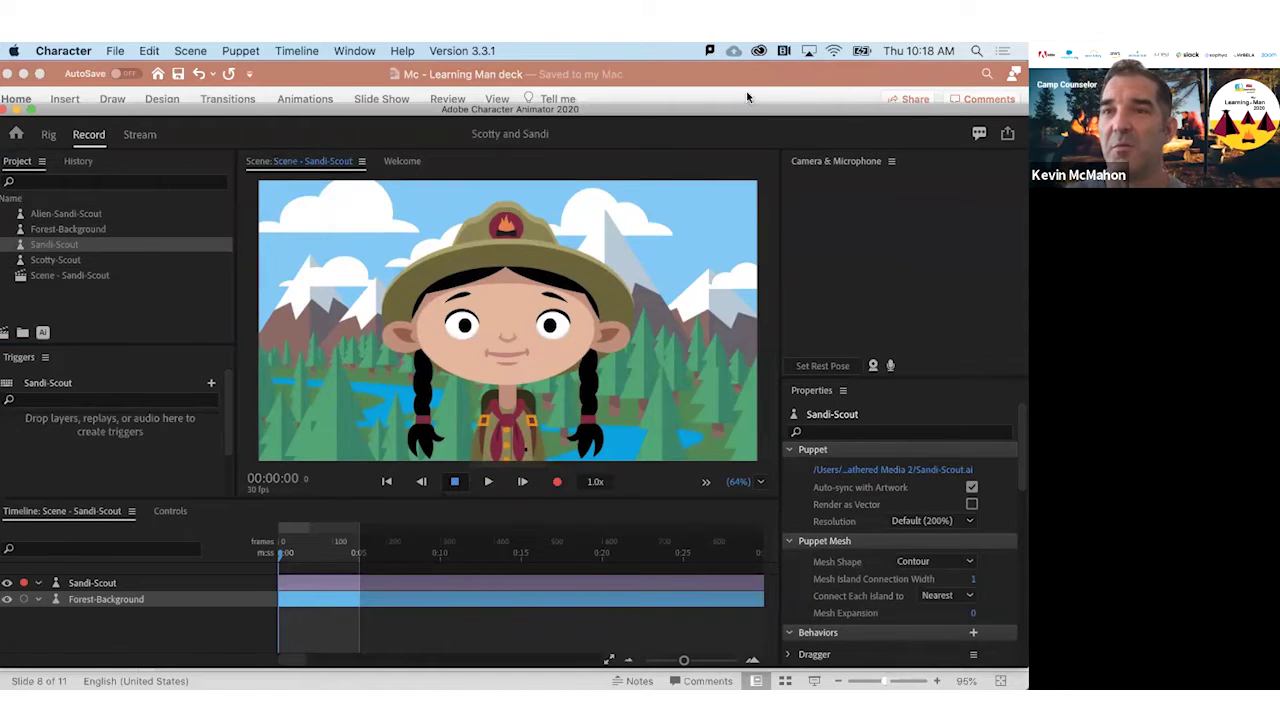
Turn on the camera input and add the Alien-Sandi-Scout puppet to the scene timeline above the Sandi-Scout track
{"action": "left_click", "coordinate": [872, 366]}
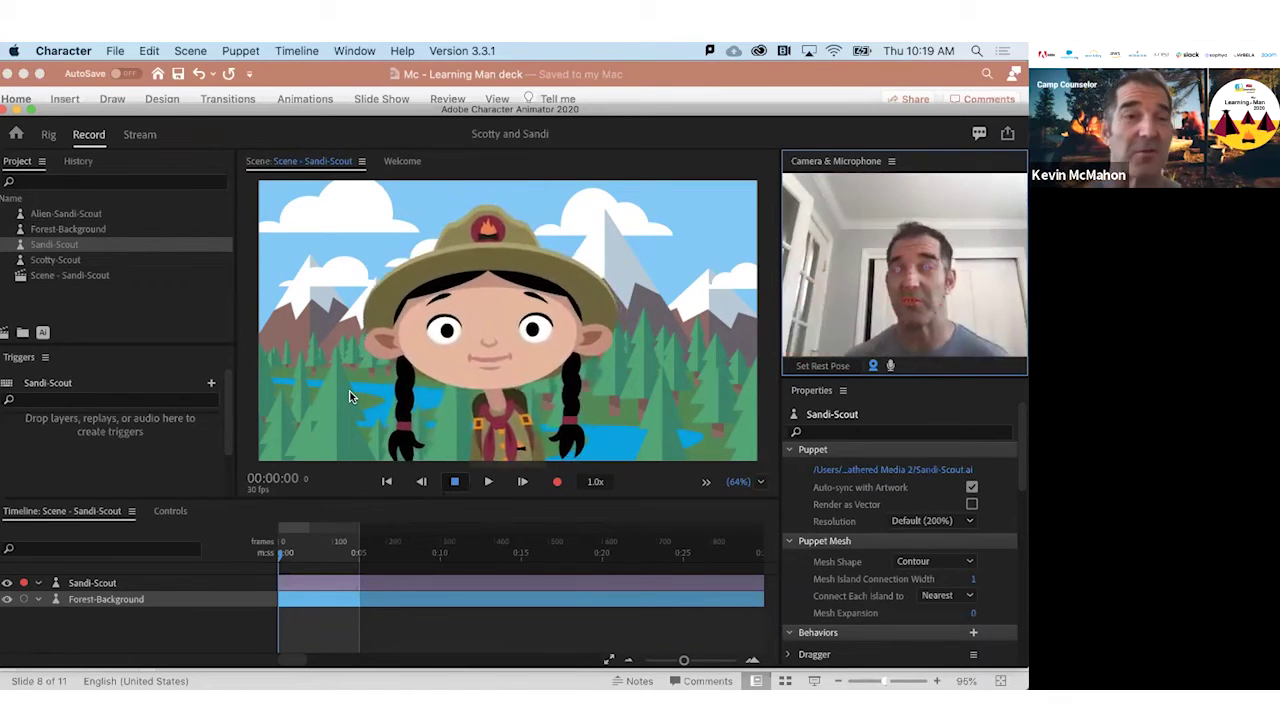
{"action": "left_click", "coordinate": [113, 585]}
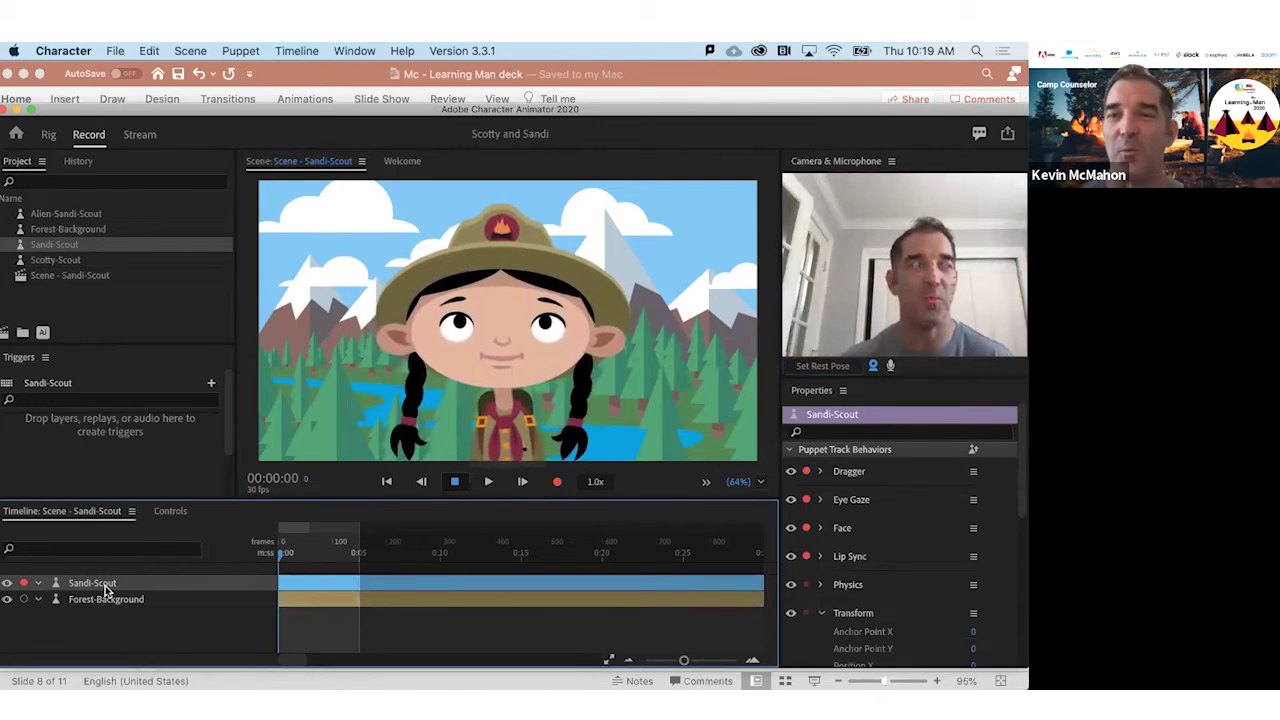
{"action": "left_click", "coordinate": [78, 213]}
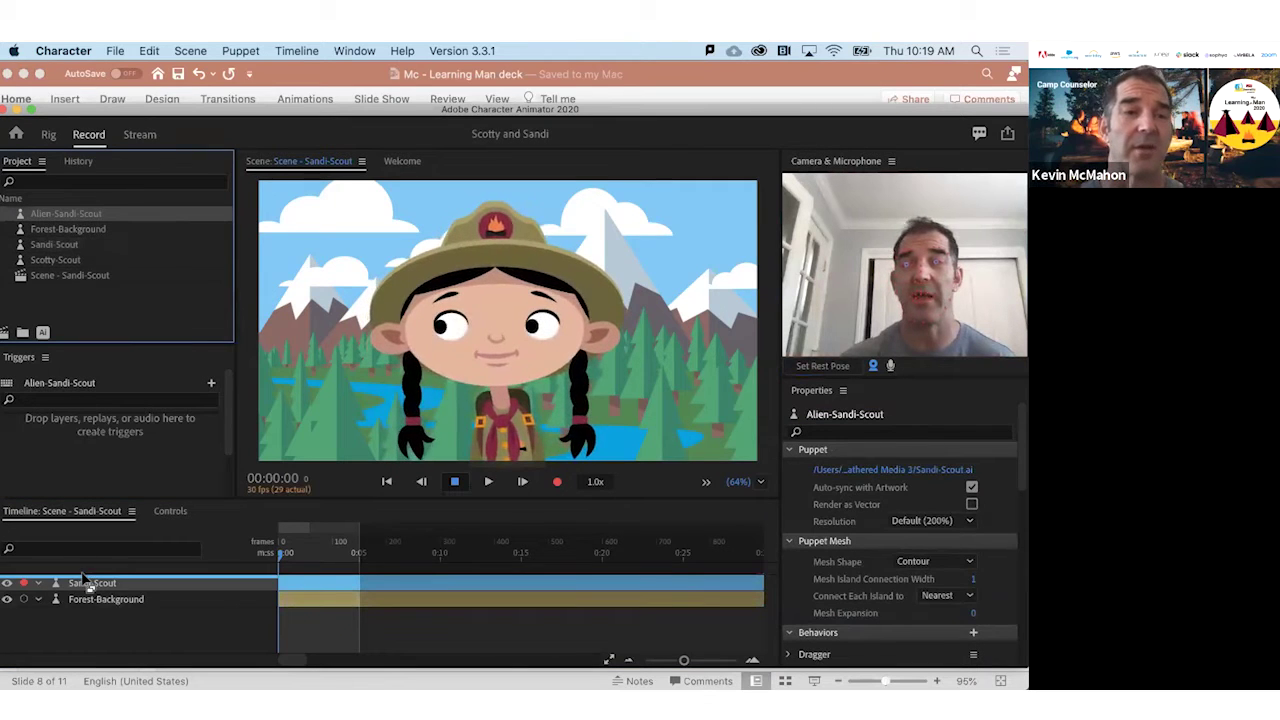
{"action": "left_click_drag", "start_coordinate": [84, 578], "coordinate": [72, 606]}
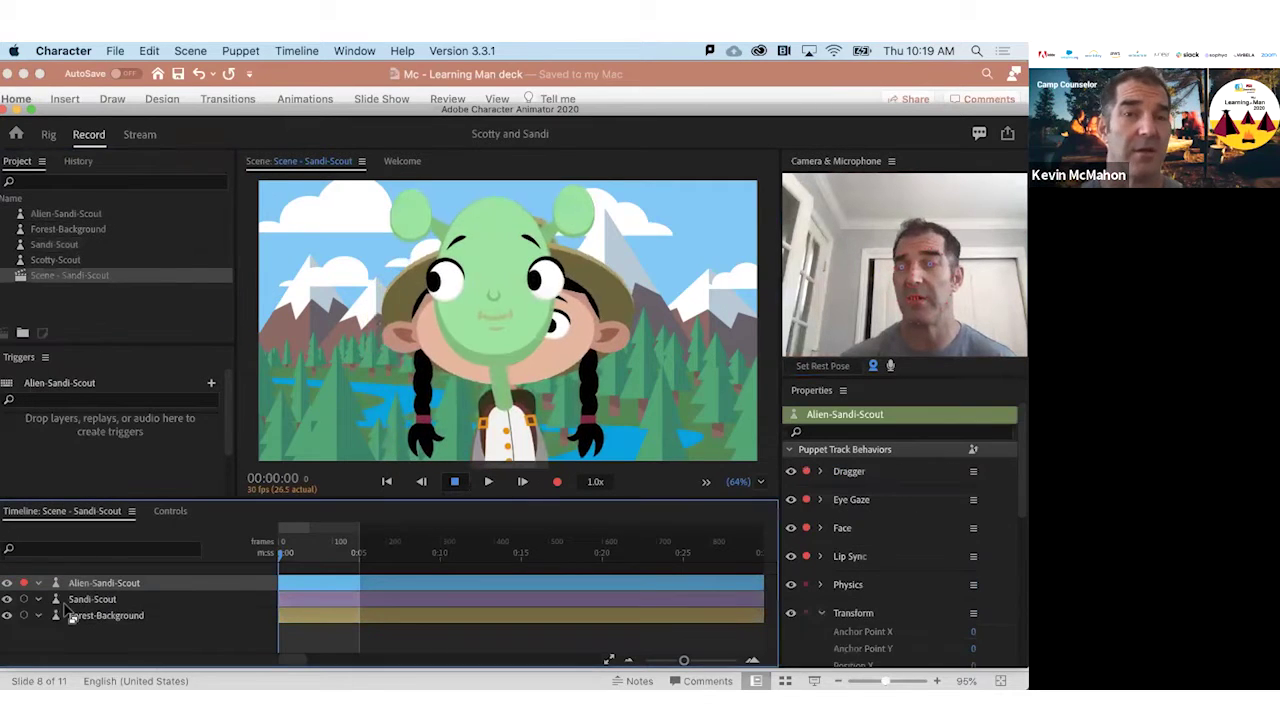
Hide the Sandi-Scout and Forest-Background tracks to isolate the alien puppet, and switch to showing only the Sandi-Scout track
{"action": "left_click", "coordinate": [7, 599]}
{"action": "left_click", "coordinate": [7, 615]}
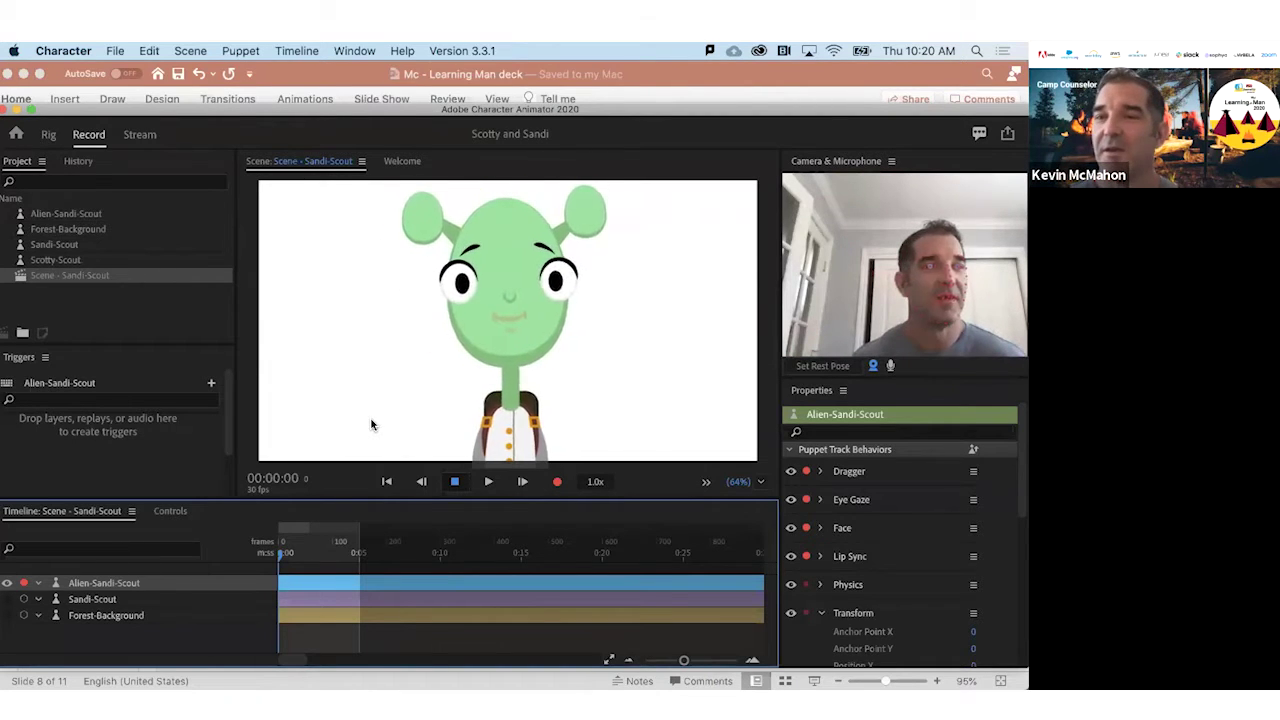
{"action": "left_click", "coordinate": [89, 601]}
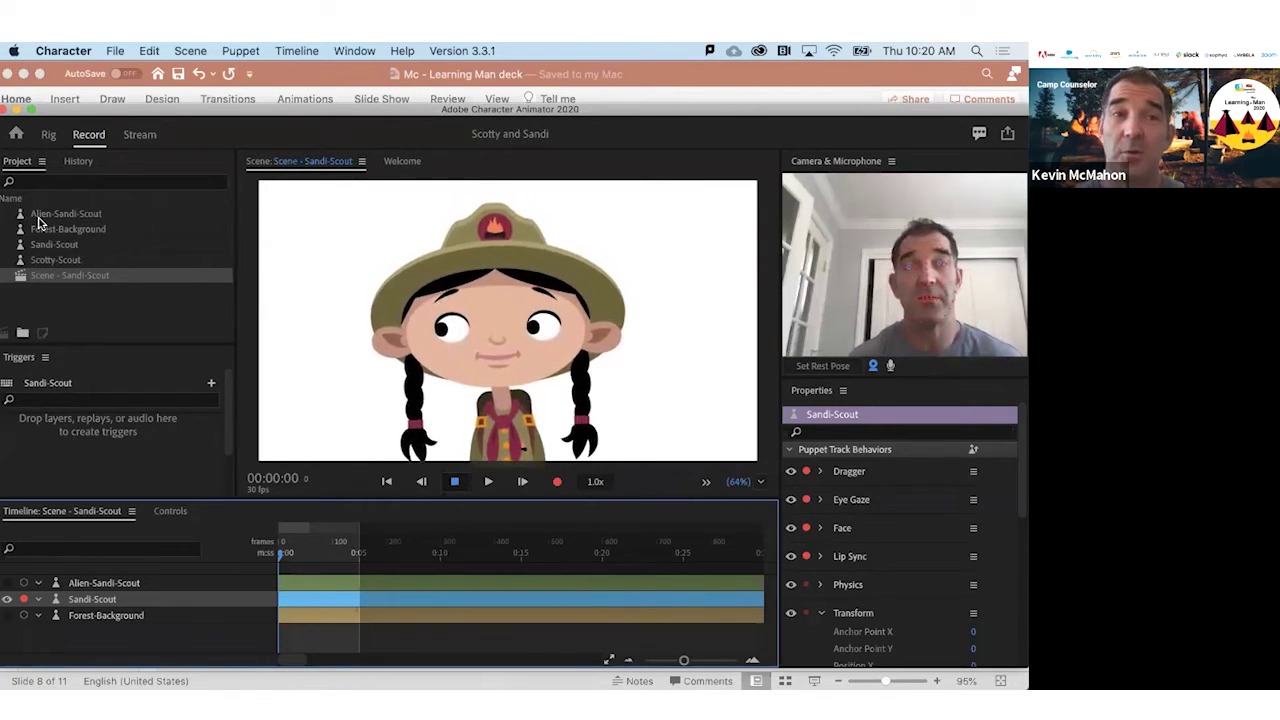
Browse the example puppets on the Home screen
{"action": "left_click", "coordinate": [16, 137]}
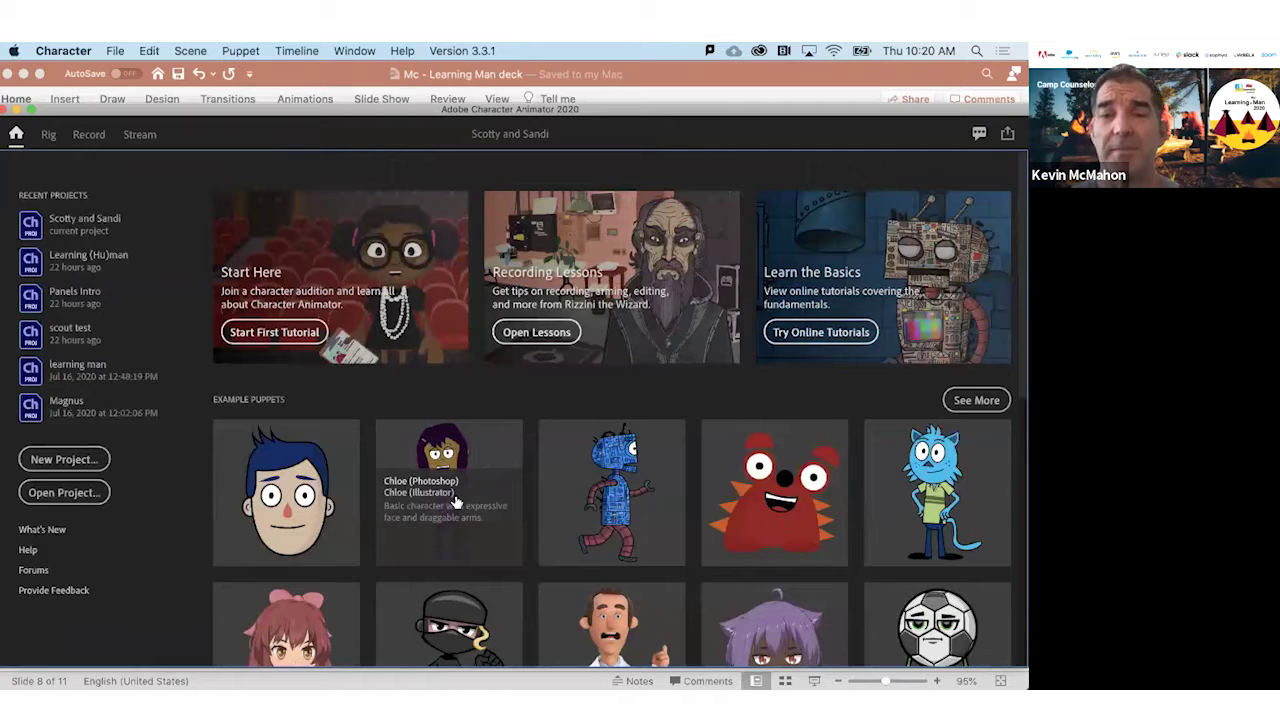
{"action": "scroll", "coordinate": [748, 530], "scroll_direction": "down", "scroll_amount": 5}
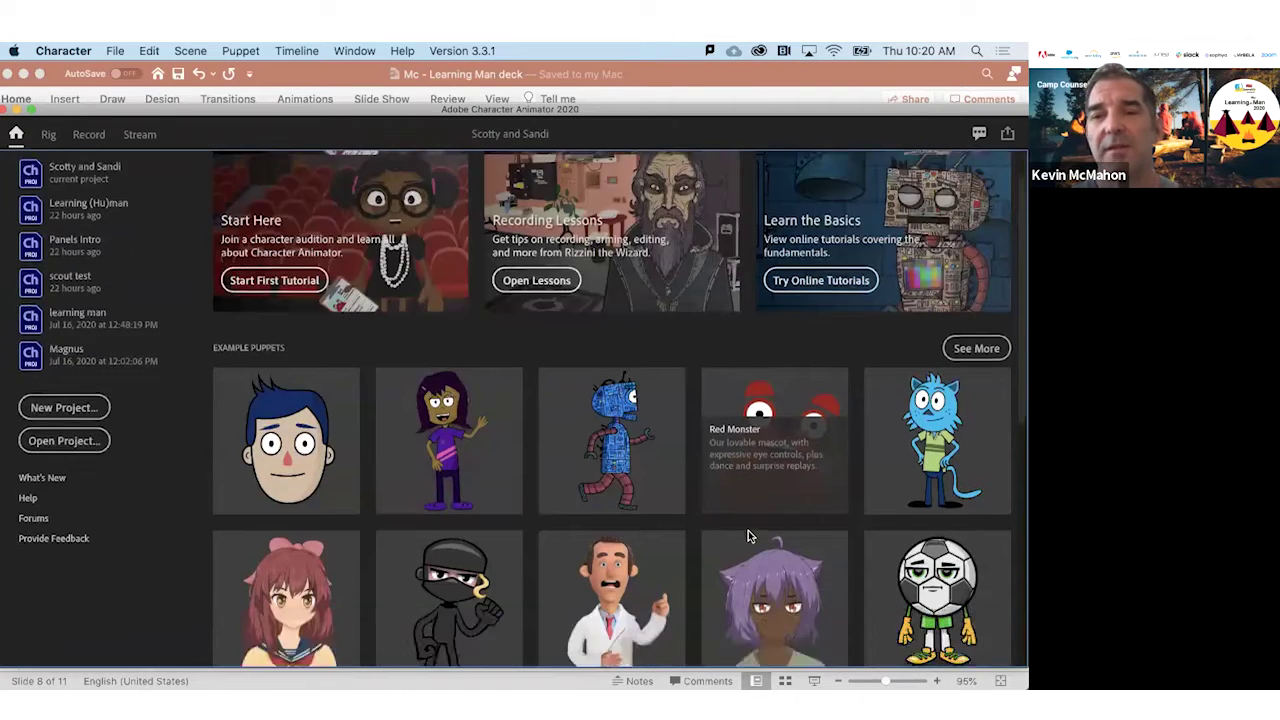
{"action": "scroll", "coordinate": [748, 537], "scroll_direction": "up", "scroll_amount": 4}
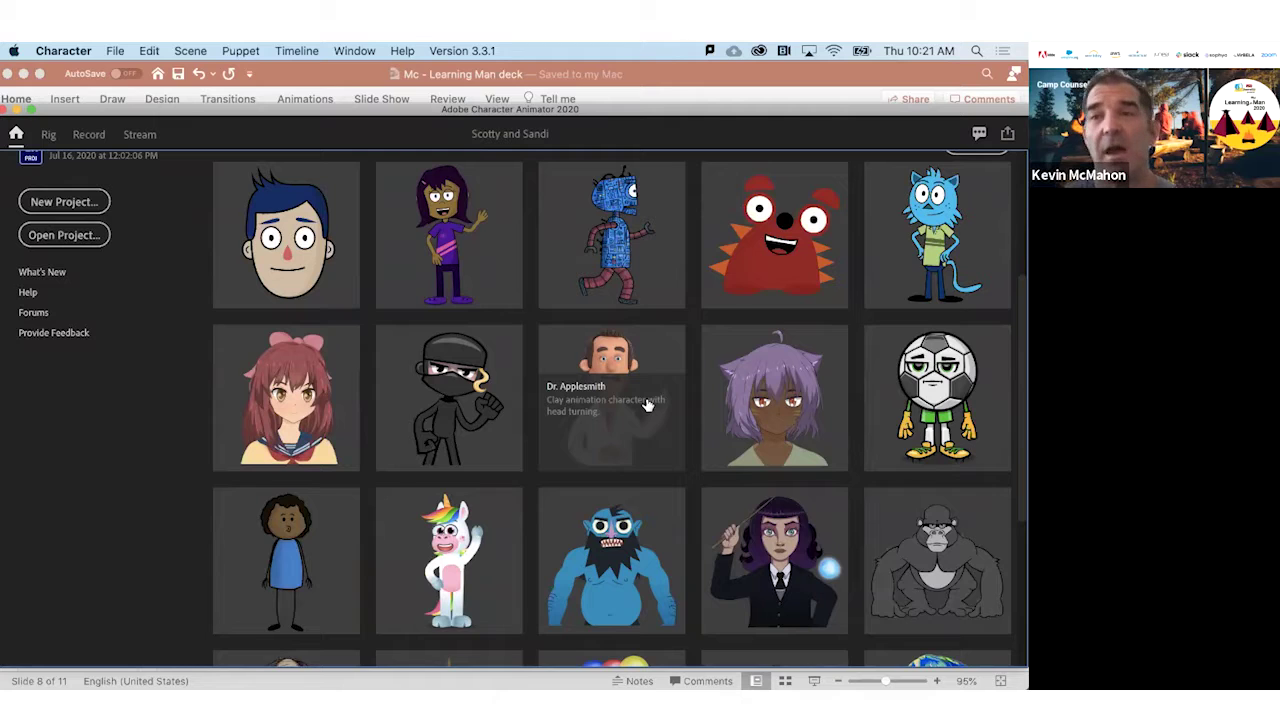
{"action": "scroll", "coordinate": [700, 405], "scroll_direction": "up", "scroll_amount": 5}
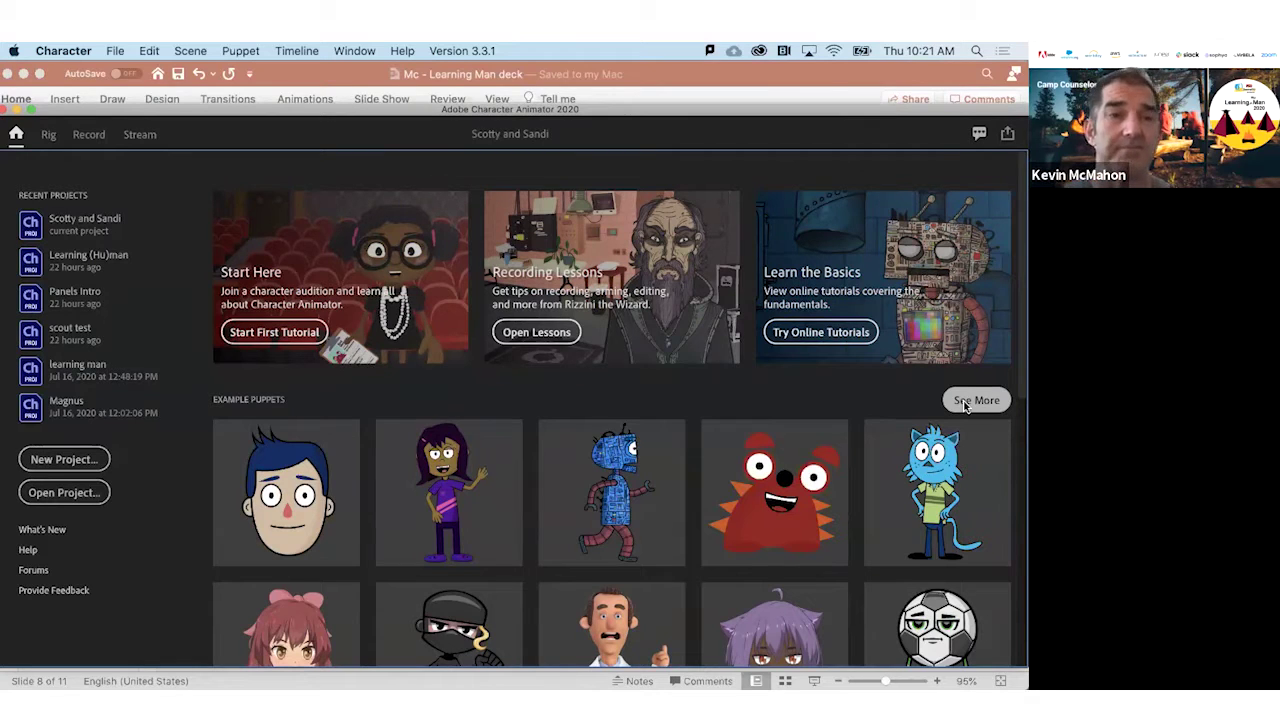
Review the Sandi-Scout puppet's layers in the Rig workspace and the scene in the Stream workspace, and return to Record
{"action": "left_click", "coordinate": [48, 135]}
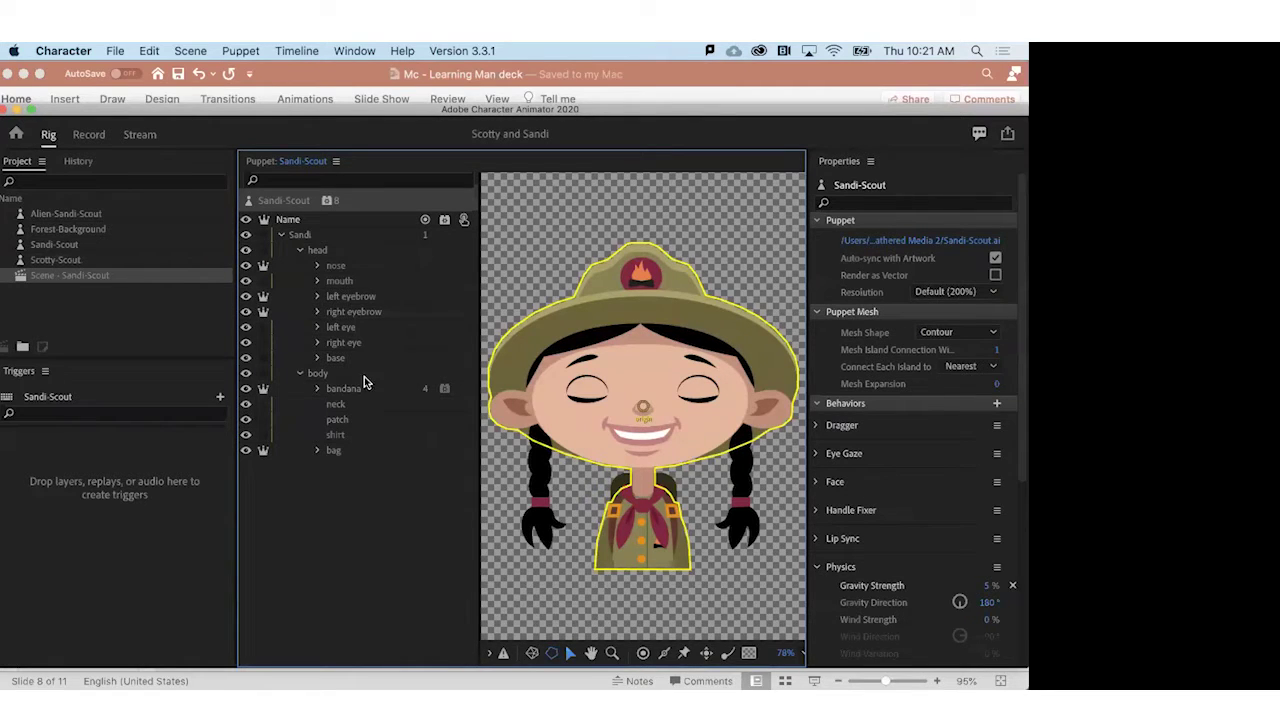
{"action": "left_click", "coordinate": [88, 134]}
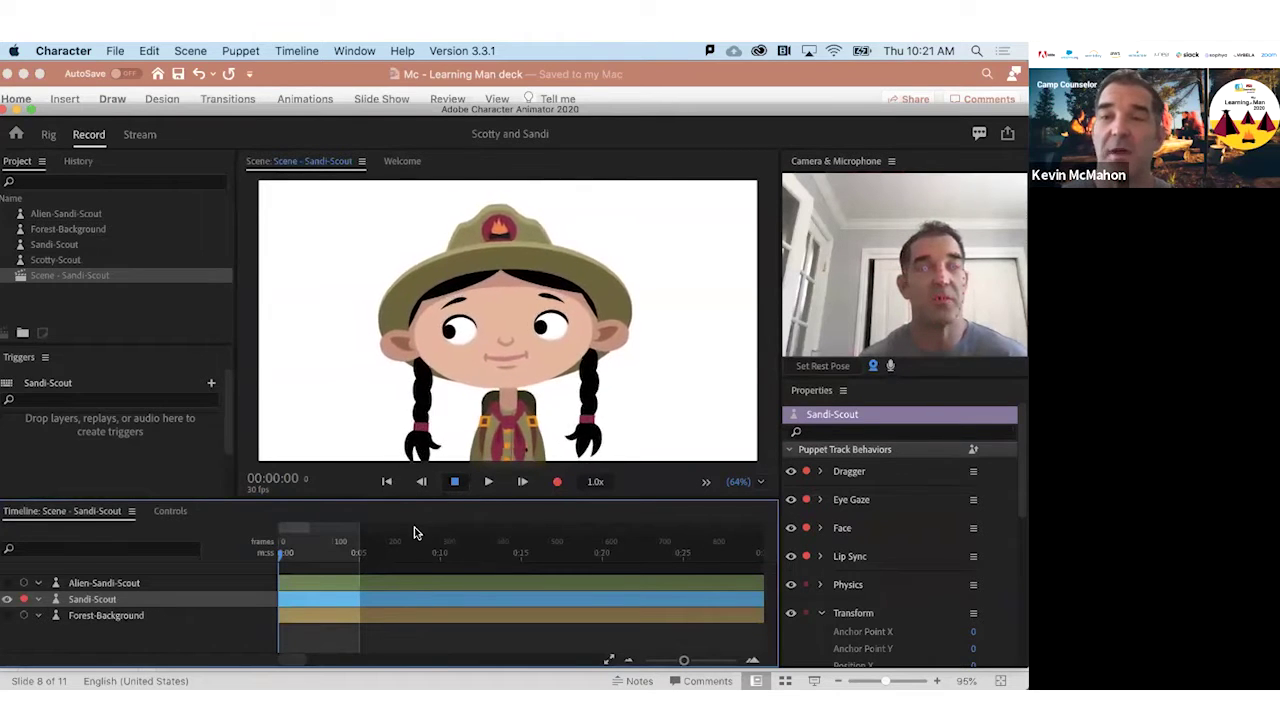
{"action": "left_click", "coordinate": [140, 135]}
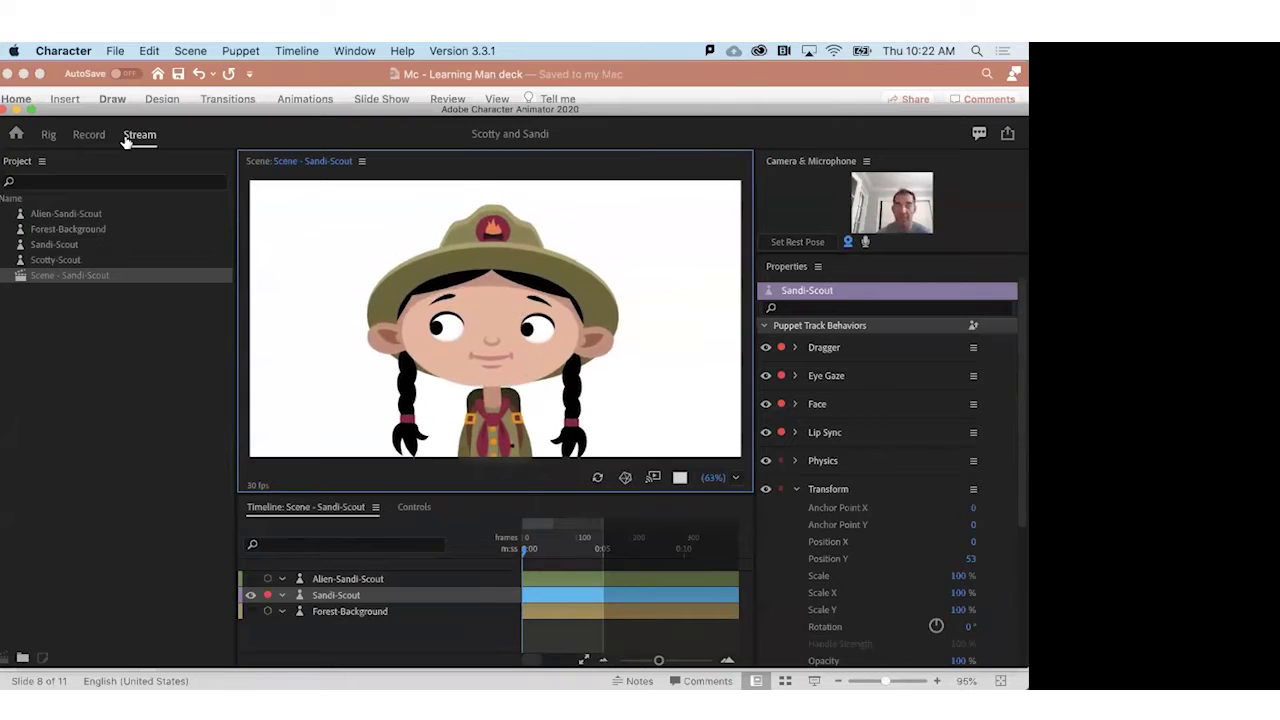
{"action": "left_click", "coordinate": [88, 134]}
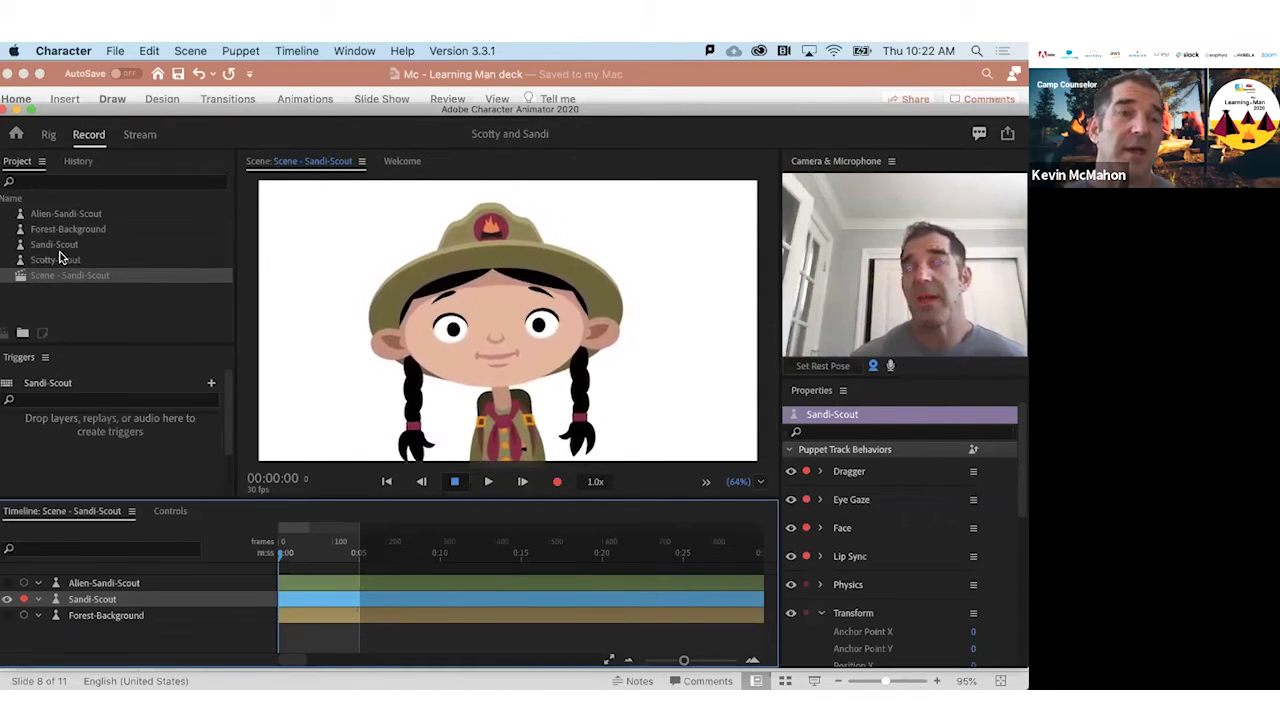
Open the Sandi-Scout puppet's original artwork in Illustrator and collapse the Color Guide that covers the layers
{"action": "left_click", "coordinate": [57, 245]}
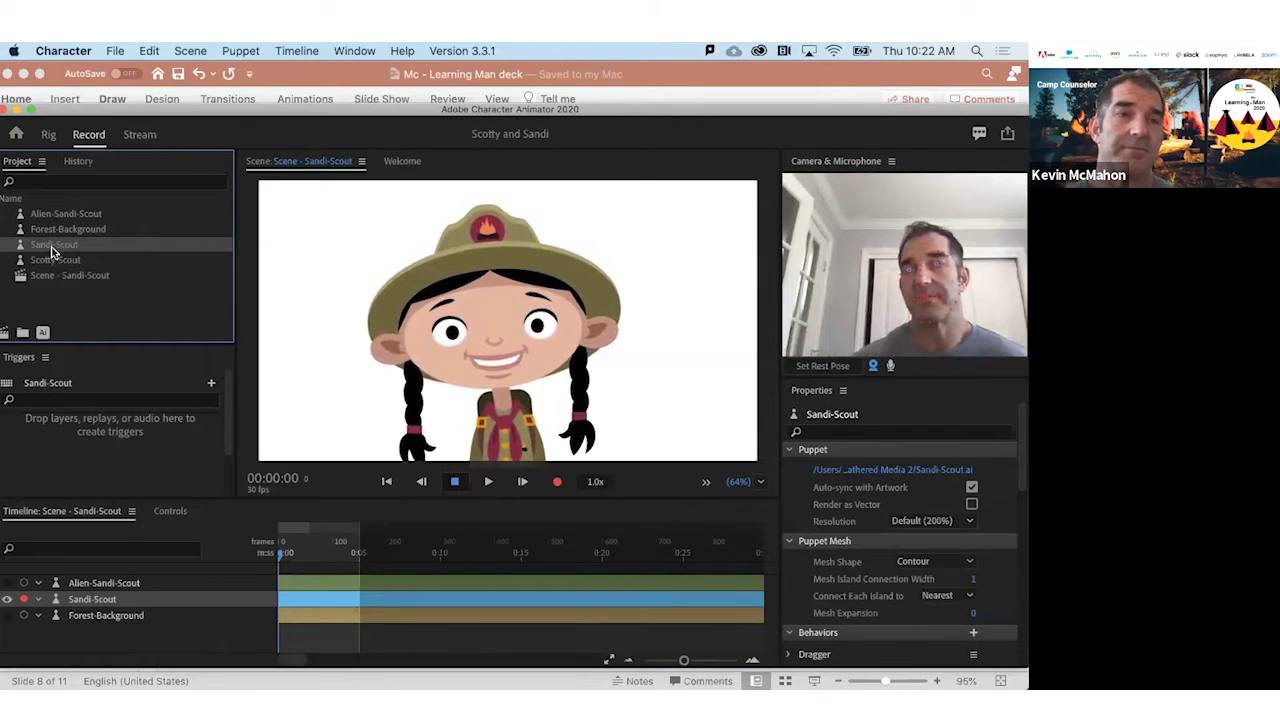
{"action": "left_click", "coordinate": [40, 336]}
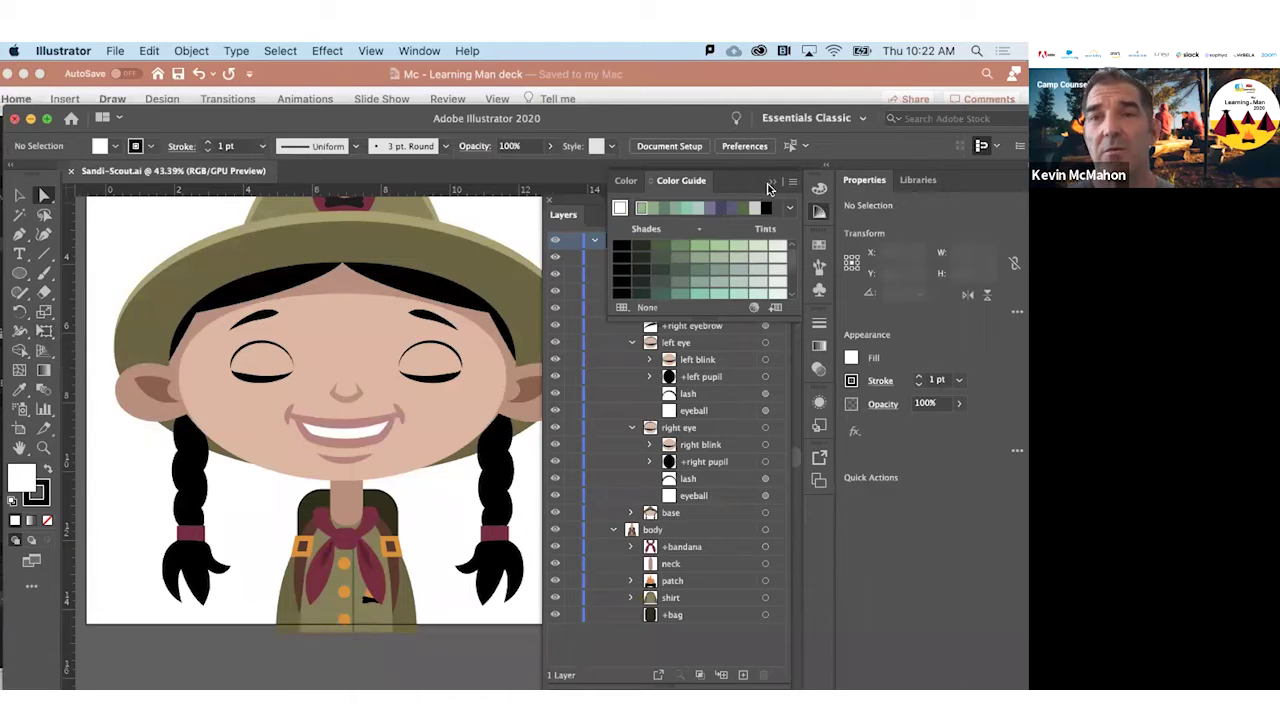
{"action": "left_click", "coordinate": [772, 181]}
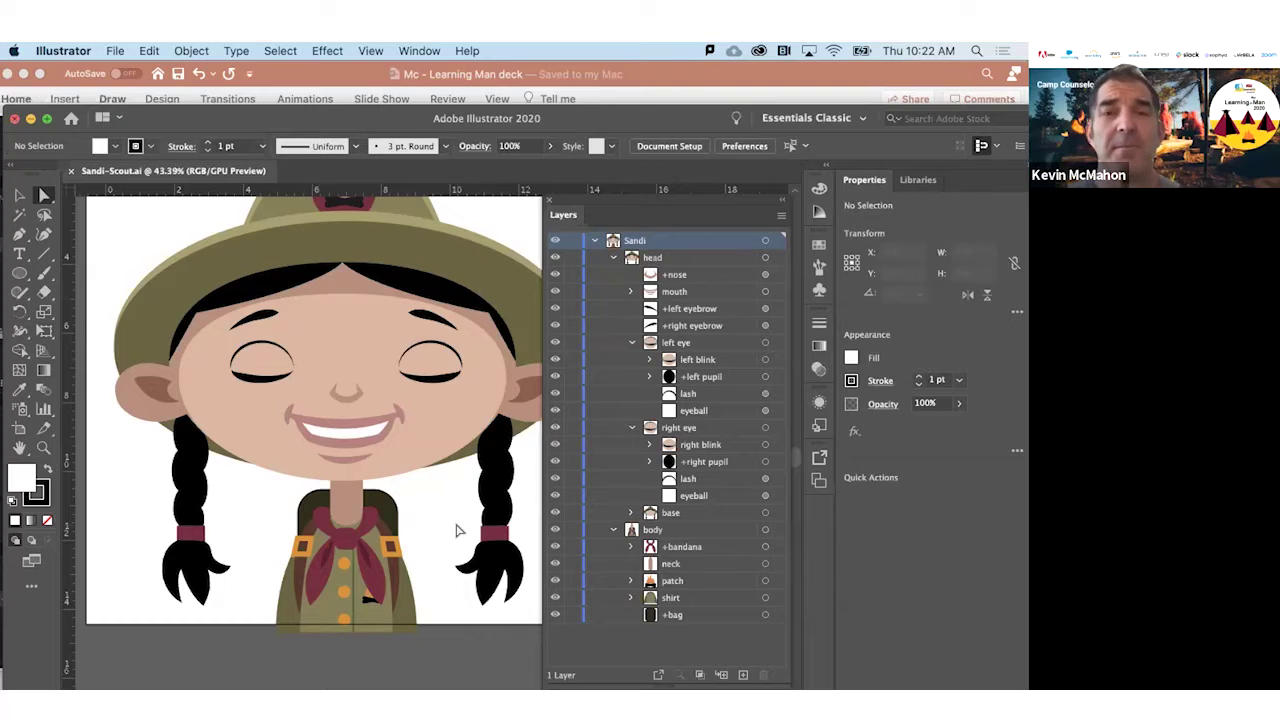
Expand the head's base layer and hide its hat layer
{"action": "scroll", "coordinate": [341, 535], "scroll_direction": "up", "scroll_amount": 1}
{"action": "scroll", "coordinate": [341, 535], "scroll_direction": "up", "scroll_amount": 5}
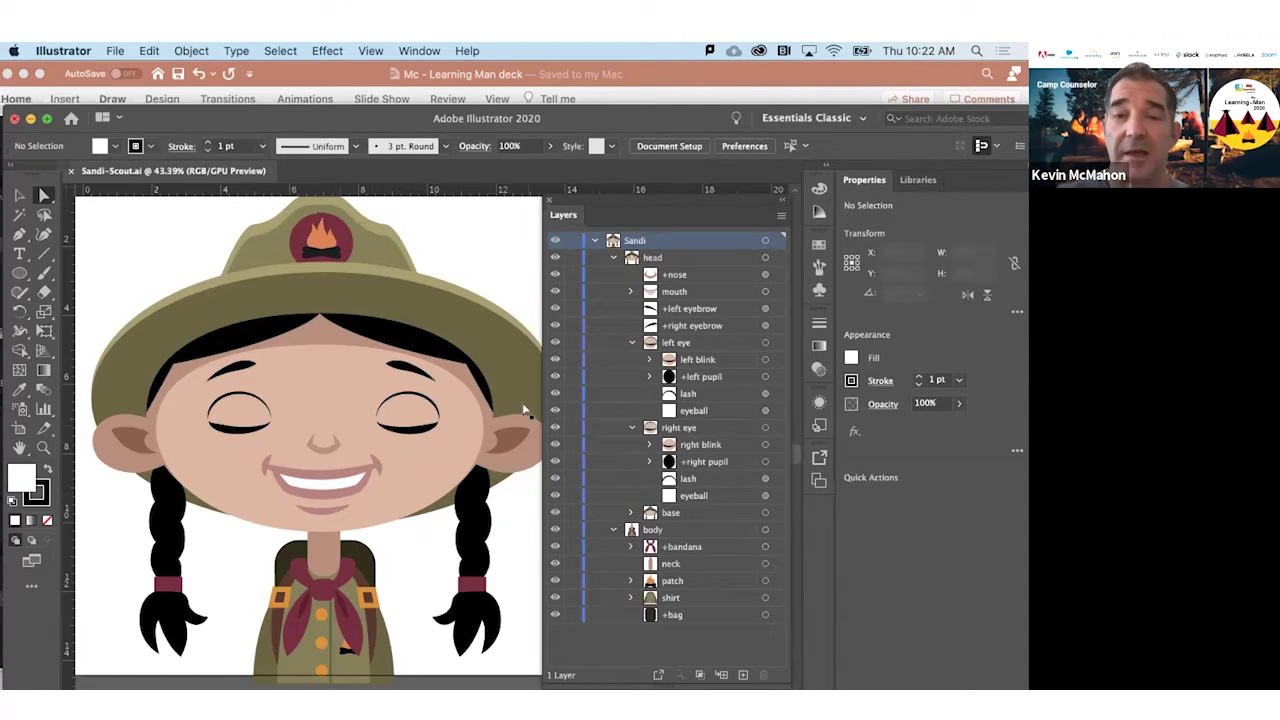
{"action": "left_click", "coordinate": [631, 512]}
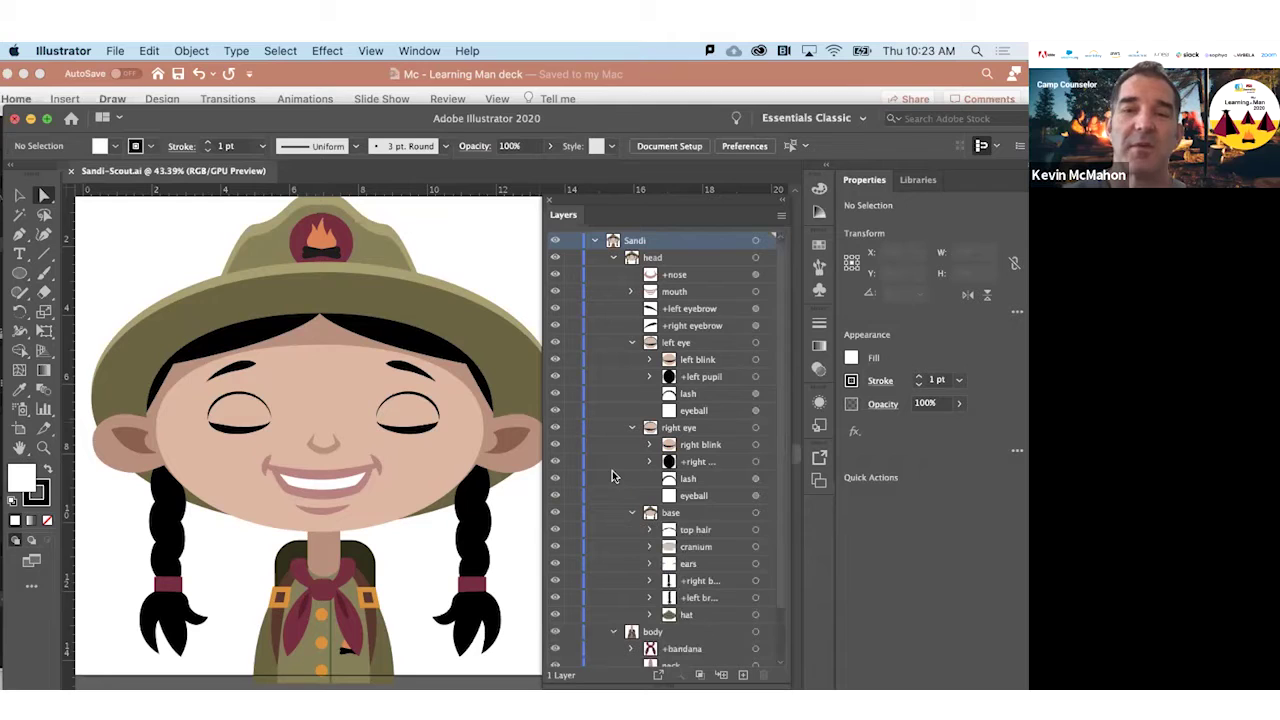
{"action": "scroll", "coordinate": [646, 584], "scroll_direction": "down", "scroll_amount": 2}
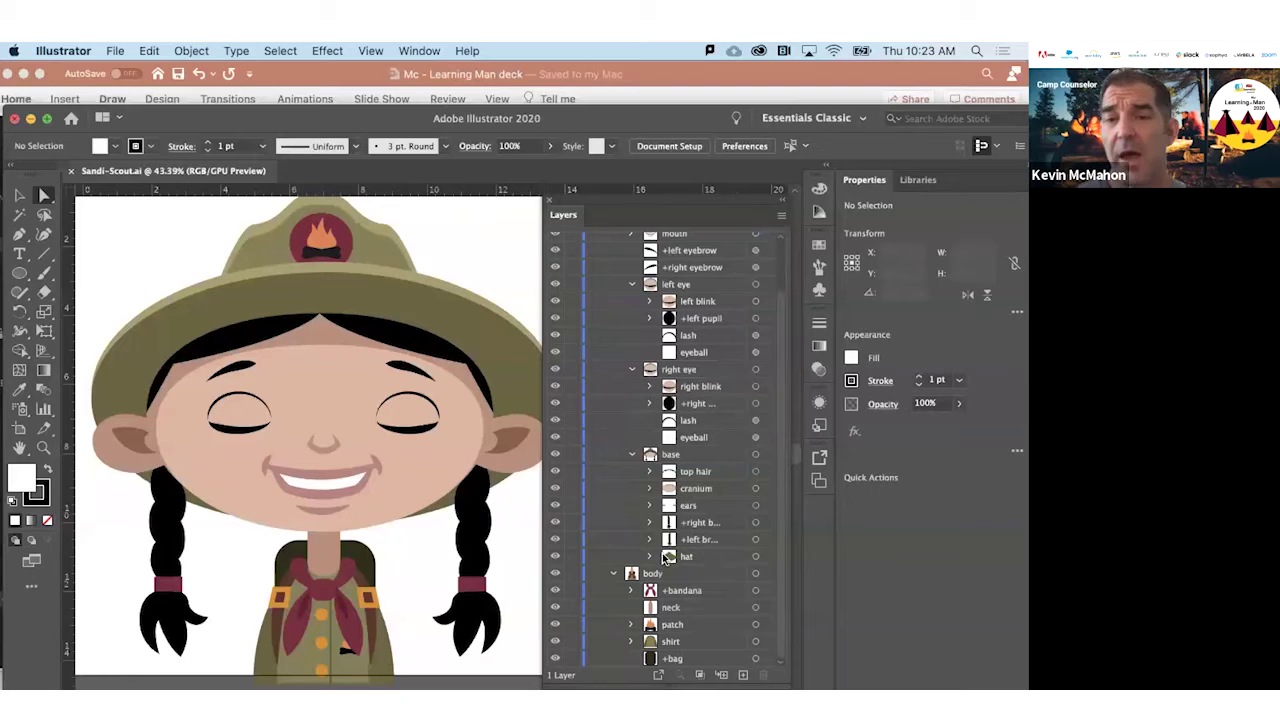
{"action": "left_click", "coordinate": [555, 556]}
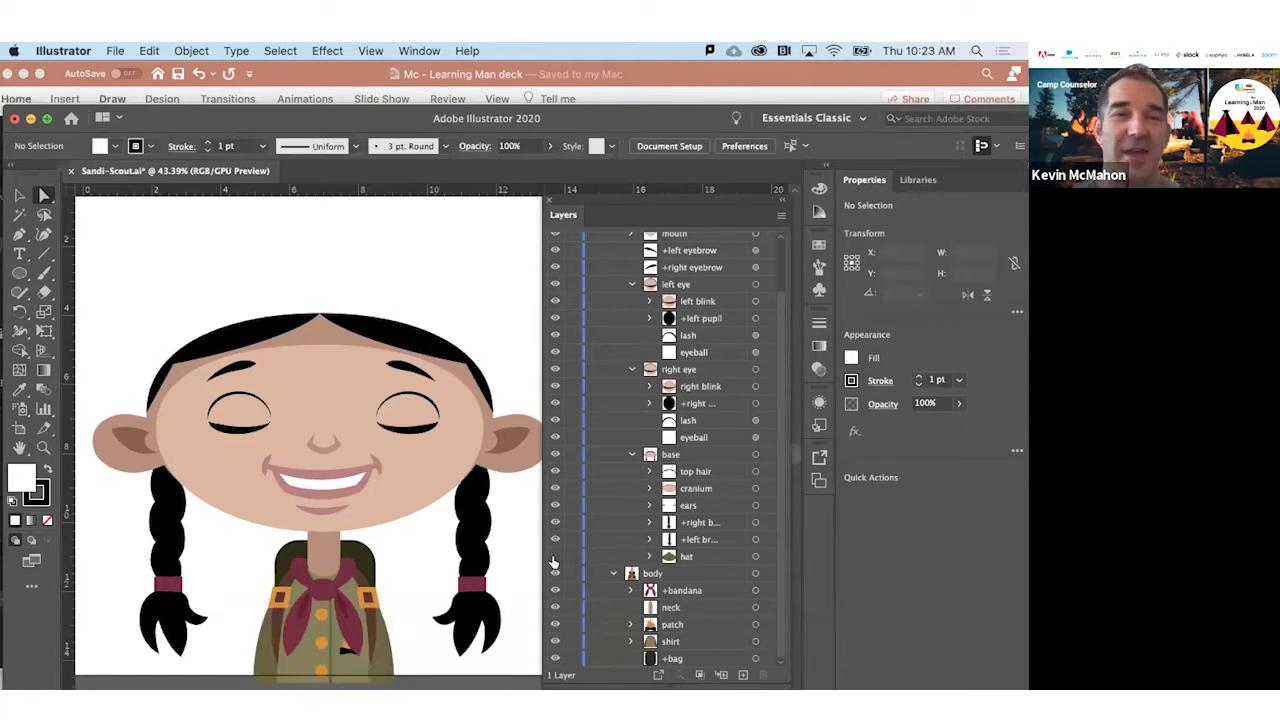
Draw a black-filled ellipse with no stroke over Sandi's head, about 10.99 in wide and 7.78 in high
{"action": "left_click", "coordinate": [19, 272]}
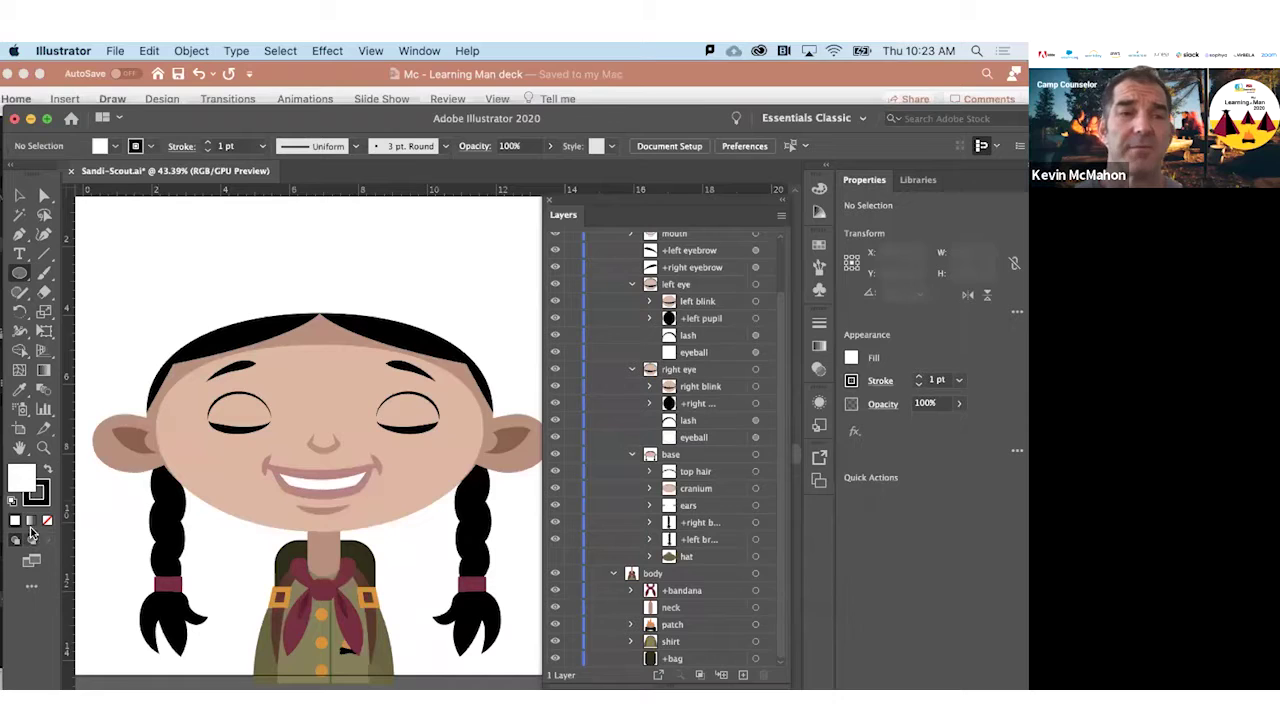
{"action": "left_click", "coordinate": [47, 471]}
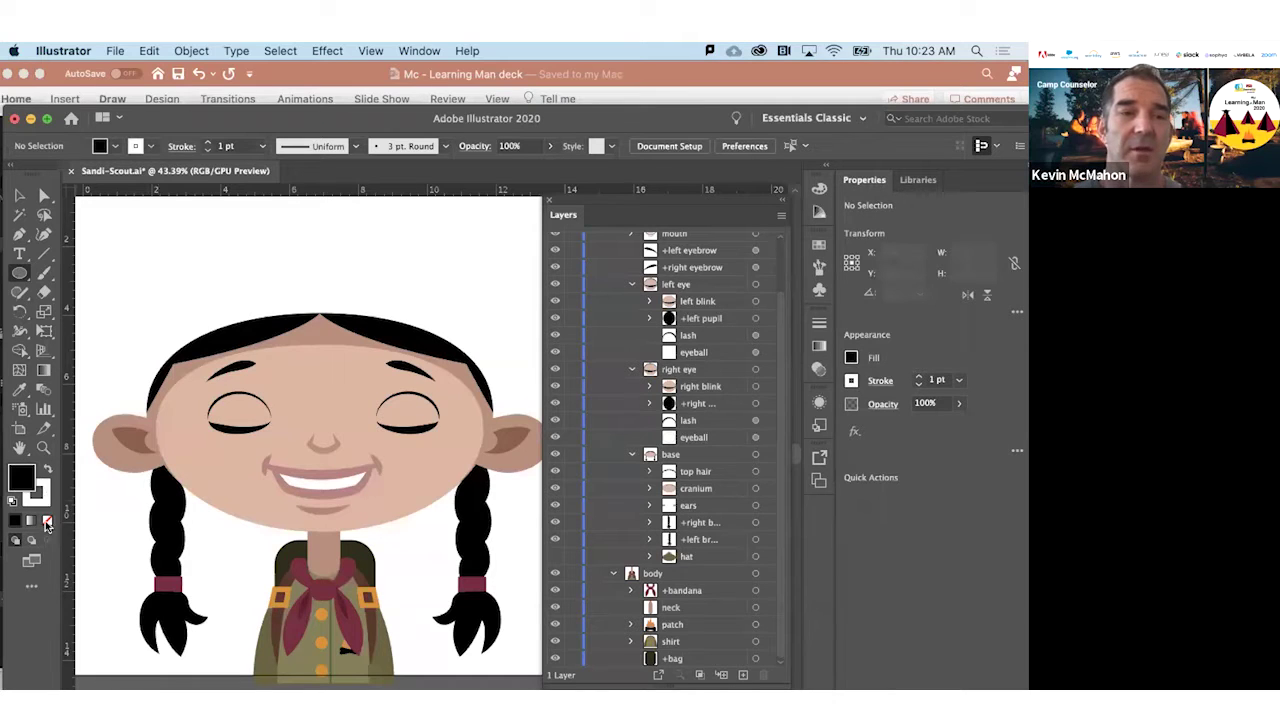
{"action": "left_click", "coordinate": [47, 520]}
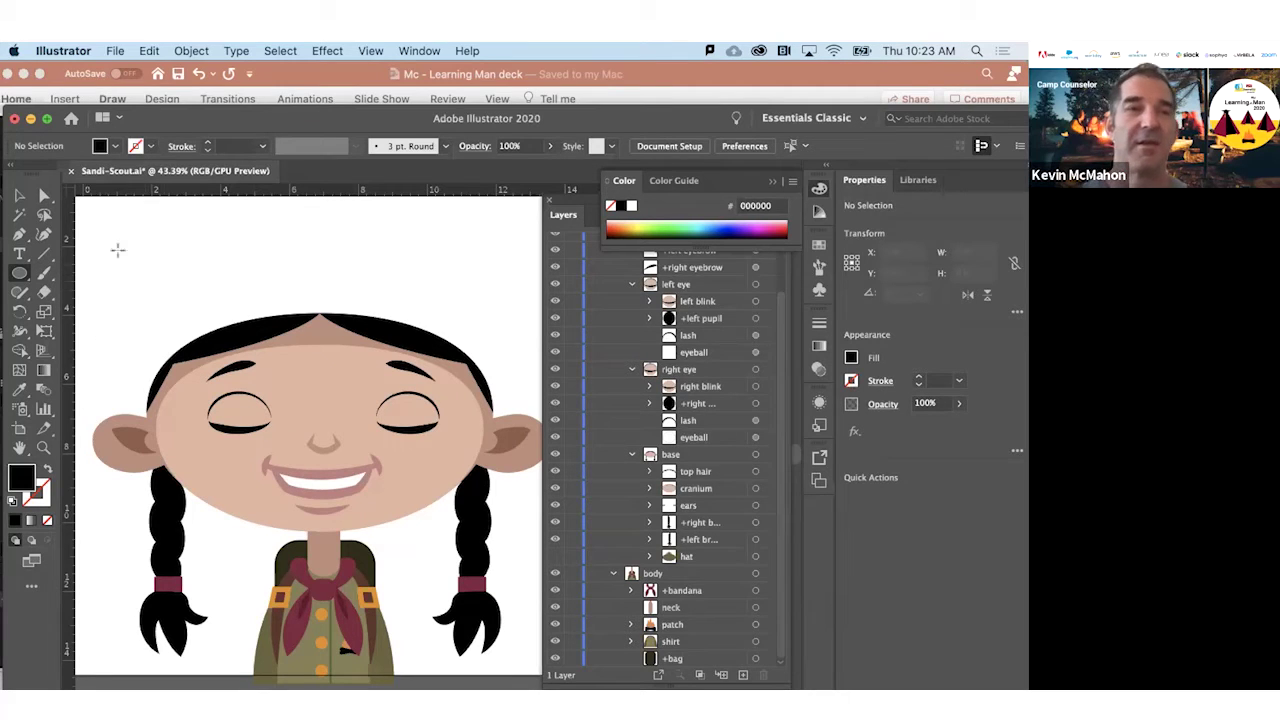
{"action": "left_click_drag", "start_coordinate": [128, 247], "coordinate": [510, 515]}
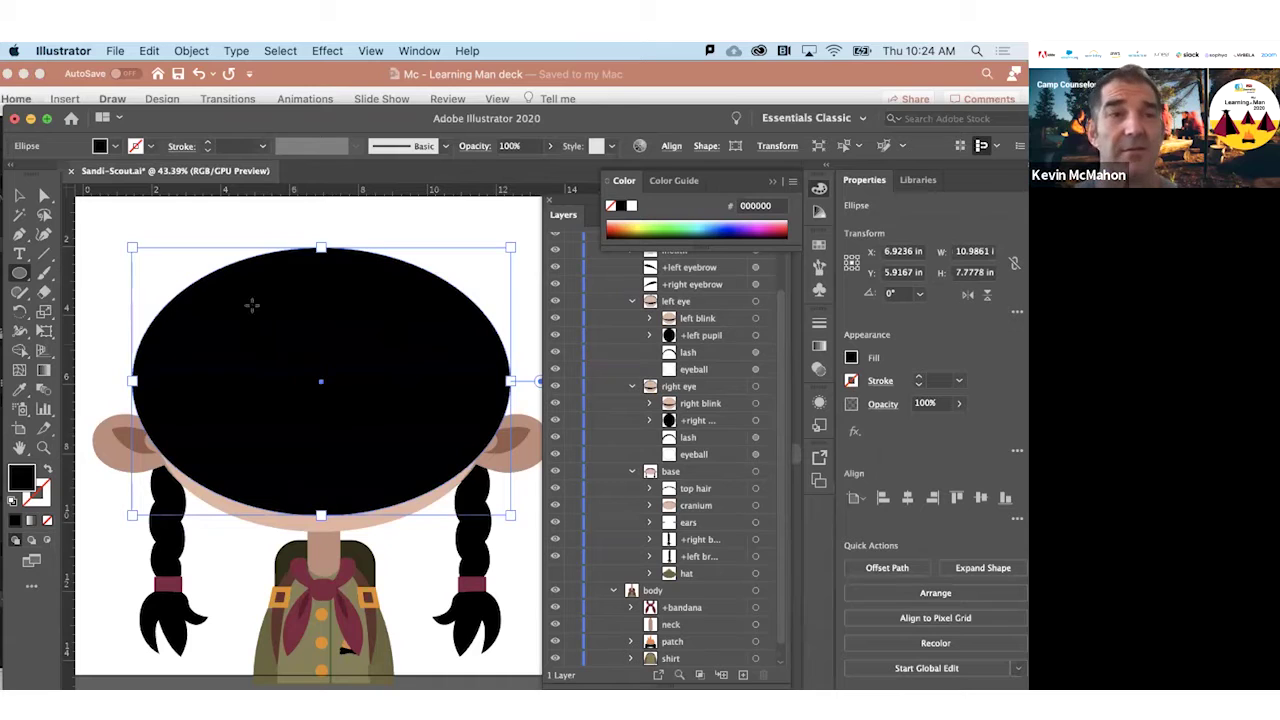
Cut the black ellipse and paste it directly behind the cranium group to form the hair
{"action": "left_click", "coordinate": [43, 197]}
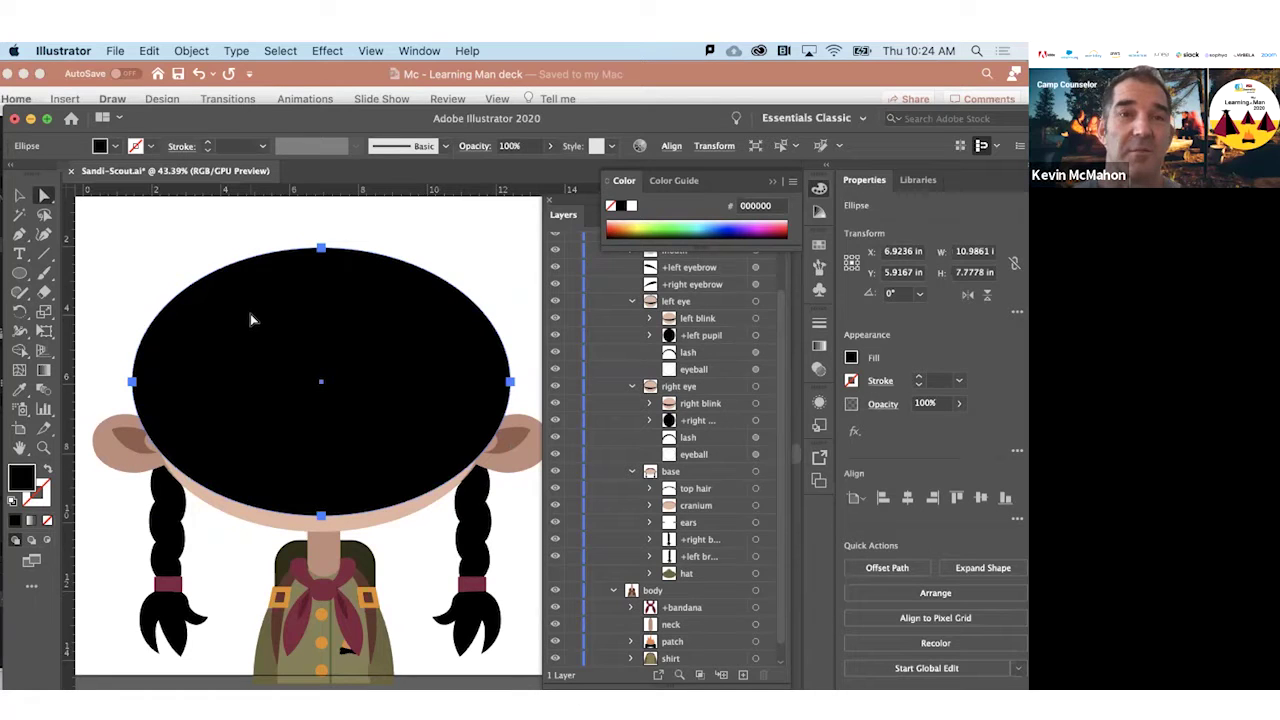
{"action": "key", "text": "shift+super"}
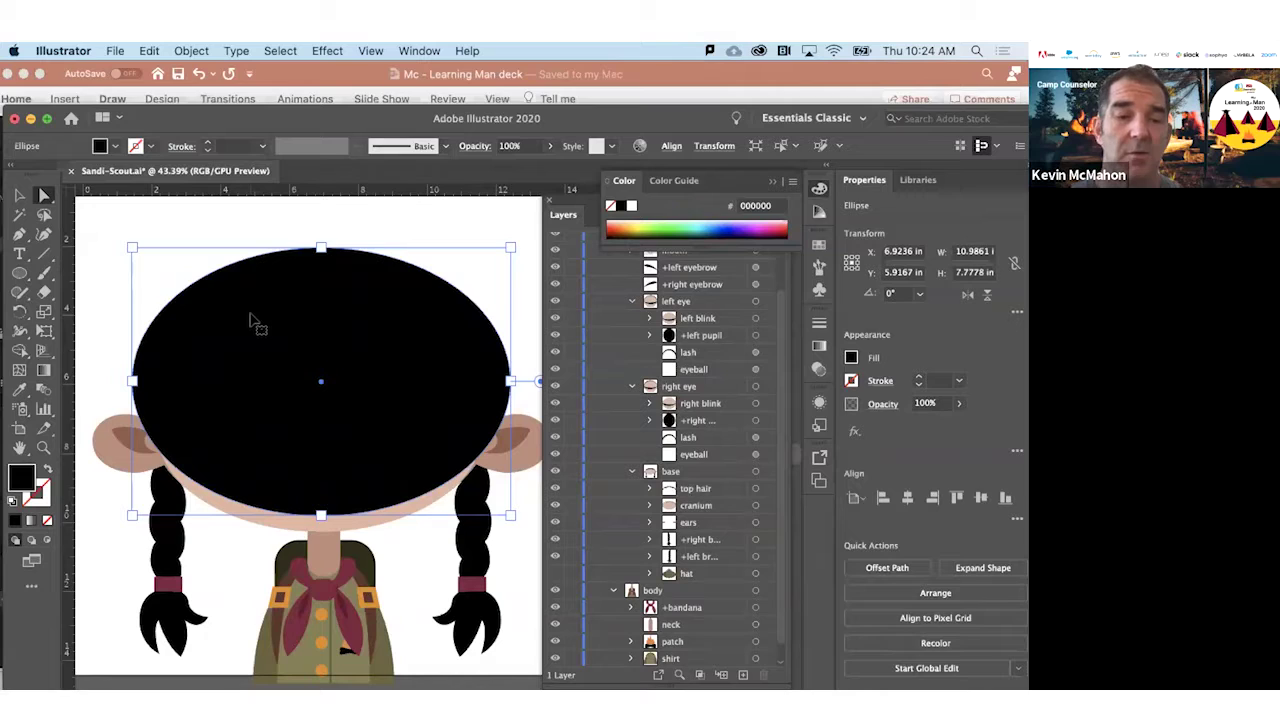
{"action": "key", "text": "Delete"}
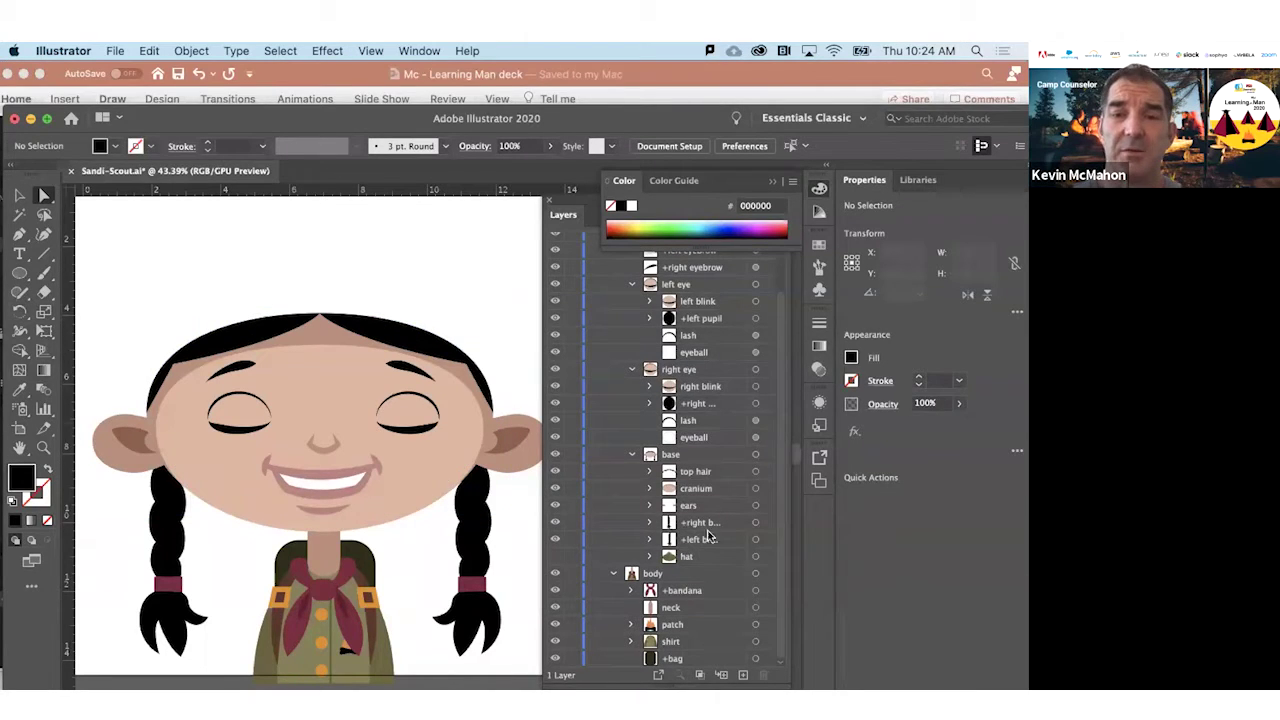
{"action": "left_click", "coordinate": [724, 489]}
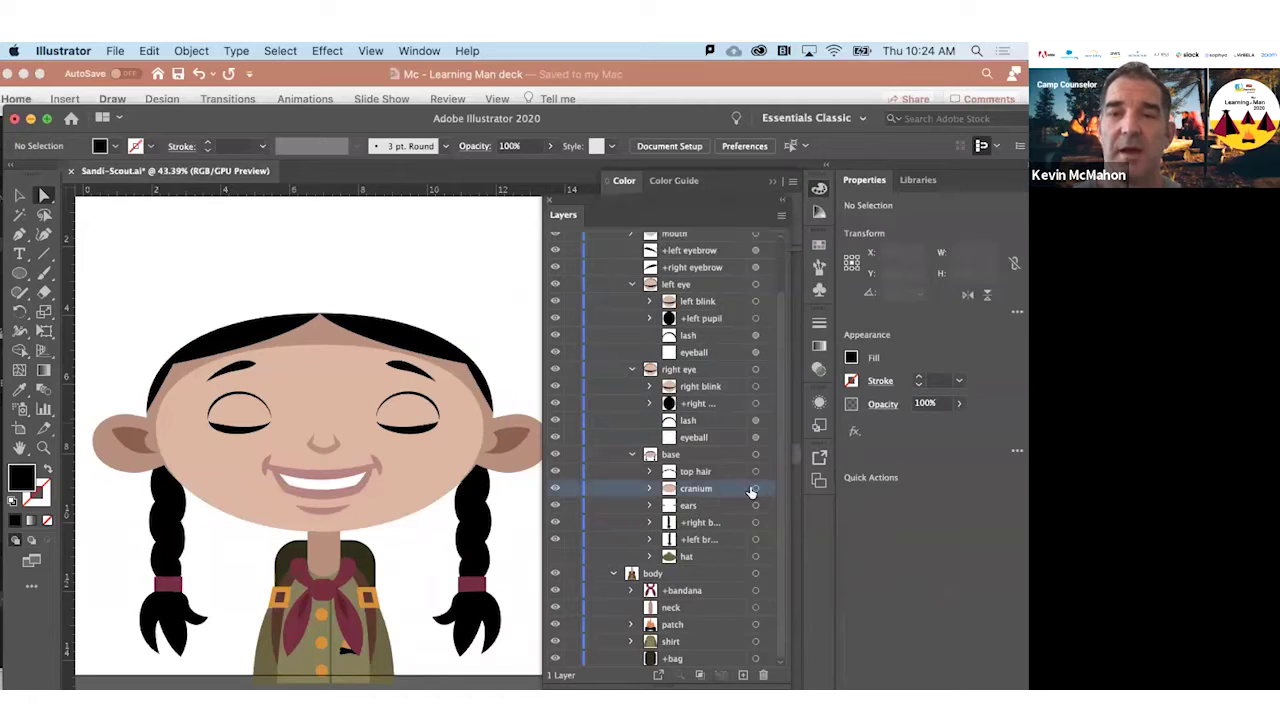
{"action": "left_click", "coordinate": [756, 489]}
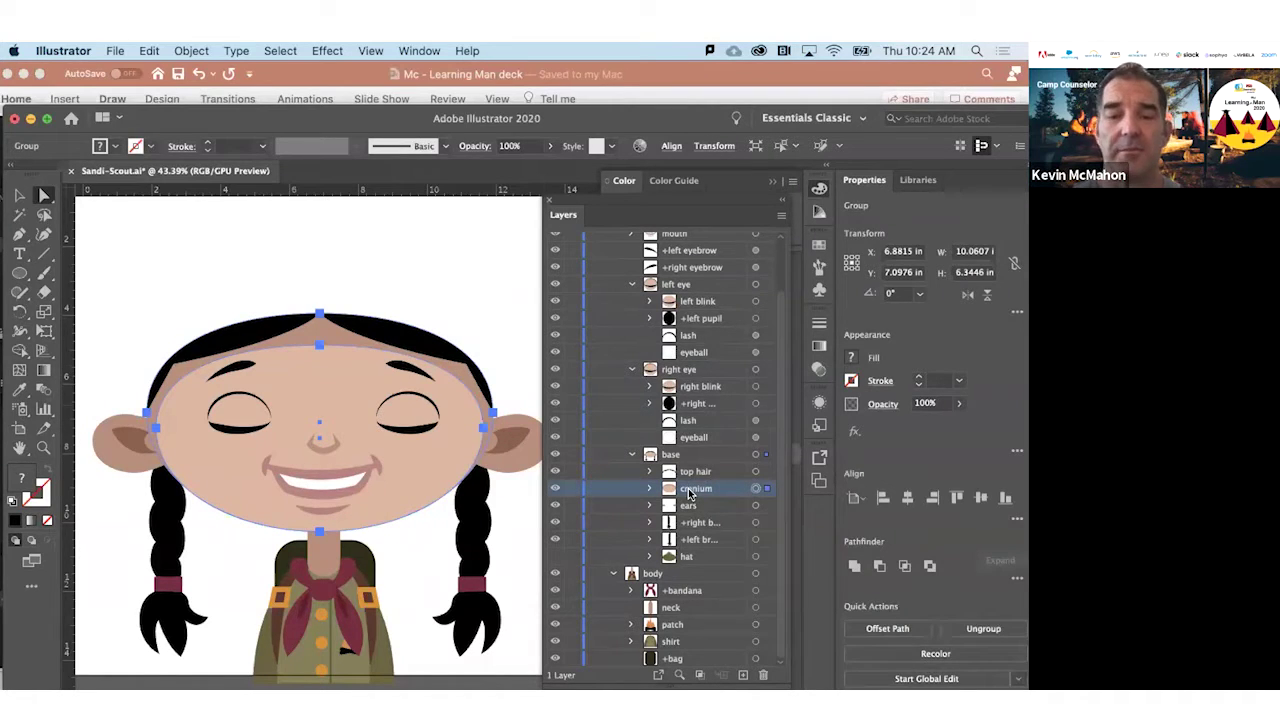
{"action": "key", "text": "super"}
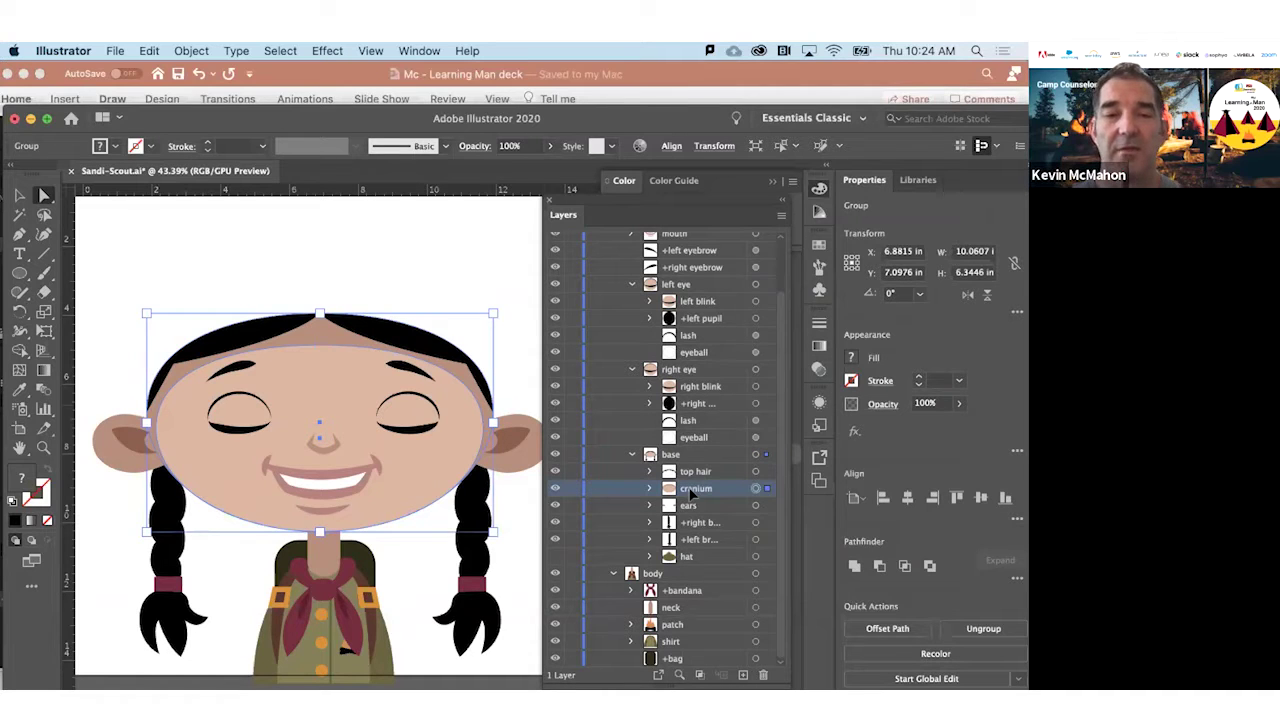
{"action": "key", "text": "super+b"}
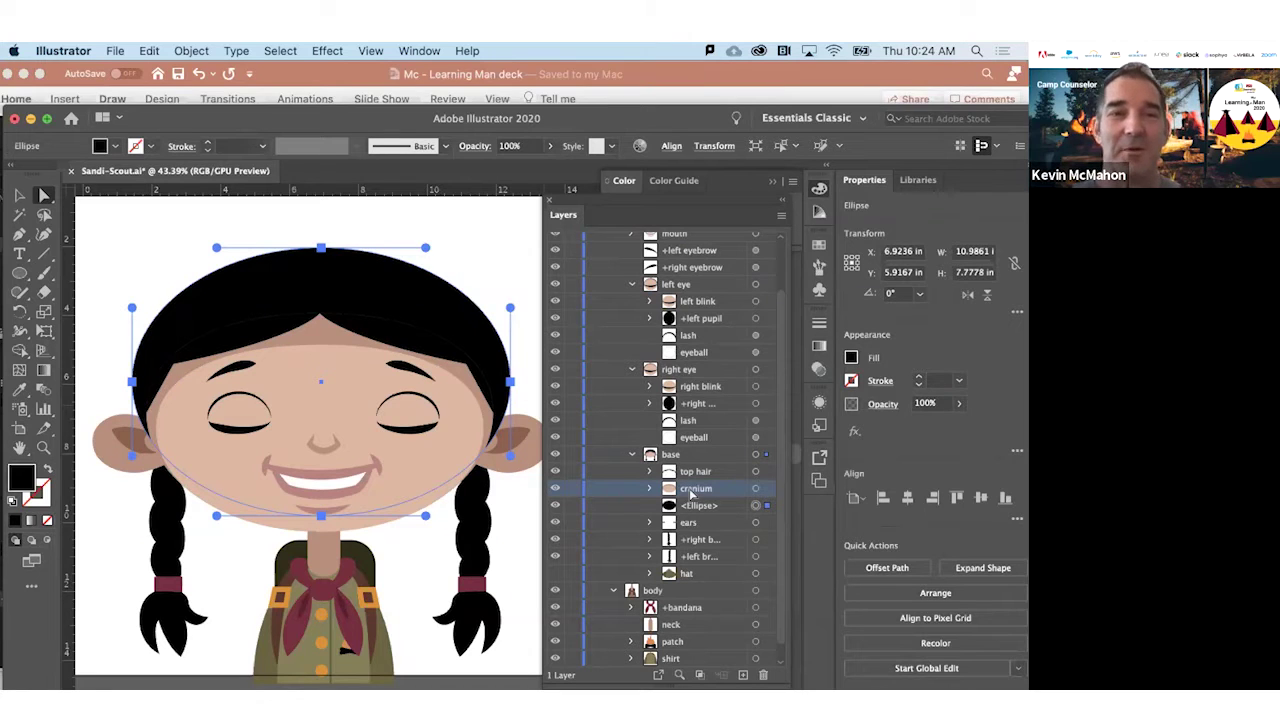
Deselect the hair ellipse and save the Sandi-Scout.ai artwork
{"action": "left_click", "coordinate": [294, 223]}
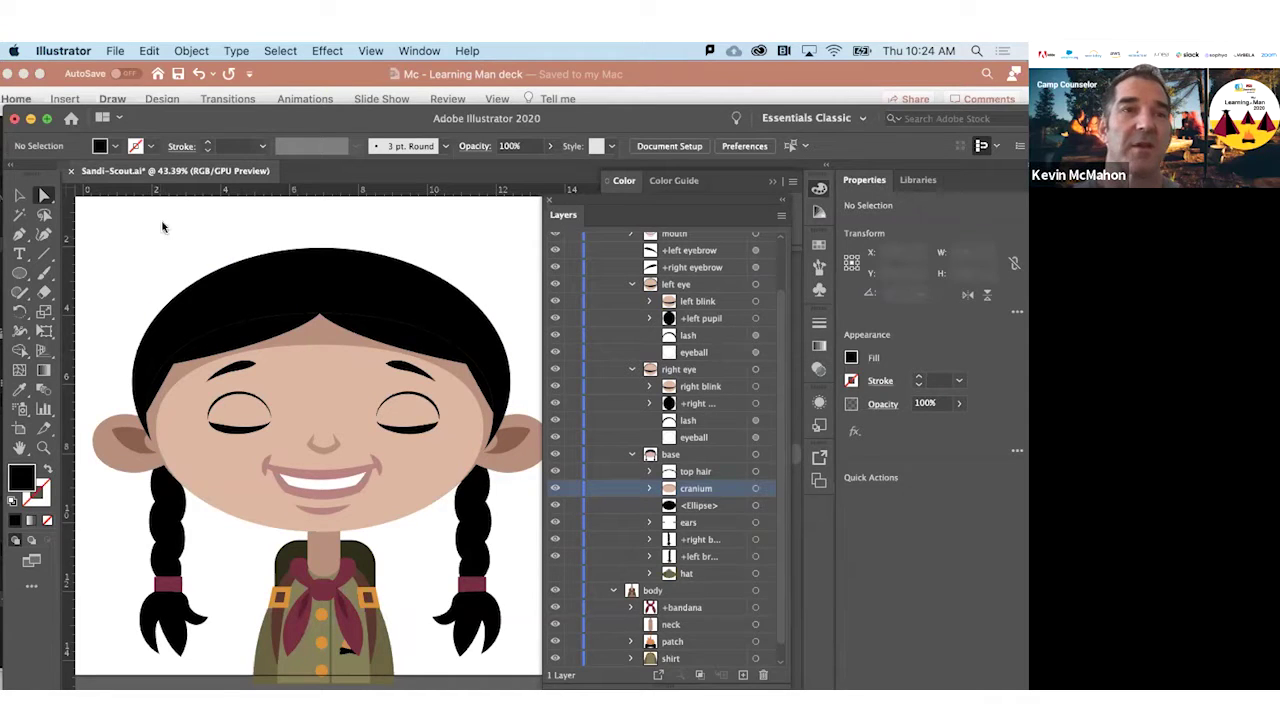
{"action": "left_click", "coordinate": [115, 50]}
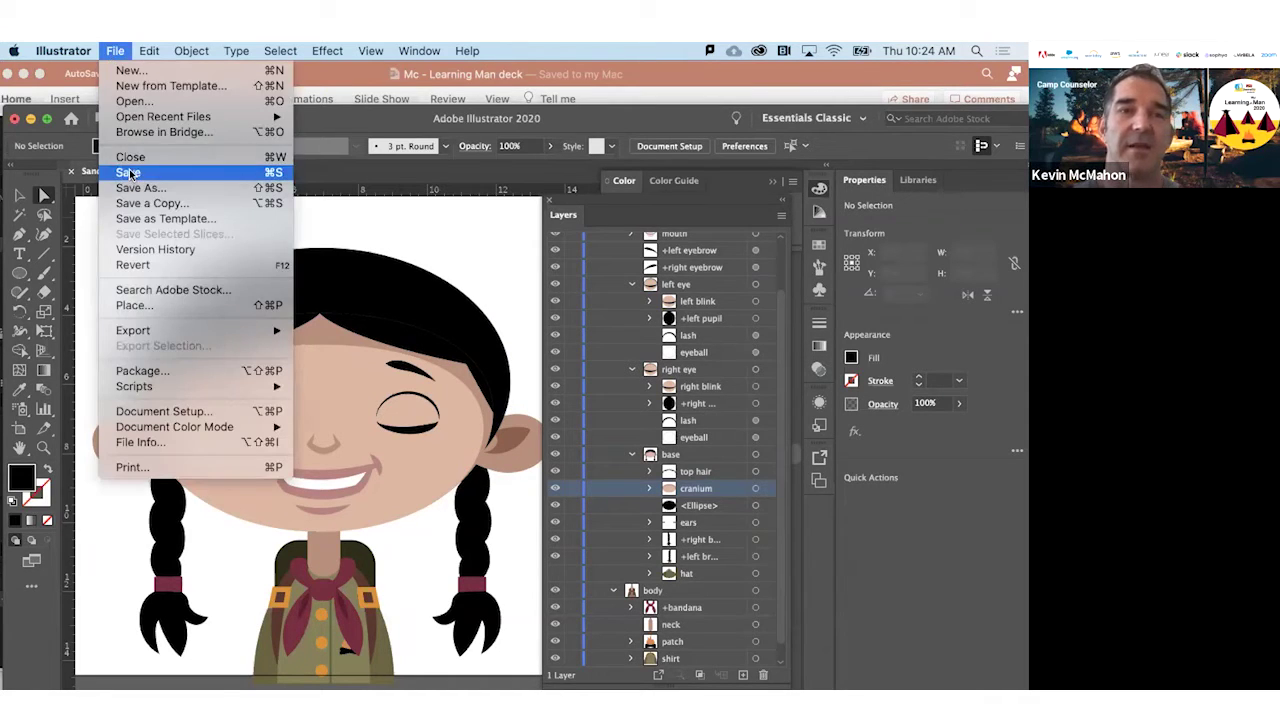
{"action": "left_click", "coordinate": [130, 173]}
{"action": "mouse_move", "coordinate": [246, 680]}
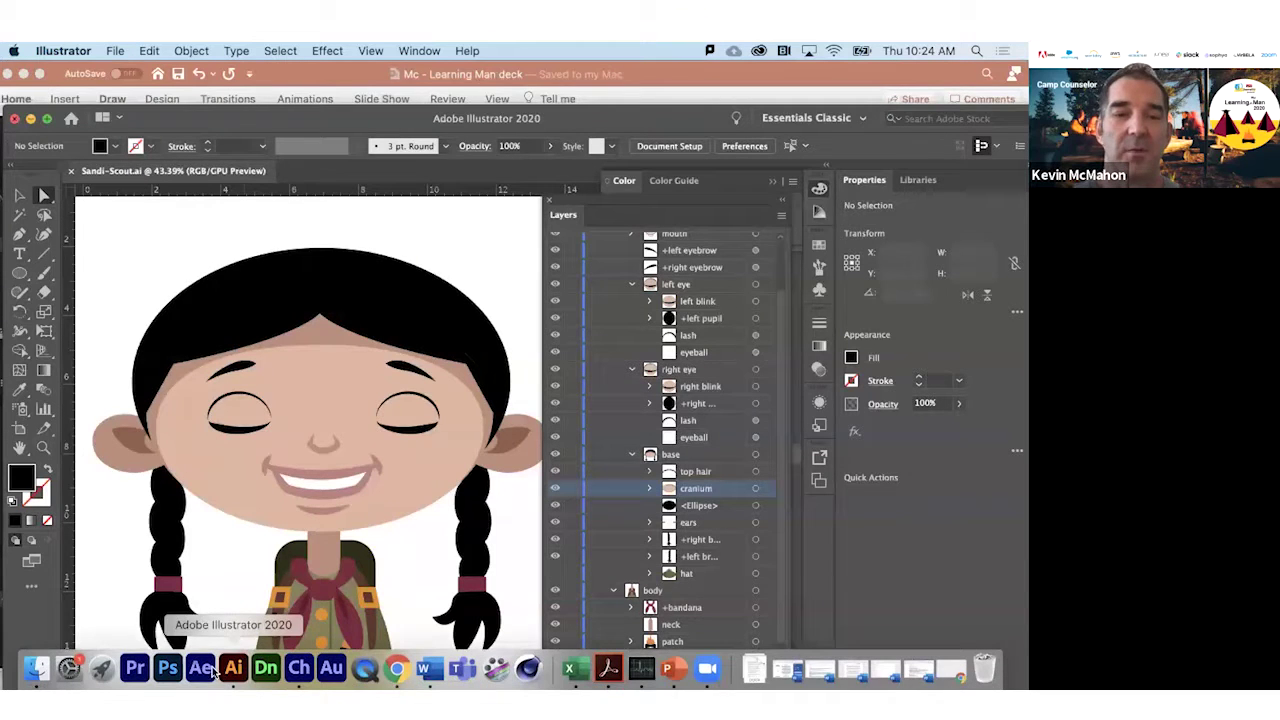
Switch to Character Animator and briefly show the Alien-Sandi-Scout track over the Sandi-Scout puppet, leaving it hidden
{"action": "left_click", "coordinate": [298, 668]}
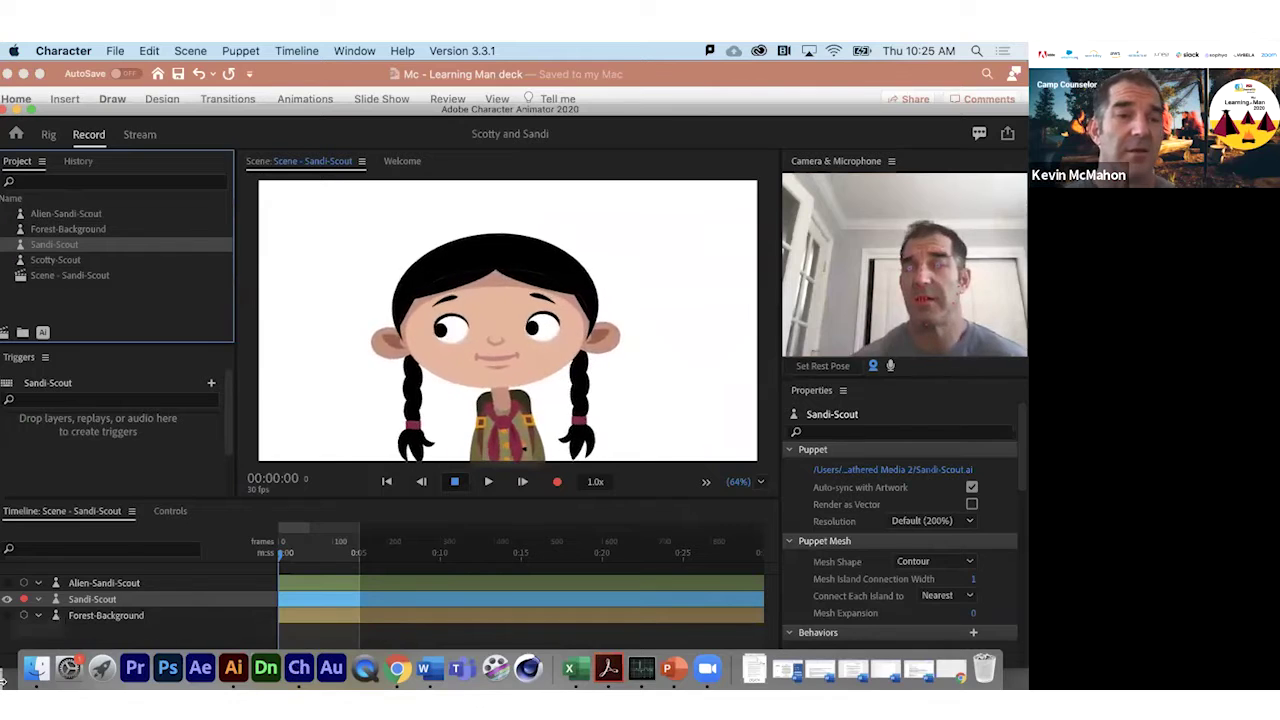
{"action": "left_click", "coordinate": [10, 585]}
{"action": "left_click", "coordinate": [9, 584]}
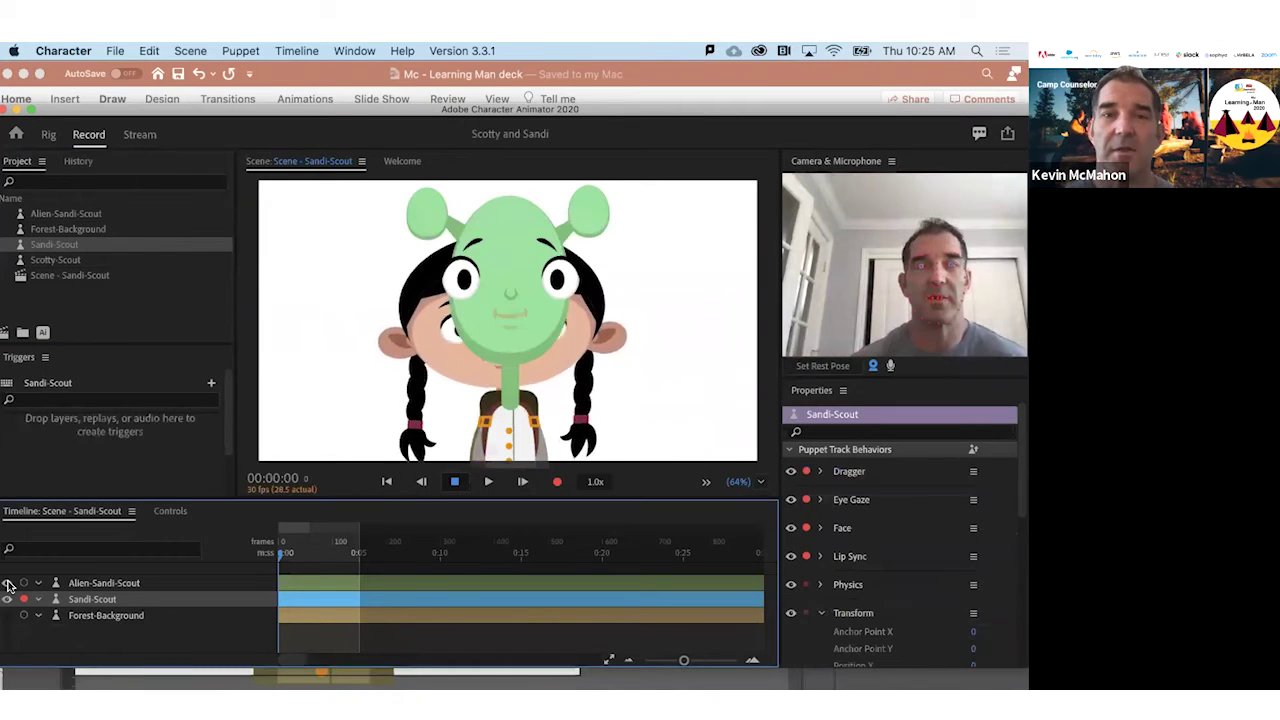
{"action": "left_click", "coordinate": [9, 585]}
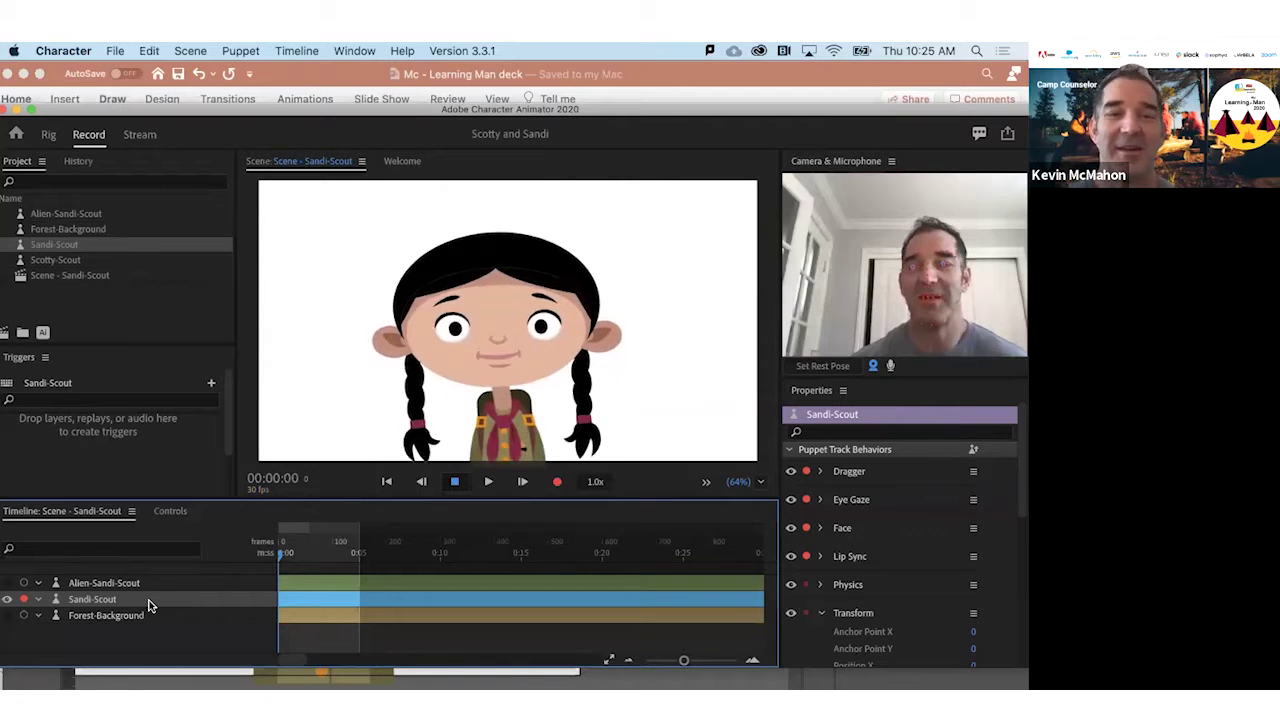
Open the Sandi-Scout artwork in Illustrator for editing and hide both braids, the hair ellipse and the top hair
{"action": "left_click", "coordinate": [44, 332]}
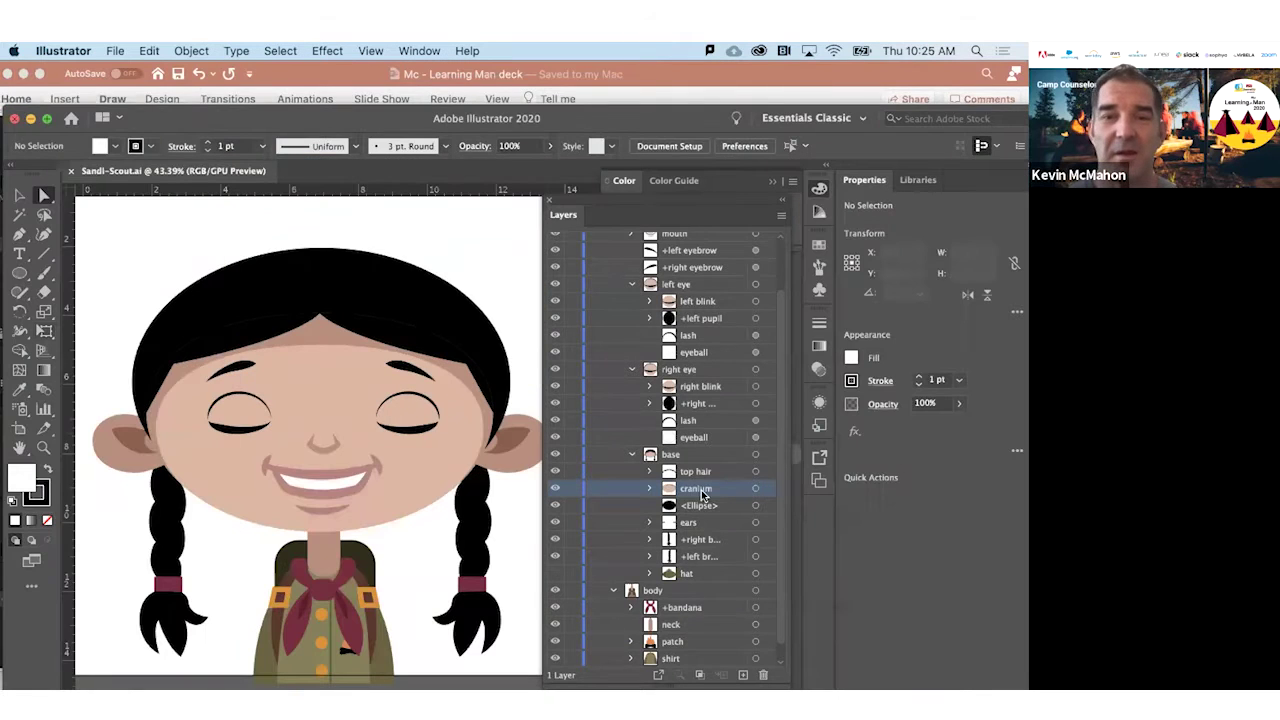
{"action": "left_click", "coordinate": [555, 554]}
{"action": "left_click", "coordinate": [555, 556]}
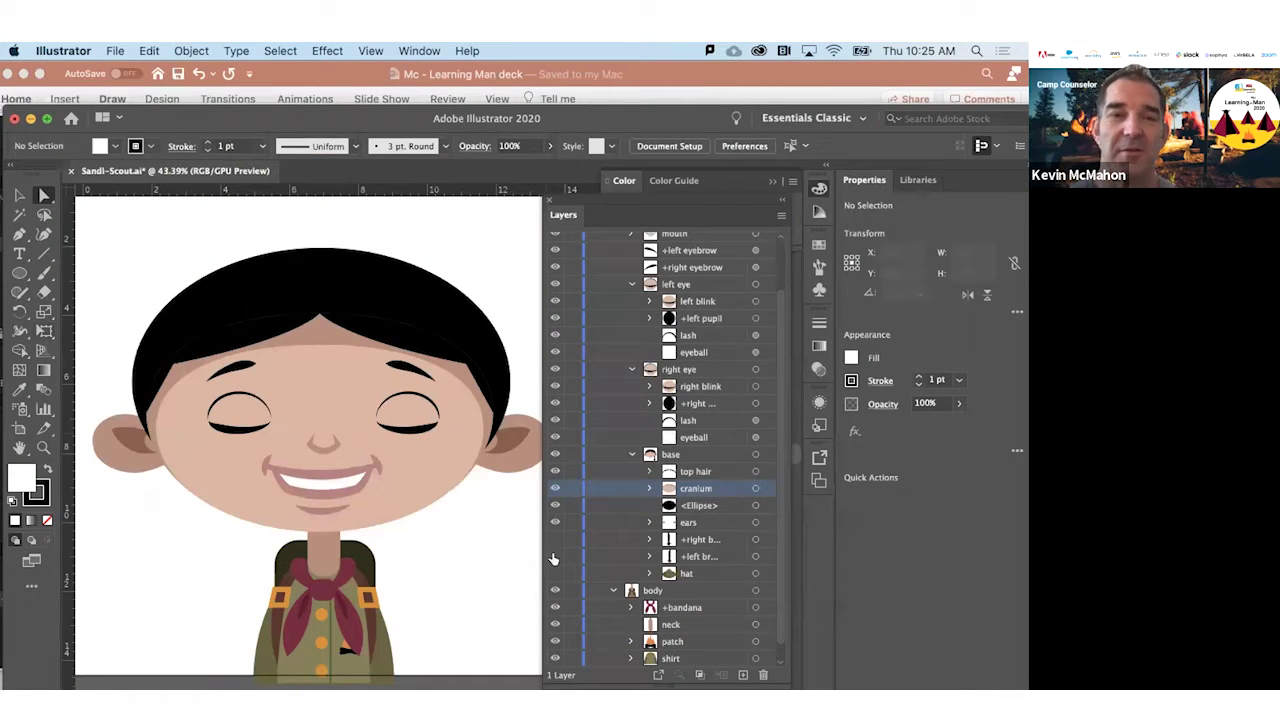
{"action": "left_click", "coordinate": [555, 505]}
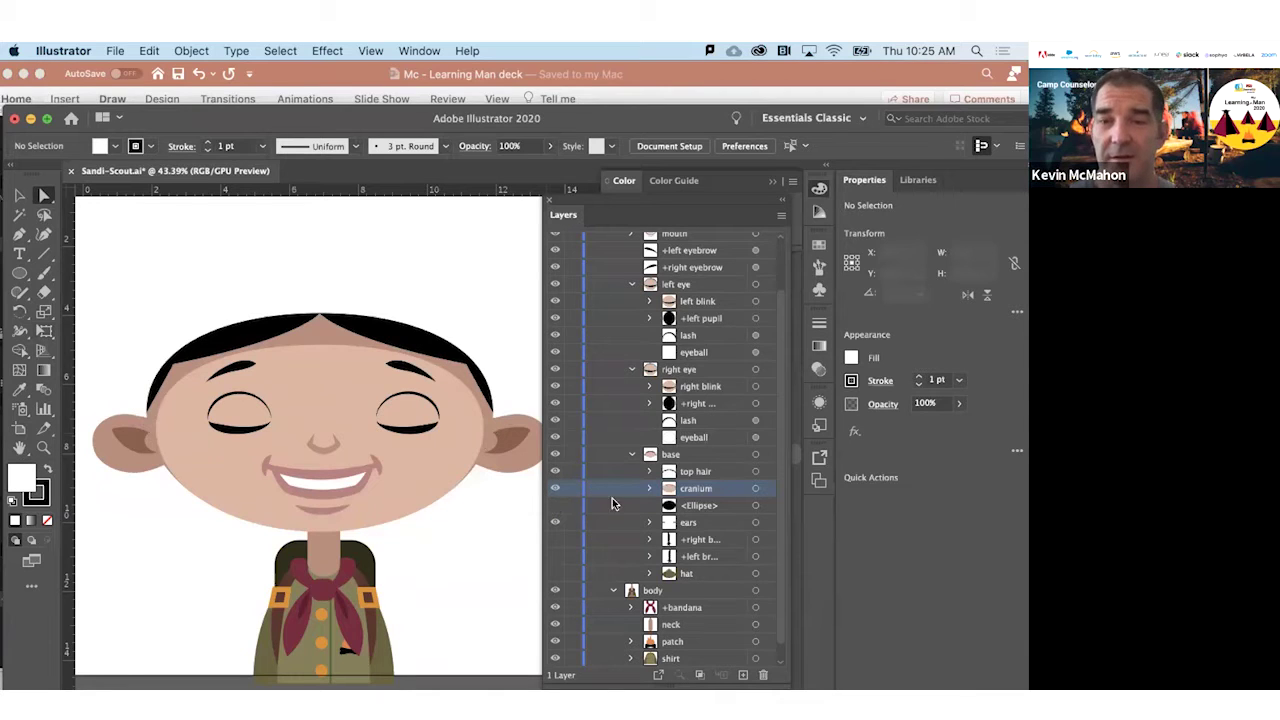
{"action": "left_click", "coordinate": [555, 471]}
{"action": "scroll", "coordinate": [425, 448], "scroll_direction": "down", "scroll_amount": 3}
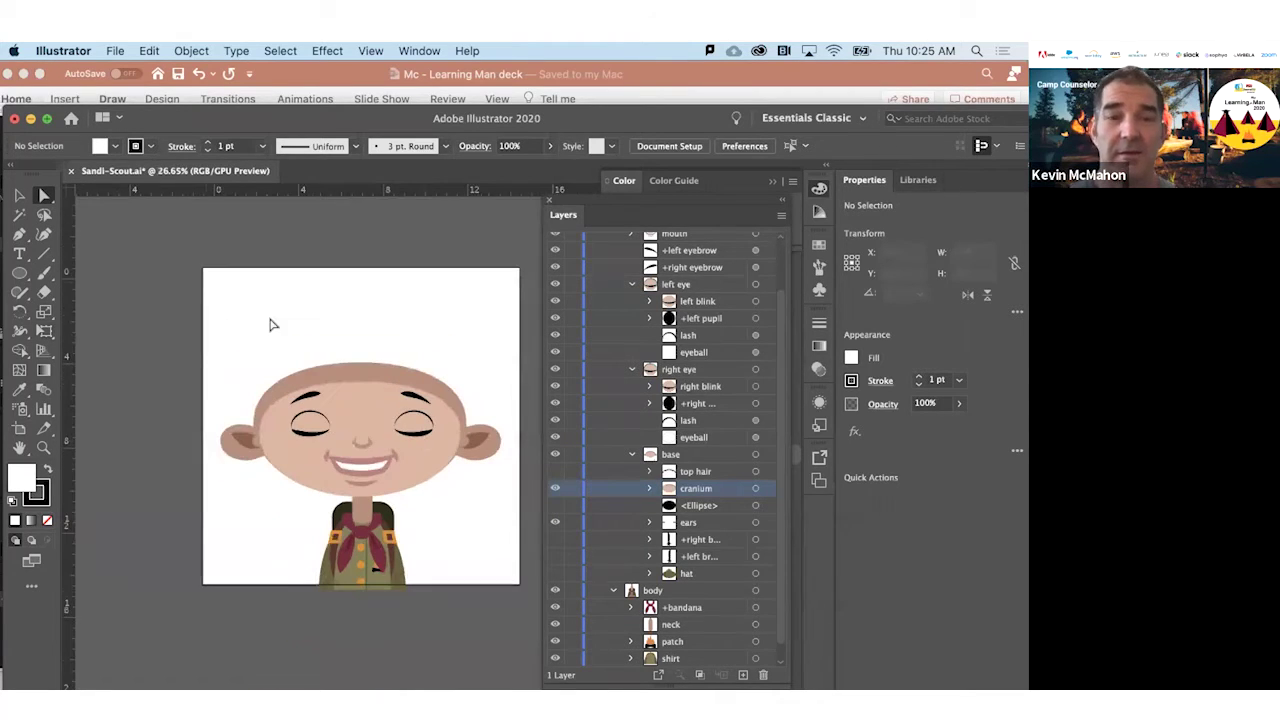
Select the whole head group and load its original artwork colors into Recolor Artwork
{"action": "scroll", "coordinate": [587, 383], "scroll_direction": "up", "scroll_amount": 2}
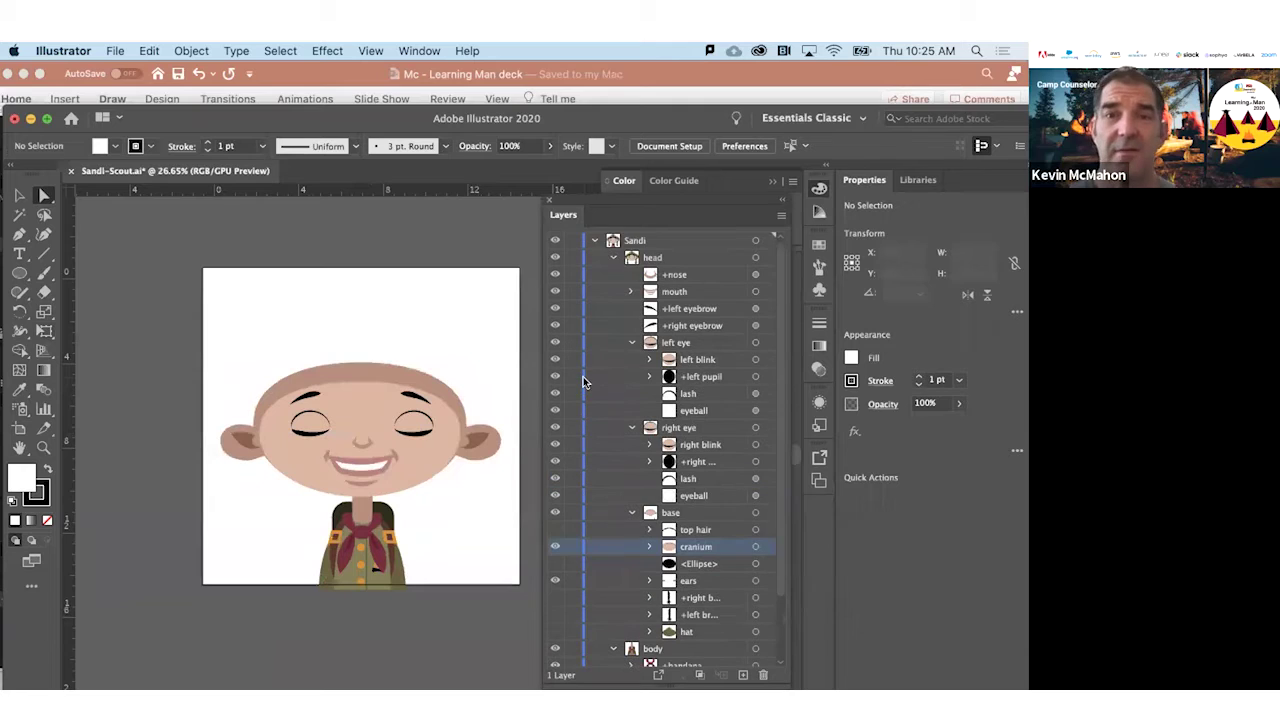
{"action": "left_click", "coordinate": [610, 258]}
{"action": "left_click", "coordinate": [765, 258]}
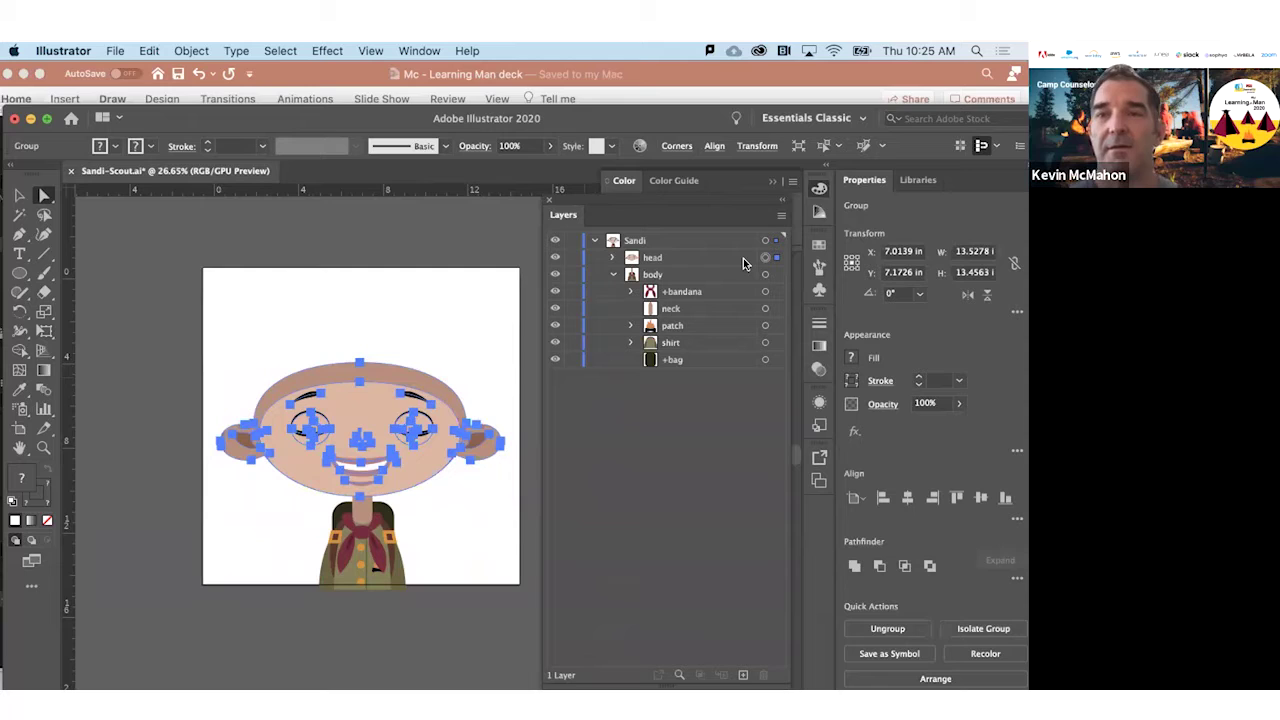
{"action": "left_click", "coordinate": [818, 213]}
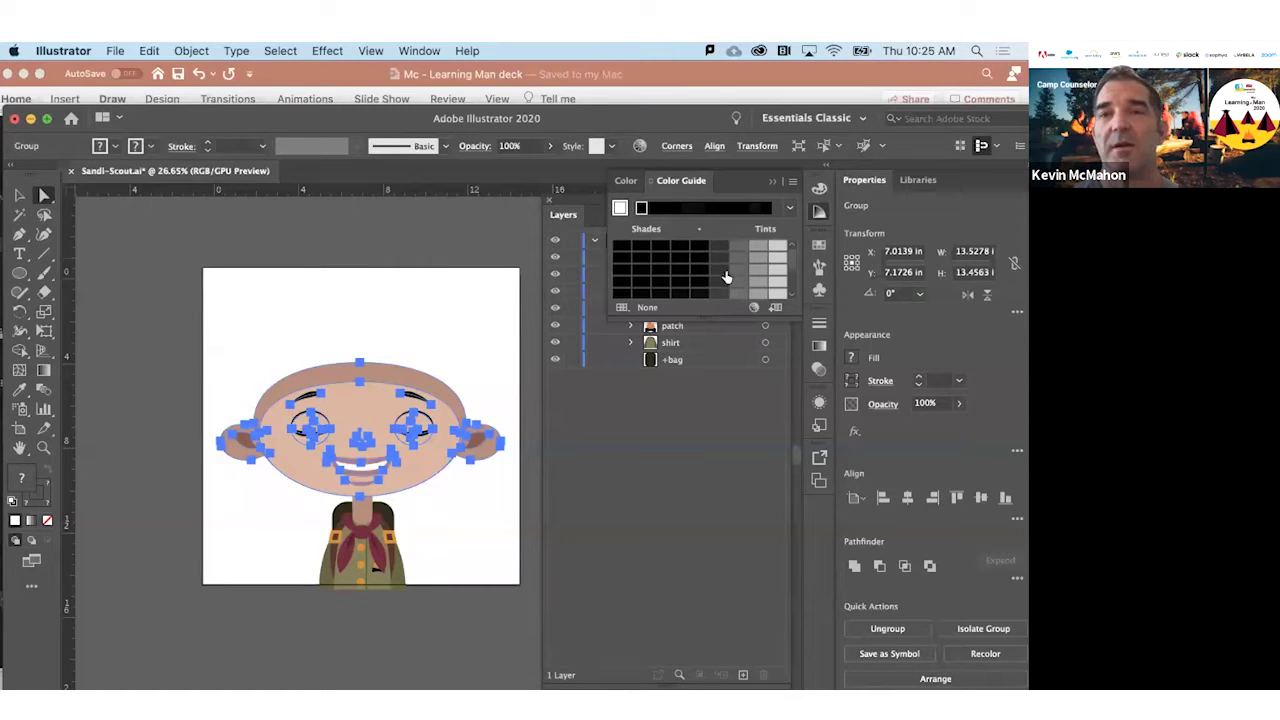
{"action": "left_click", "coordinate": [752, 306]}
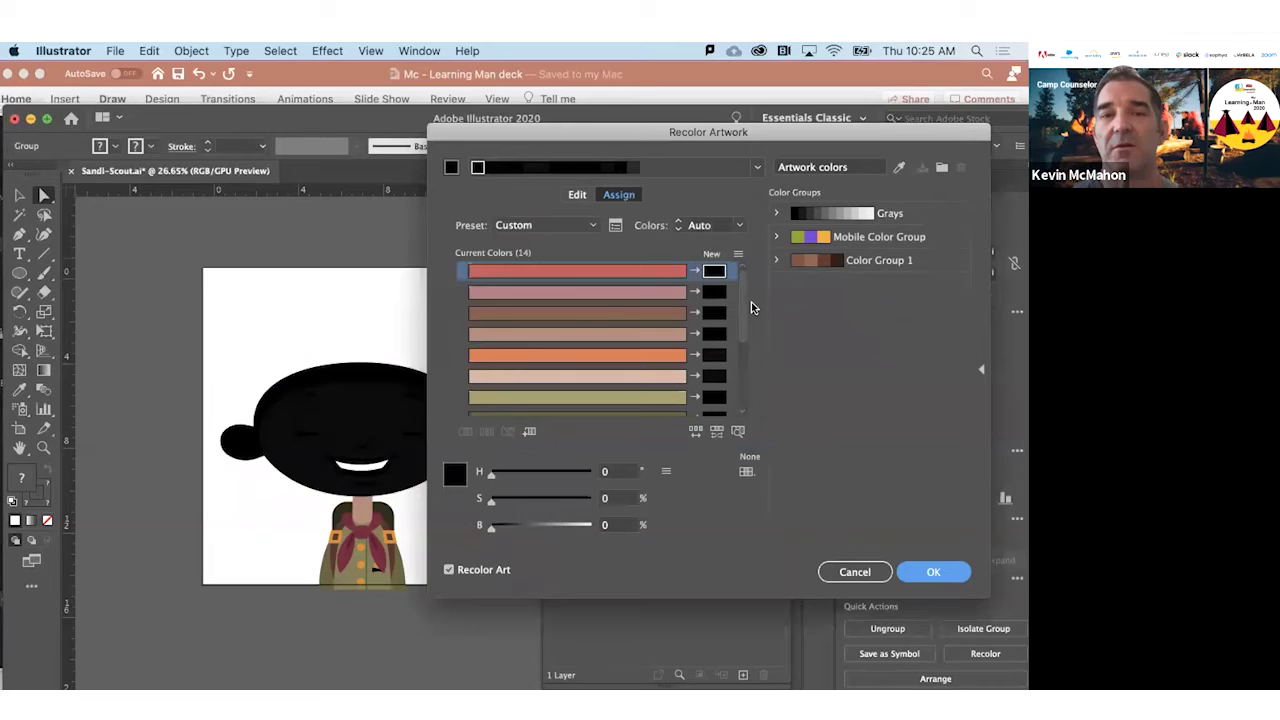
{"action": "left_click", "coordinate": [899, 169]}
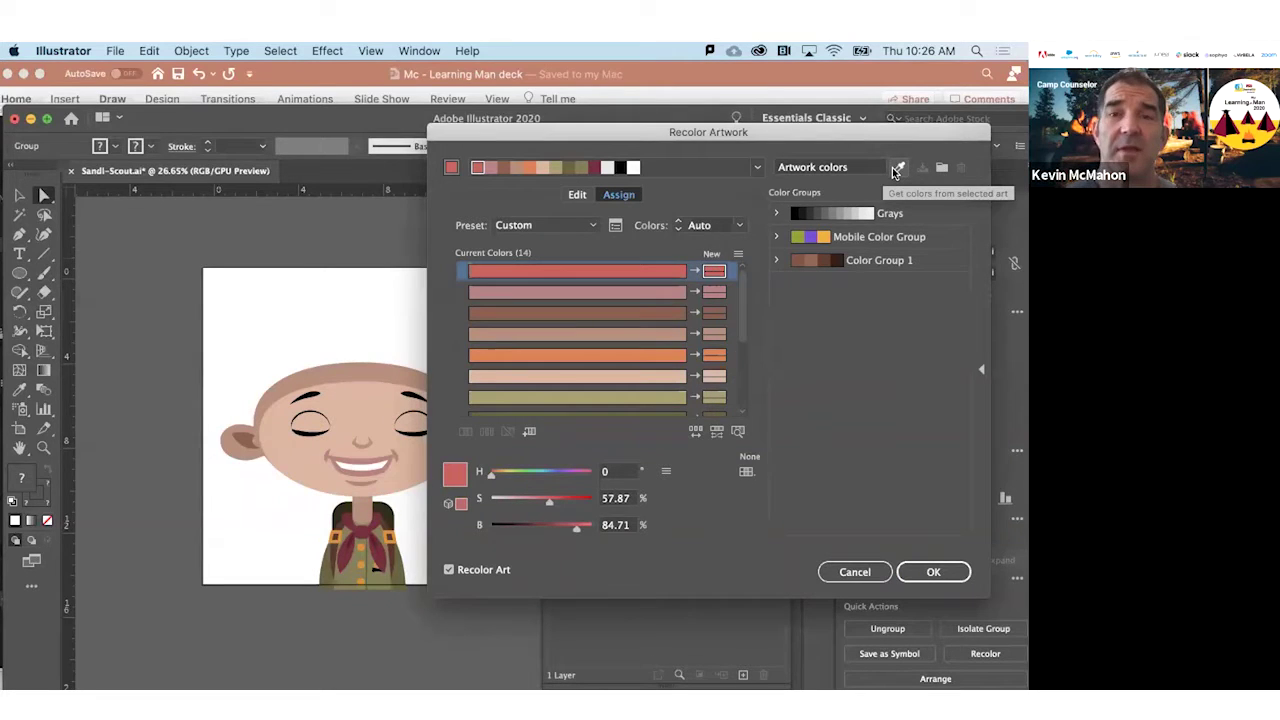
Link the harmony colors on the color wheel, shift the hue to 65° to turn the head green, and apply it
{"action": "left_click", "coordinate": [577, 194]}
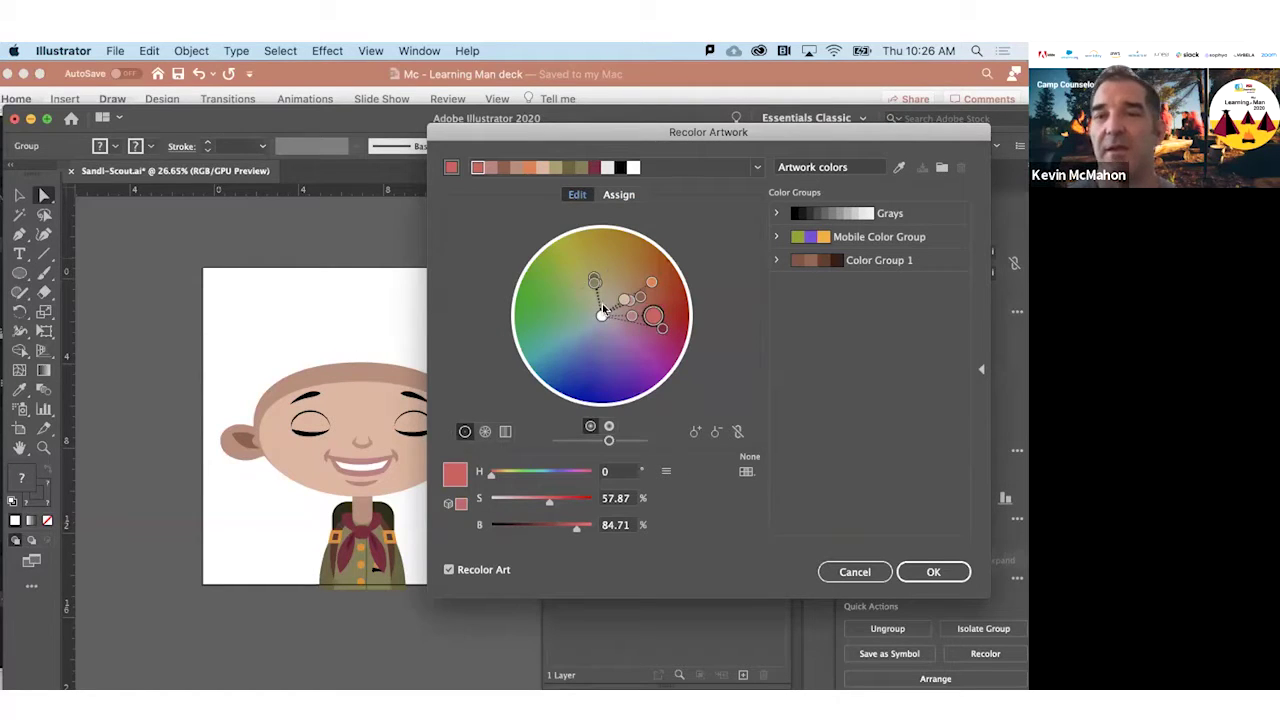
{"action": "left_click", "coordinate": [738, 431]}
{"action": "mouse_move", "coordinate": [491, 476]}
{"action": "left_mouse_down"}
{"action": "mouse_move", "coordinate": [533, 477]}
{"action": "mouse_move", "coordinate": [509, 479]}
{"action": "left_mouse_up"}
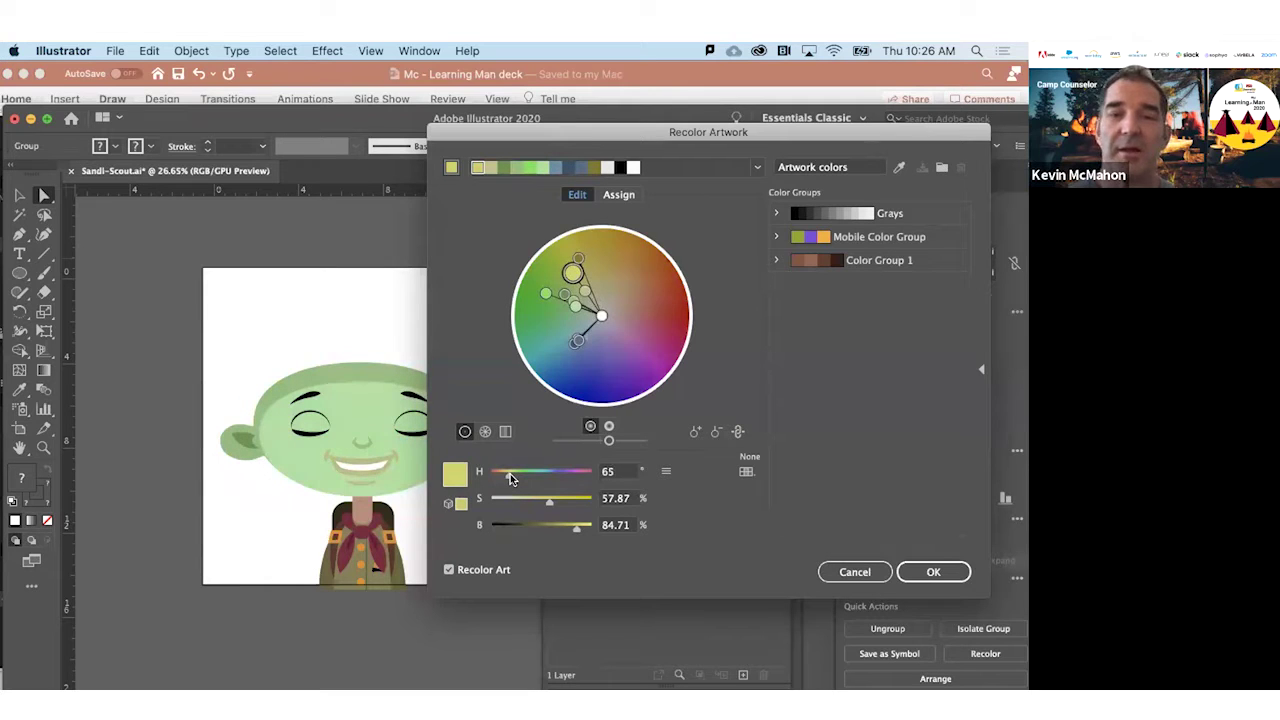
{"action": "left_click", "coordinate": [933, 571]}
{"action": "left_click", "coordinate": [279, 252]}
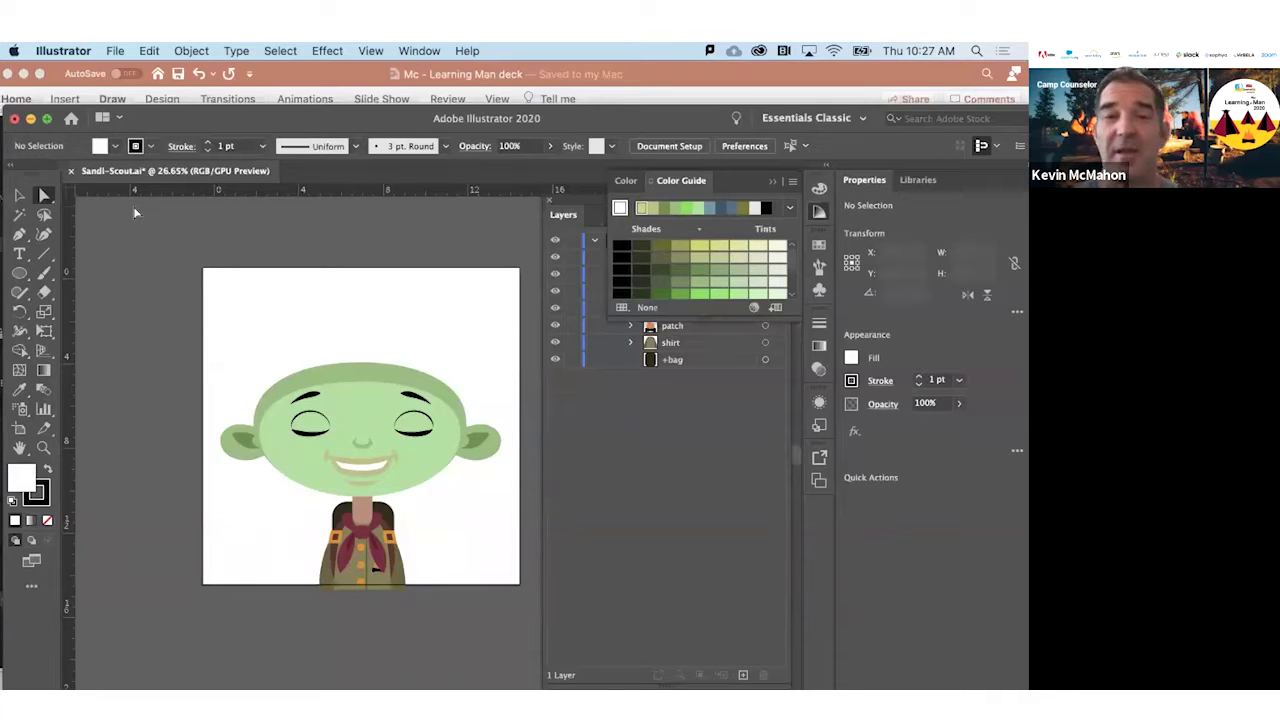
Recolor the neck with the dark green sampled from the inner ear using the Eyedropper, and deselect it
{"action": "left_click", "coordinate": [361, 516]}
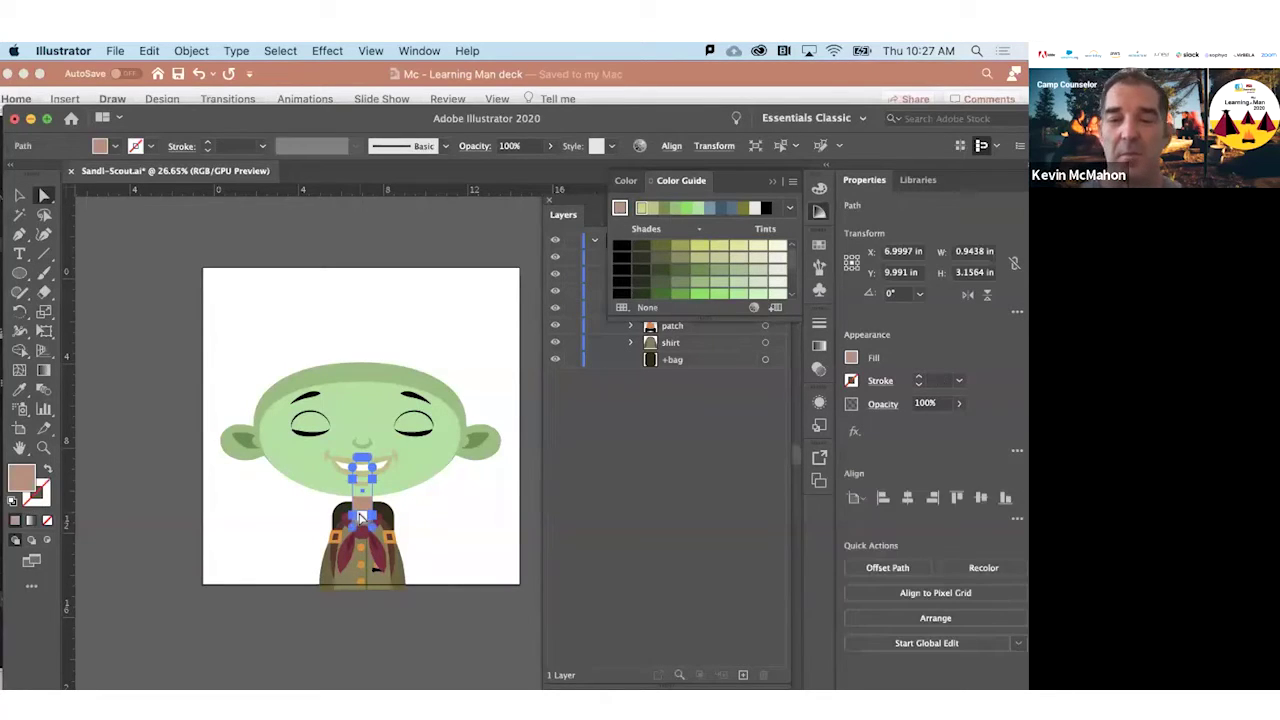
{"action": "scroll", "coordinate": [361, 516], "scroll_direction": "up", "scroll_amount": 2}
{"action": "key", "text": "i"}
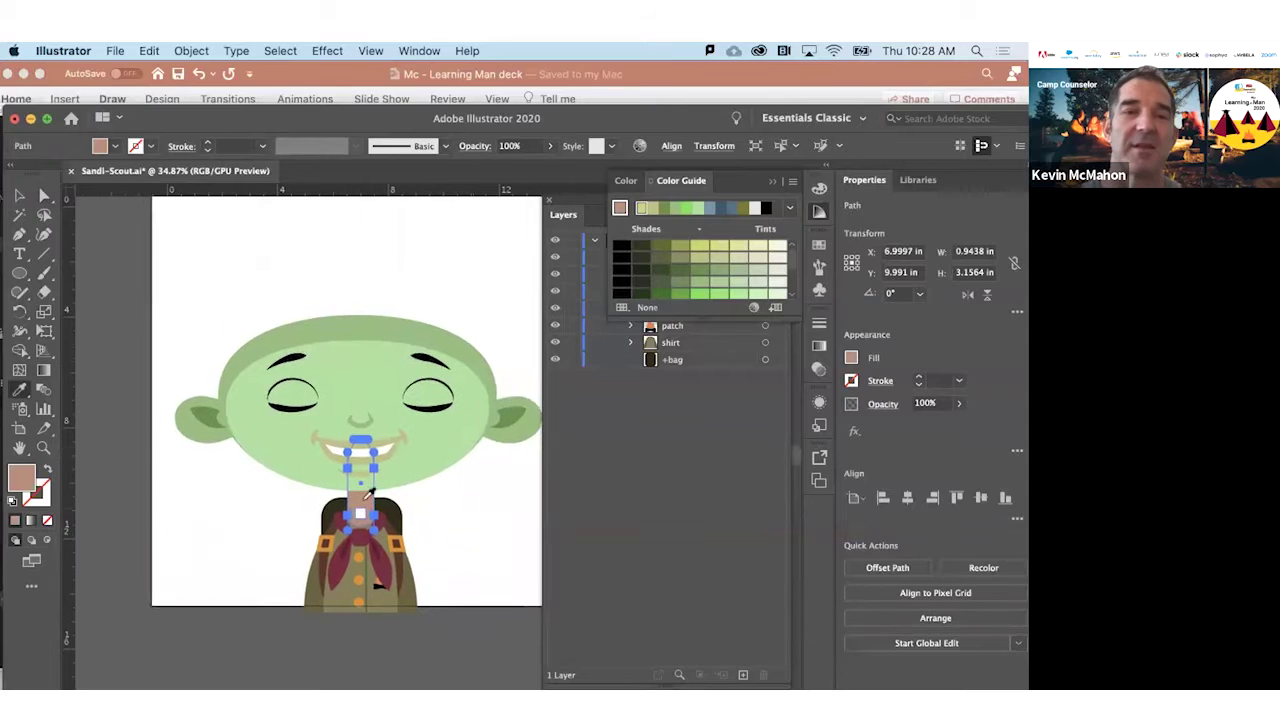
{"action": "scroll", "coordinate": [365, 499], "scroll_direction": "right", "scroll_amount": 2}
{"action": "scroll", "coordinate": [365, 499], "scroll_direction": "down", "scroll_amount": 1}
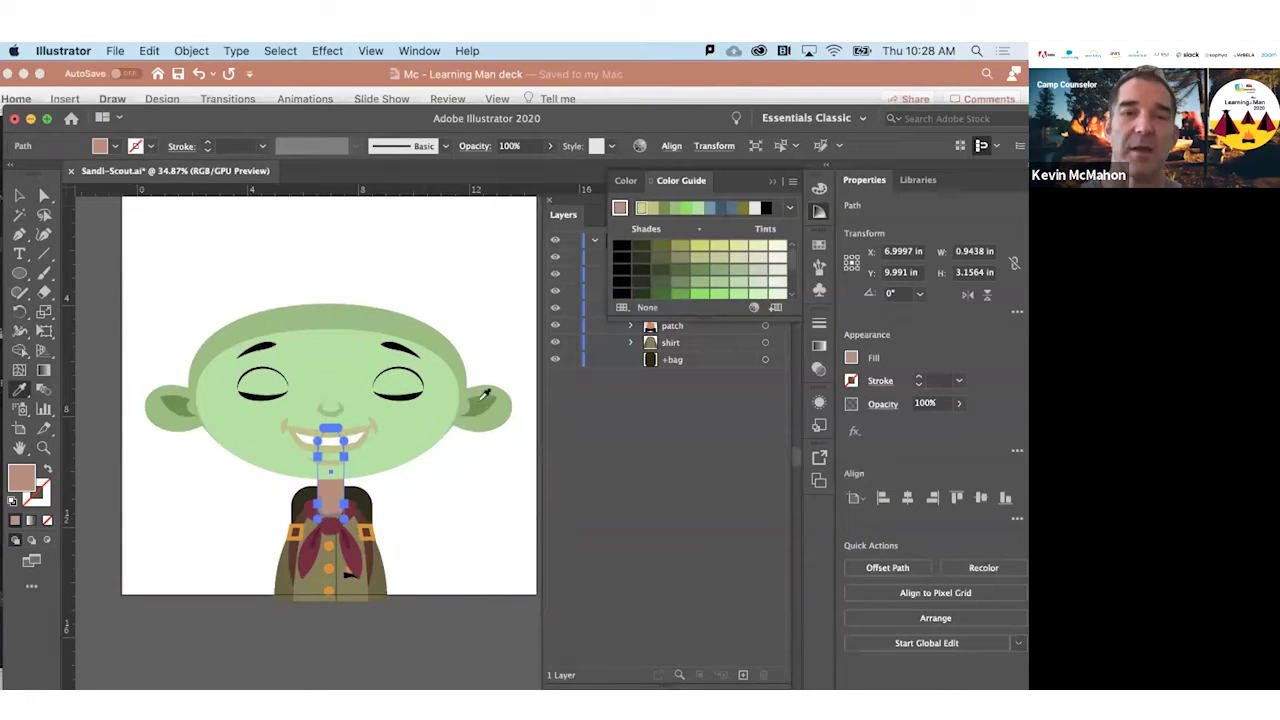
{"action": "left_click", "coordinate": [484, 395]}
{"action": "left_click", "coordinate": [44, 195]}
{"action": "left_click", "coordinate": [186, 271]}
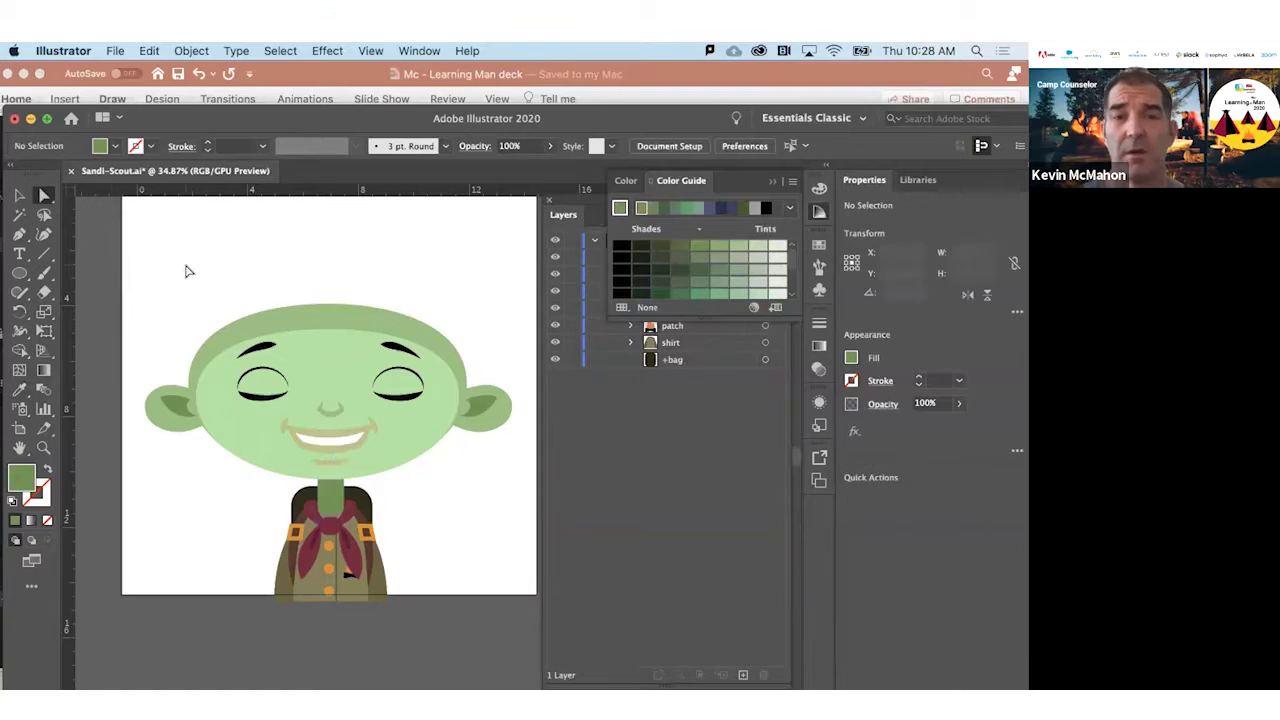
Save the green Sandi-Scout.ai artwork and switch to Character Animator to update the puppet
{"action": "left_click", "coordinate": [116, 51]}
{"action": "left_click", "coordinate": [128, 172]}
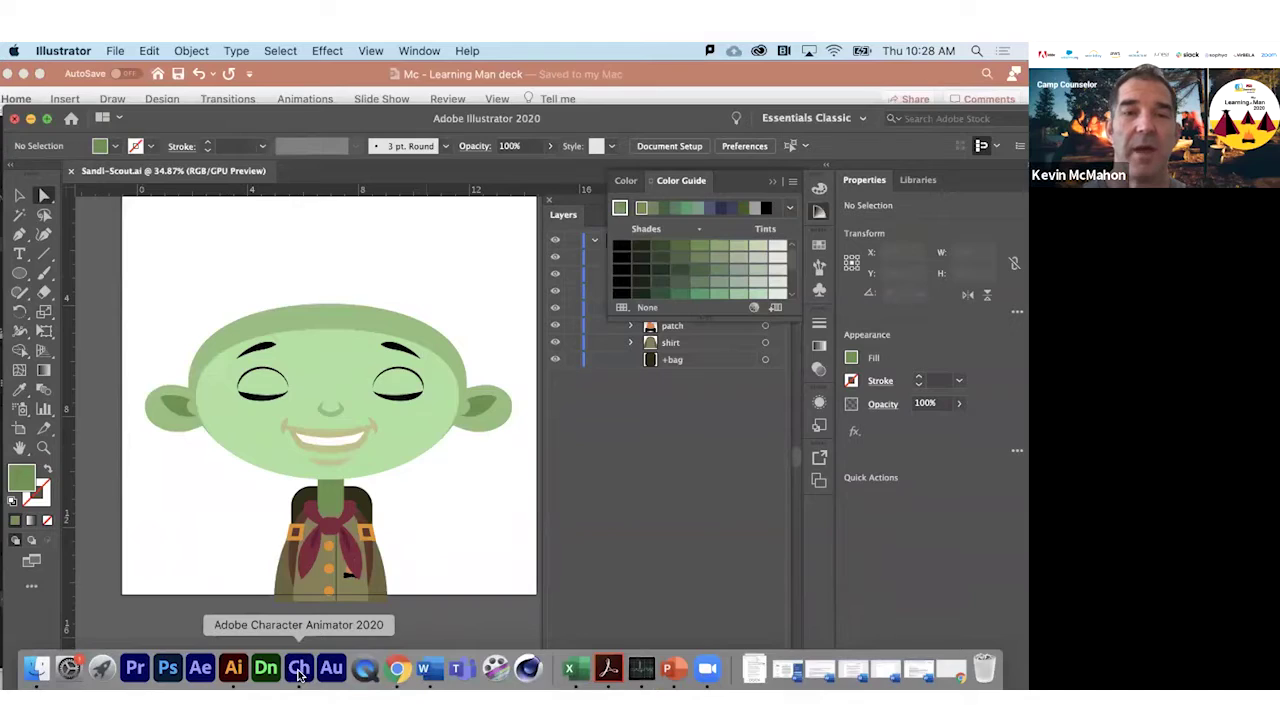
{"action": "left_click", "coordinate": [298, 668]}
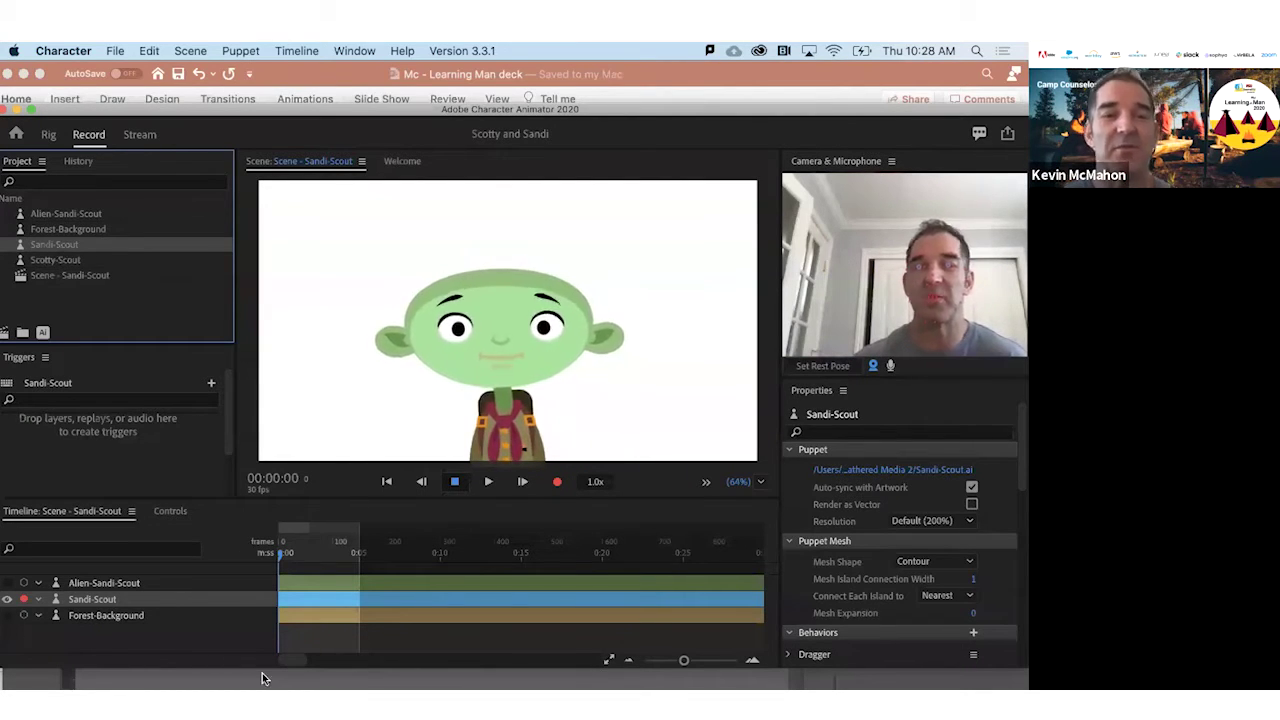
Revert the project history to the first Sandi-Scout external edit and further back to the state New Scene for "Sandi-Scout"
{"action": "left_click", "coordinate": [80, 162]}
{"action": "scroll", "coordinate": [68, 230], "scroll_direction": "up", "scroll_amount": 10}
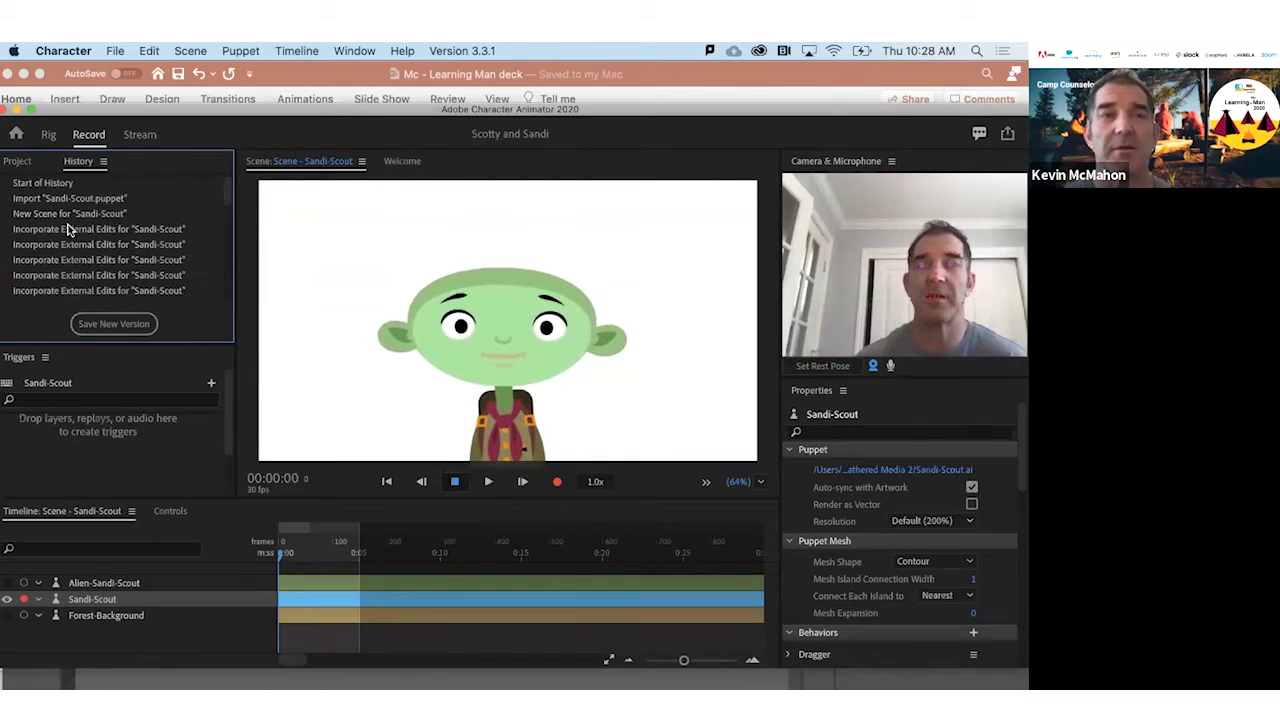
{"action": "left_click", "coordinate": [69, 229]}
{"action": "scroll", "coordinate": [69, 230], "scroll_direction": "down", "scroll_amount": 1}
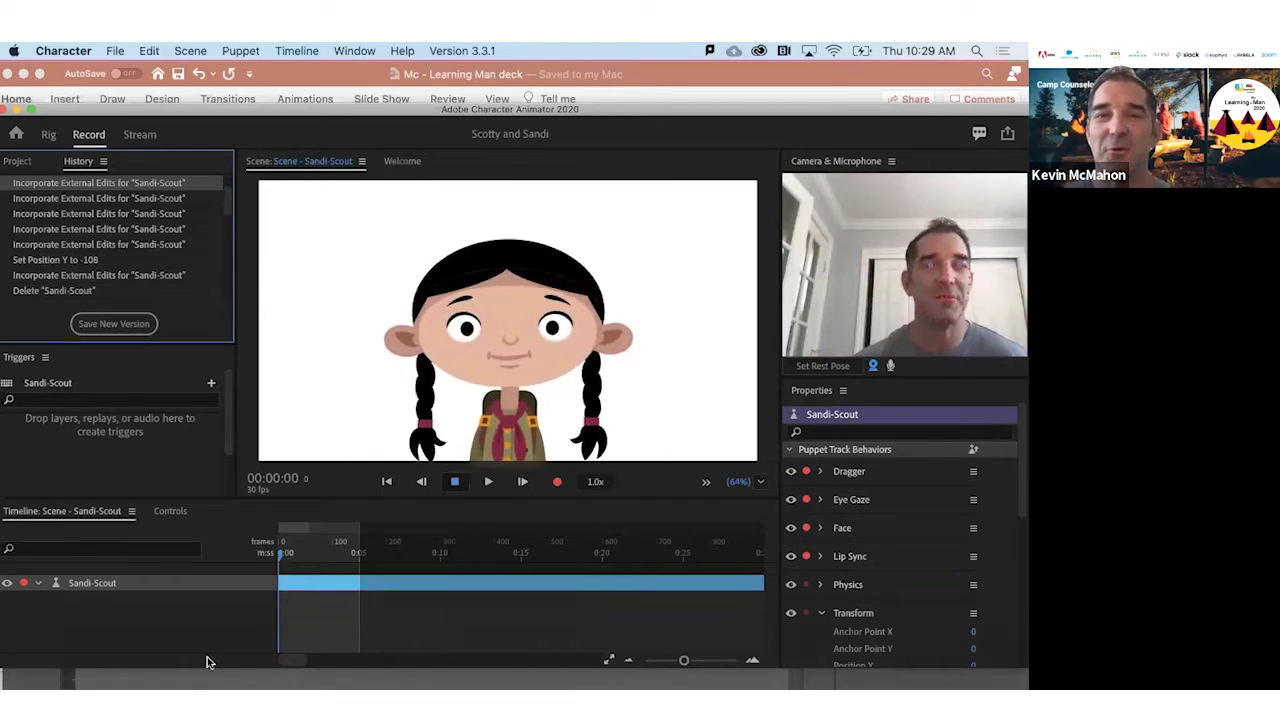
{"action": "scroll", "coordinate": [113, 230], "scroll_direction": "up", "scroll_amount": 3}
{"action": "left_click", "coordinate": [105, 214]}
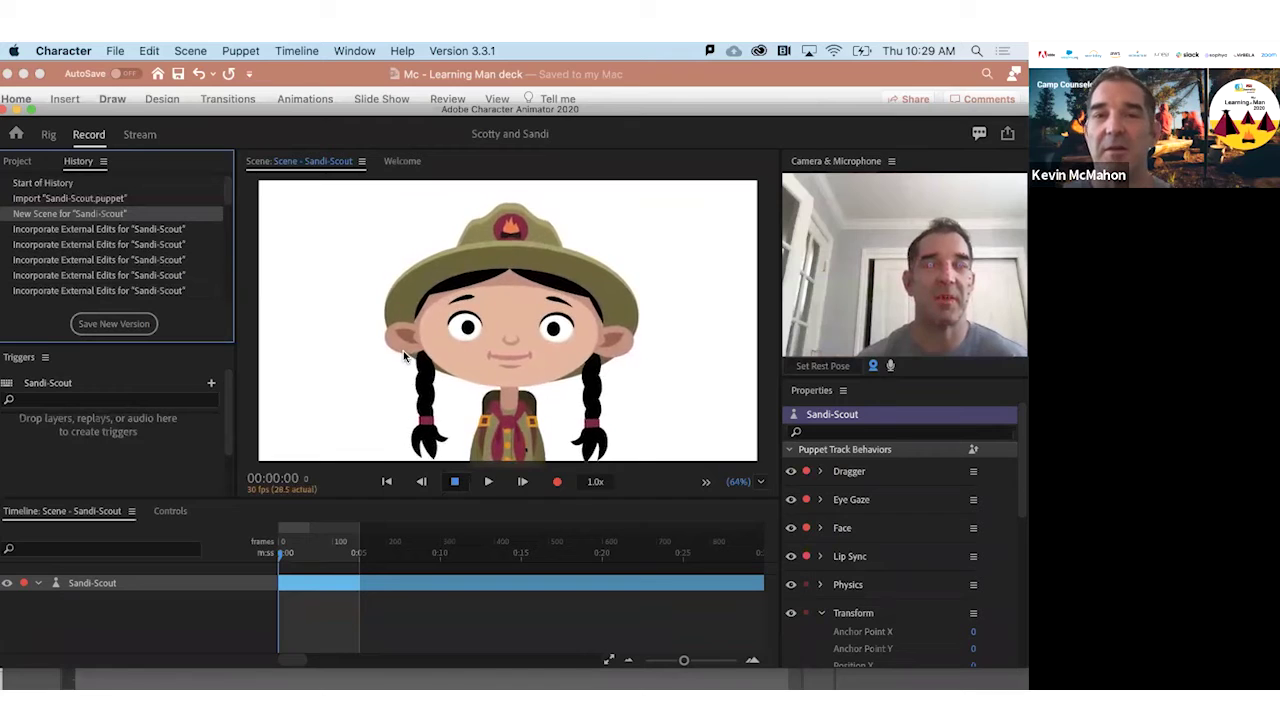
Switch to Illustrator and undo the green recoloring and hair edits back to Sandi's original artwork with the hat
{"action": "mouse_move", "coordinate": [459, 680]}
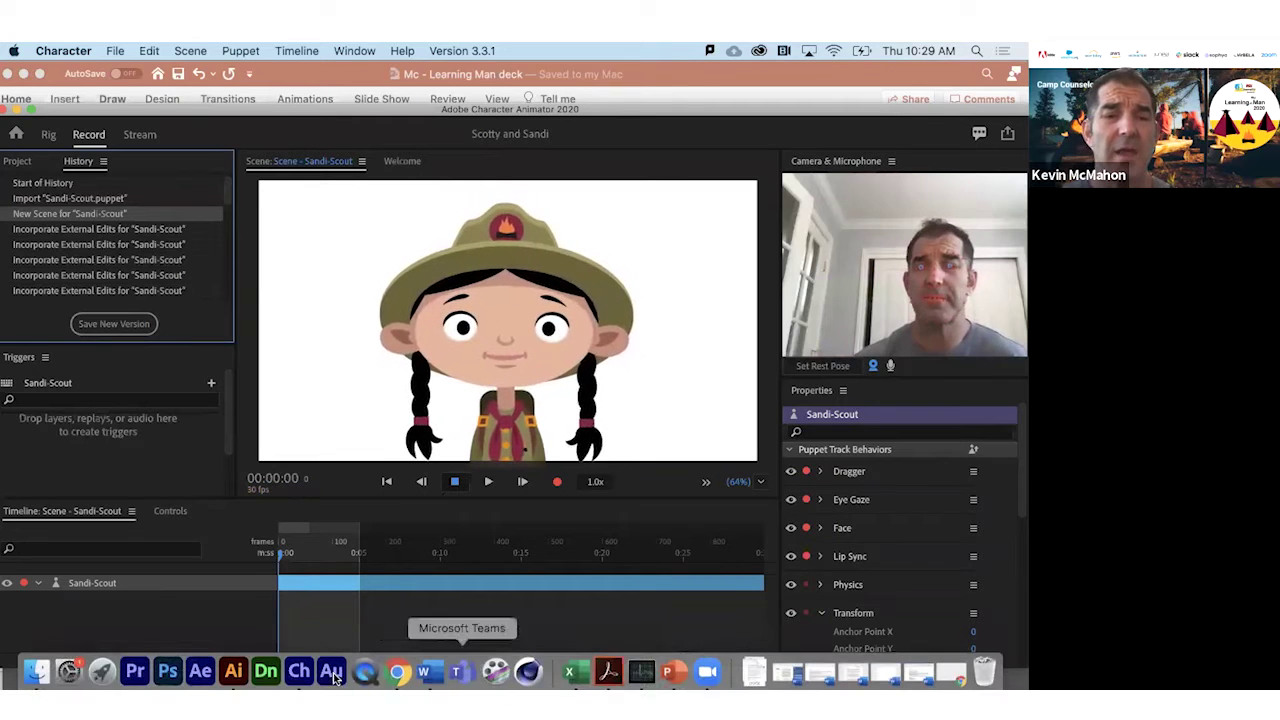
{"action": "left_click", "coordinate": [237, 678]}
{"action": "left_click", "coordinate": [379, 384]}
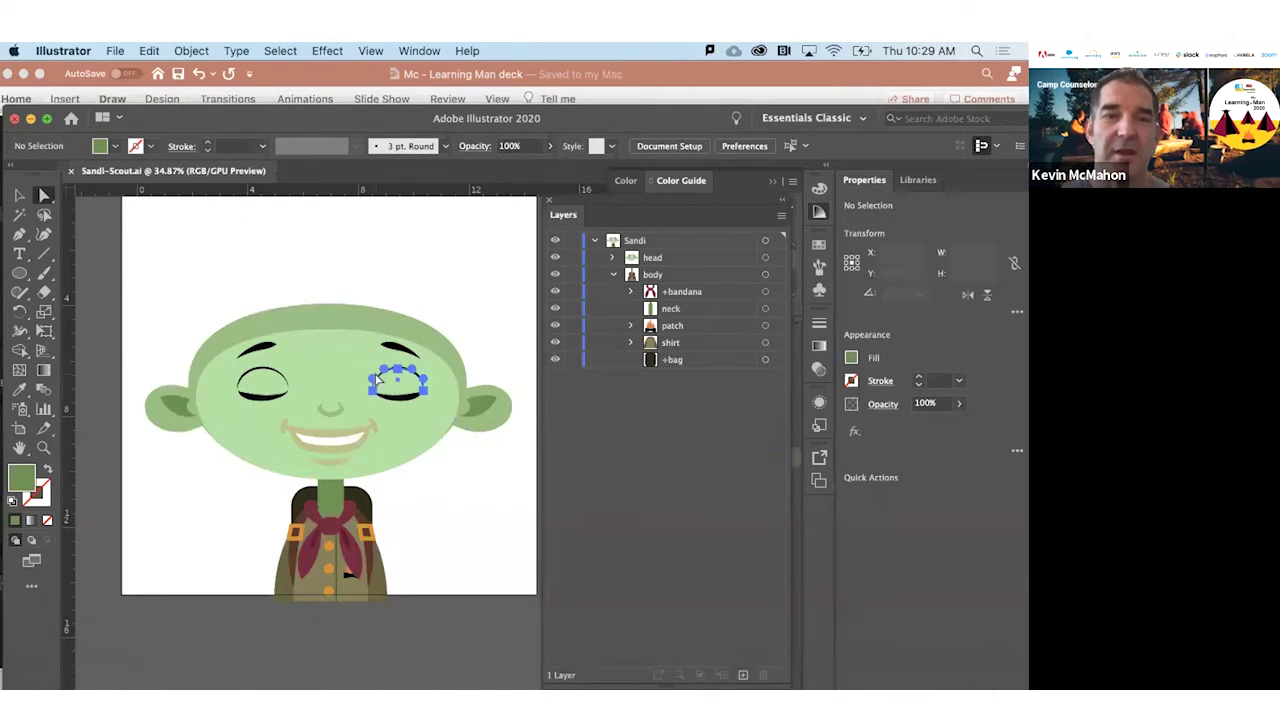
{"action": "key", "text": "super+z"}
{"action": "key", "text": "super+z"}
{"action": "key", "text": "super+z"}
{"action": "key", "text": "super+z"}
{"action": "key", "text": "super+z"}
{"action": "key", "text": "super+z"}
{"action": "key", "text": "super+z"}
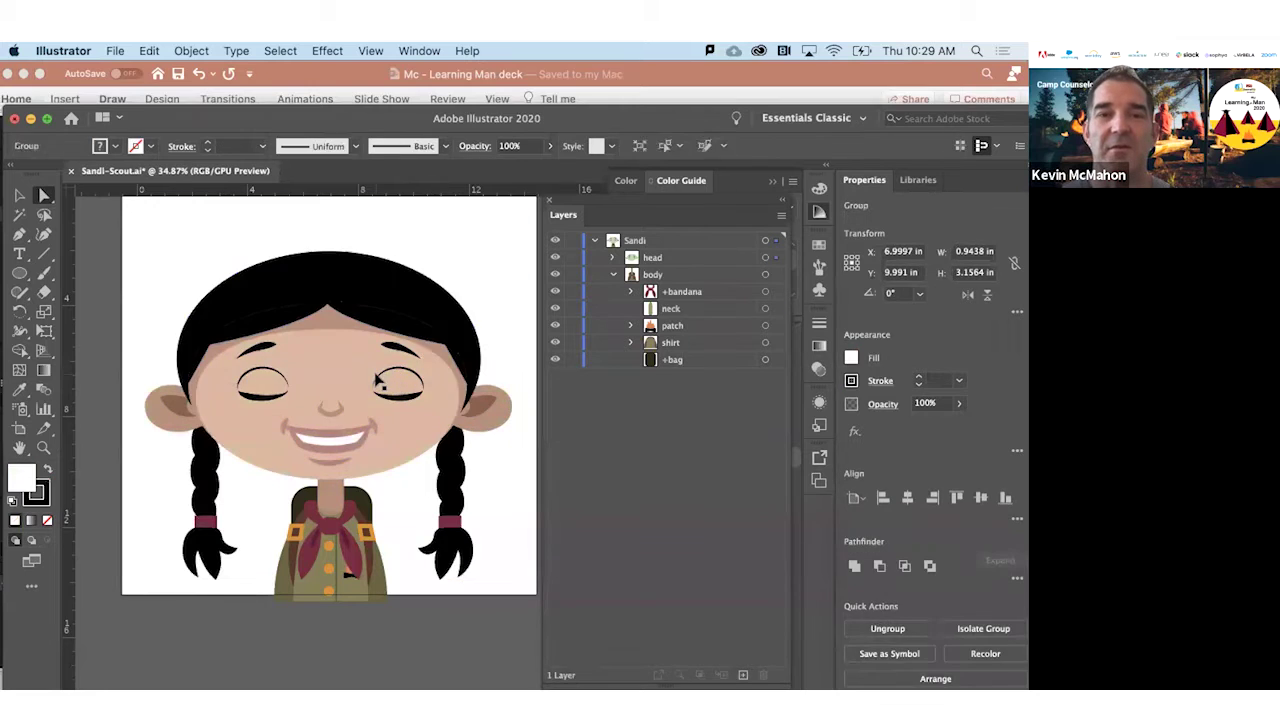
{"action": "key", "text": "super+z"}
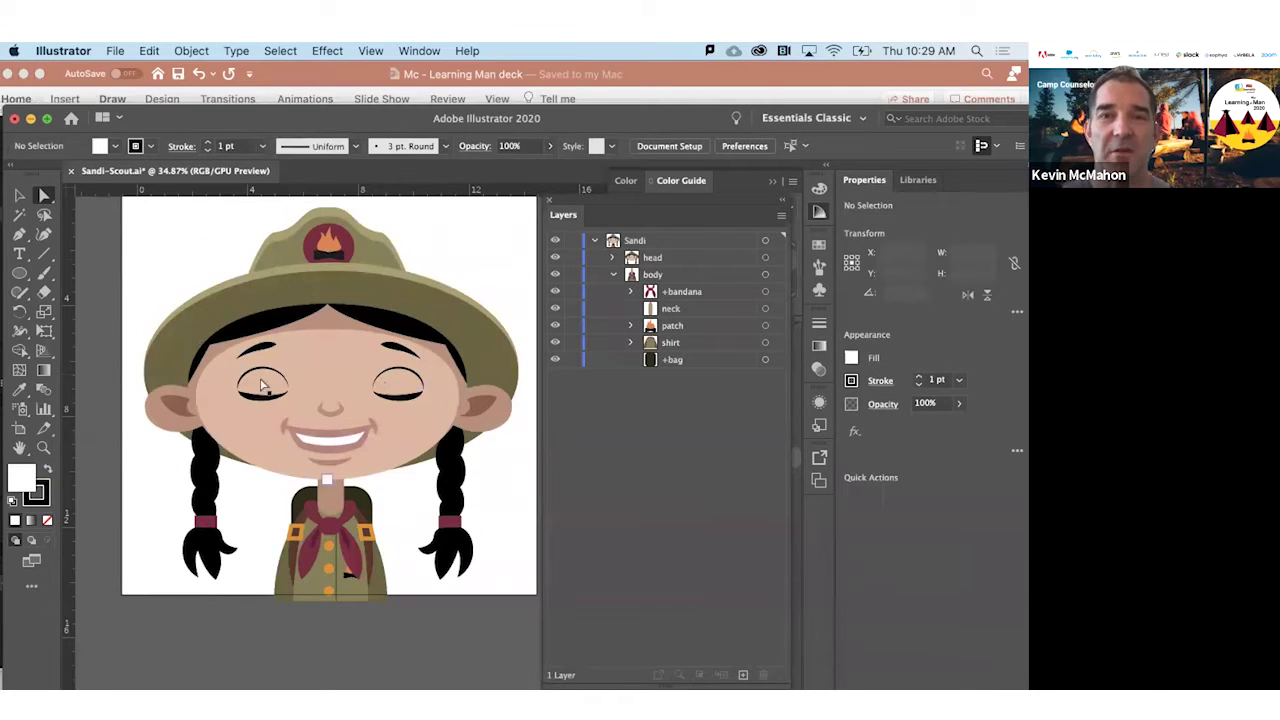
Save the restored Sandi-Scout.ai artwork and return to the Sandi-Scout scene in Character Animator
{"action": "left_click", "coordinate": [113, 50]}
{"action": "left_click", "coordinate": [152, 172]}
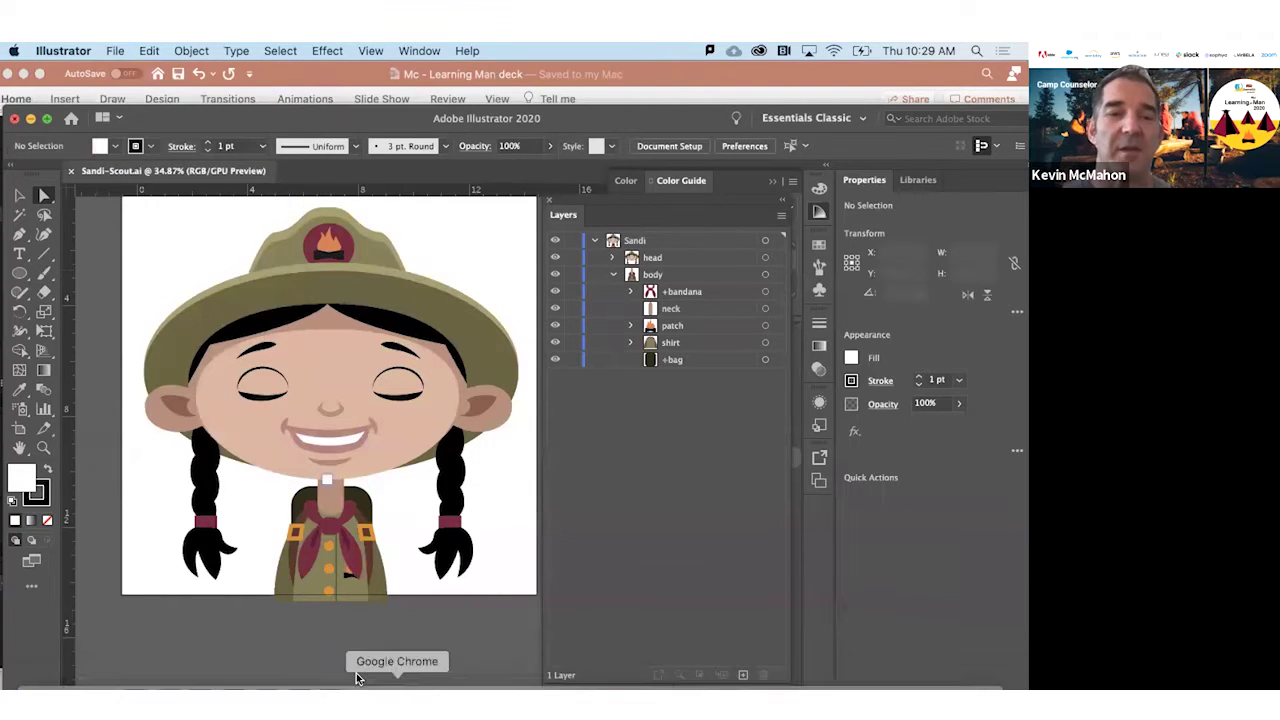
{"action": "left_click", "coordinate": [299, 666]}
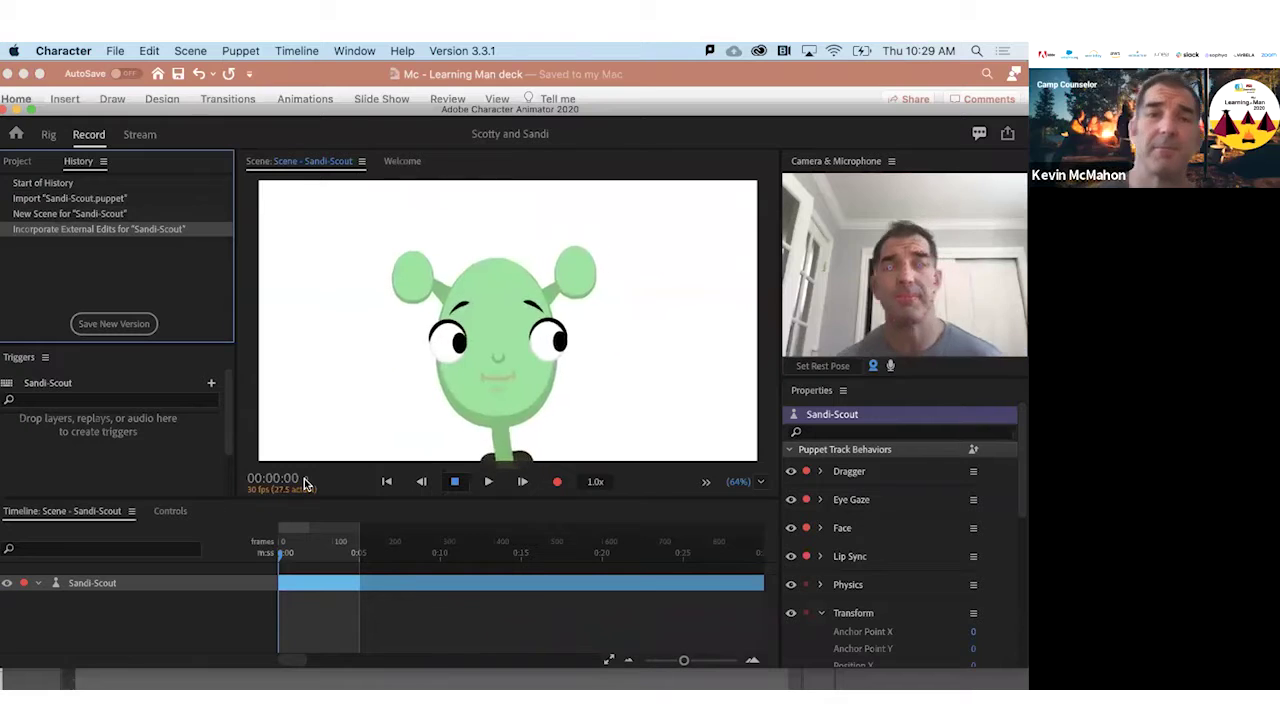
{"action": "left_click", "coordinate": [309, 585]}
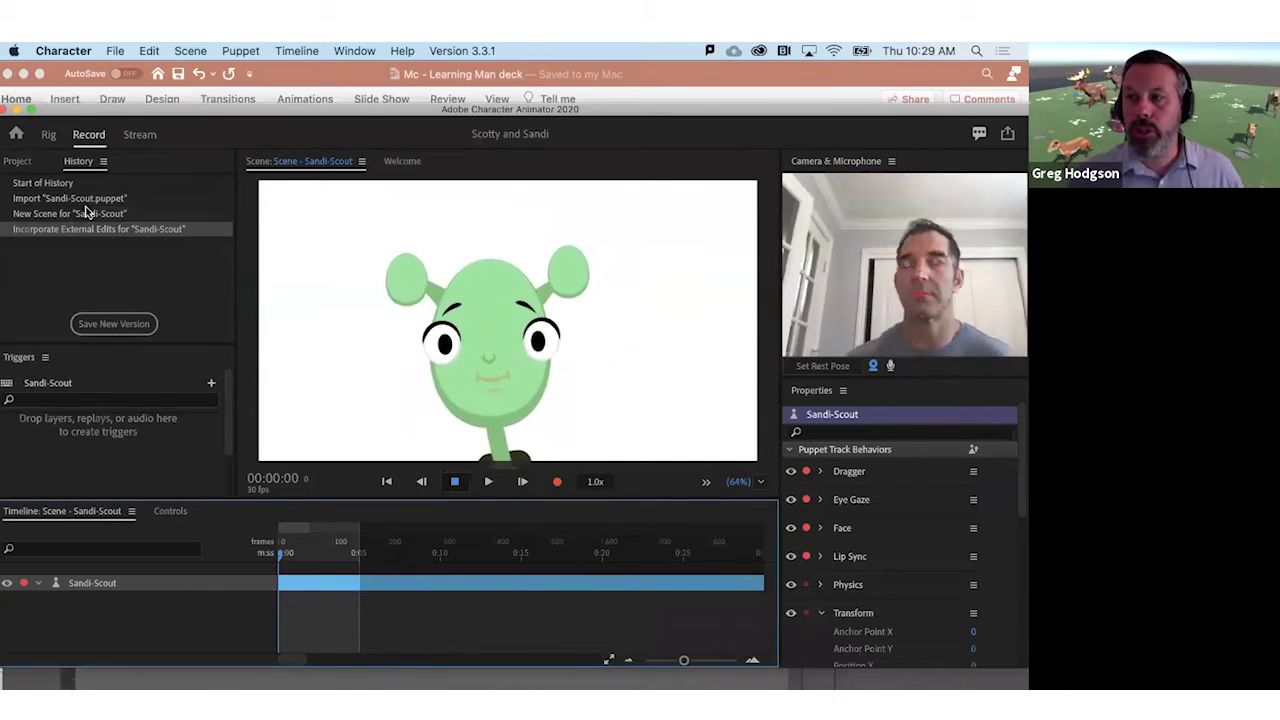
Switch to Illustrator and hide the hat inside the head's base group of Sandi-Scout.ai
{"action": "left_click", "coordinate": [233, 668]}
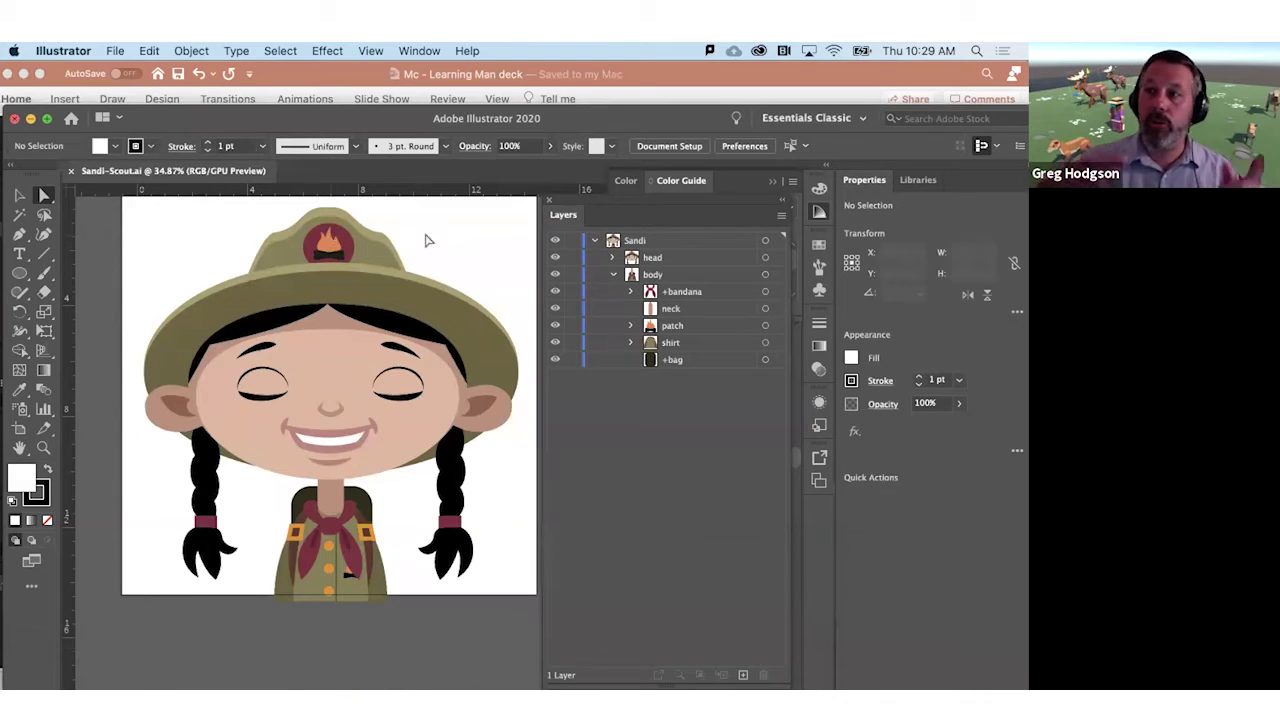
{"action": "left_click", "coordinate": [115, 51]}
{"action": "left_click", "coordinate": [85, 241]}
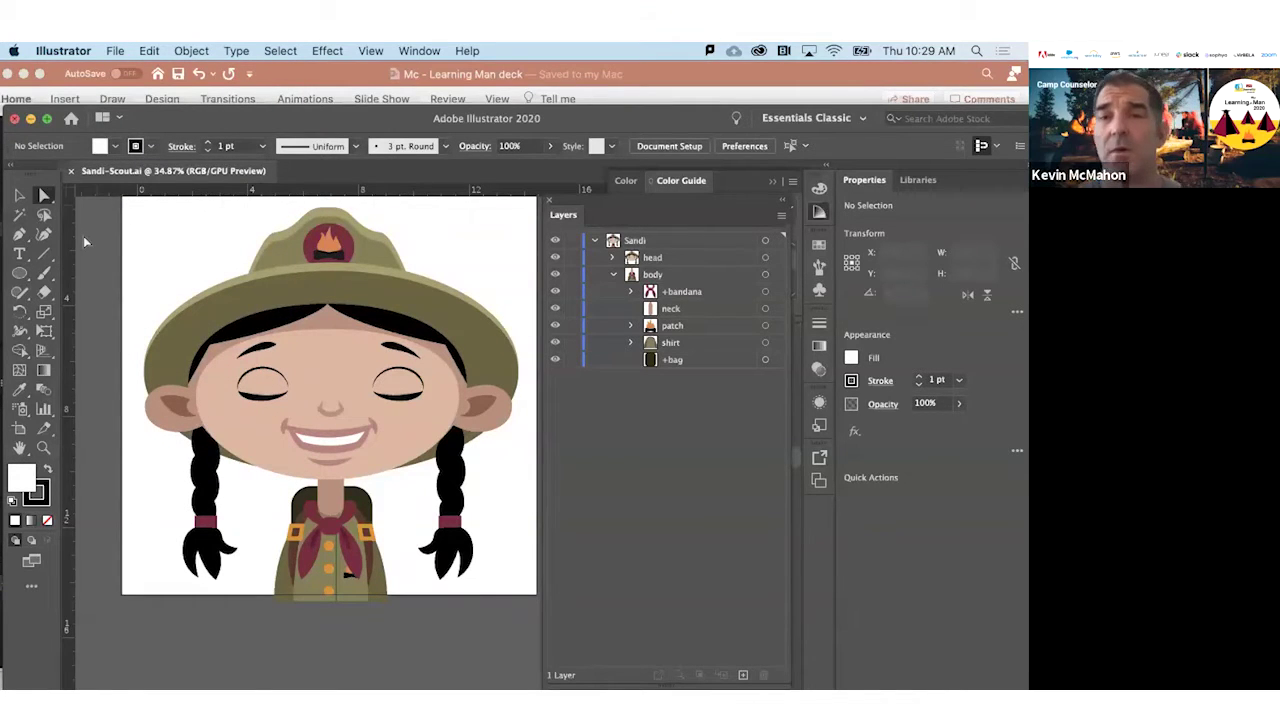
{"action": "scroll", "coordinate": [85, 241], "scroll_direction": "up", "scroll_amount": 2}
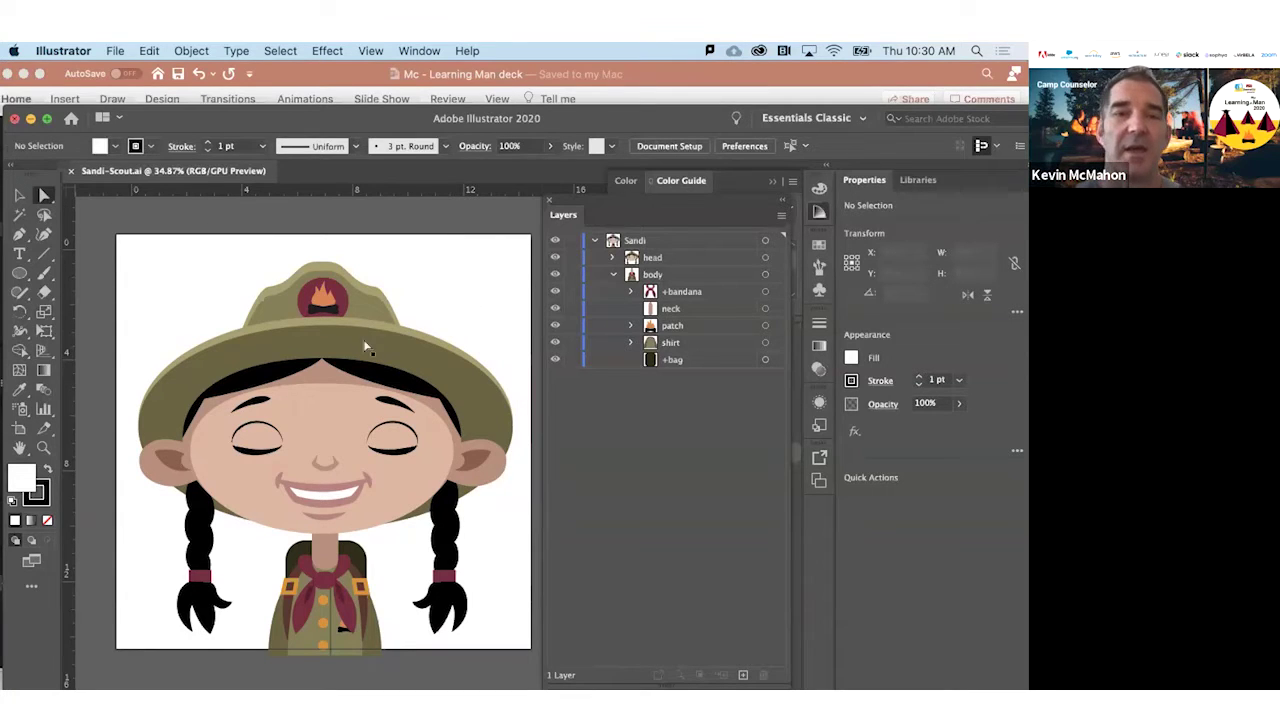
{"action": "left_click", "coordinate": [614, 258]}
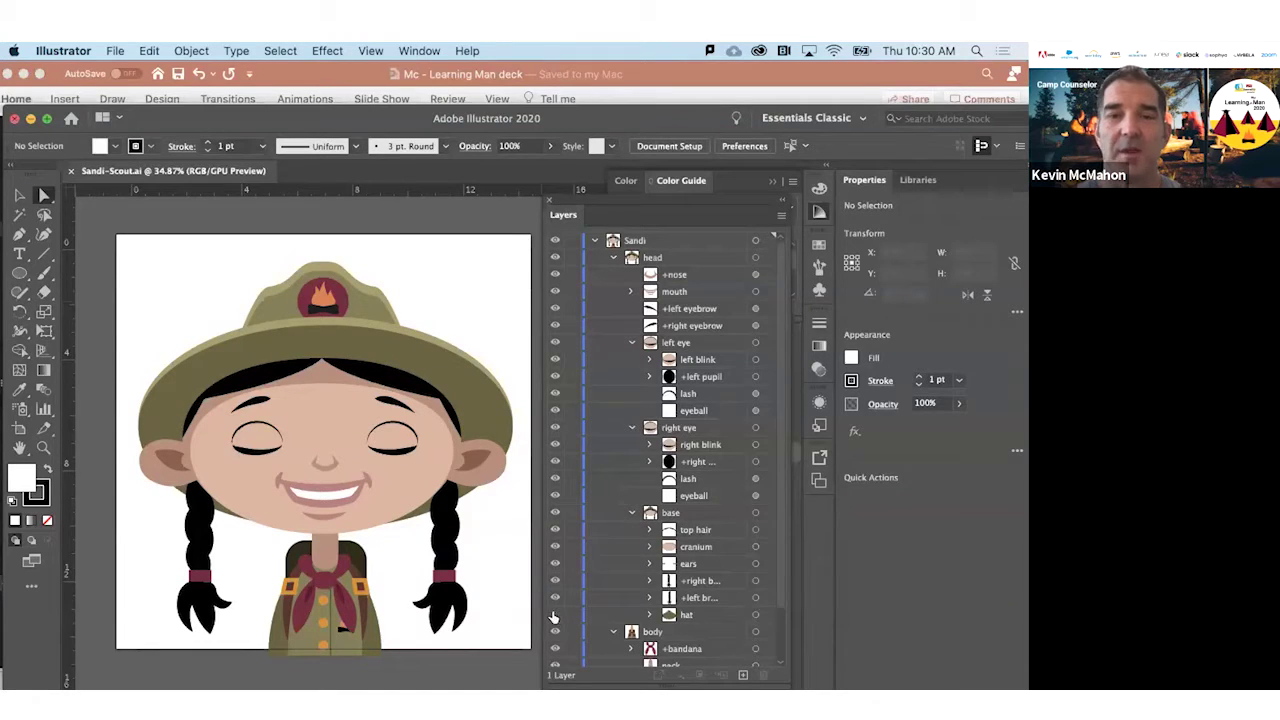
{"action": "left_click", "coordinate": [555, 615]}
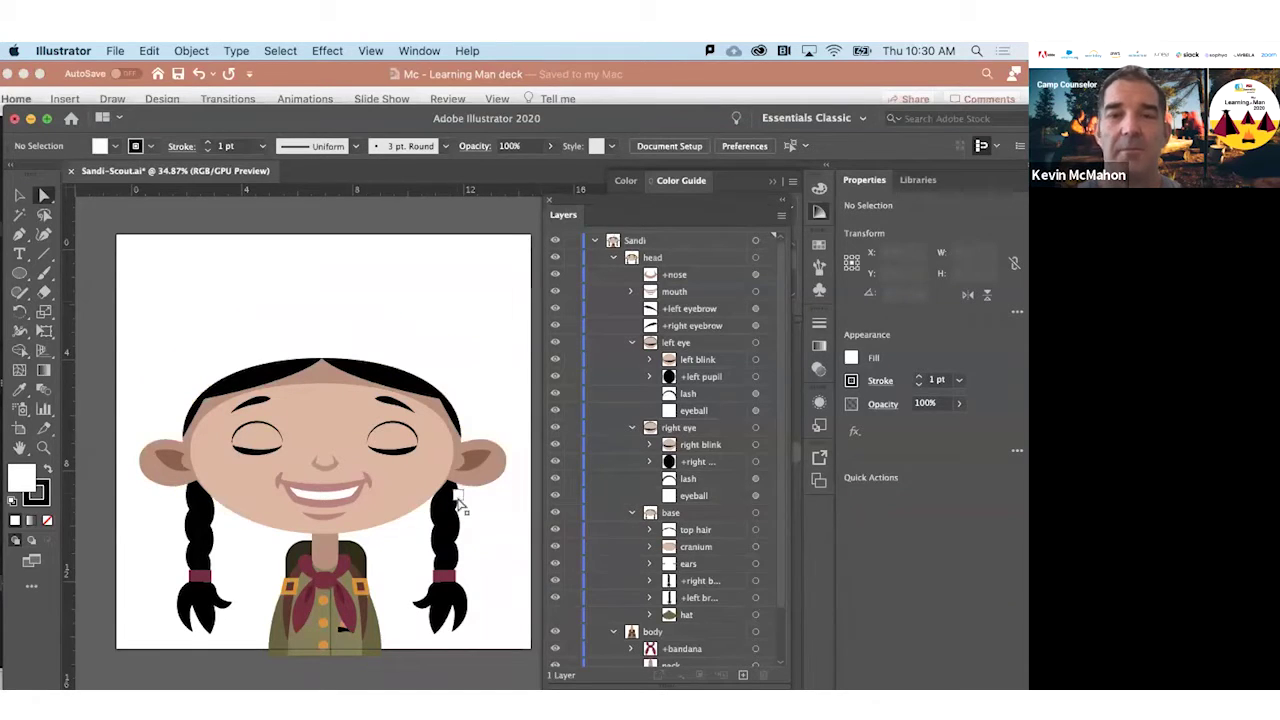
Hide the top hair and stretch the cranium's top anchor points upward until the shape is about 10.07 in tall
{"action": "left_click", "coordinate": [755, 547]}
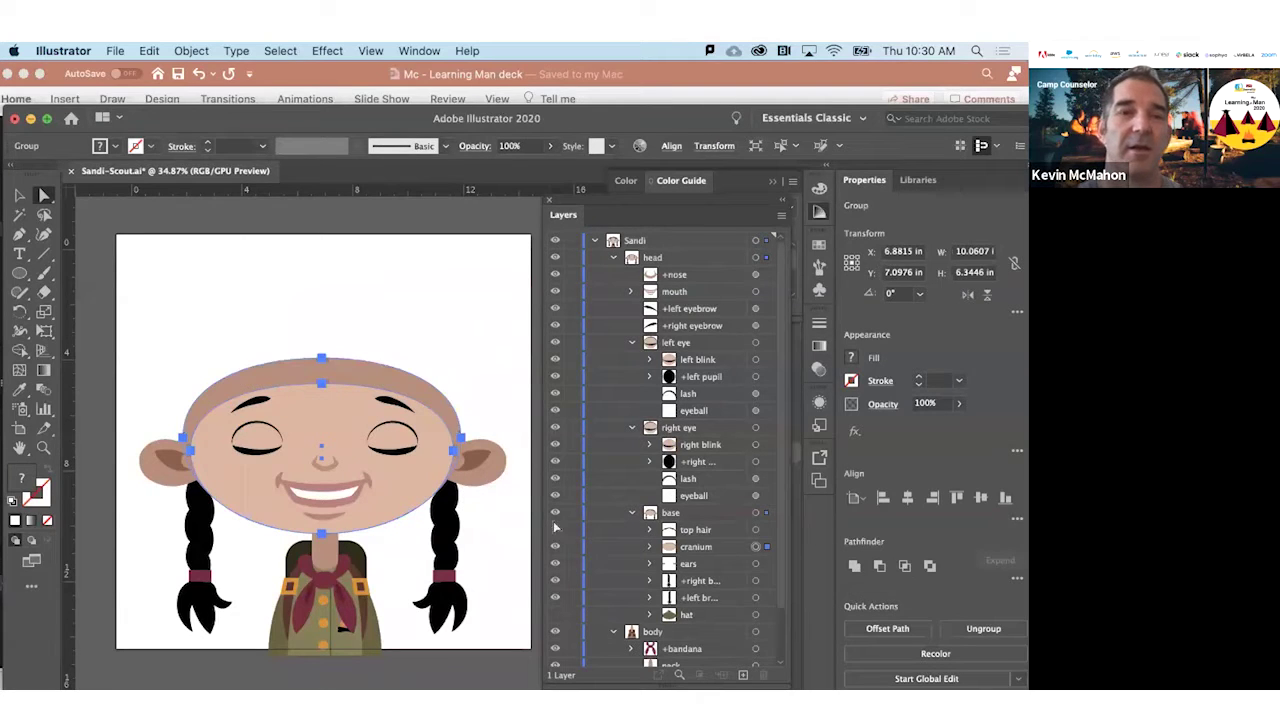
{"action": "left_click_drag", "start_coordinate": [310, 328], "coordinate": [326, 421]}
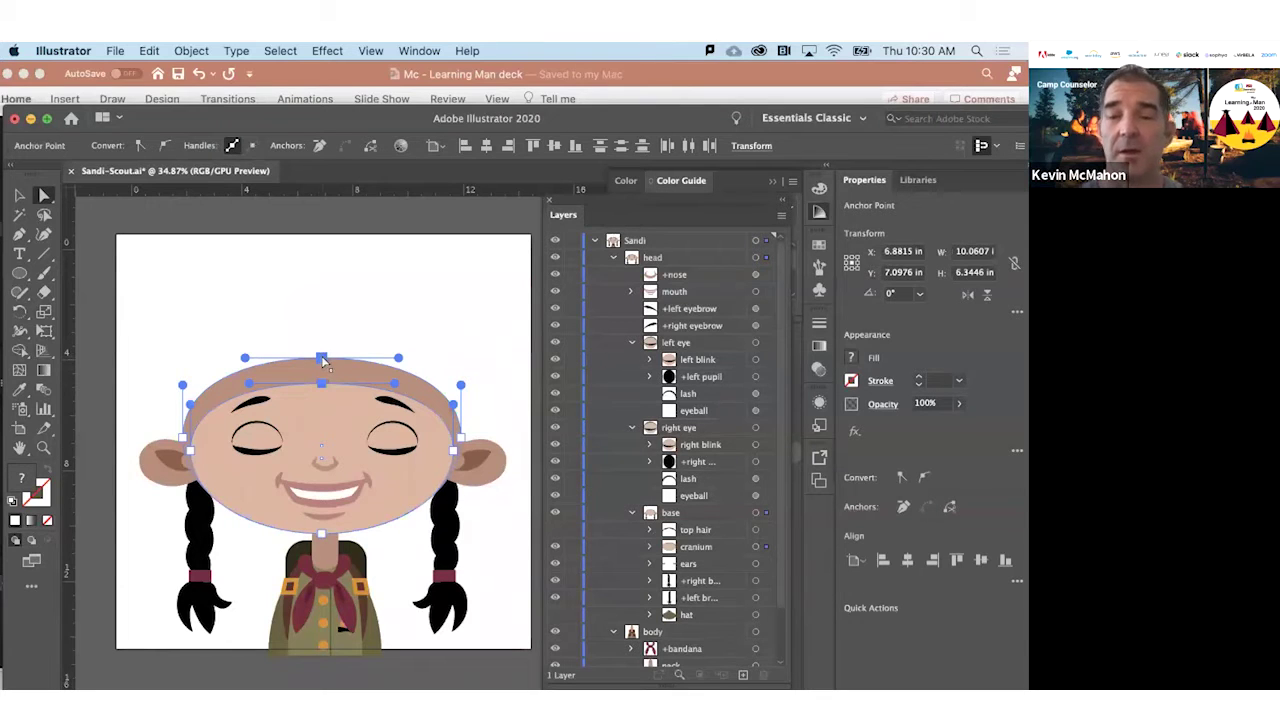
{"action": "left_click_drag", "start_coordinate": [321, 358], "coordinate": [321, 256]}
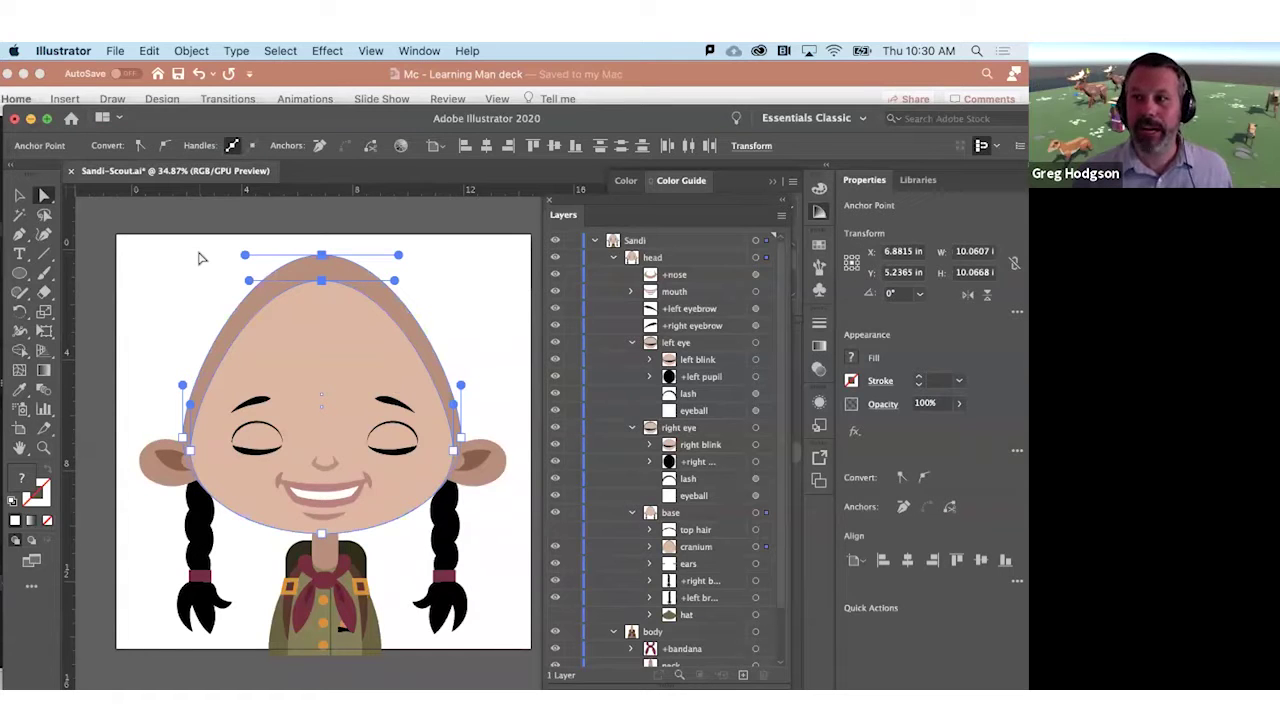
{"action": "right_click", "coordinate": [199, 258]}
{"action": "left_click", "coordinate": [157, 271]}
{"action": "left_click", "coordinate": [180, 274]}
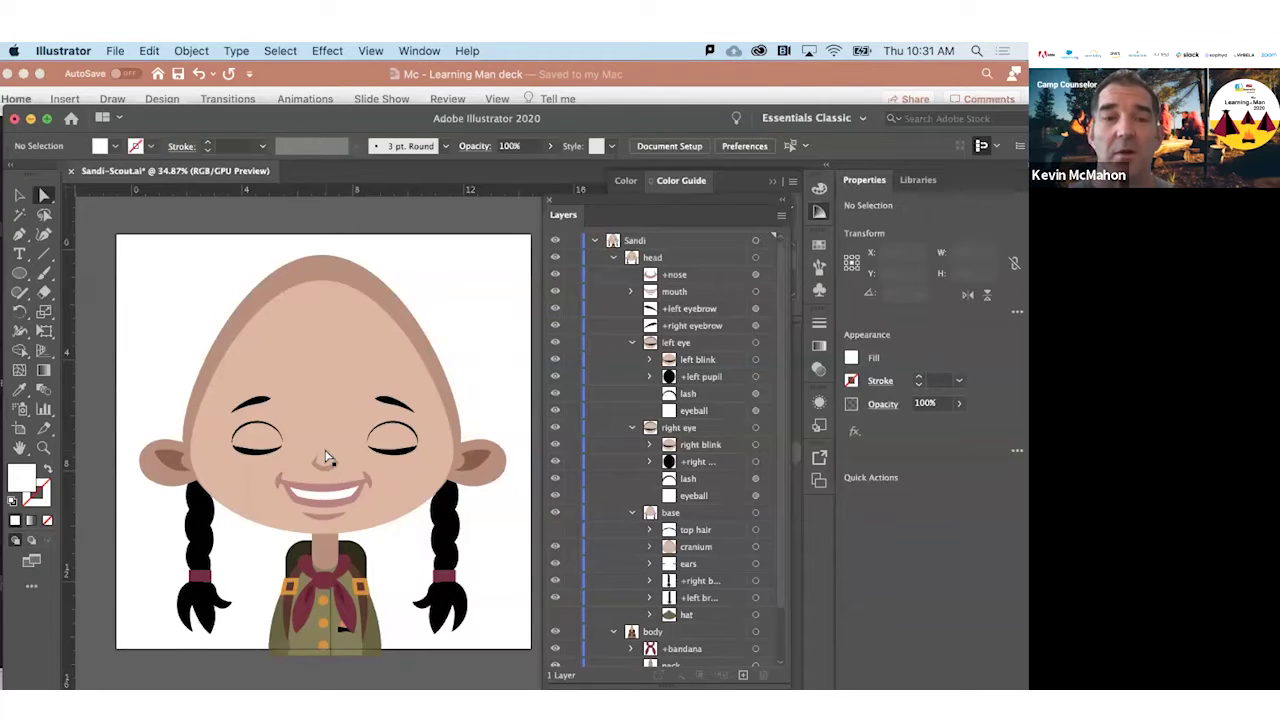
Save the Sandi-Scout.ai artwork with the stretched head and switch to Character Animator
{"action": "left_click", "coordinate": [115, 50]}
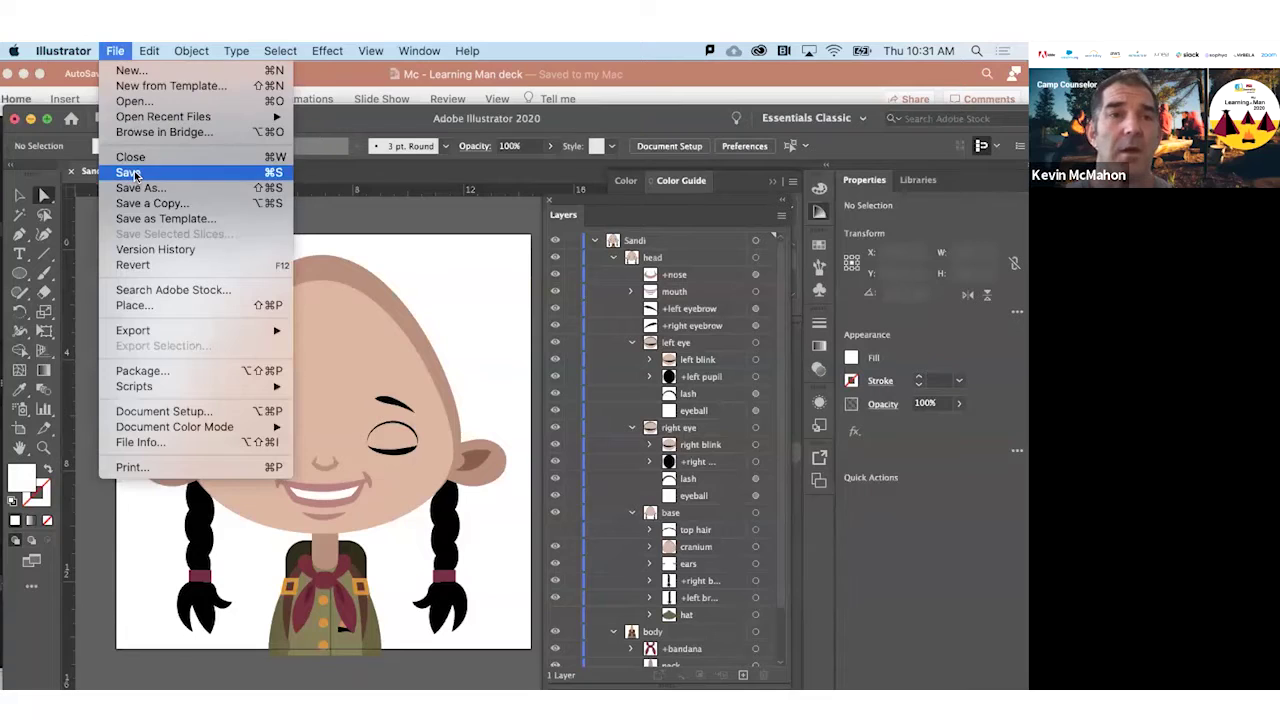
{"action": "left_click", "coordinate": [130, 173]}
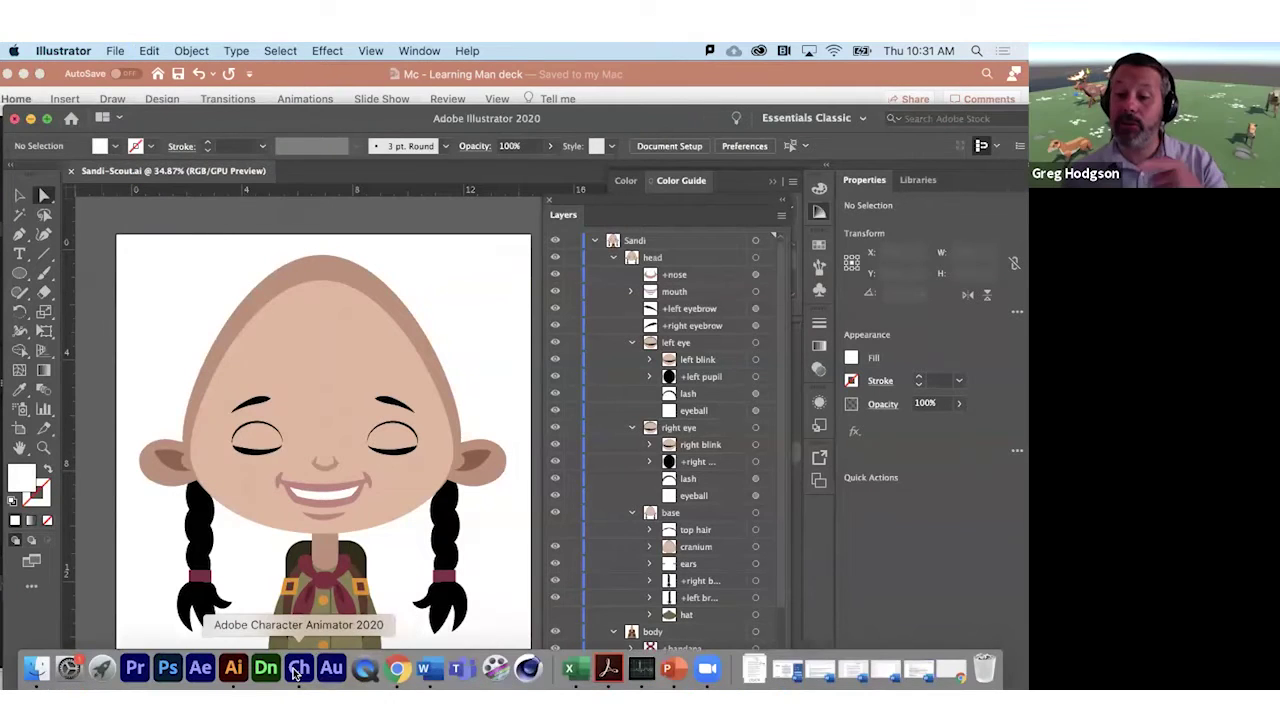
{"action": "left_click", "coordinate": [298, 668]}
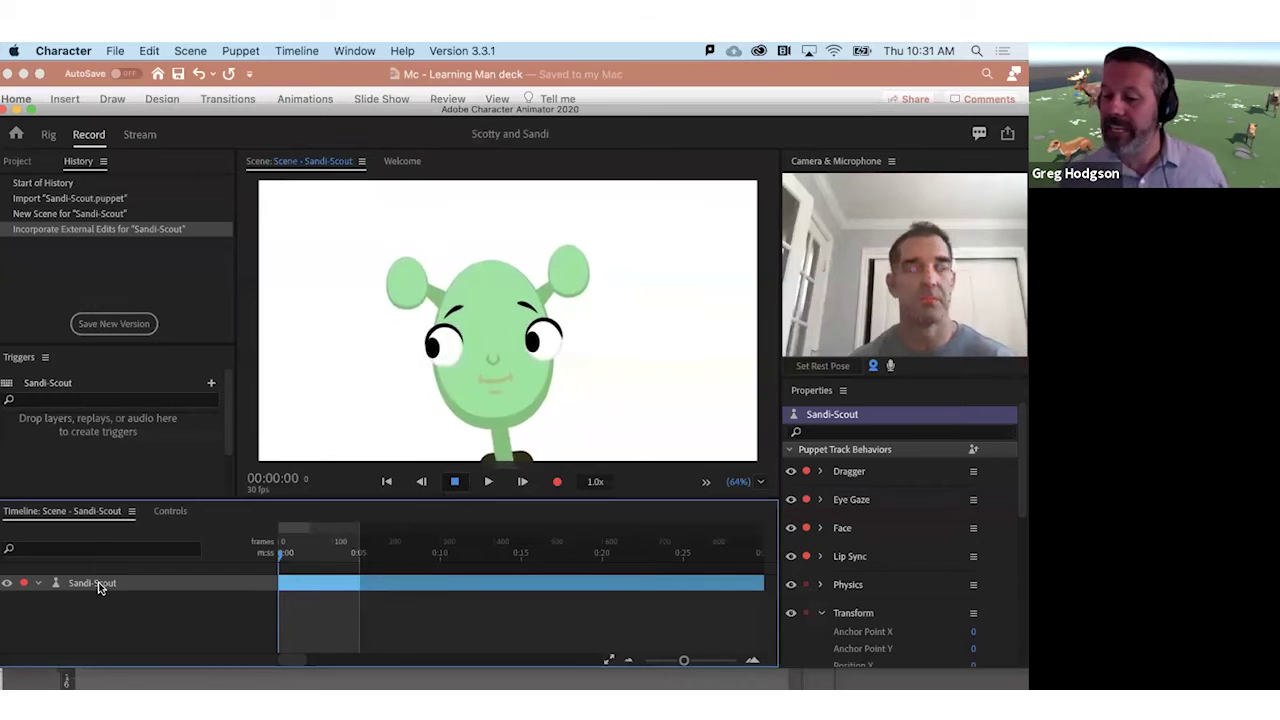
Delete the Sandi-Scout track from the scene and add the project's Sandi-Scout puppet to the timeline again
{"action": "key", "text": "Delete"}
{"action": "left_click", "coordinate": [54, 217]}
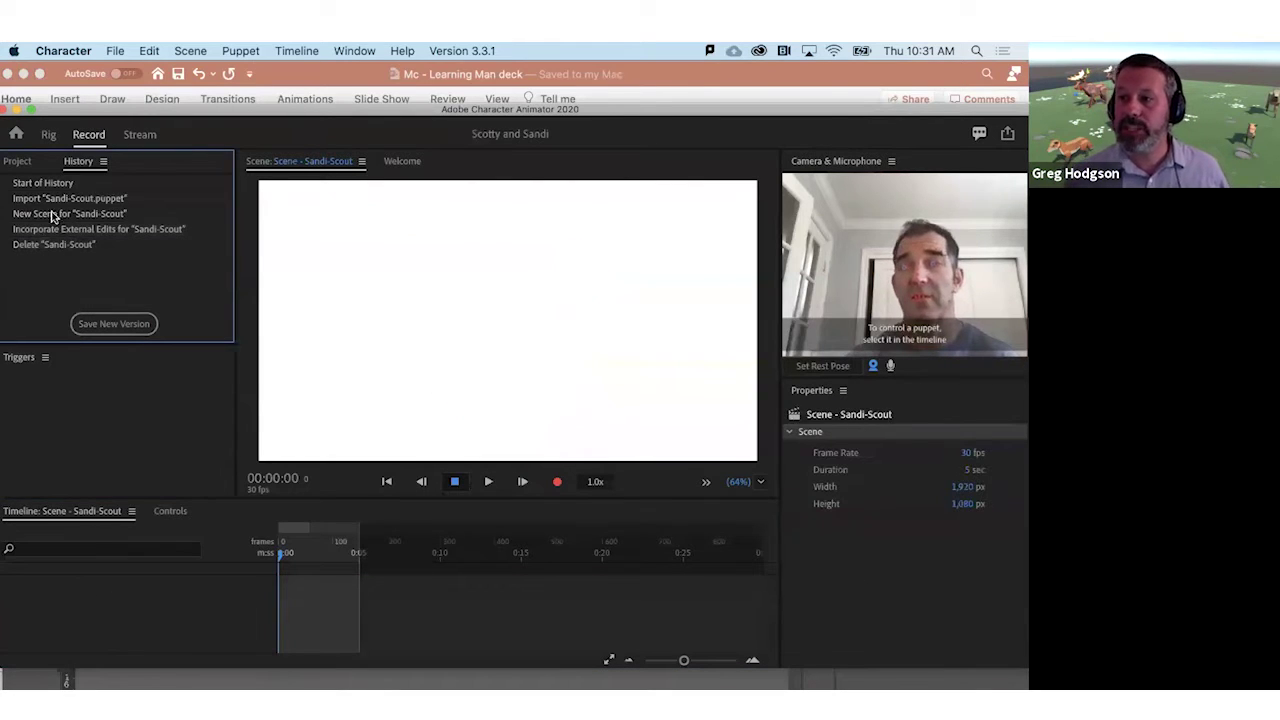
{"action": "left_click", "coordinate": [19, 163]}
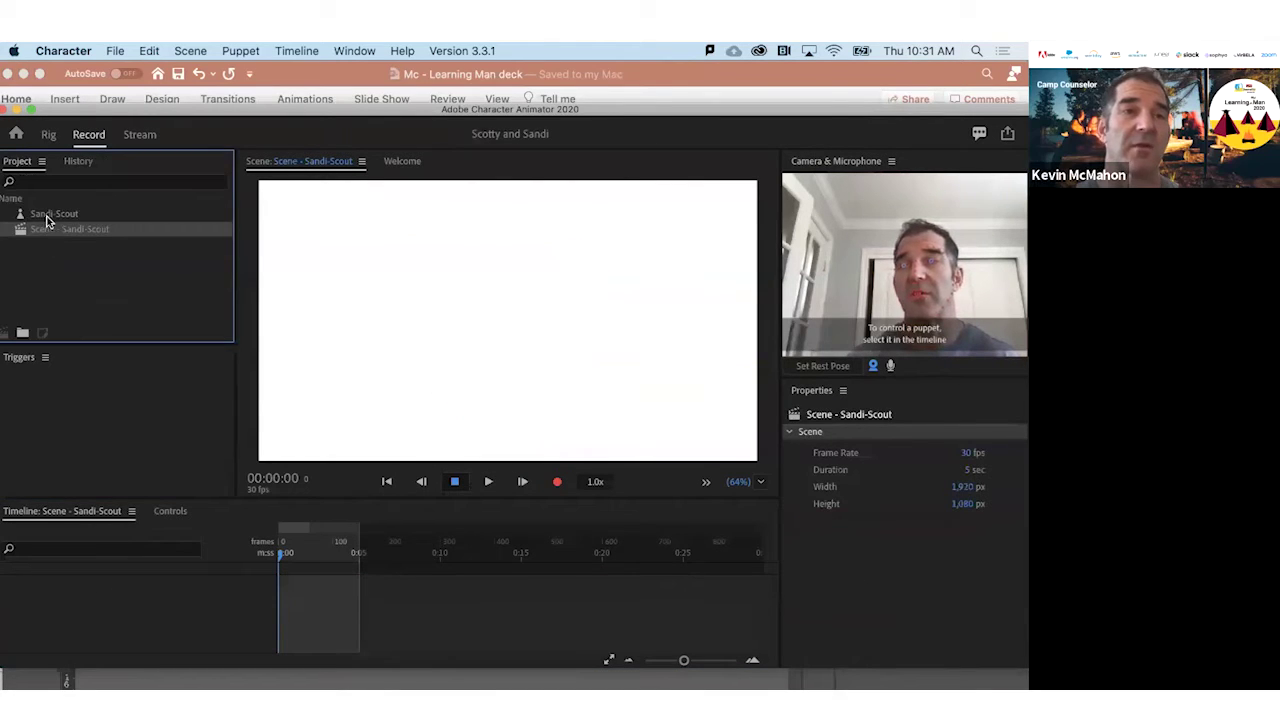
{"action": "left_click", "coordinate": [47, 216]}
{"action": "left_click_drag", "start_coordinate": [47, 216], "coordinate": [152, 643]}
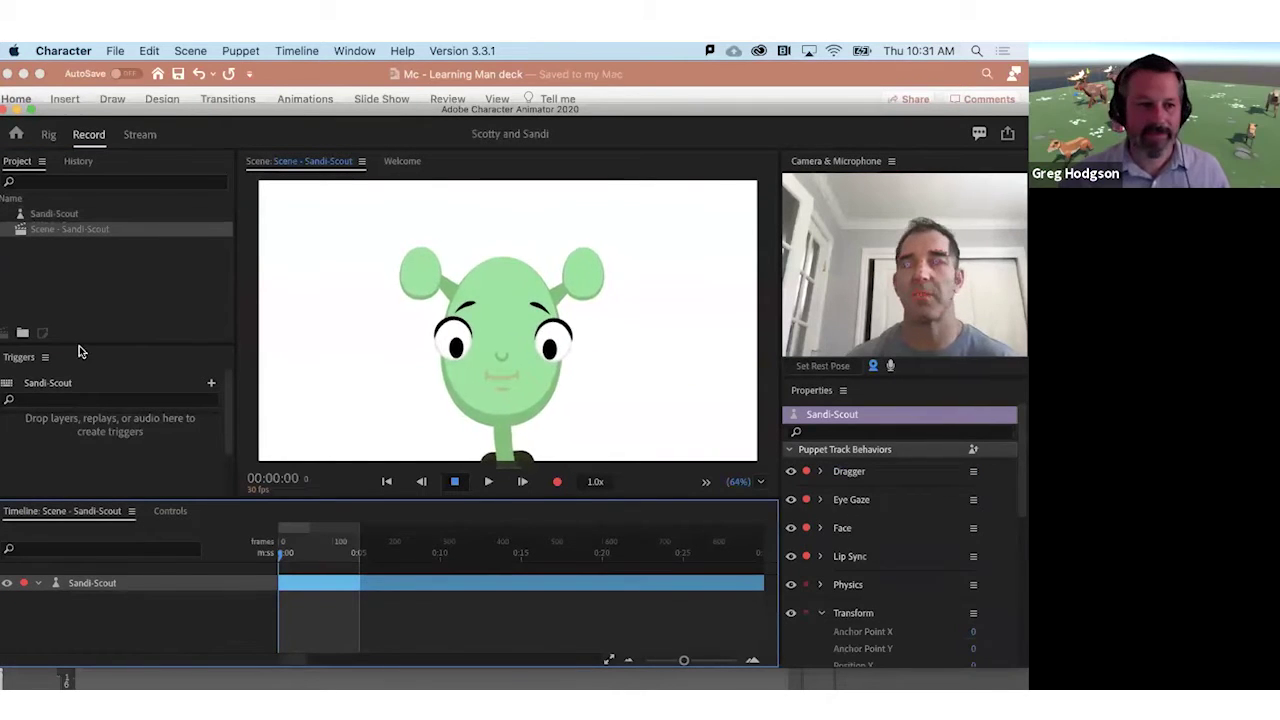
Import Sandi-Scout.puppet from the Learning (Hu)man folder into the project
{"action": "left_click", "coordinate": [68, 288]}
{"action": "double_click", "coordinate": [69, 288]}
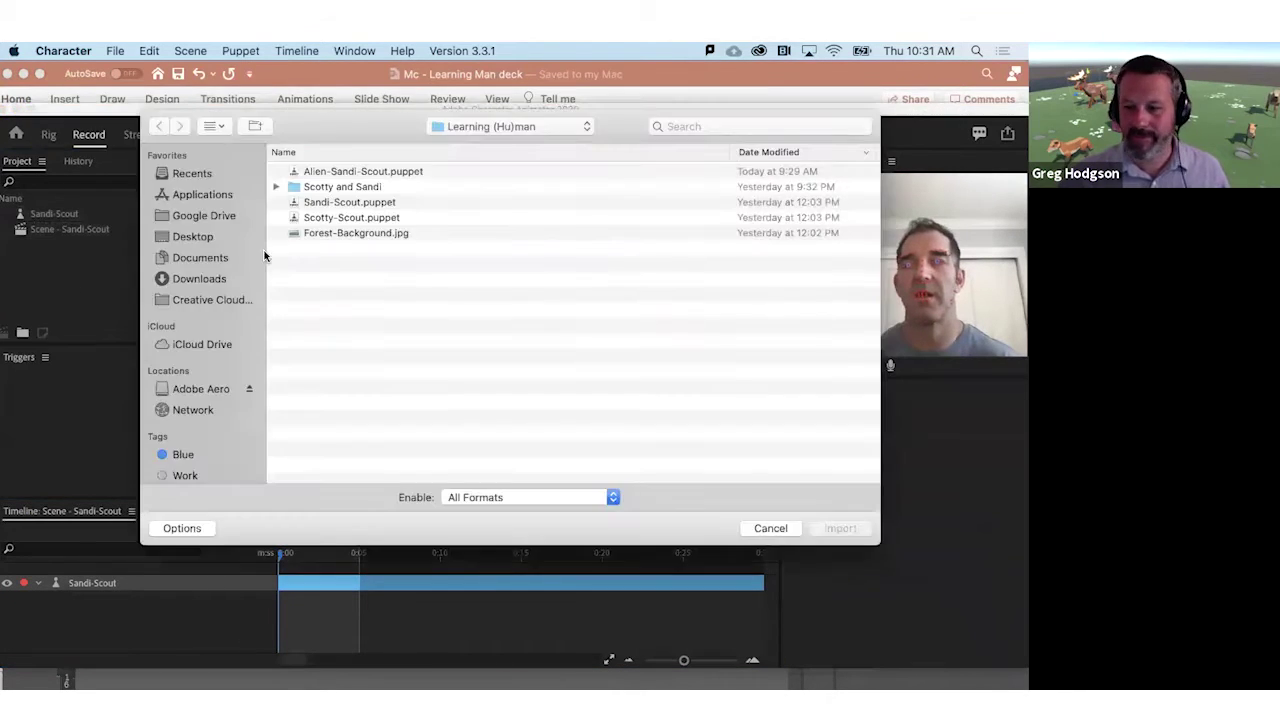
{"action": "left_click", "coordinate": [357, 206]}
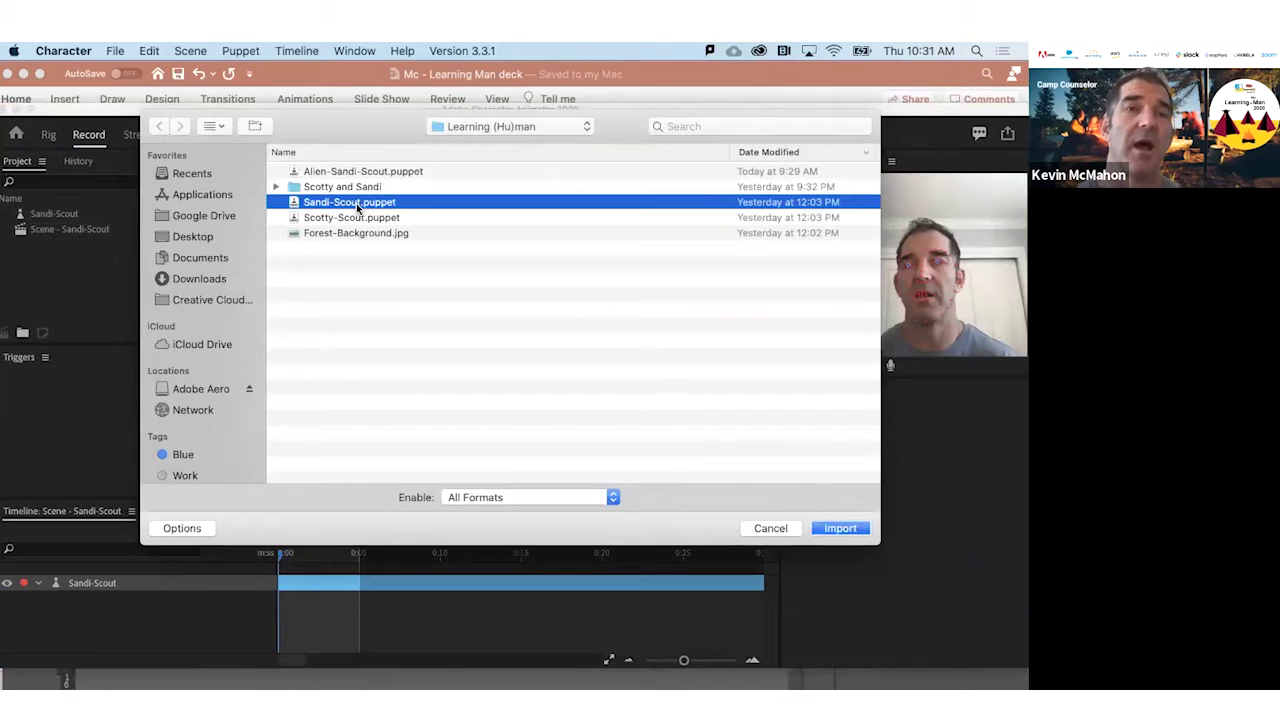
{"action": "left_click", "coordinate": [843, 528]}
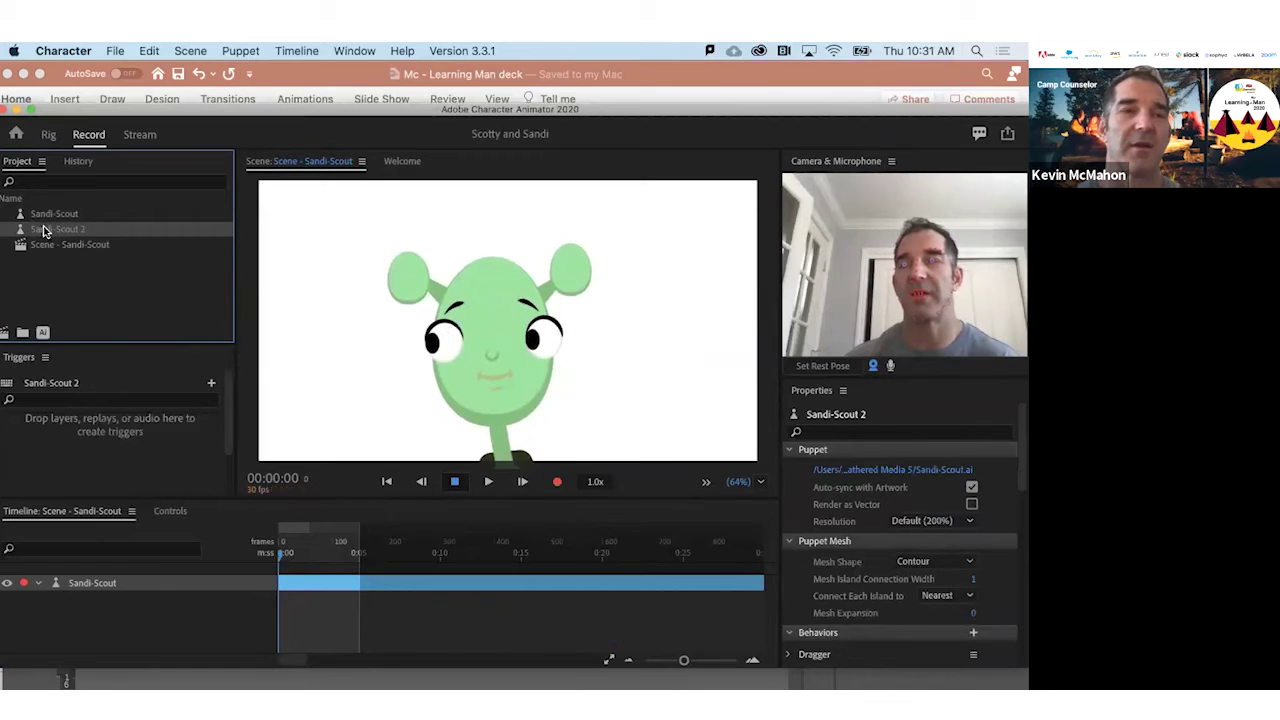
Add the newly imported Sandi-Scout puppet to the timeline and delete the green Sandi-Scout track
{"action": "left_click_drag", "start_coordinate": [84, 559], "coordinate": [94, 590]}
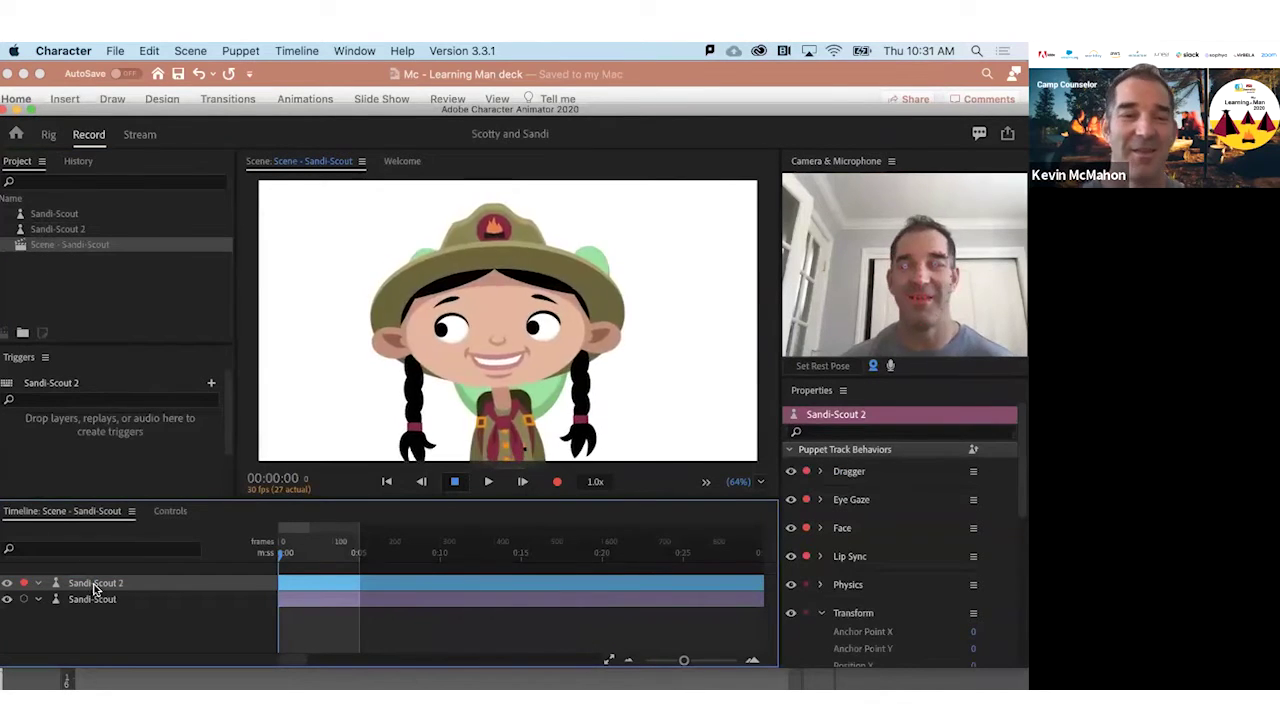
{"action": "left_click", "coordinate": [76, 598]}
{"action": "key", "text": "Delete"}
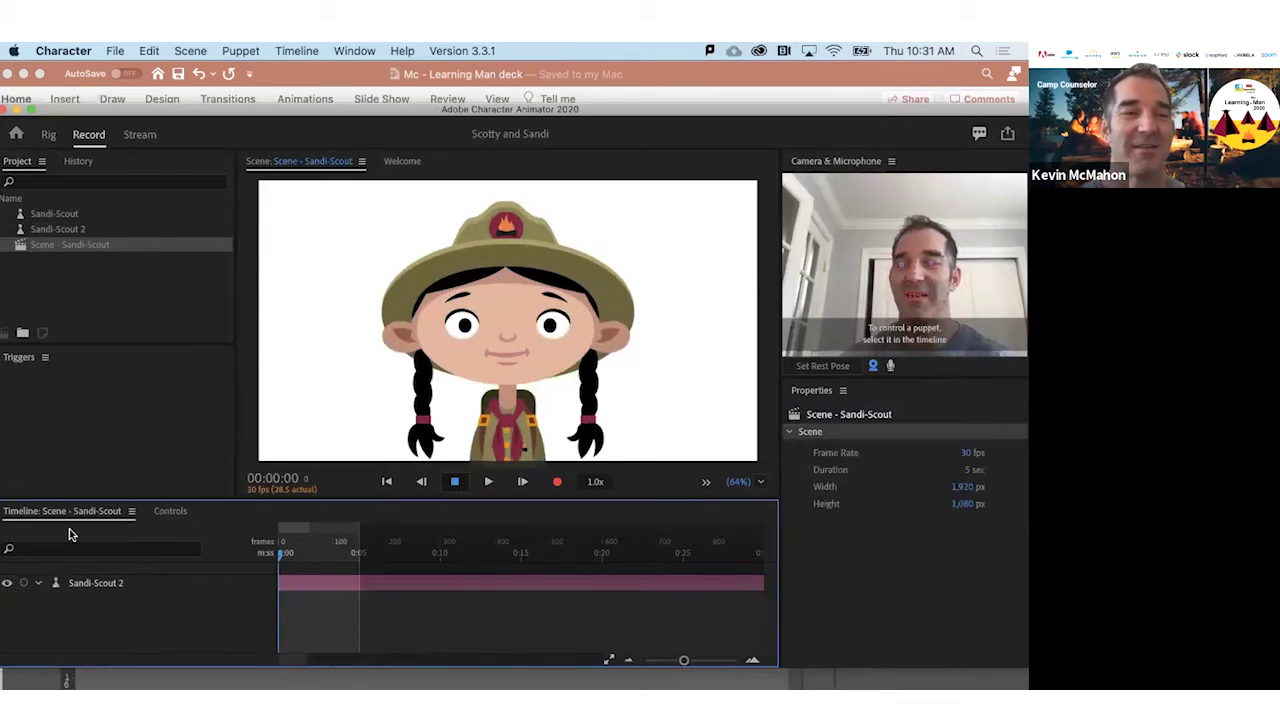
Open the source artwork of the Sandi-Scout 2 puppet in Illustrator
{"action": "left_click", "coordinate": [56, 245]}
{"action": "left_click", "coordinate": [57, 229]}
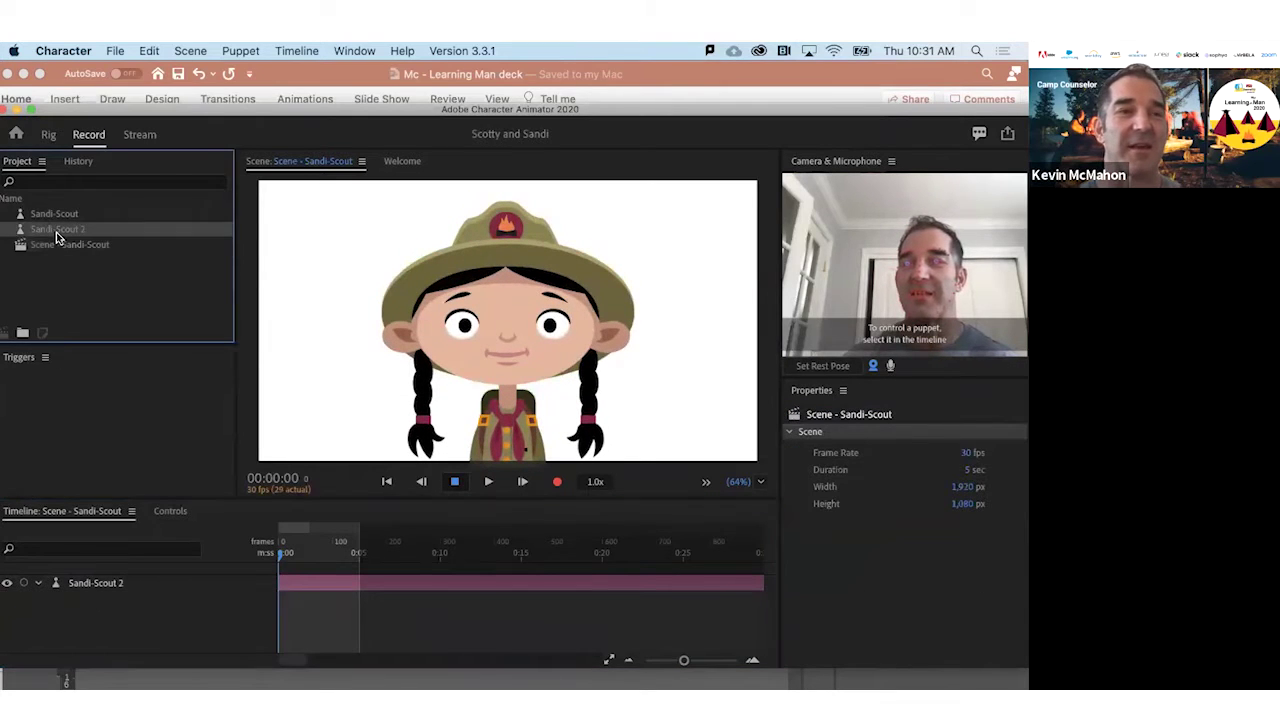
{"action": "left_click", "coordinate": [42, 332]}
Examine Sandi's layer structure, including the head and body groups, the eyes and the mouth shapes
{"action": "scroll", "coordinate": [315, 550], "scroll_direction": "up", "scroll_amount": 3}
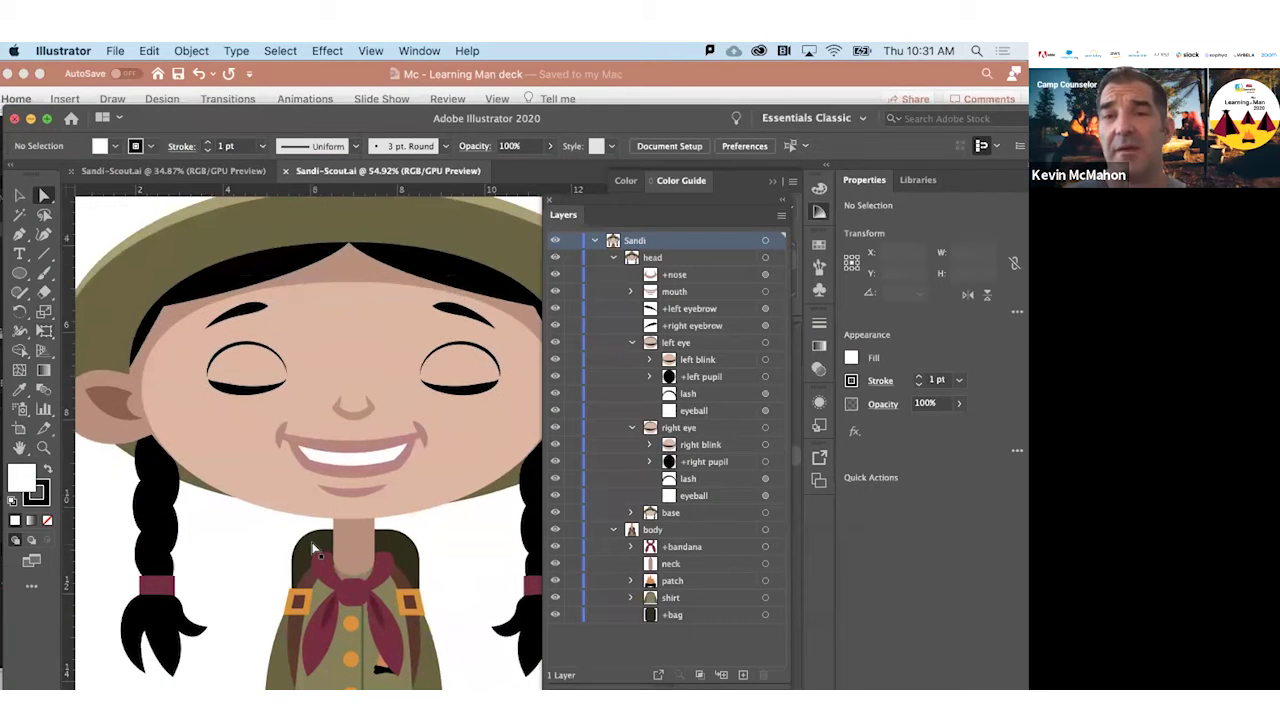
{"action": "scroll", "coordinate": [312, 548], "scroll_direction": "down", "scroll_amount": 1}
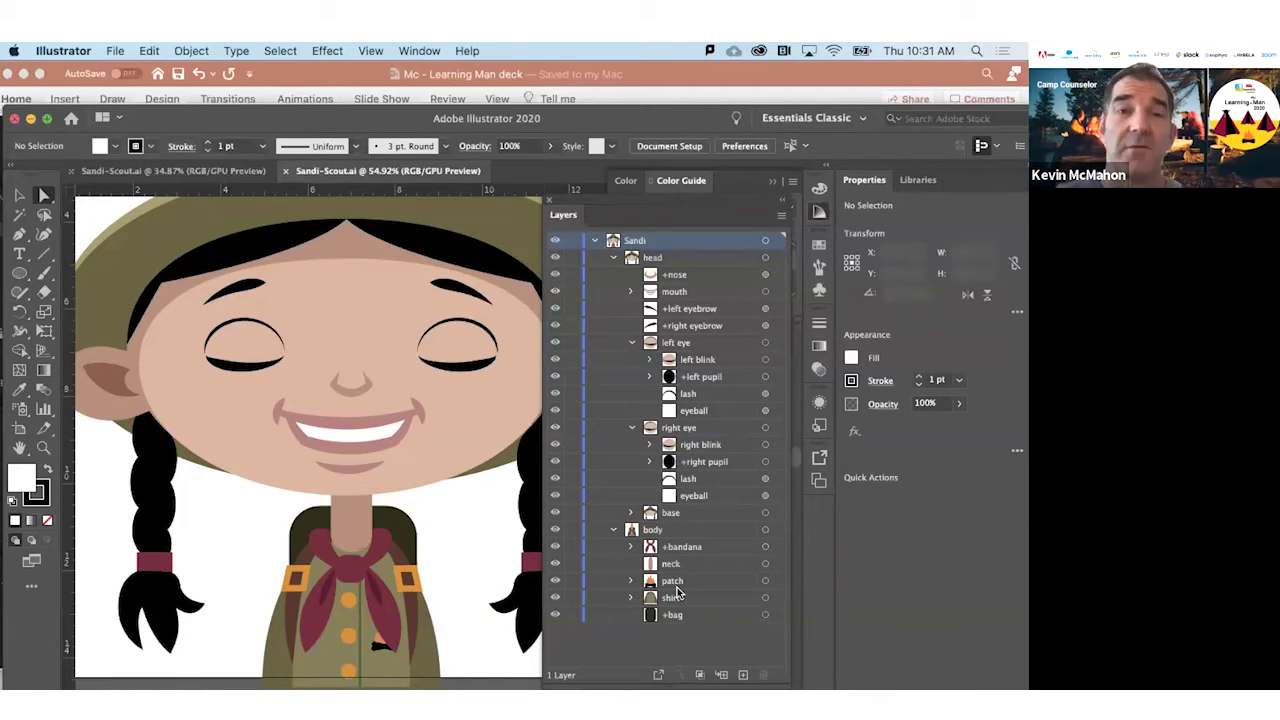
{"action": "left_click", "coordinate": [613, 258]}
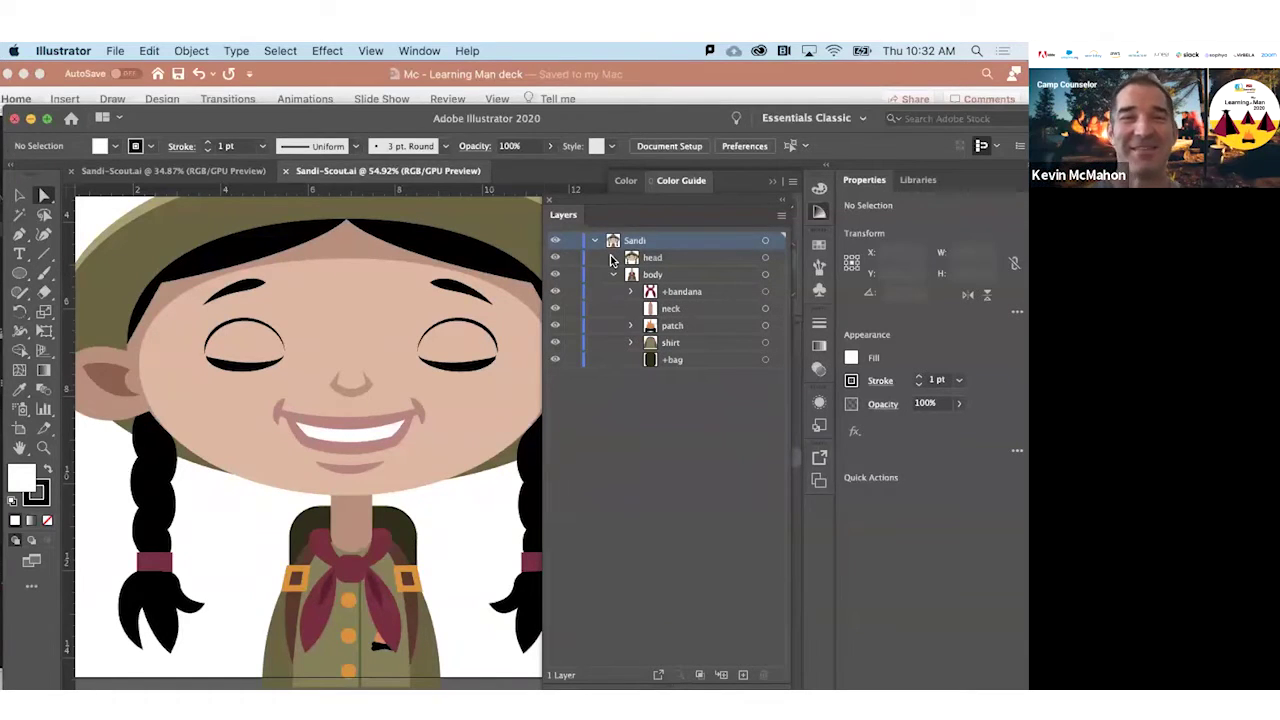
{"action": "left_click", "coordinate": [613, 275]}
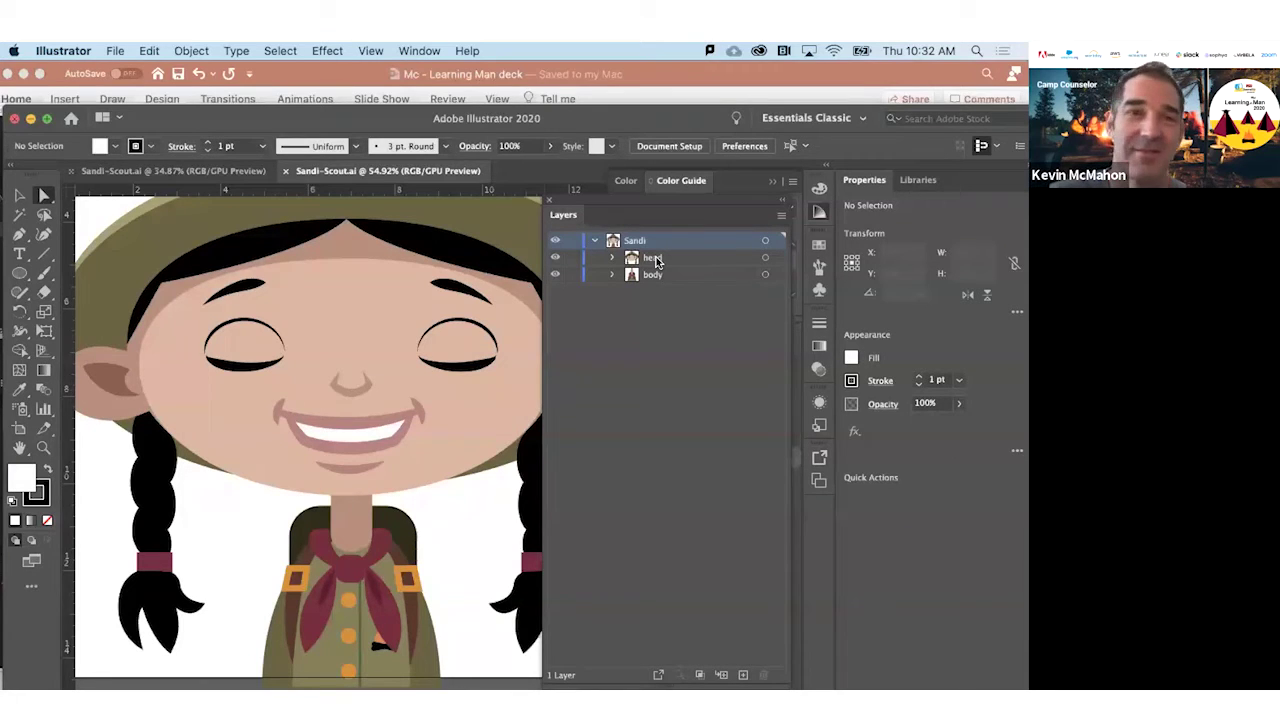
{"action": "left_click", "coordinate": [614, 258]}
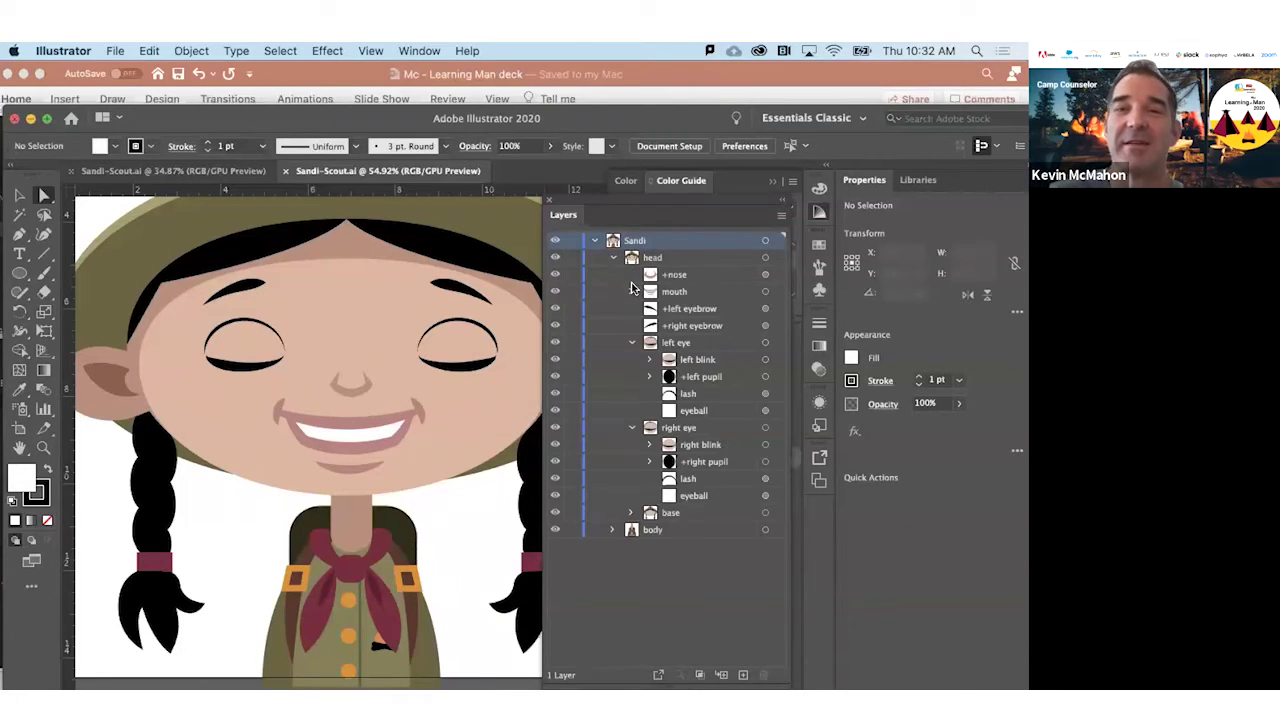
{"action": "left_click", "coordinate": [630, 342]}
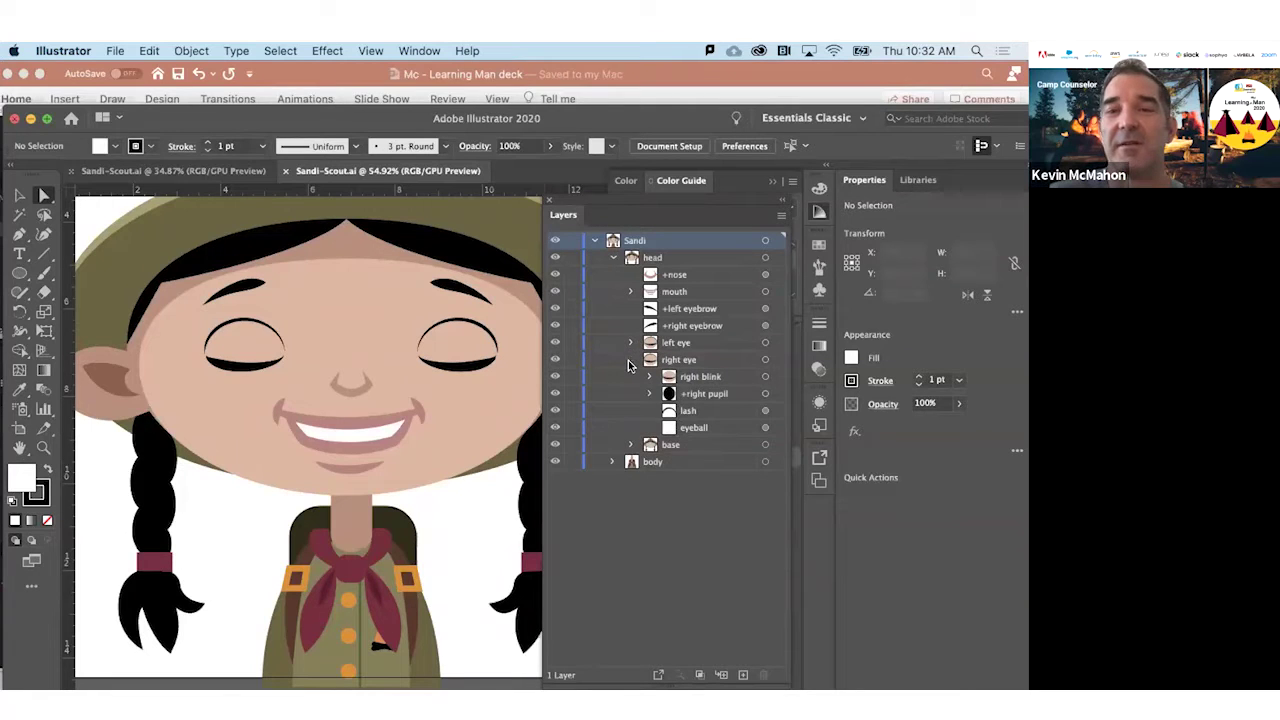
{"action": "left_click", "coordinate": [630, 360]}
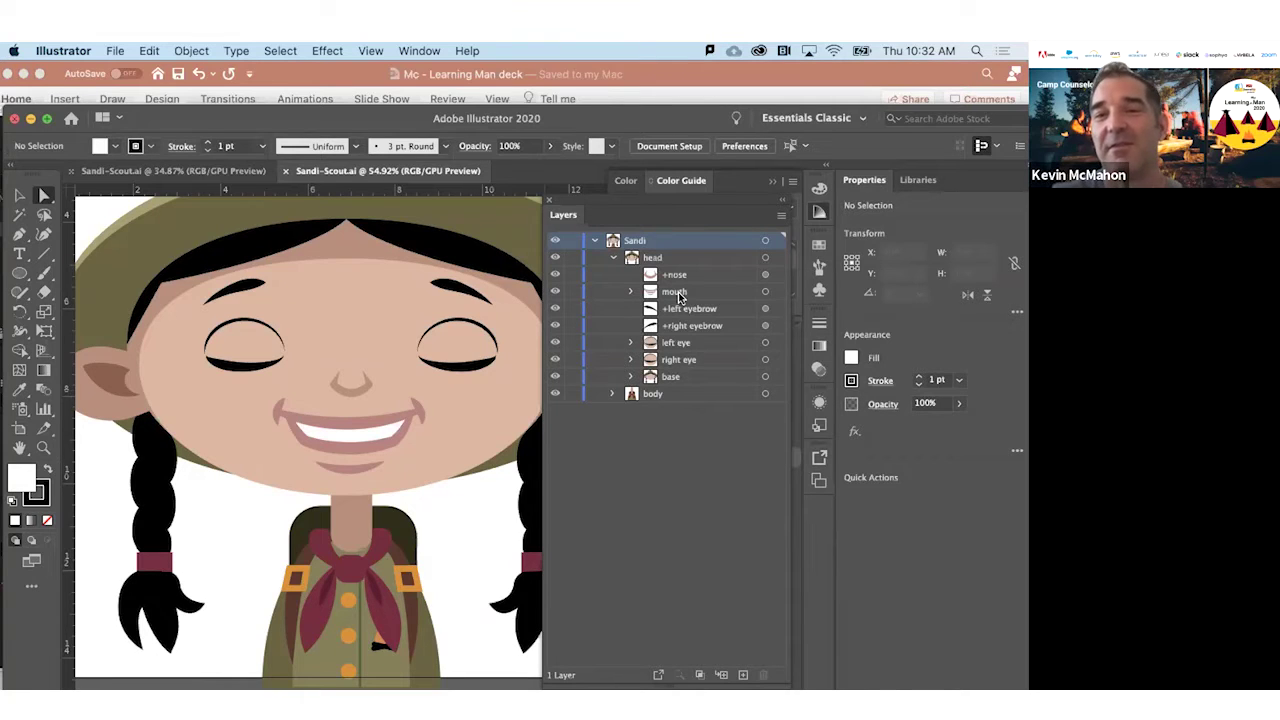
{"action": "left_click", "coordinate": [631, 291]}
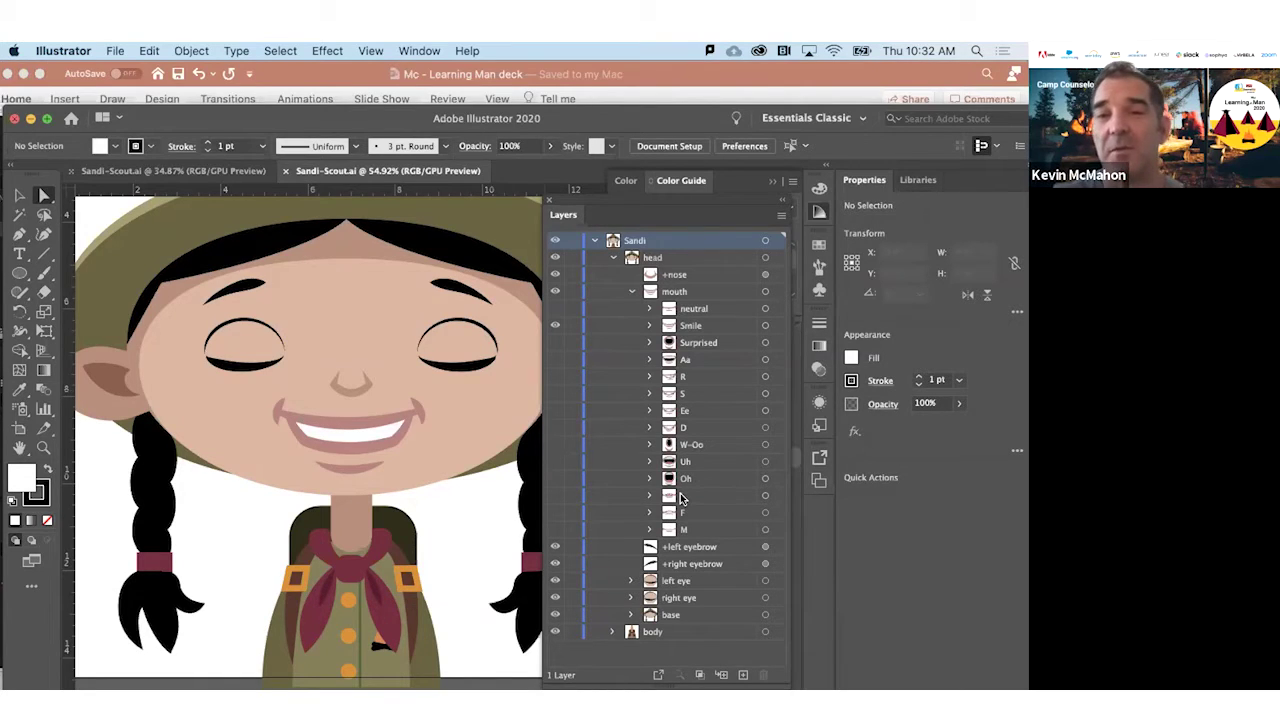
{"action": "left_click", "coordinate": [632, 292]}
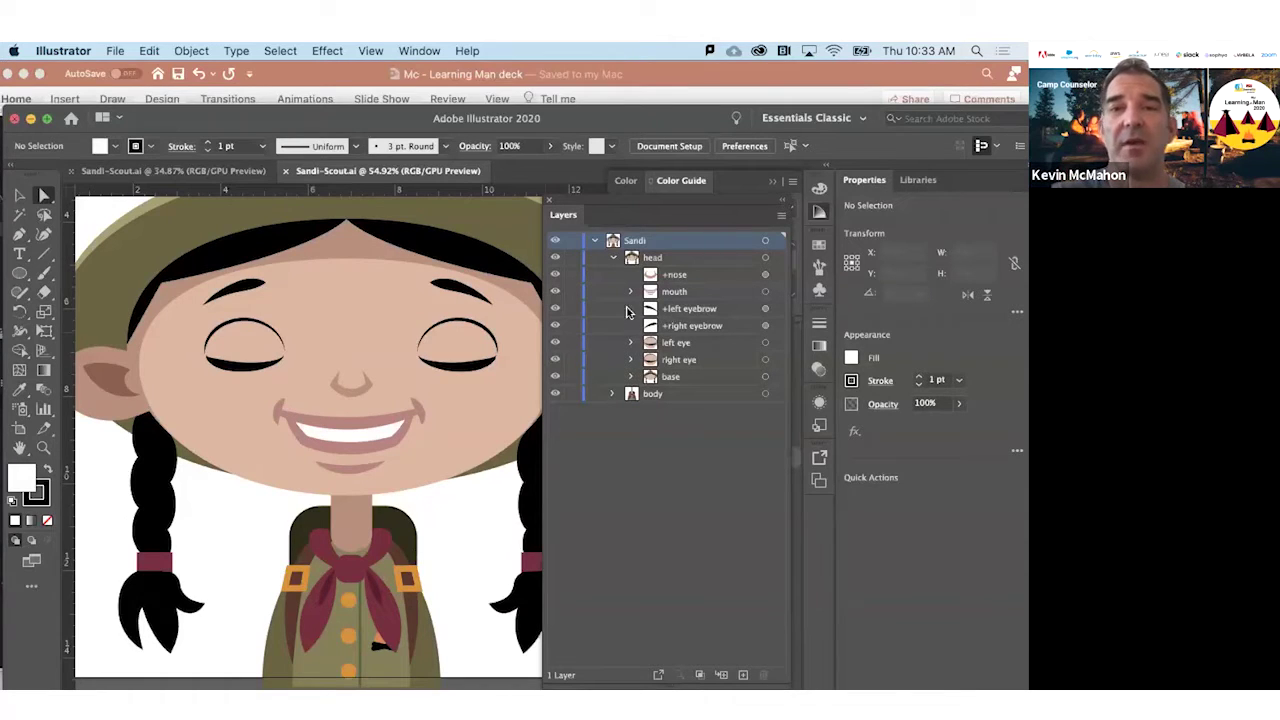
Switch to Character Animator and arm the Sandi-Scout 2 track for performance capture
{"action": "mouse_move", "coordinate": [322, 680]}
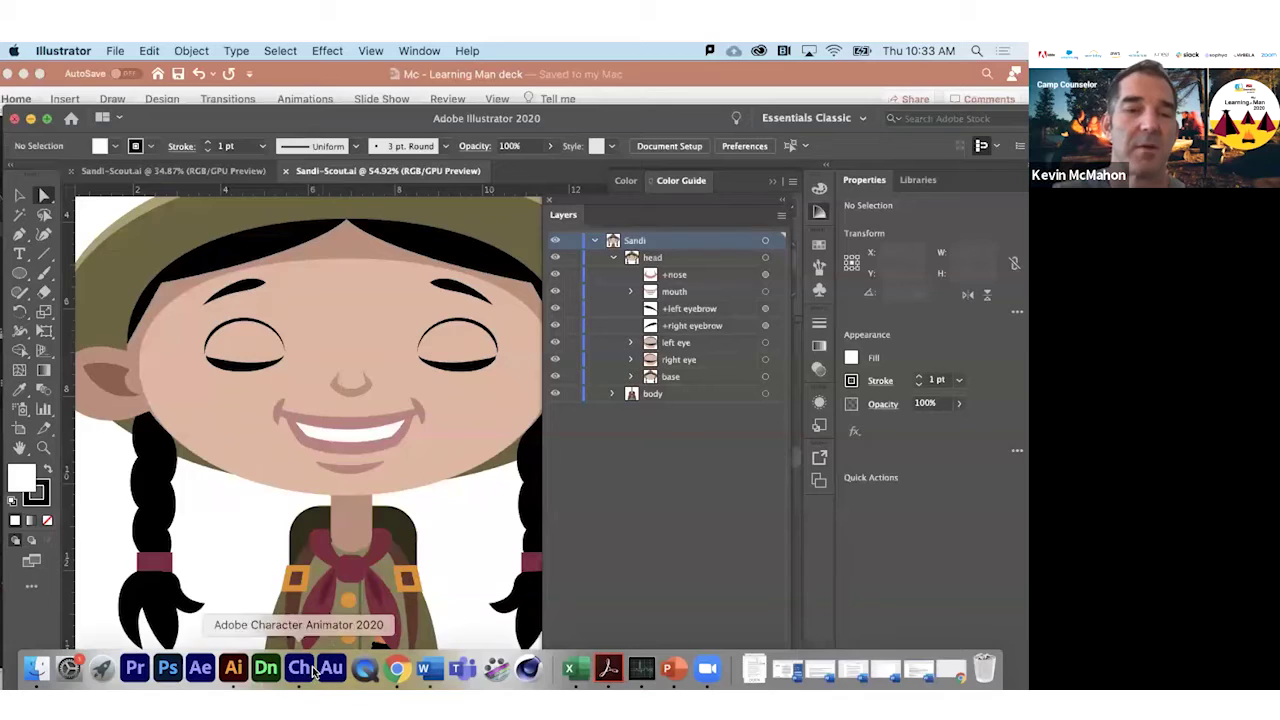
{"action": "left_click", "coordinate": [302, 670]}
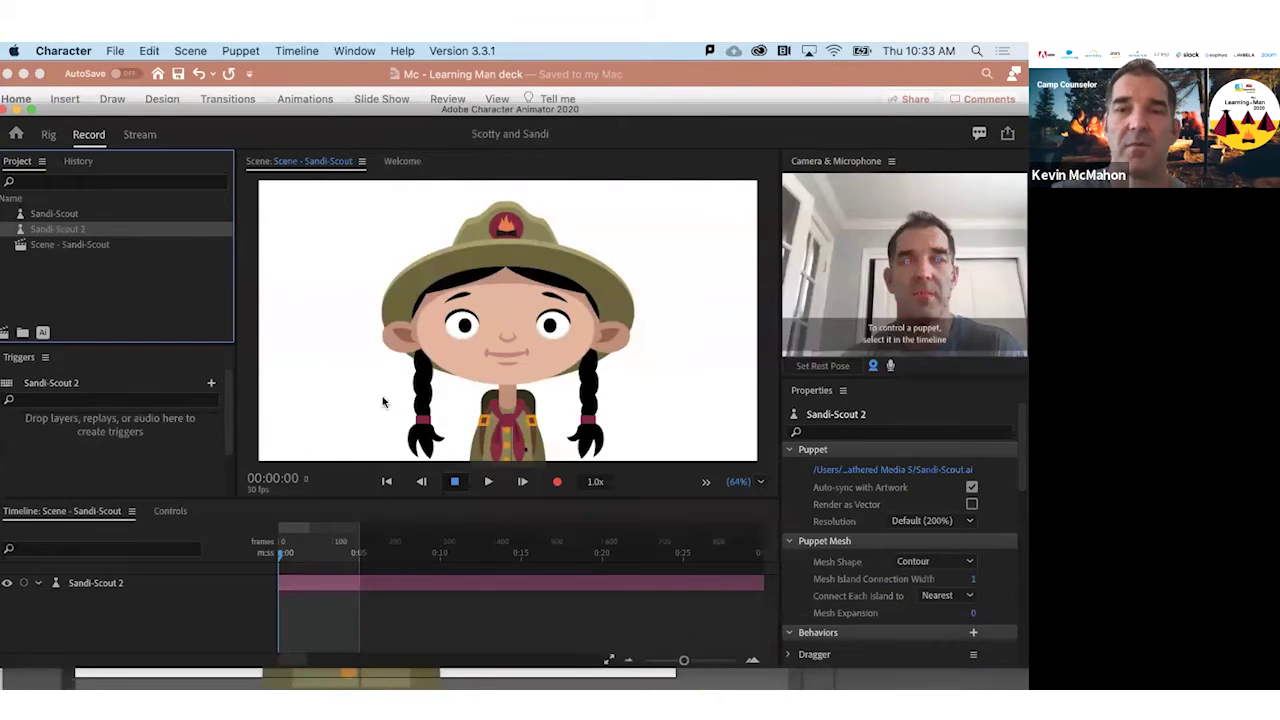
{"action": "left_click", "coordinate": [24, 583]}
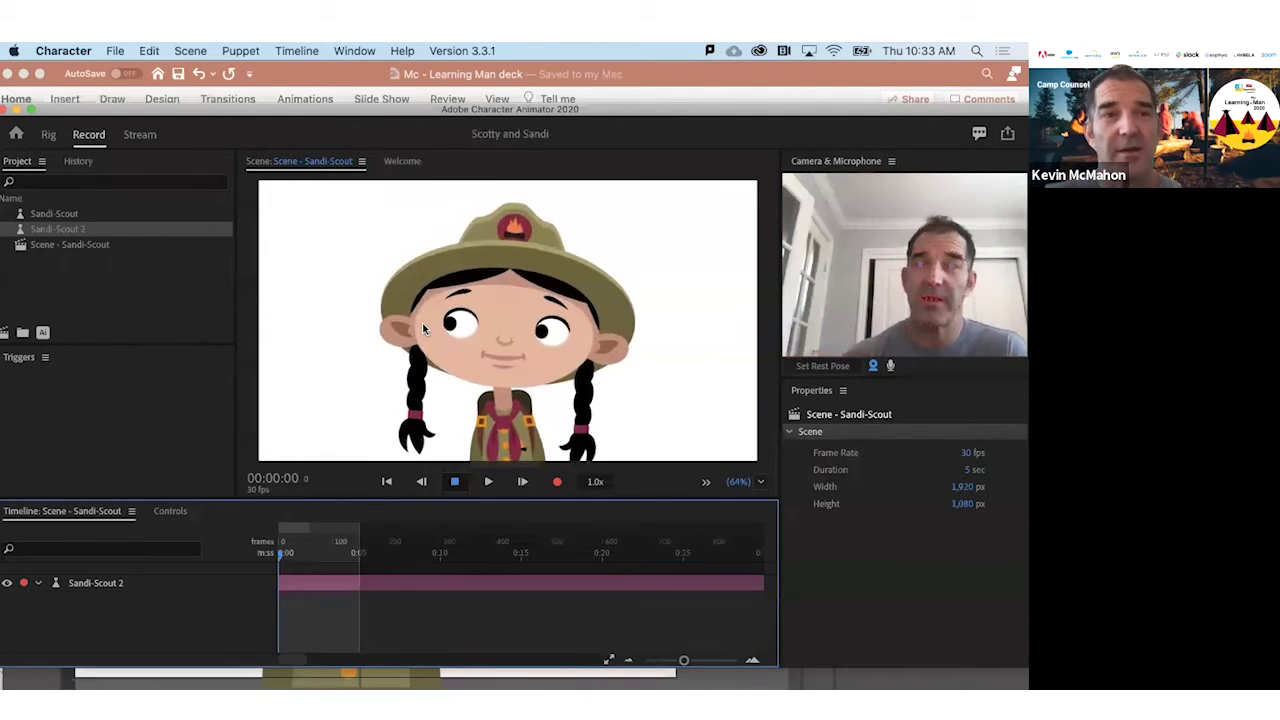
Open the Sandi-Scout 2 puppet in the Rig workspace
{"action": "left_click", "coordinate": [49, 136]}
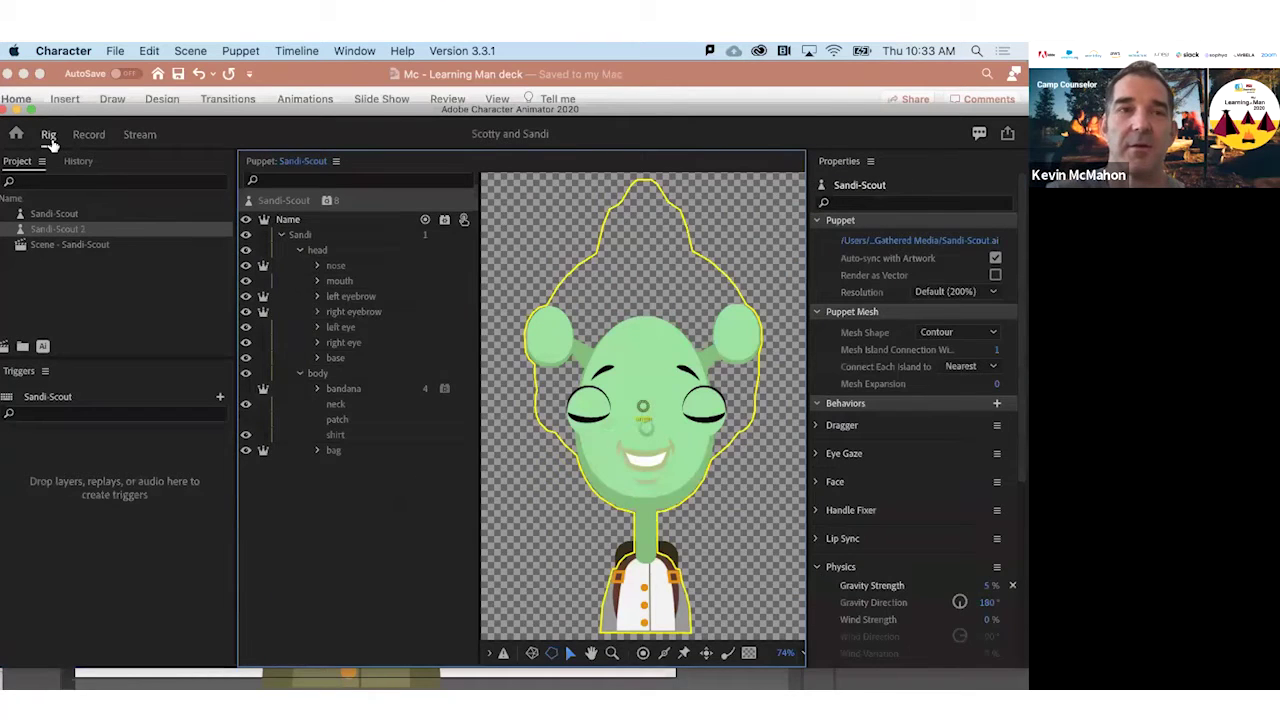
{"action": "left_click", "coordinate": [89, 136]}
{"action": "left_click", "coordinate": [58, 232]}
{"action": "double_click", "coordinate": [58, 232]}
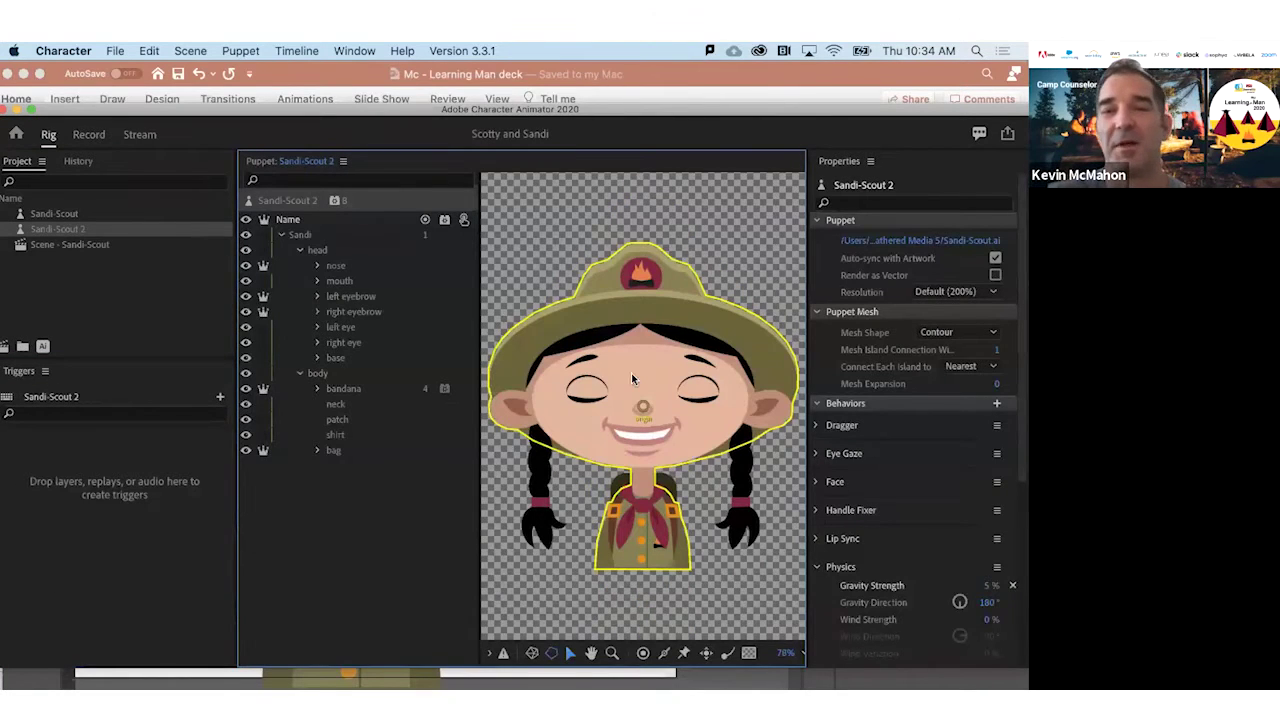
Examine the tags assigned to Sandi's nose, mouth, base and right eye layers, including the body and motion trigger tags
{"action": "left_click", "coordinate": [335, 267]}
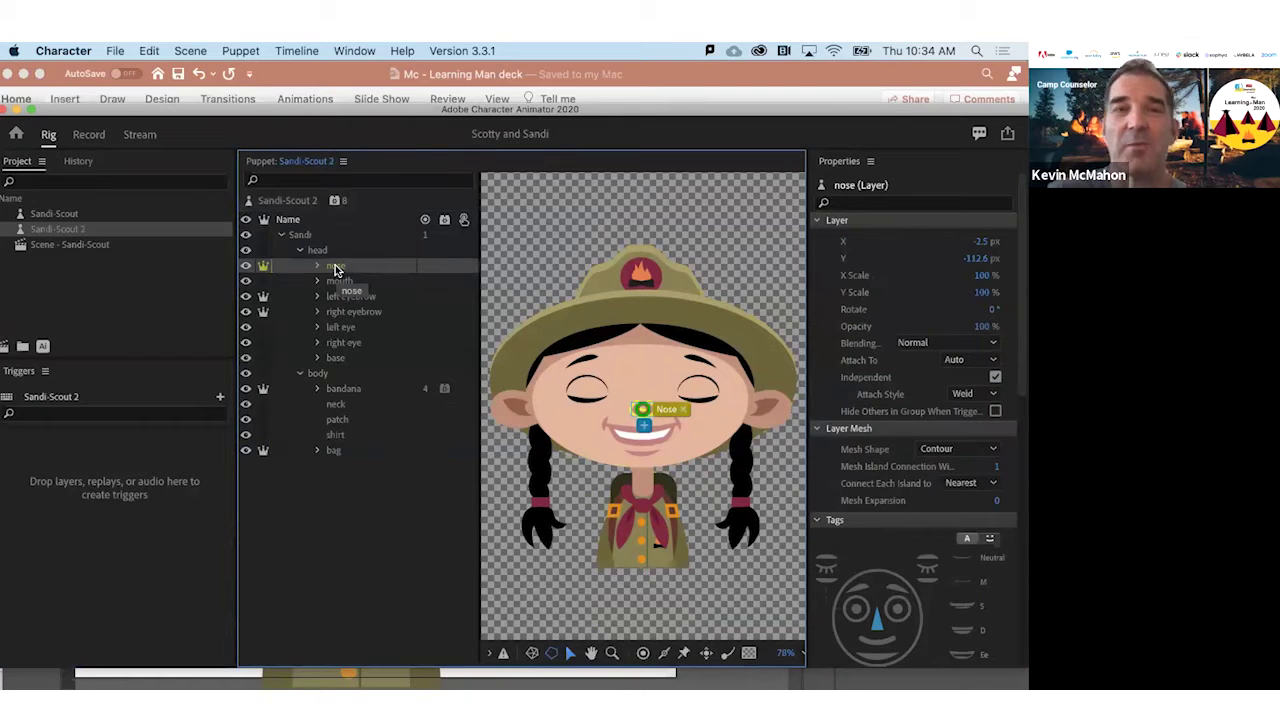
{"action": "scroll", "coordinate": [866, 450], "scroll_direction": "down", "scroll_amount": 5}
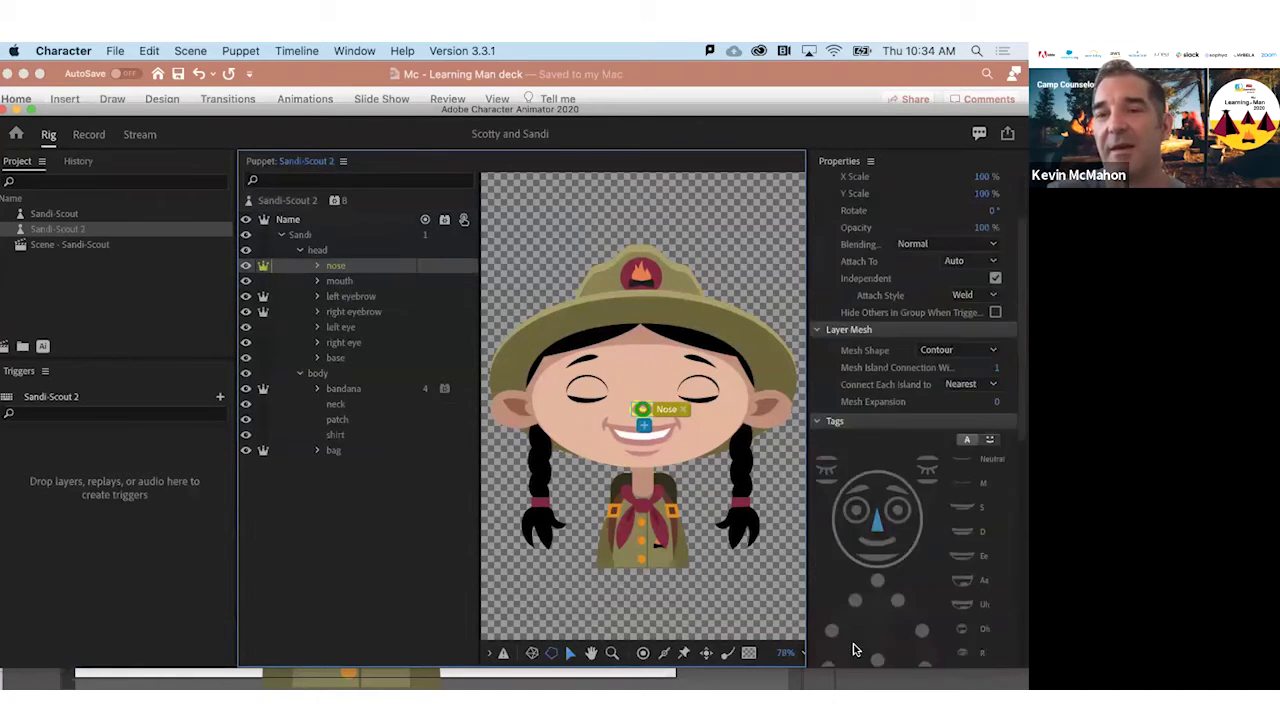
{"action": "scroll", "coordinate": [867, 289], "scroll_direction": "up", "scroll_amount": 2}
{"action": "scroll", "coordinate": [866, 289], "scroll_direction": "up", "scroll_amount": 1}
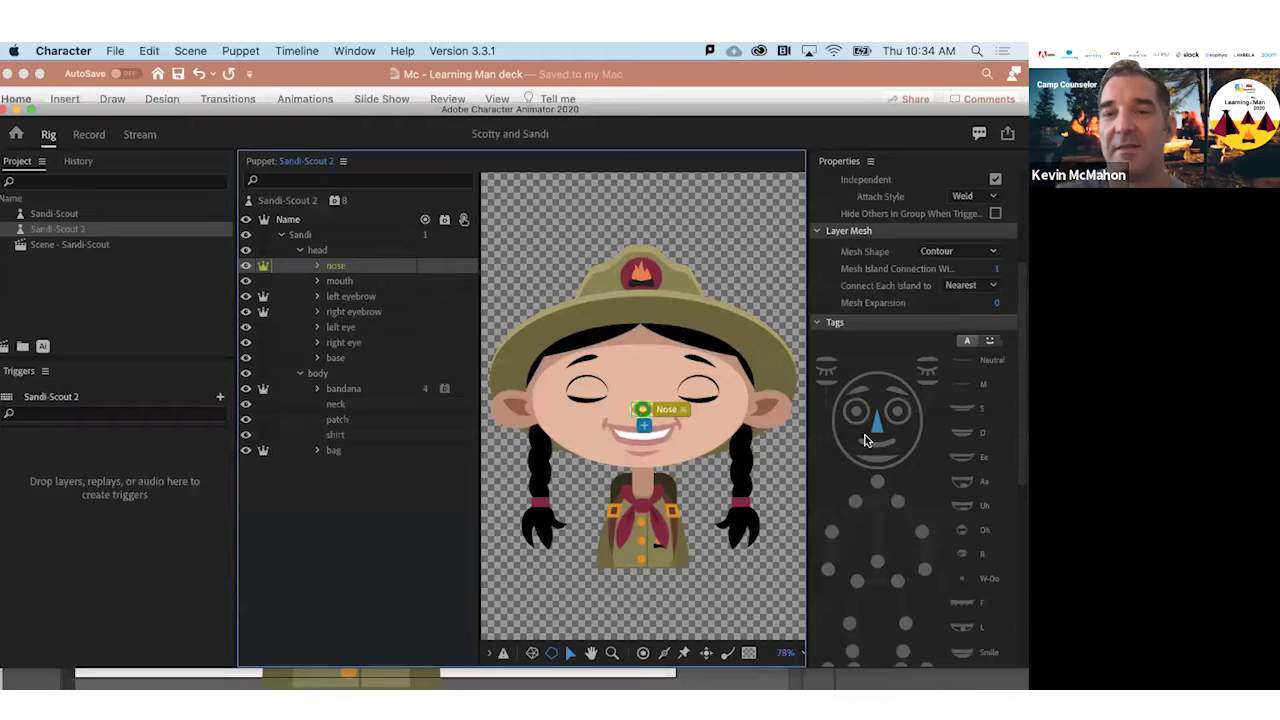
{"action": "left_click", "coordinate": [338, 281]}
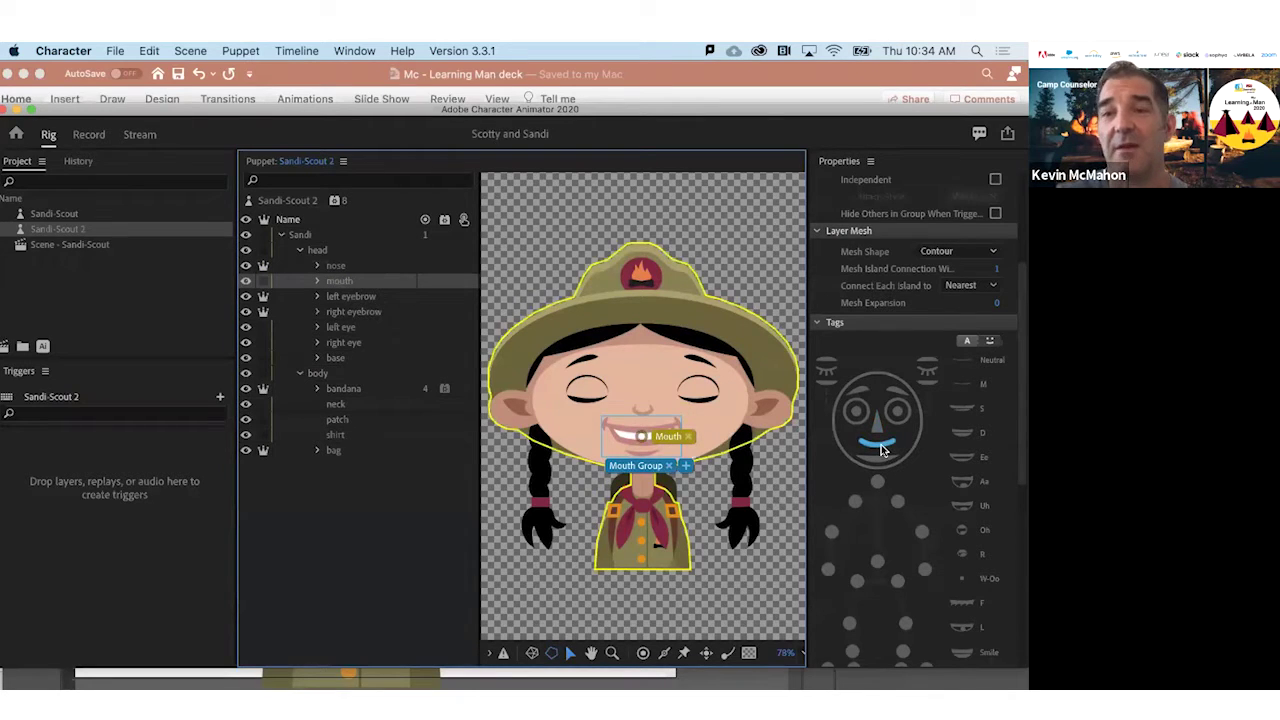
{"action": "left_click", "coordinate": [346, 358]}
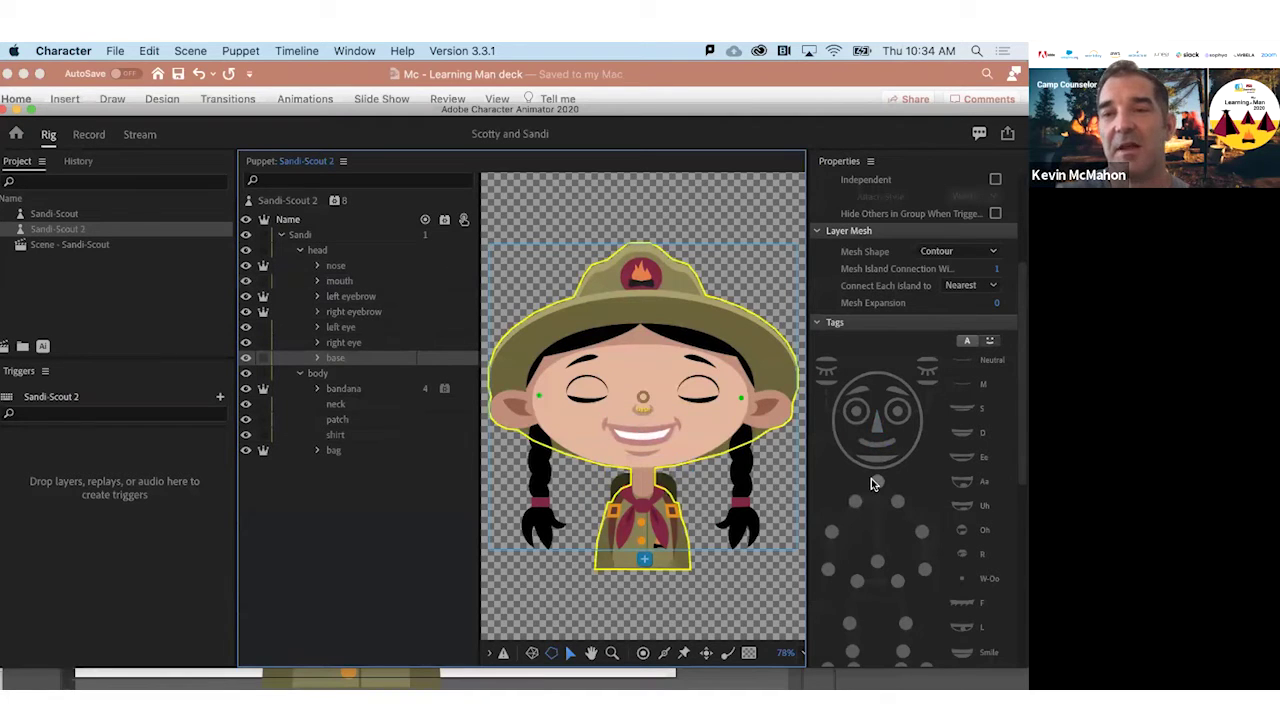
{"action": "left_click", "coordinate": [343, 344]}
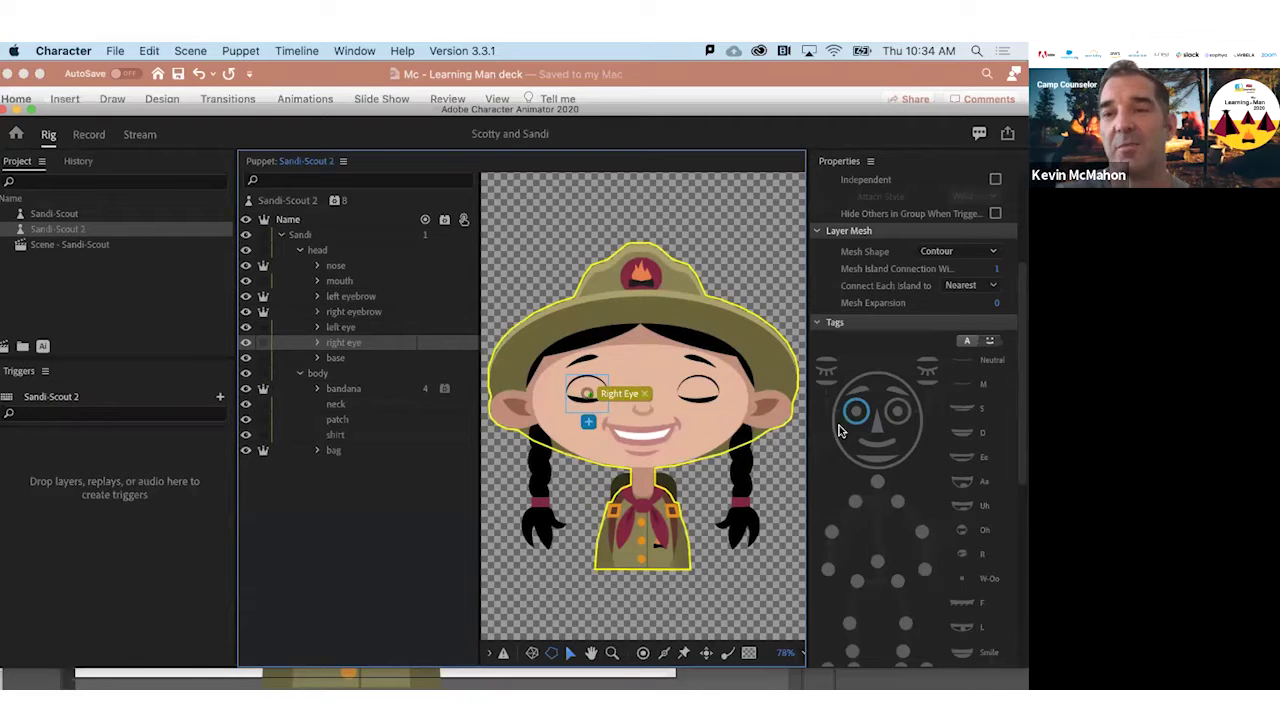
{"action": "mouse_move", "coordinate": [854, 420]}
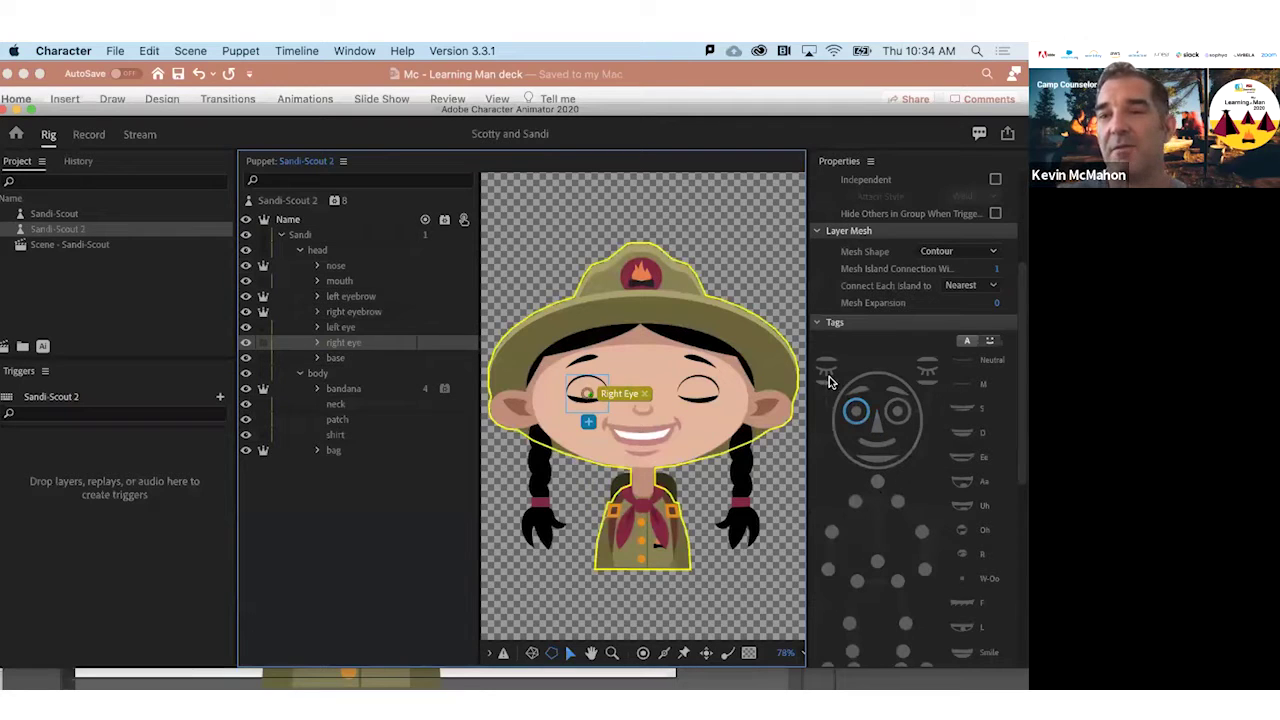
{"action": "mouse_move", "coordinate": [826, 375]}
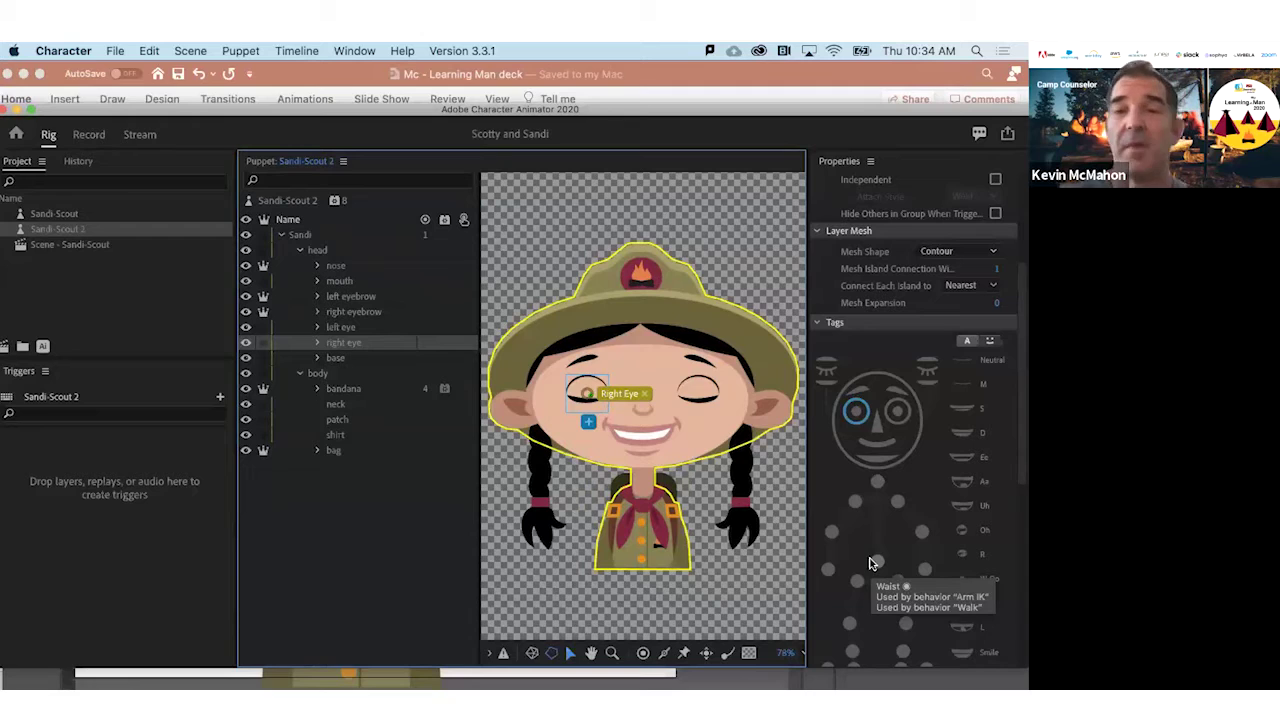
{"action": "scroll", "coordinate": [893, 587], "scroll_direction": "down", "scroll_amount": 5}
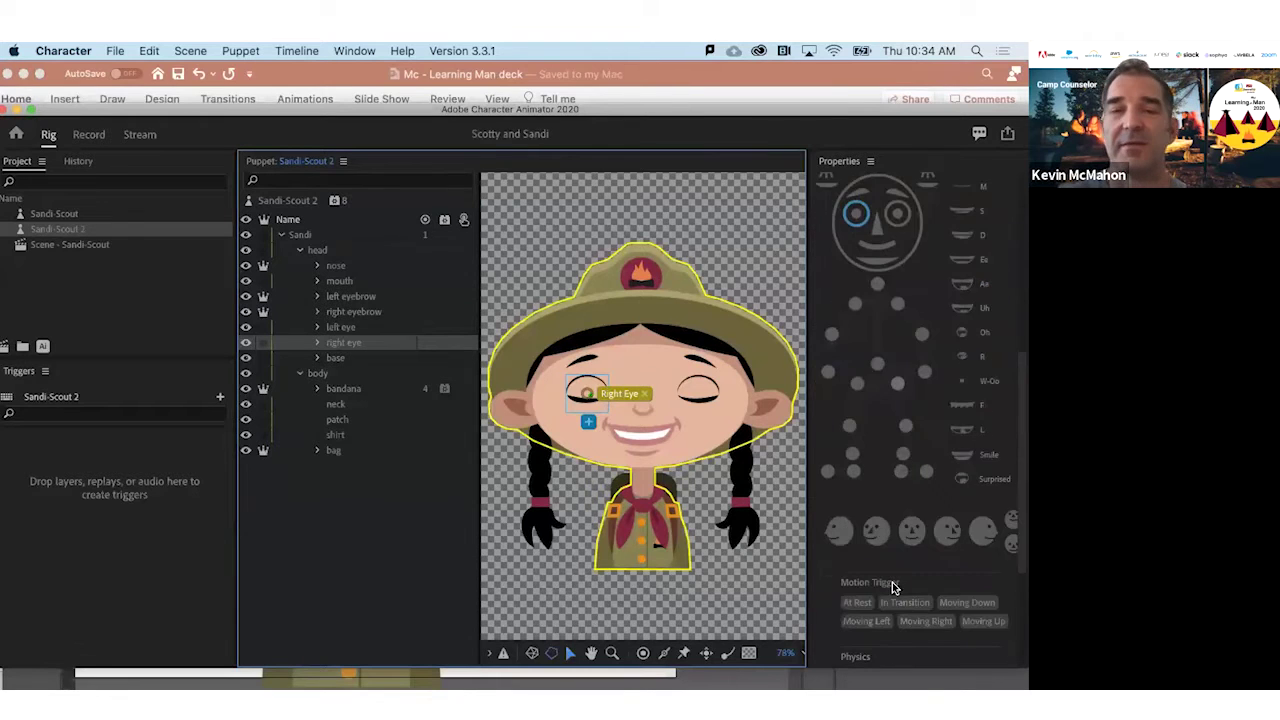
{"action": "scroll", "coordinate": [893, 587], "scroll_direction": "up", "scroll_amount": 4}
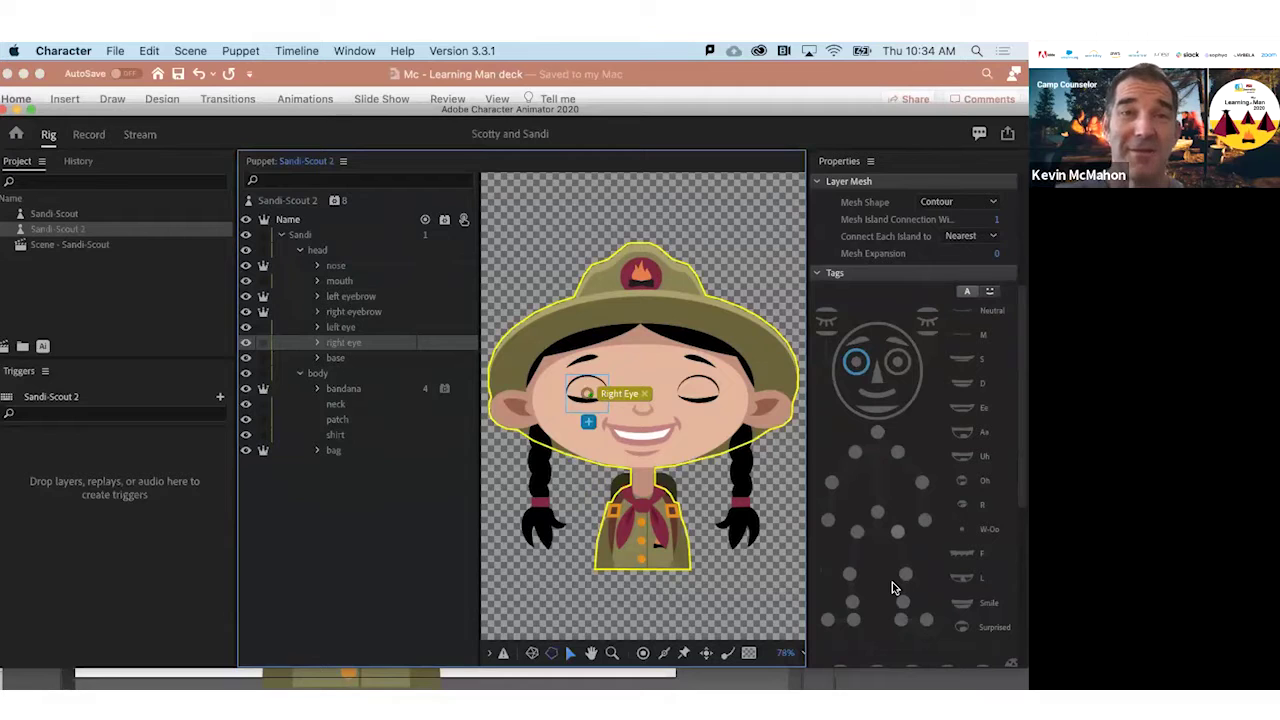
Check the live puppet in the Record workspace, and inspect the rigging of the head, expanded base group, braids and eyebrows in Rig
{"action": "left_click", "coordinate": [88, 135]}
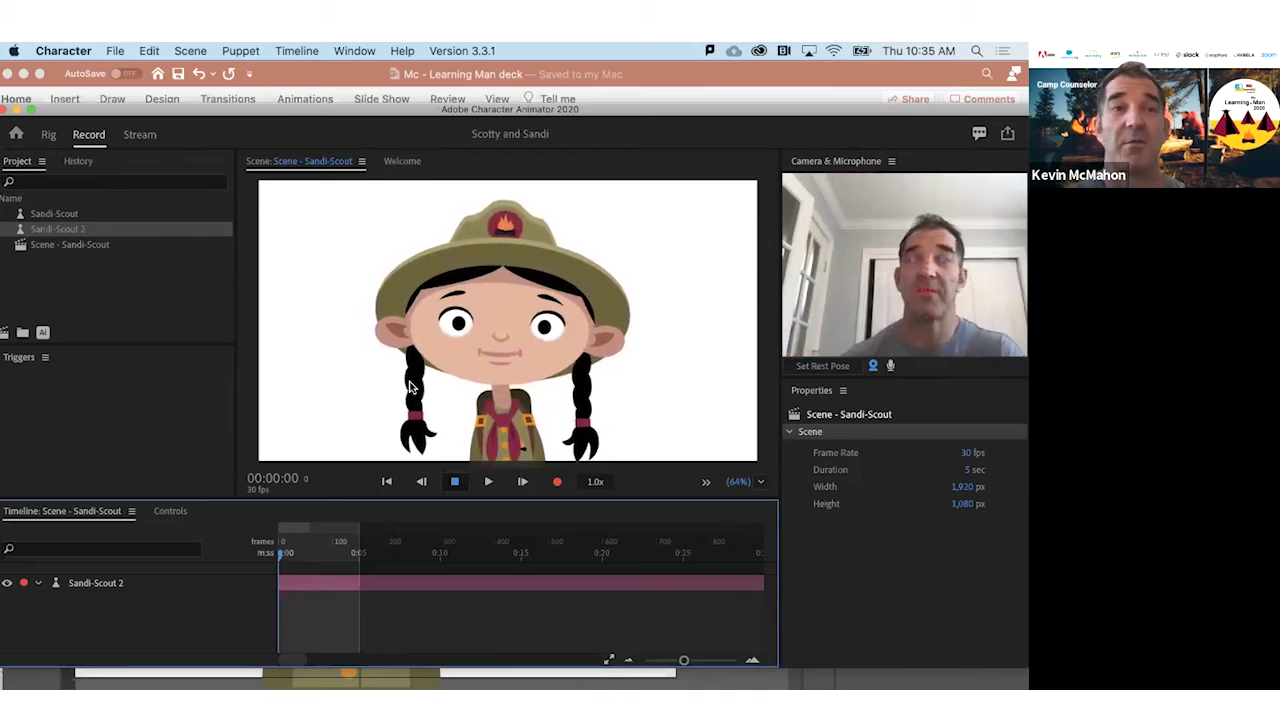
{"action": "left_click", "coordinate": [48, 134]}
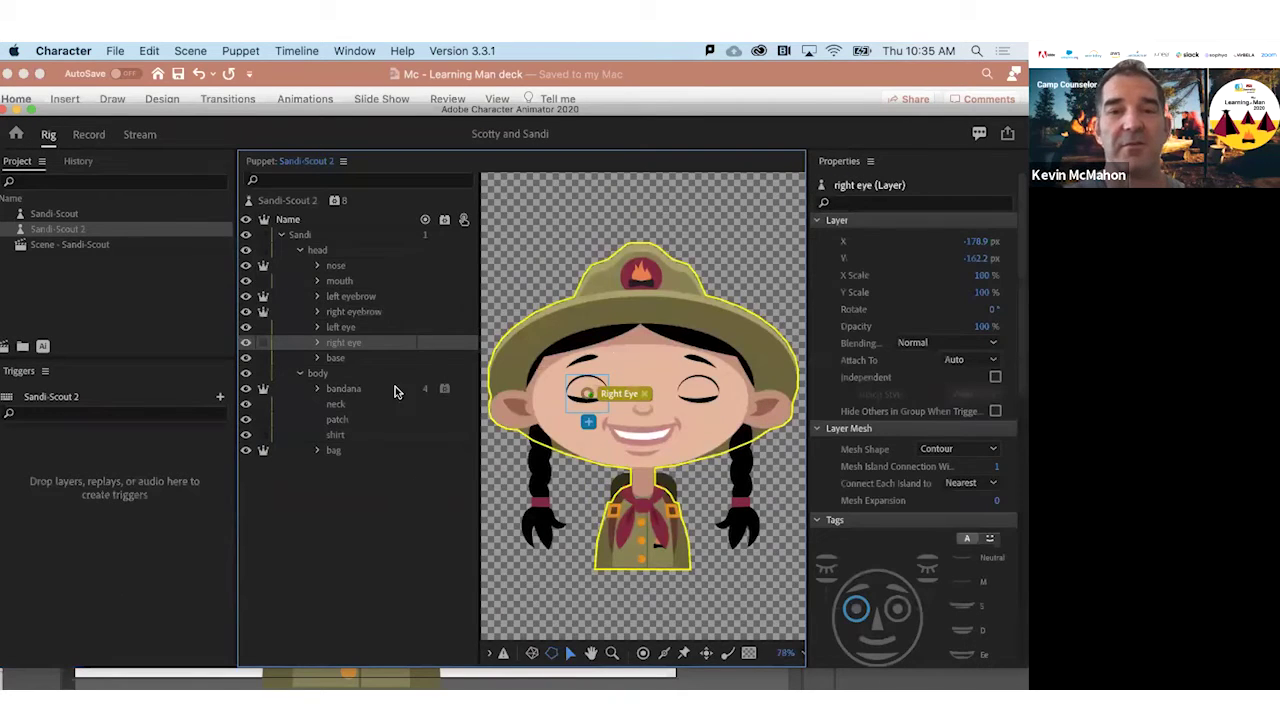
{"action": "left_click", "coordinate": [320, 250]}
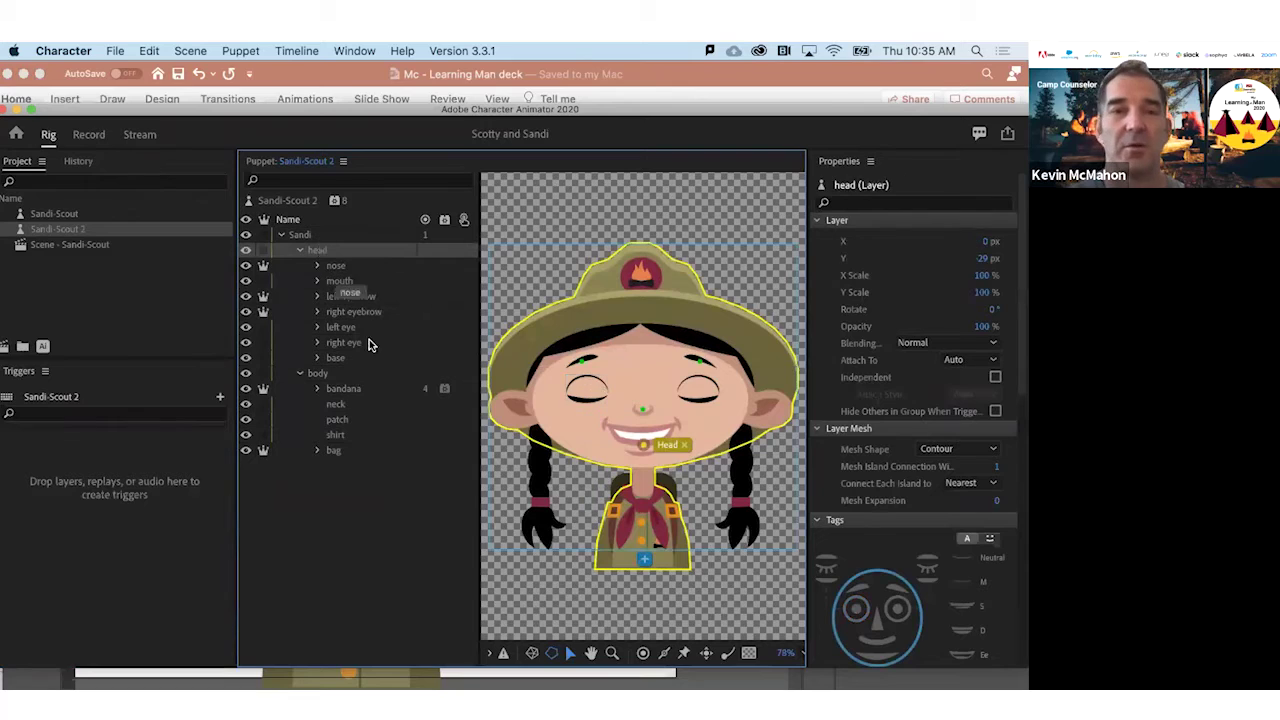
{"action": "left_click", "coordinate": [344, 358]}
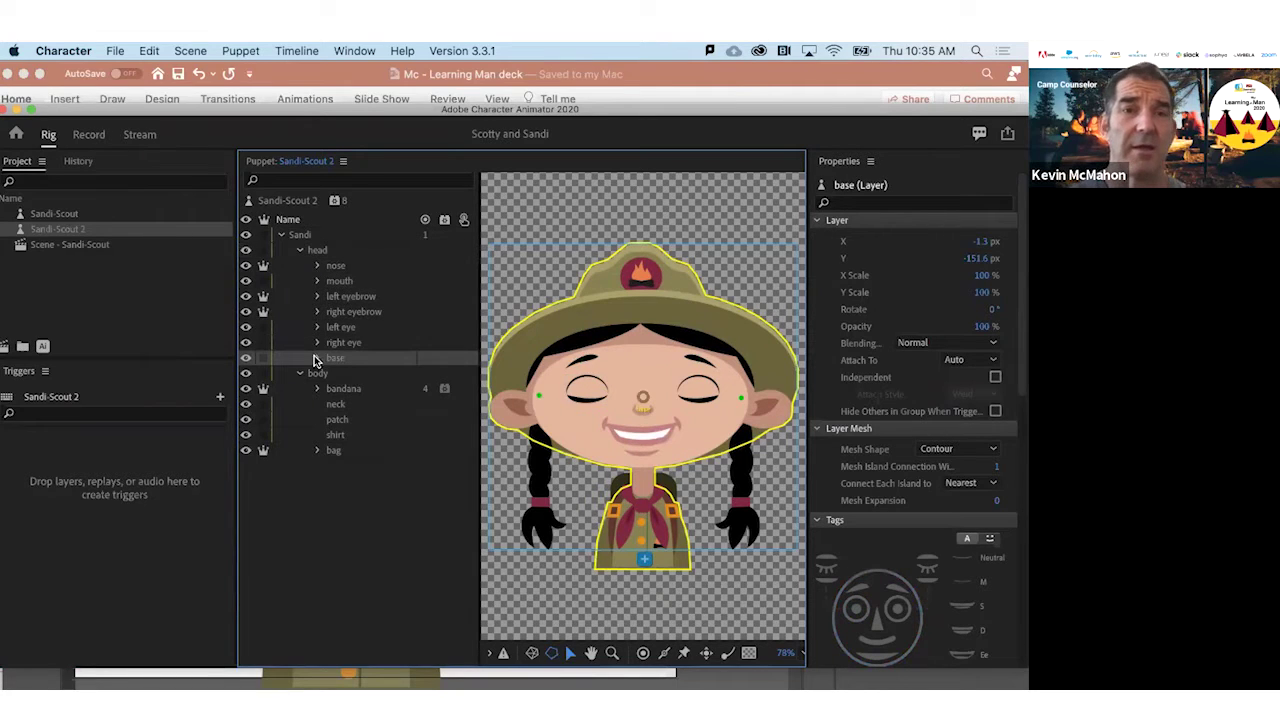
{"action": "left_click", "coordinate": [317, 359]}
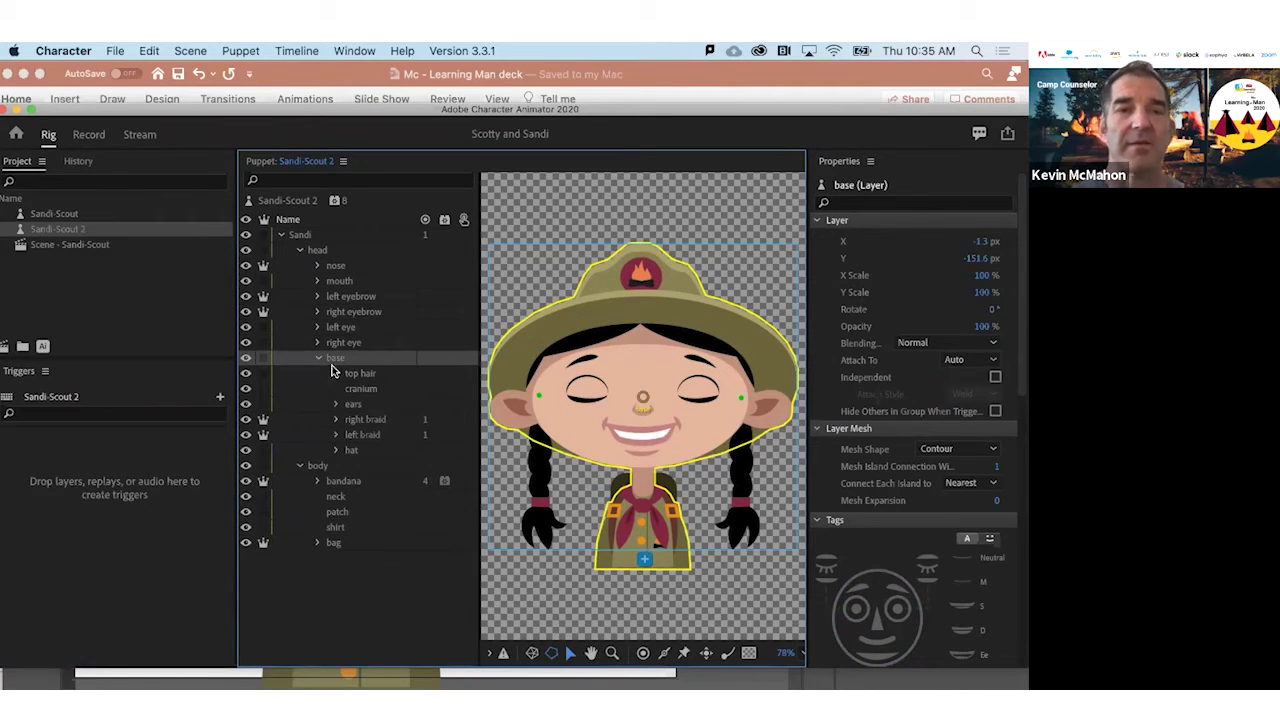
{"action": "left_click", "coordinate": [372, 426]}
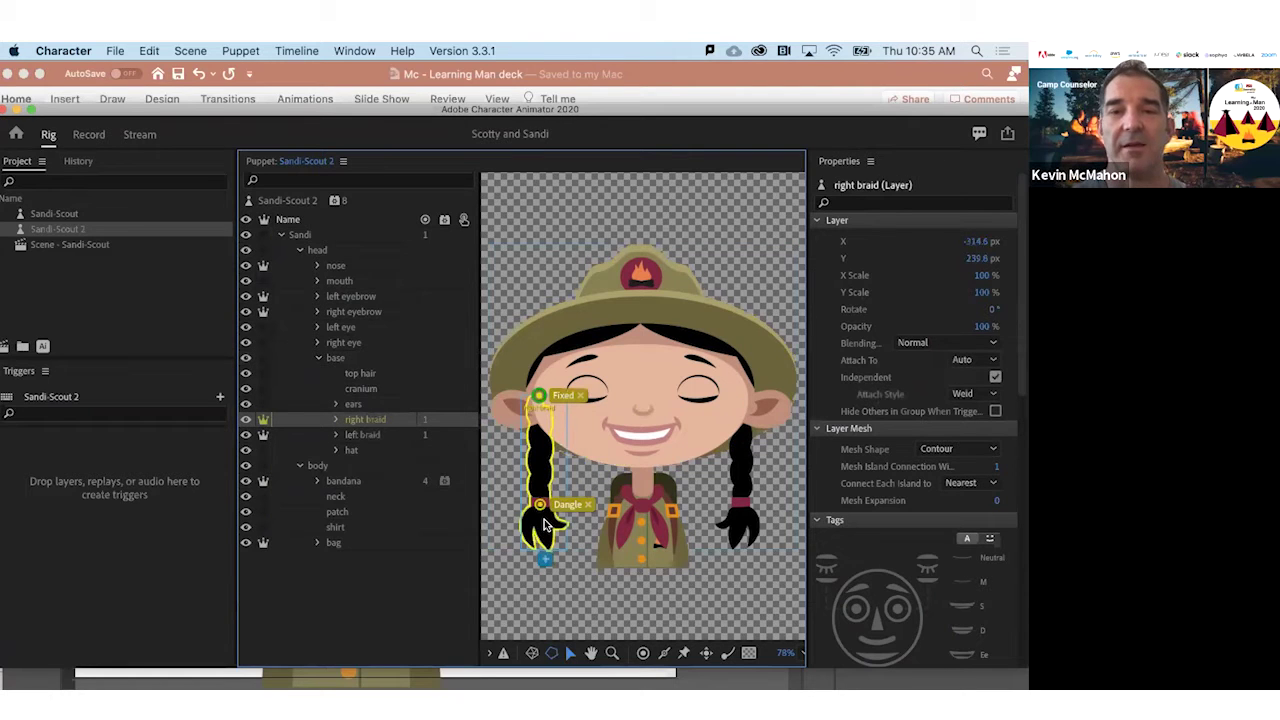
{"action": "left_click", "coordinate": [366, 435]}
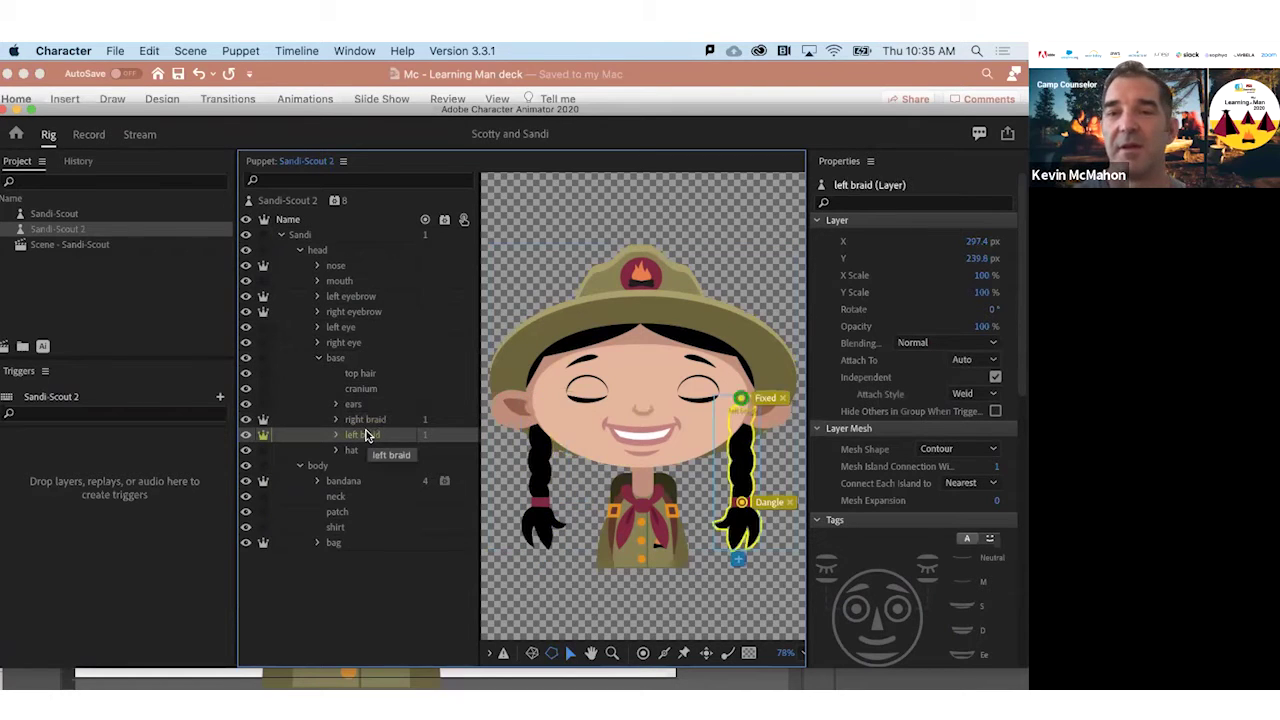
{"action": "left_click", "coordinate": [359, 420]}
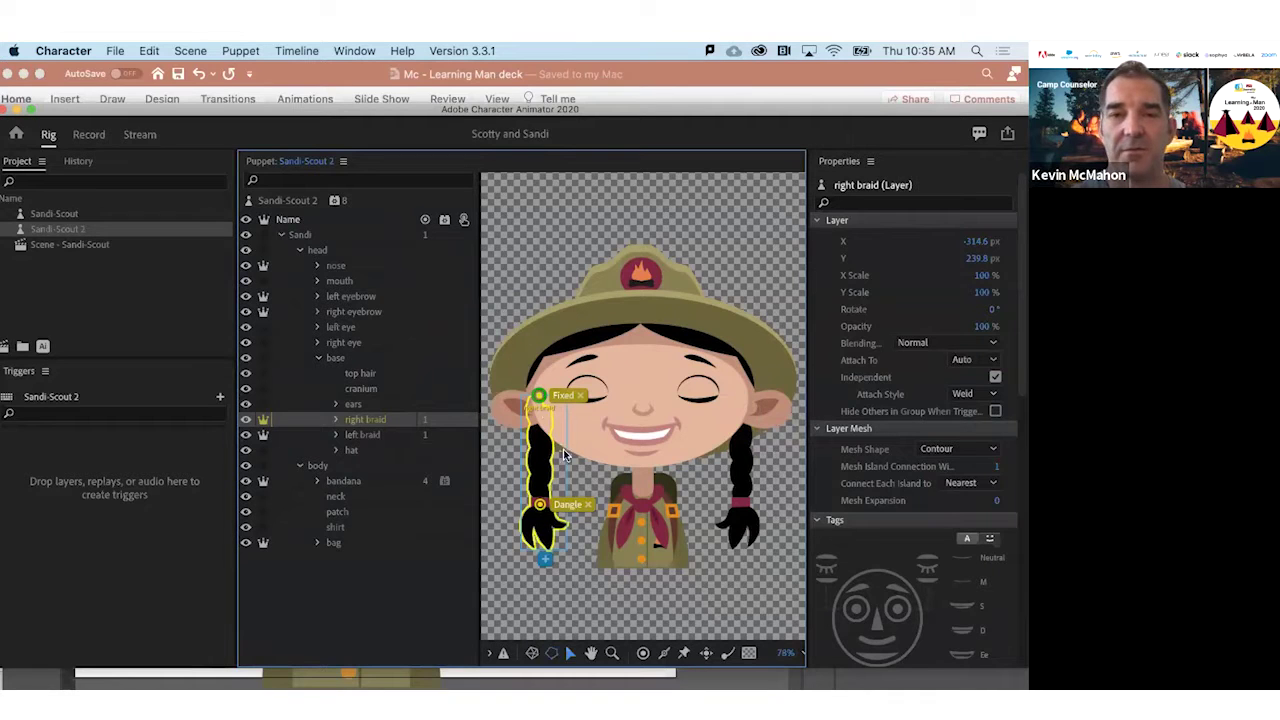
{"action": "left_click", "coordinate": [347, 251]}
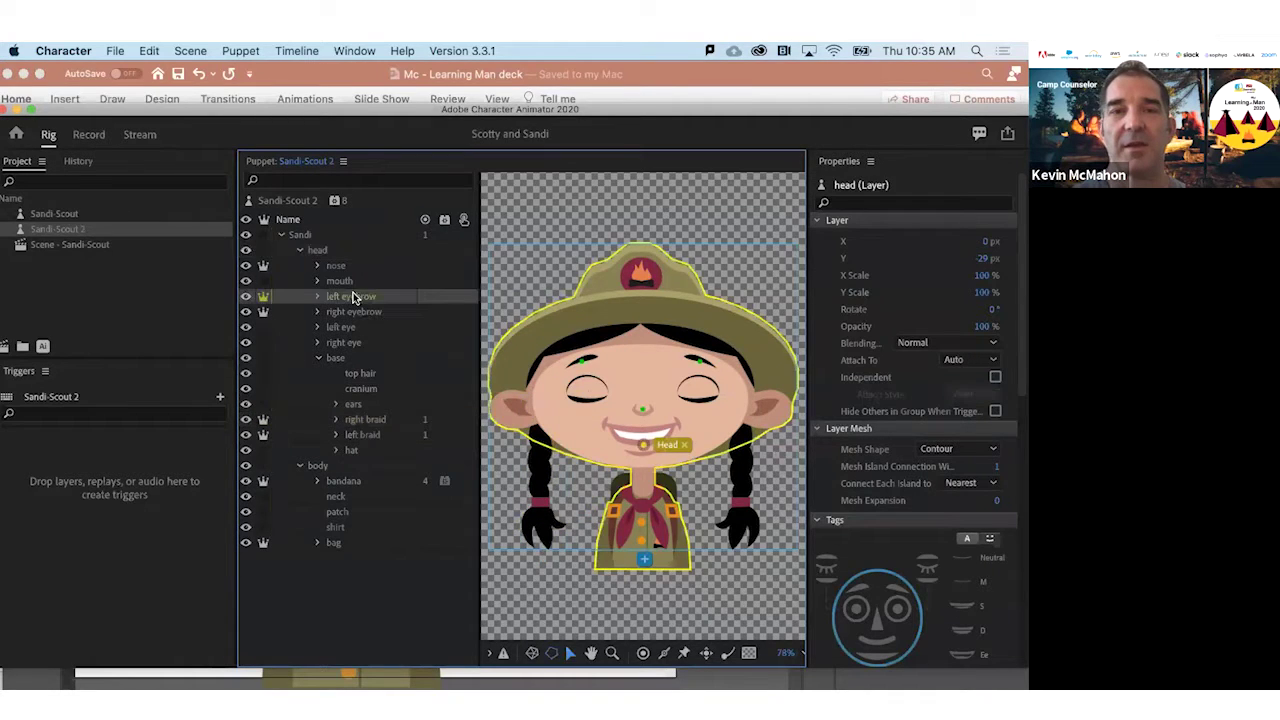
{"action": "left_click", "coordinate": [352, 296]}
{"action": "left_click", "coordinate": [357, 311]}
Delete the Dangle handle from the right braid, check the braid's movement in the Record workspace and return to rigging
{"action": "left_click", "coordinate": [371, 421]}
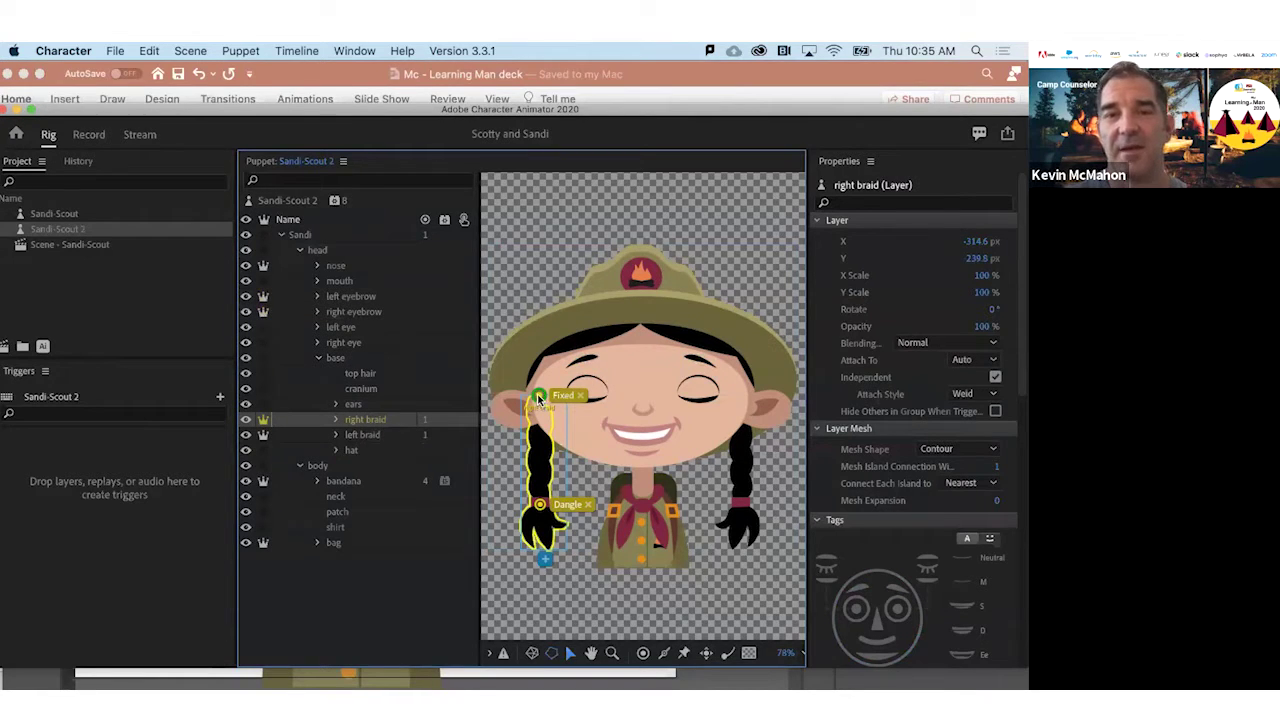
{"action": "left_click", "coordinate": [540, 508]}
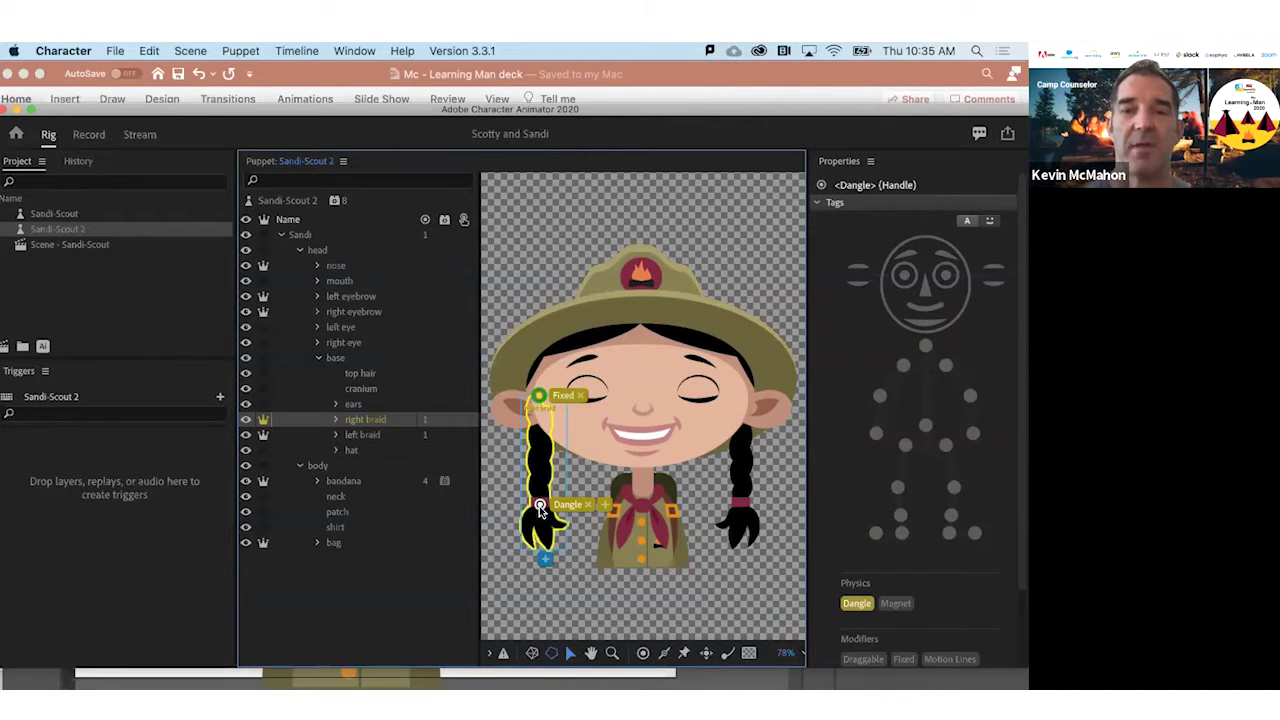
{"action": "key", "text": "BackSpace"}
{"action": "left_click", "coordinate": [88, 135]}
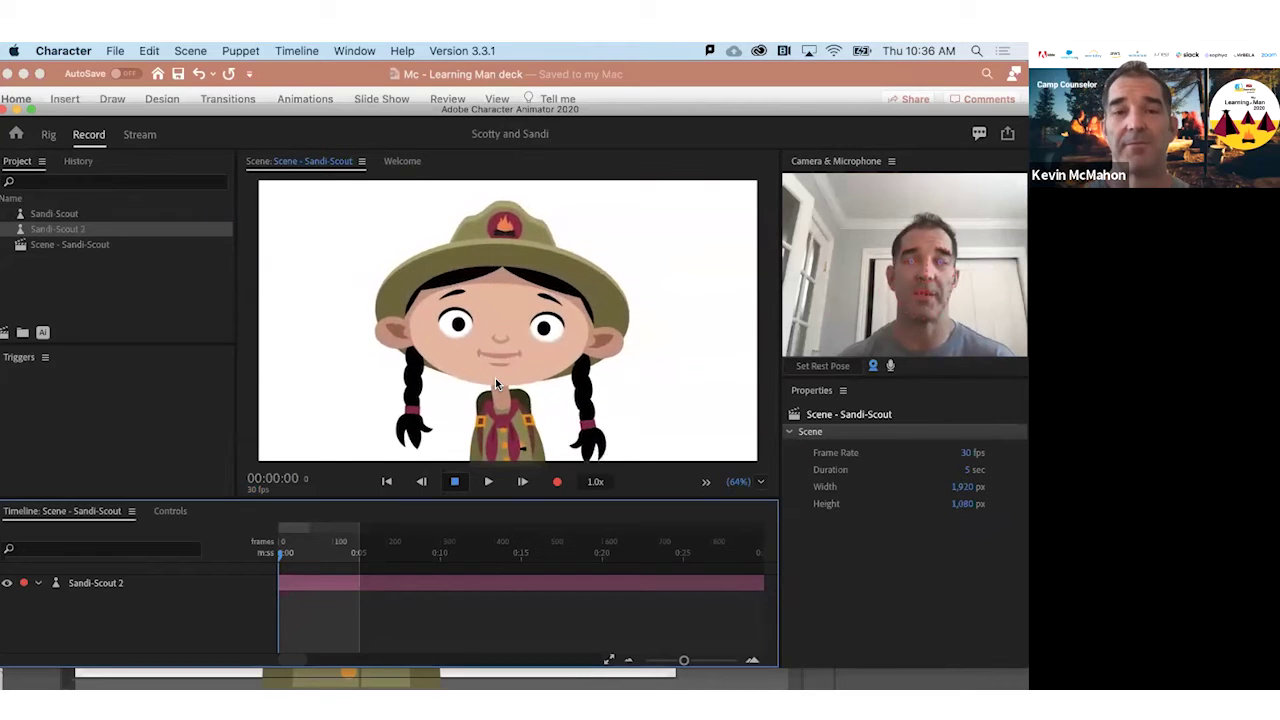
{"action": "left_click", "coordinate": [48, 135]}
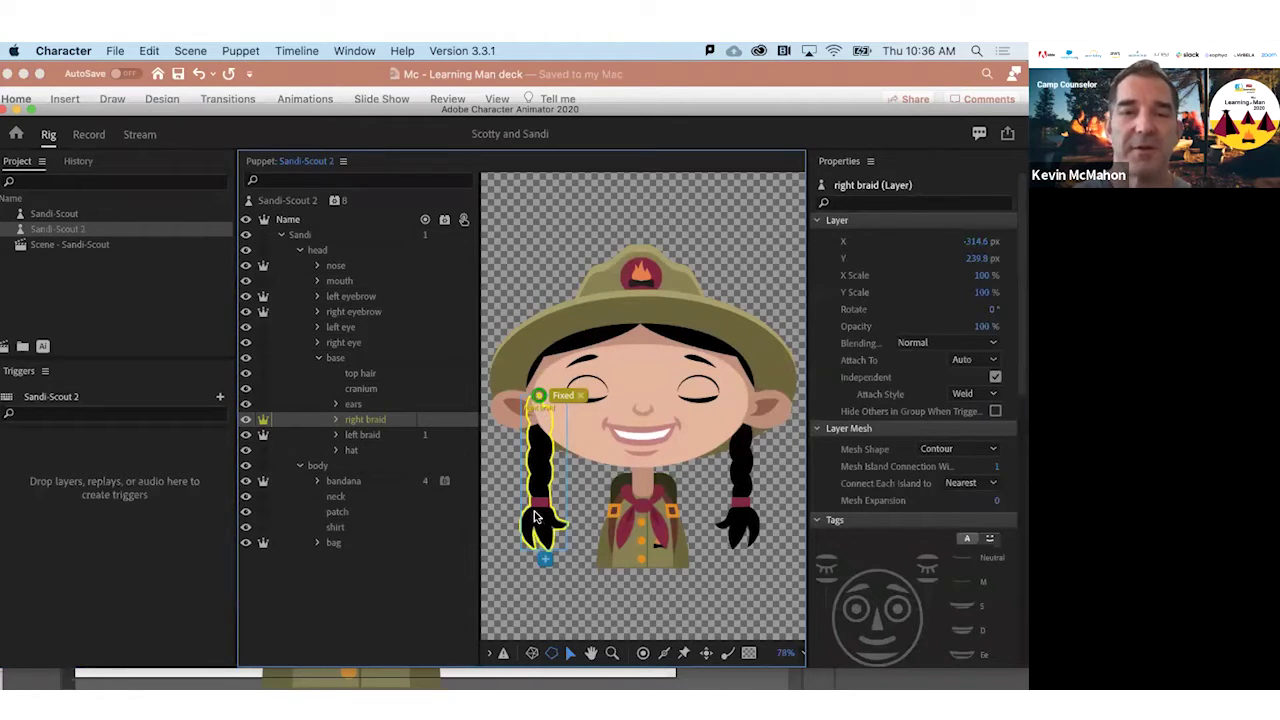
Turn the Fixed tag off and back on for the handle at the top of the right braid
{"action": "left_click", "coordinate": [354, 358]}
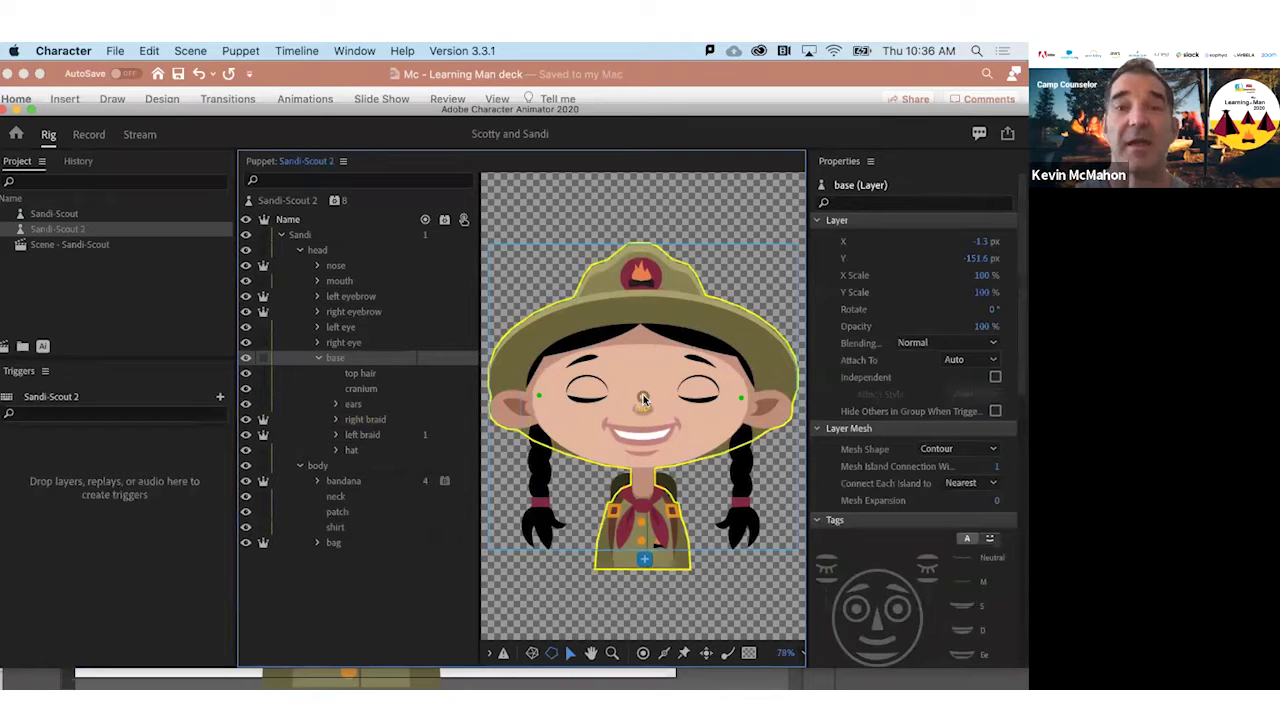
{"action": "left_click", "coordinate": [385, 420]}
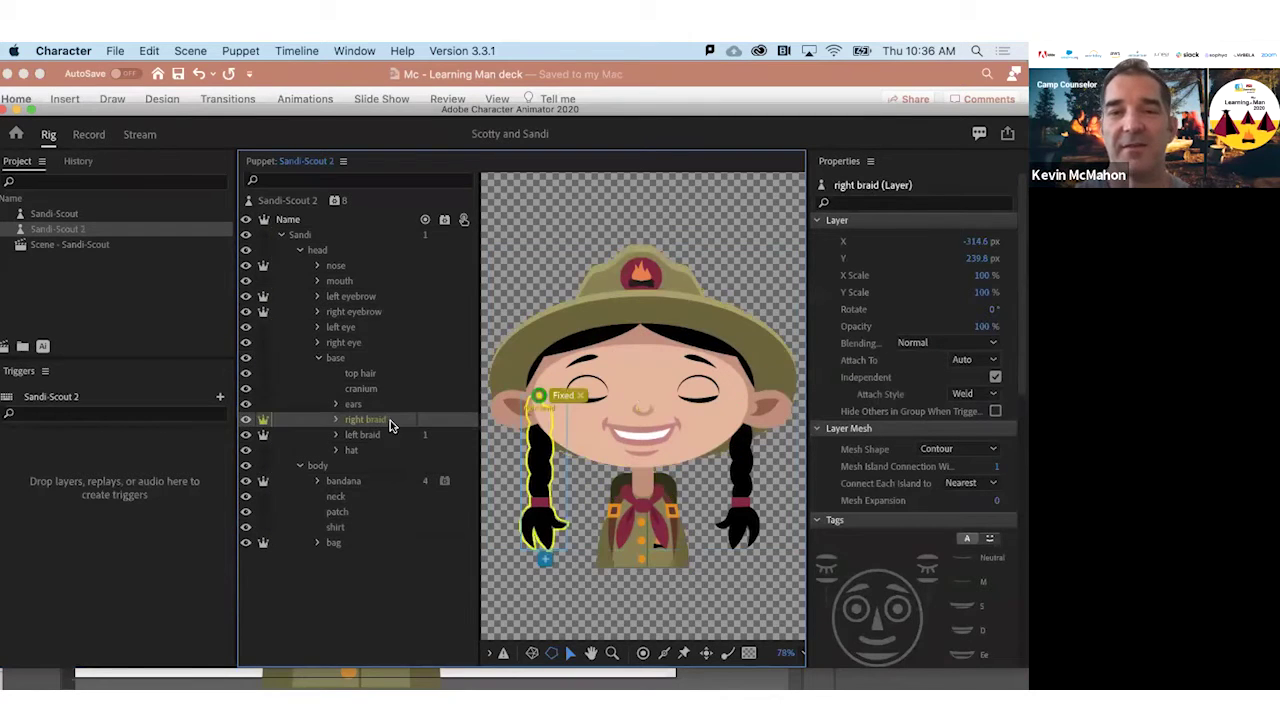
{"action": "left_click", "coordinate": [537, 404]}
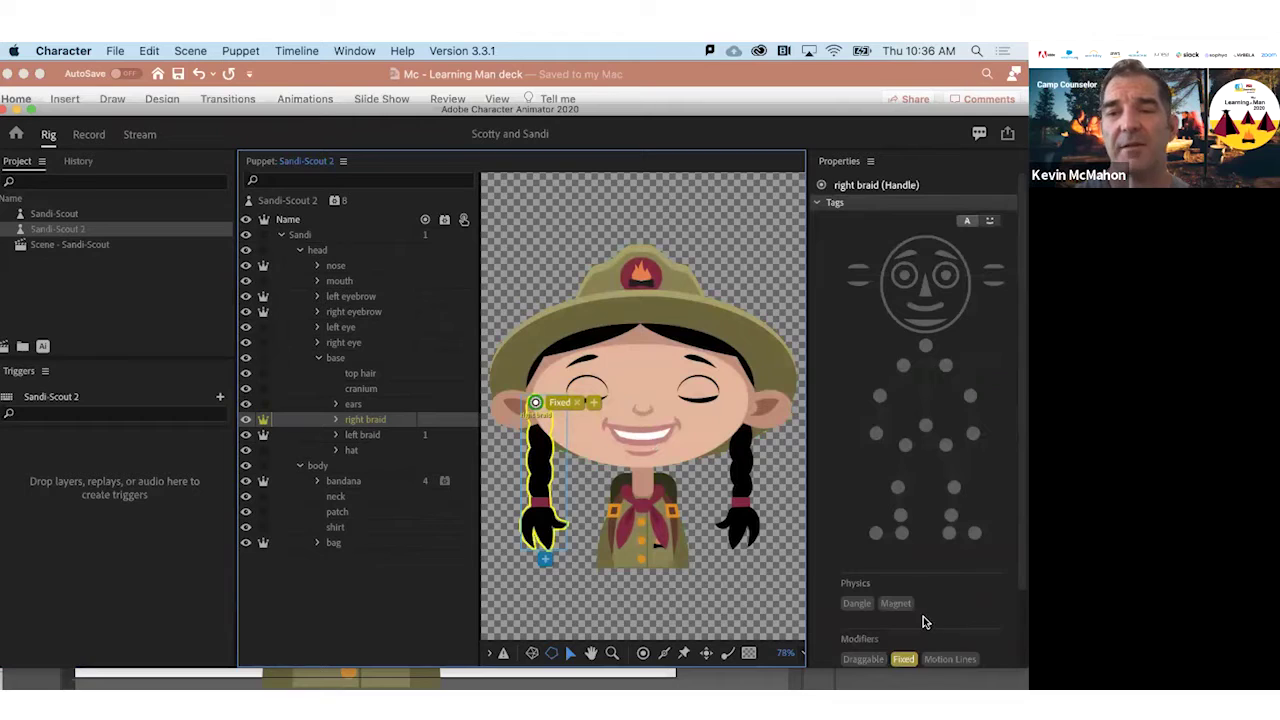
{"action": "scroll", "coordinate": [923, 620], "scroll_direction": "down", "scroll_amount": 3}
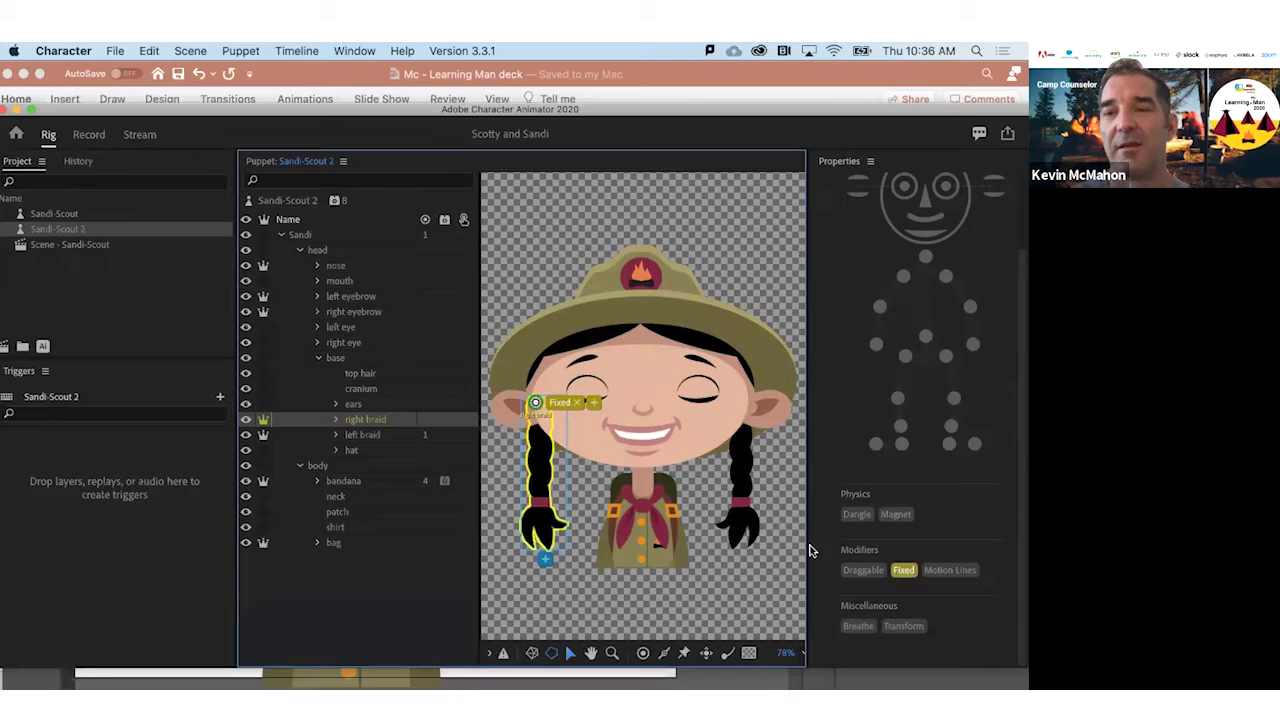
{"action": "left_click", "coordinate": [906, 569]}
{"action": "left_click", "coordinate": [901, 576]}
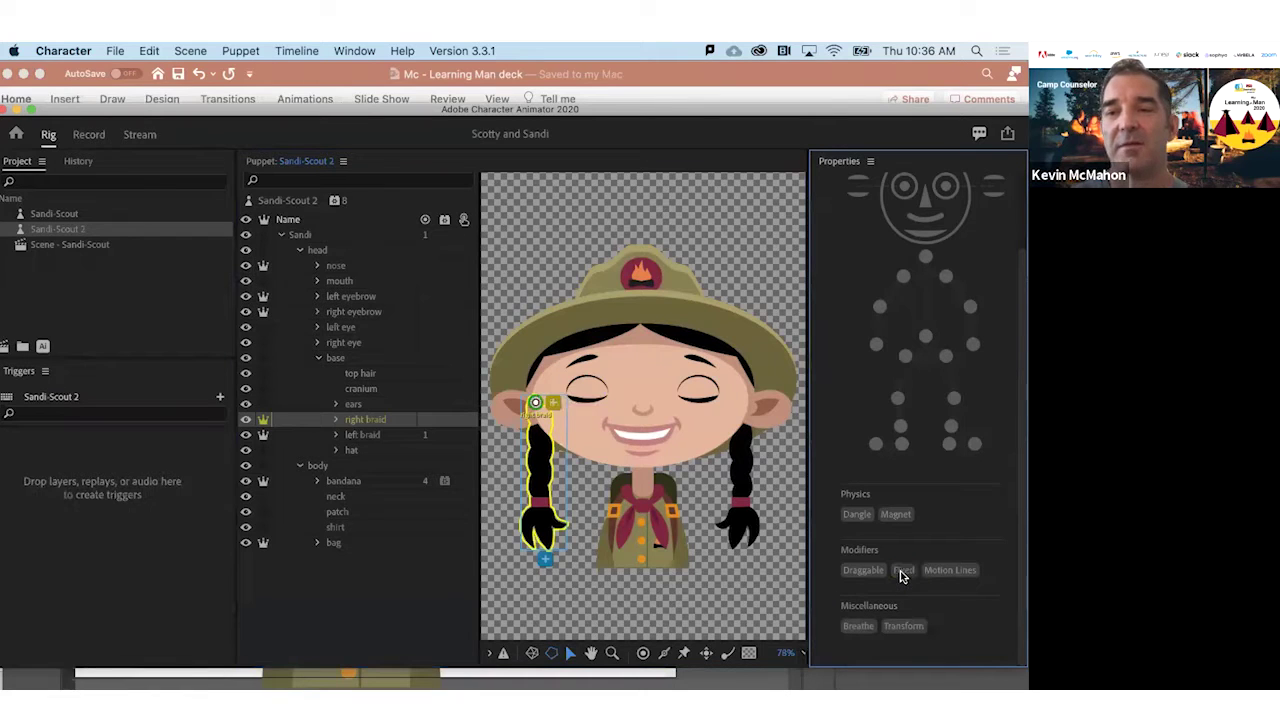
{"action": "left_click", "coordinate": [901, 576]}
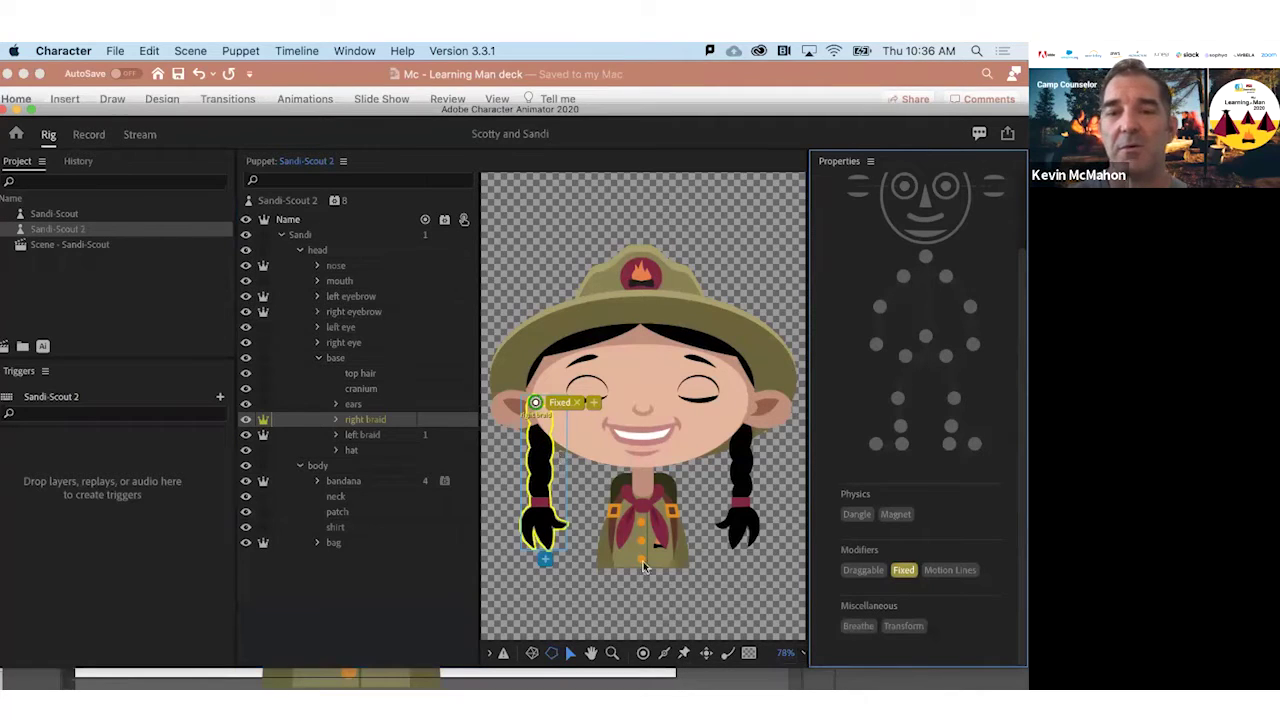
Inspect the bandana's handles and place a Dangle handle near the tip of the right braid
{"action": "left_click", "coordinate": [343, 483]}
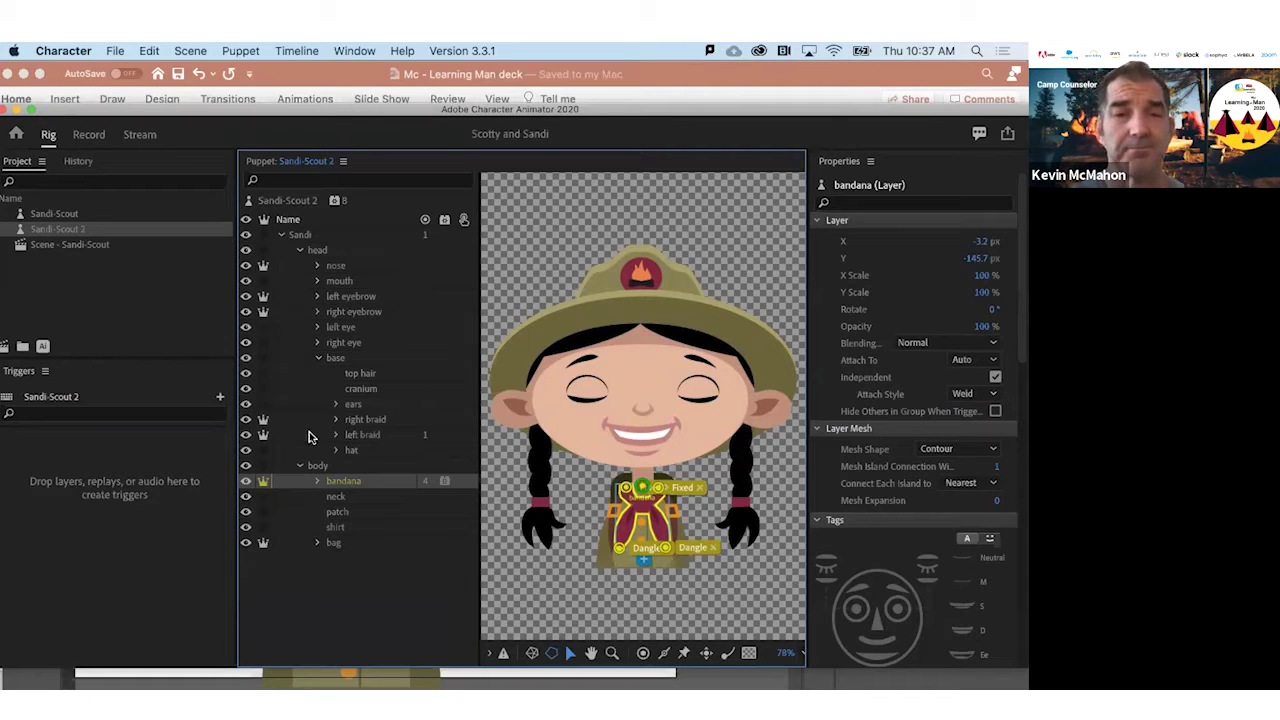
{"action": "left_click", "coordinate": [357, 420]}
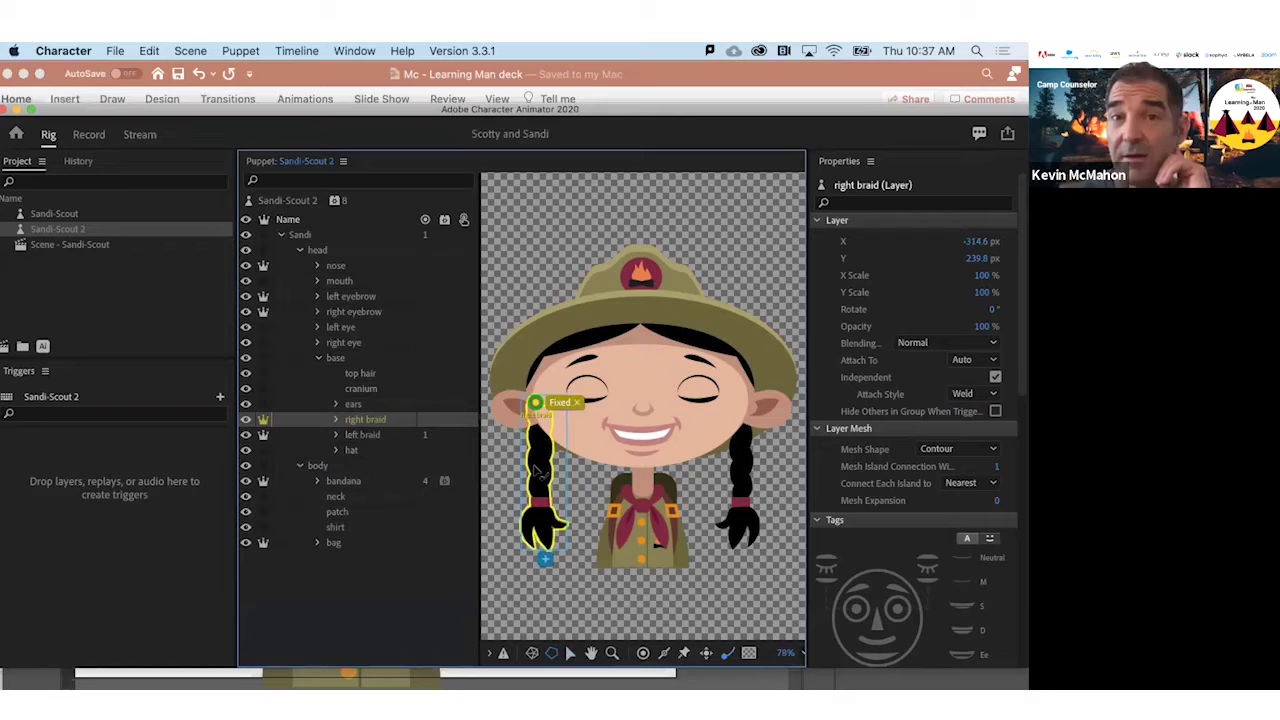
{"action": "left_click", "coordinate": [541, 530]}
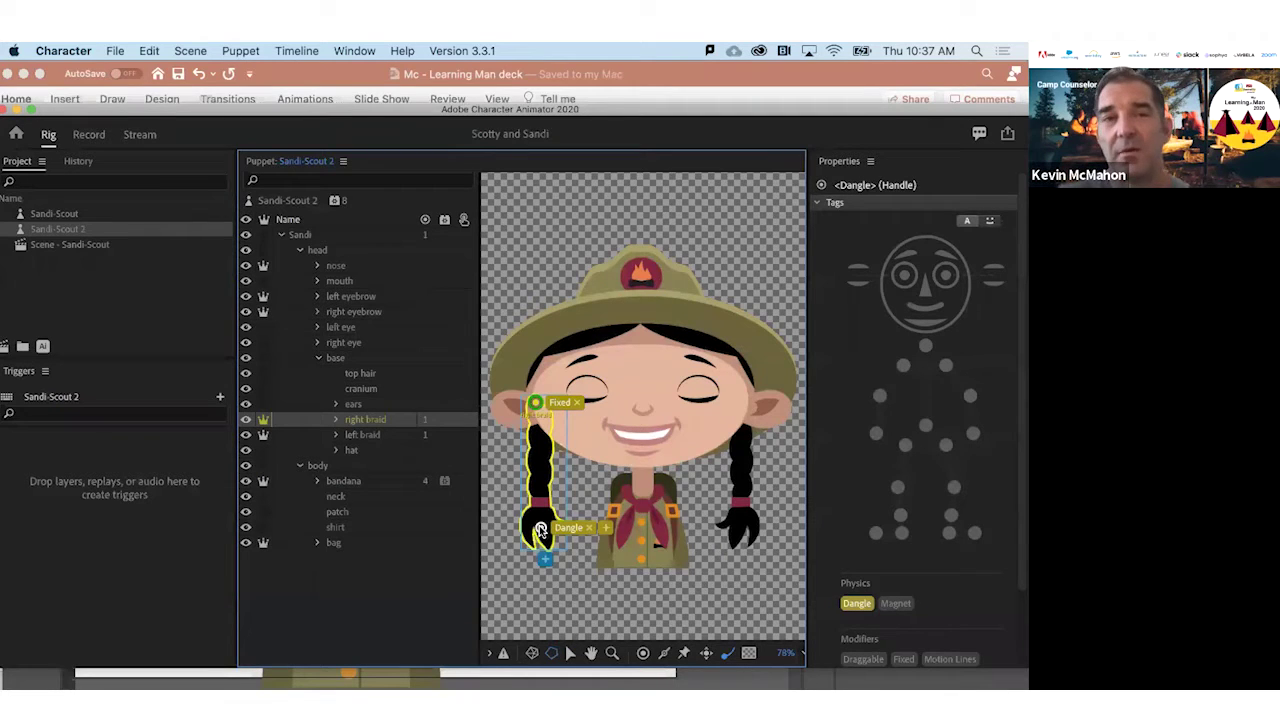
Remove the Fixed handle at the bottom of Sandi's body, test the body movement in the Record workspace and return to rigging
{"action": "left_click", "coordinate": [305, 235]}
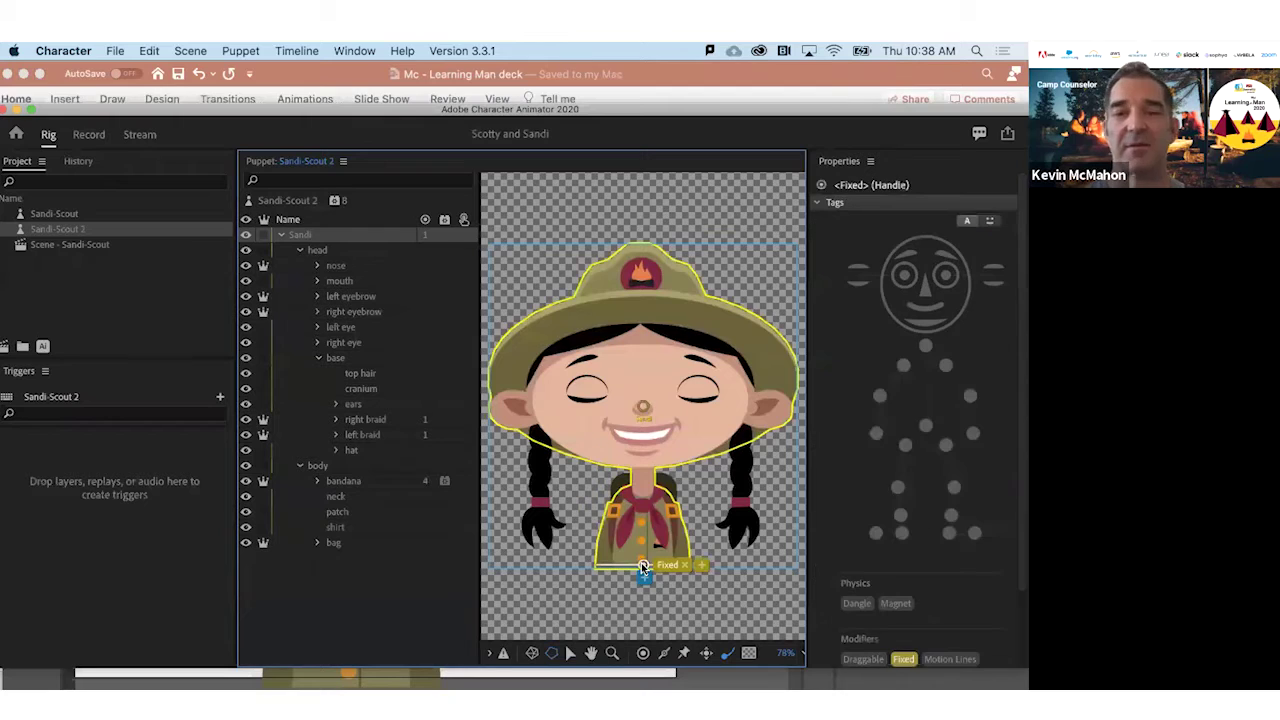
{"action": "key", "text": "super+z"}
{"action": "left_click", "coordinate": [88, 135]}
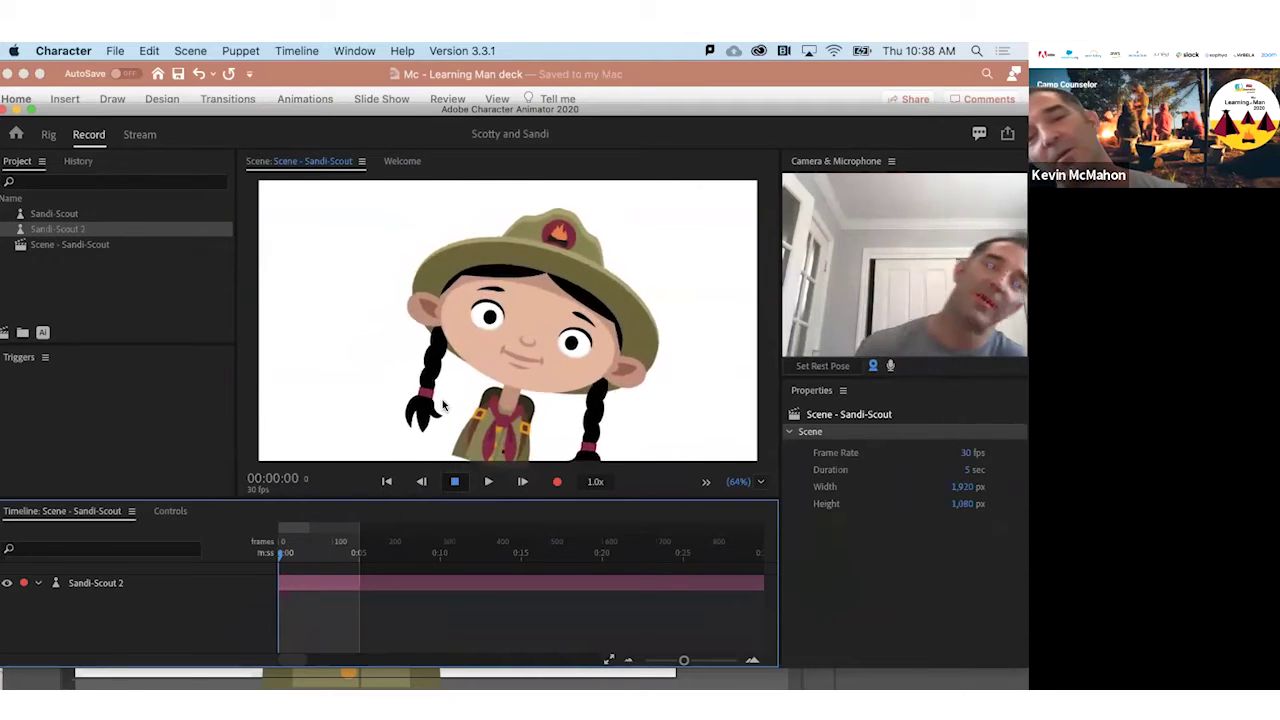
{"action": "left_click", "coordinate": [49, 135]}
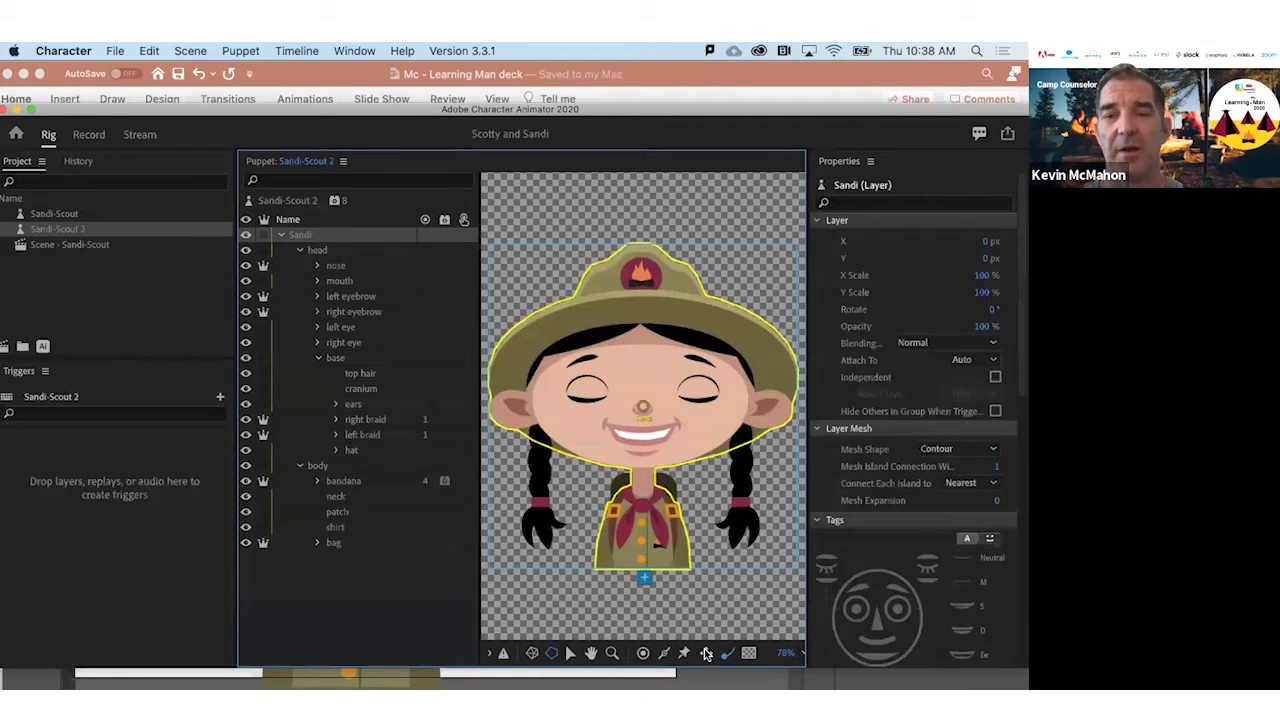
Draw a horizontal stick across the bottom edge of Sandi's body and tag it as Fixed
{"action": "left_click", "coordinate": [662, 652]}
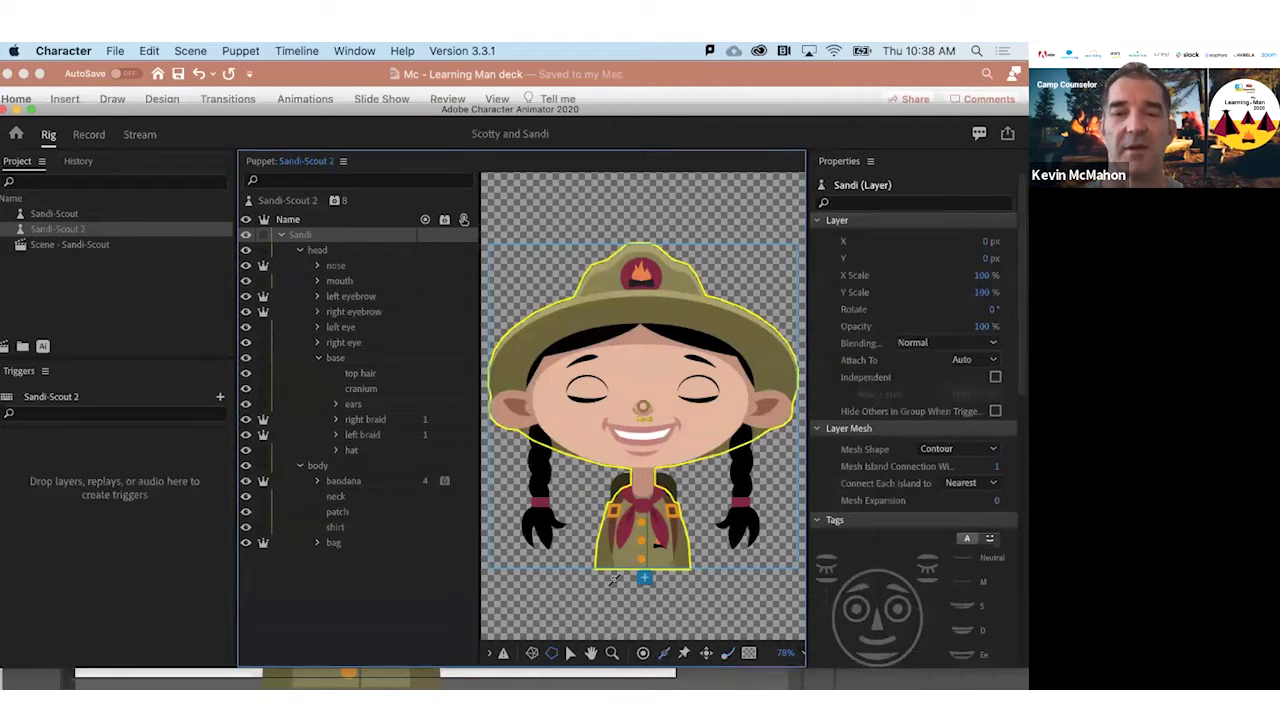
{"action": "left_click_drag", "start_coordinate": [600, 562], "coordinate": [687, 562]}
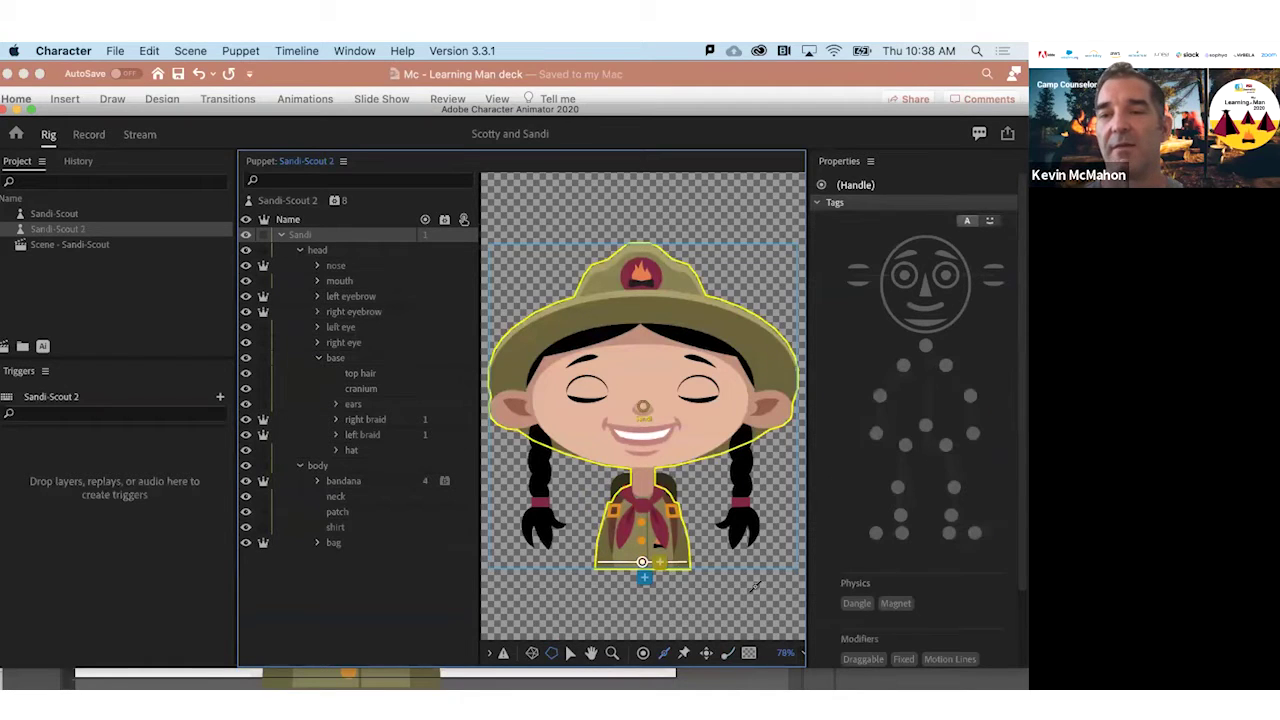
{"action": "left_click", "coordinate": [904, 660]}
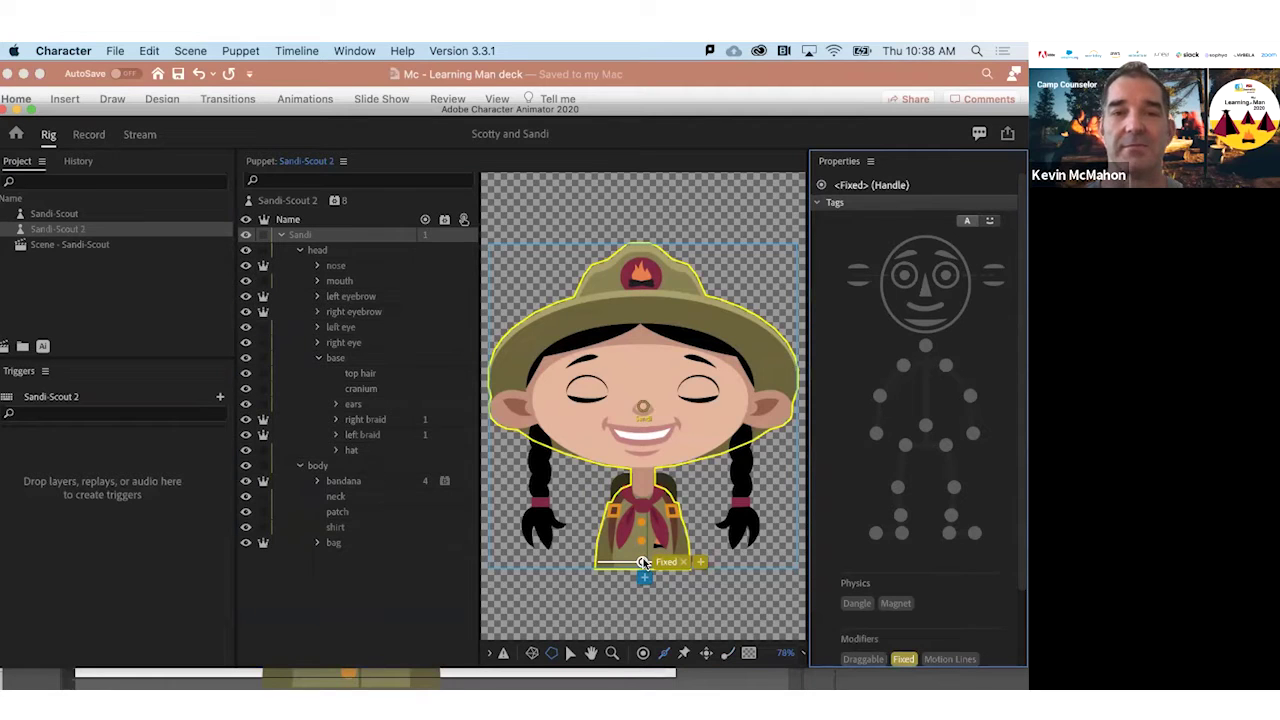
Expand the right braid layer to review its handles and test the rig in the Record workspace
{"action": "left_click", "coordinate": [364, 419]}
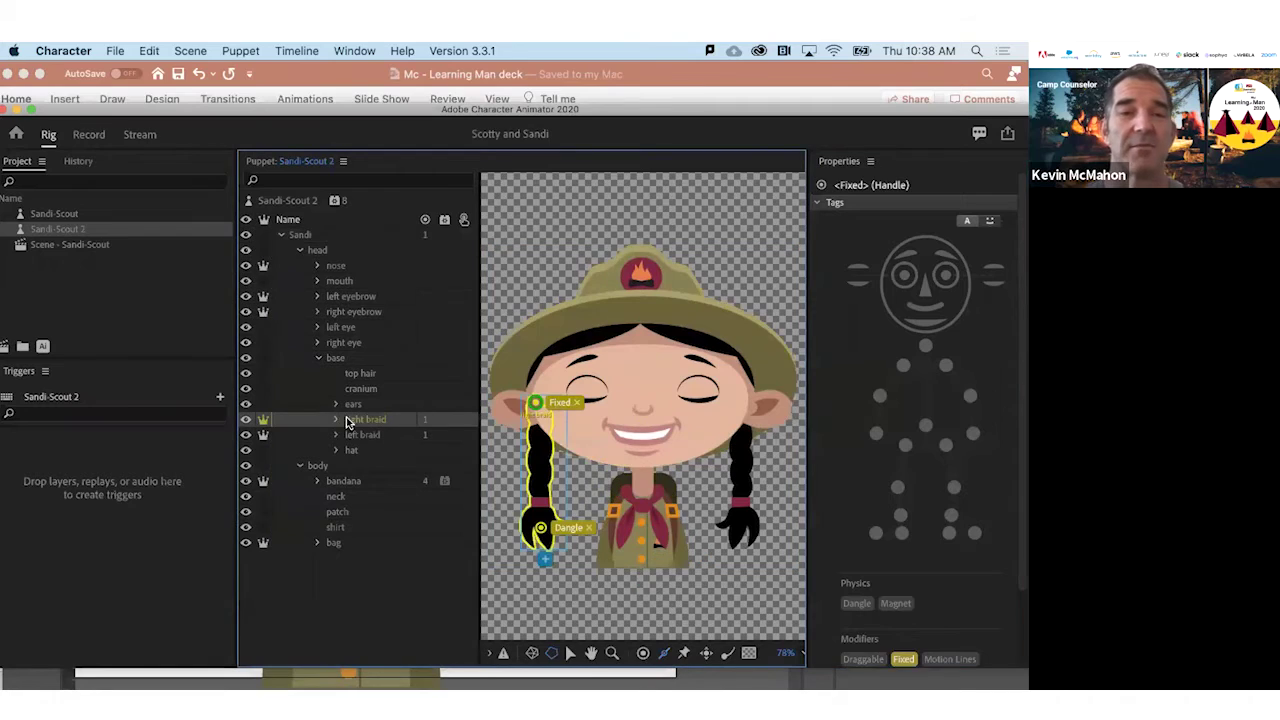
{"action": "left_click", "coordinate": [335, 419]}
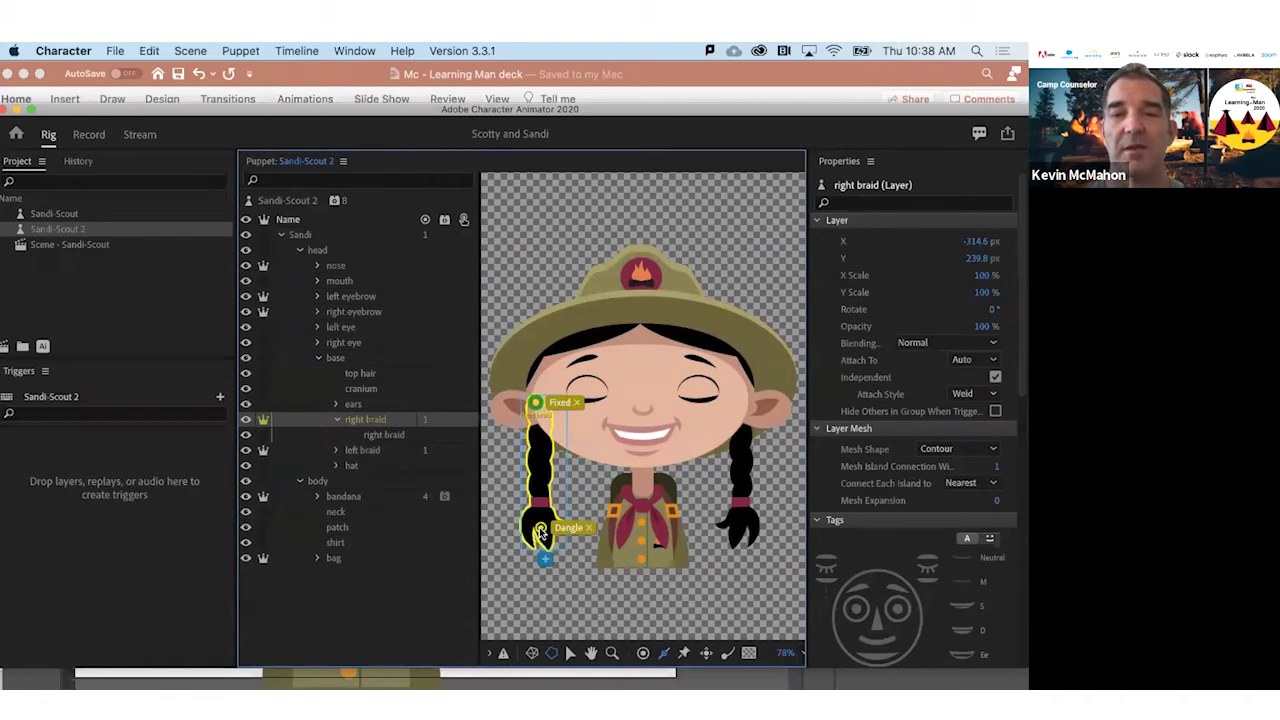
{"action": "left_click", "coordinate": [90, 138]}
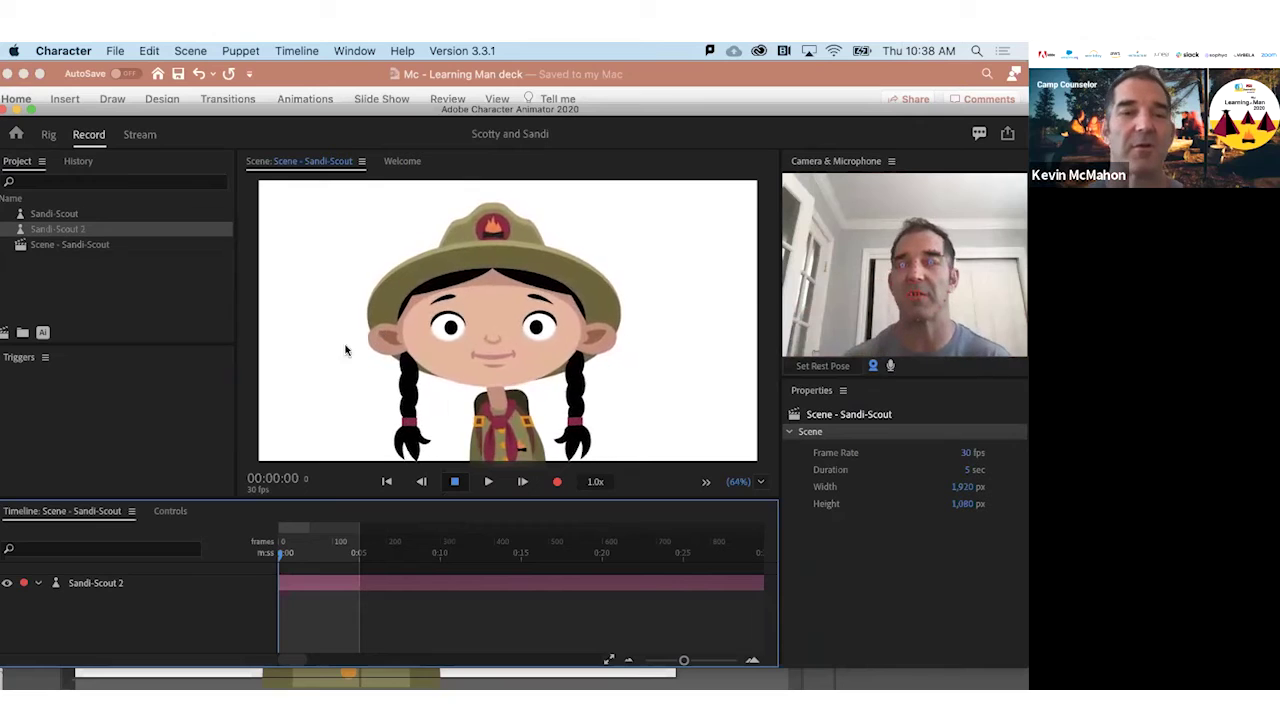
Switch the Sandi-Scout 2 track's Eye Gaze behavior from Camera Input to Keyboard Input
{"action": "left_click", "coordinate": [127, 585]}
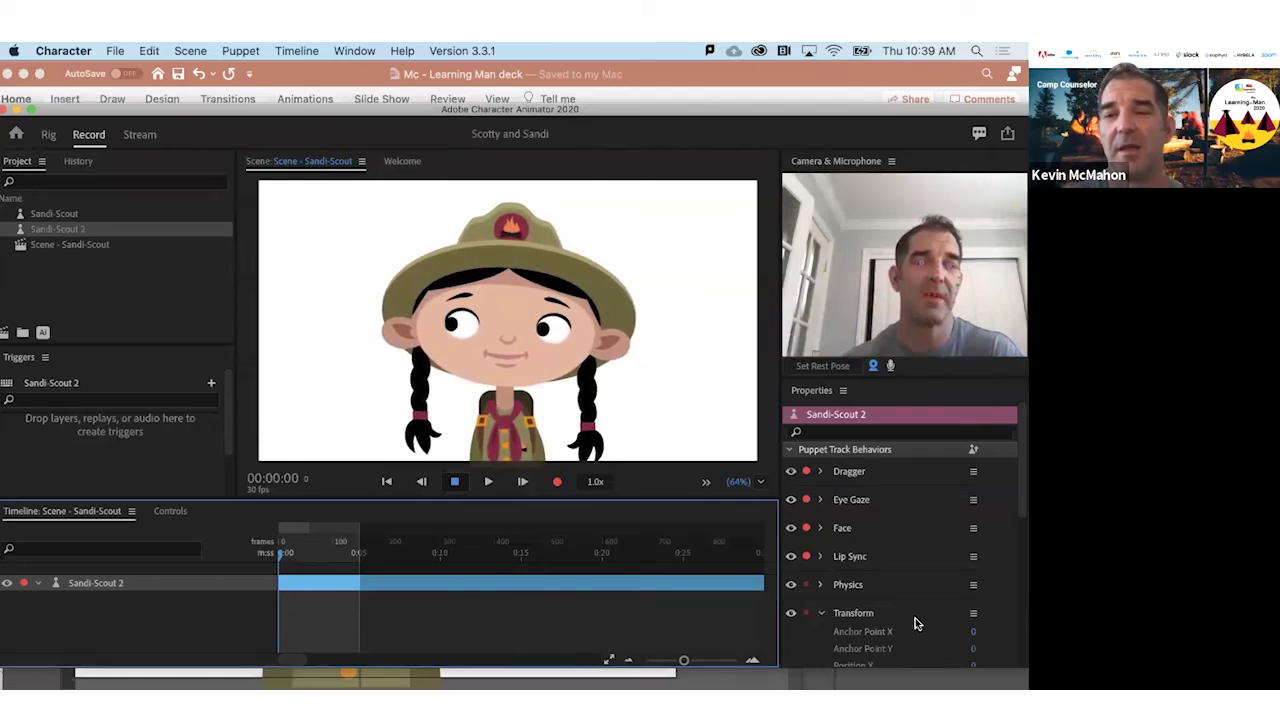
{"action": "left_click", "coordinate": [869, 590]}
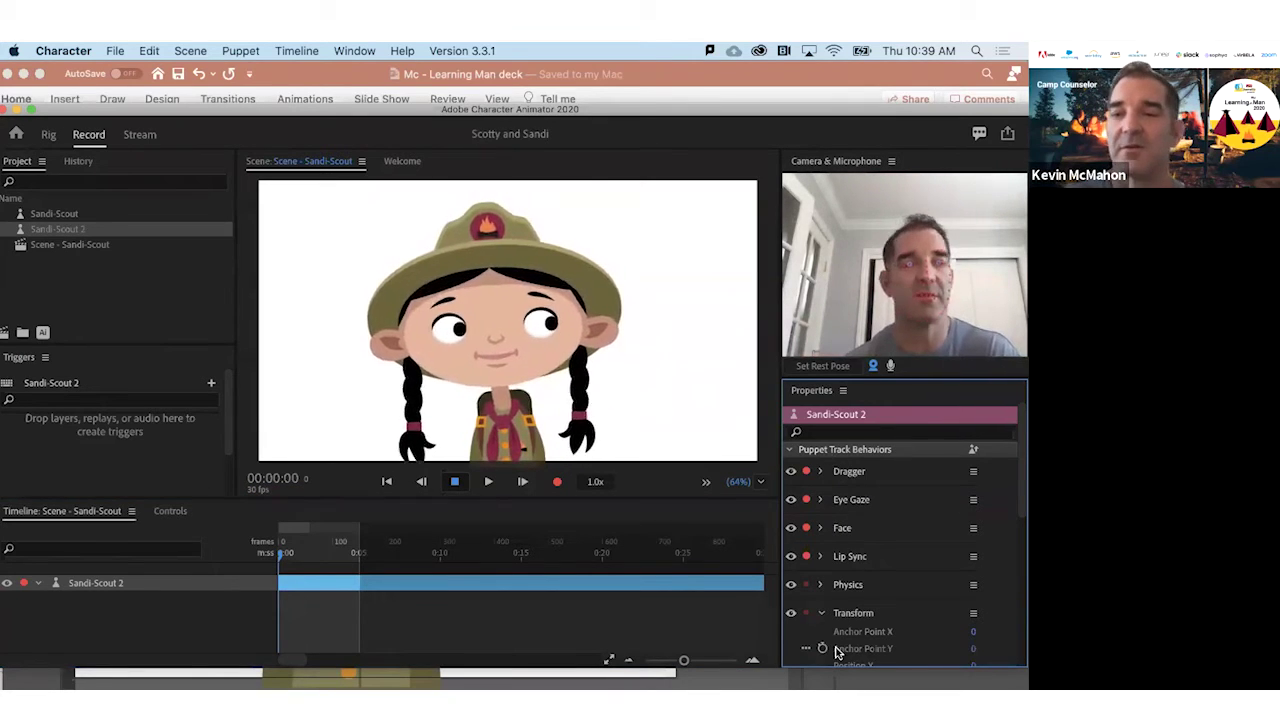
{"action": "left_click", "coordinate": [820, 499]}
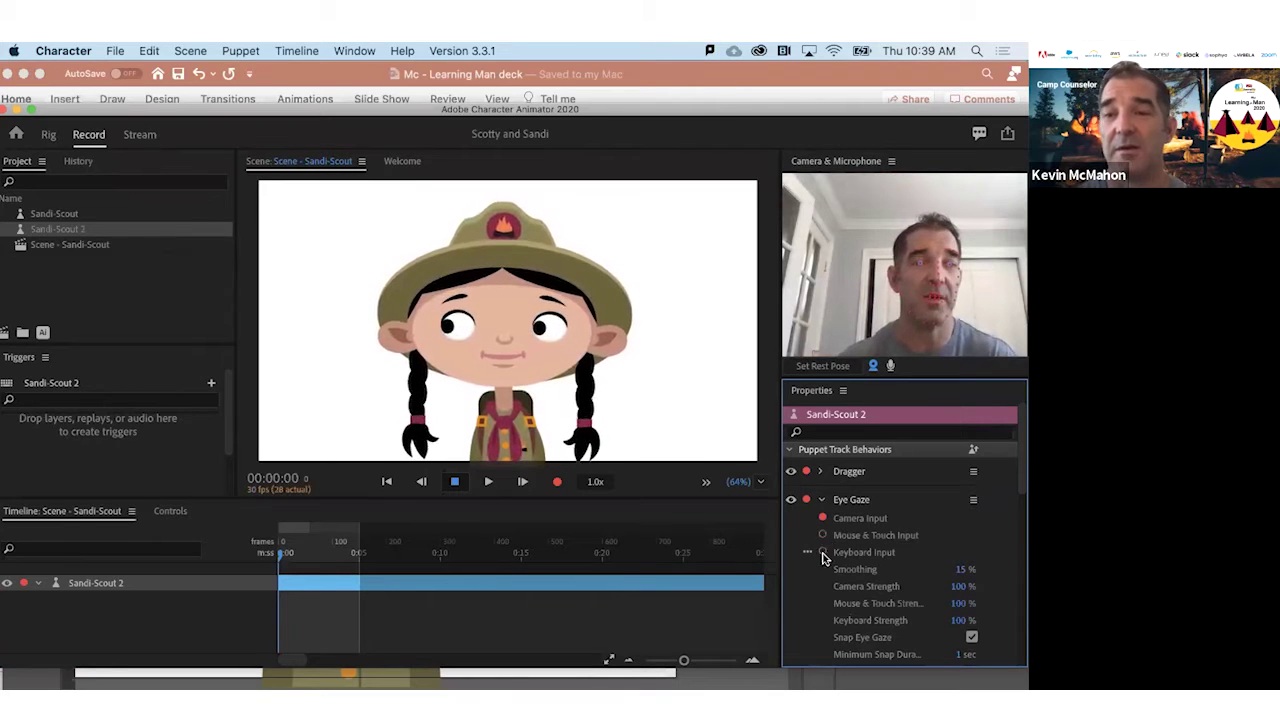
{"action": "left_click", "coordinate": [822, 553]}
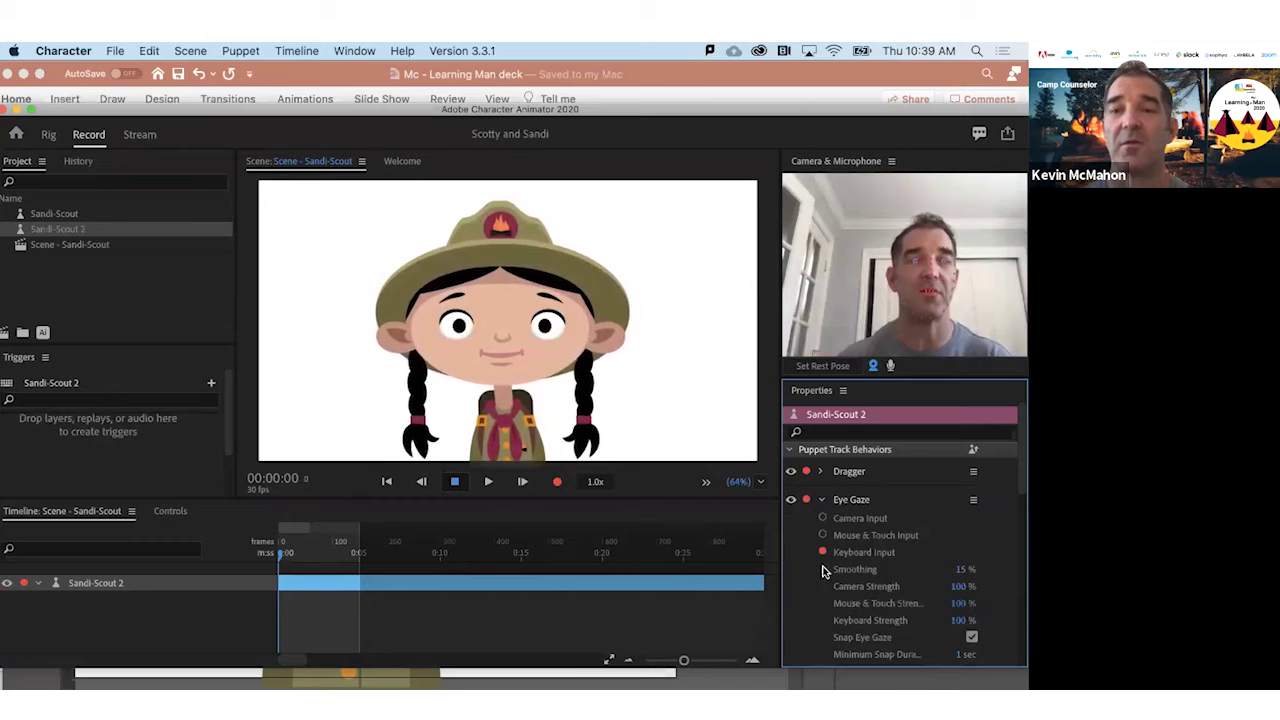
{"action": "left_click", "coordinate": [821, 500]}
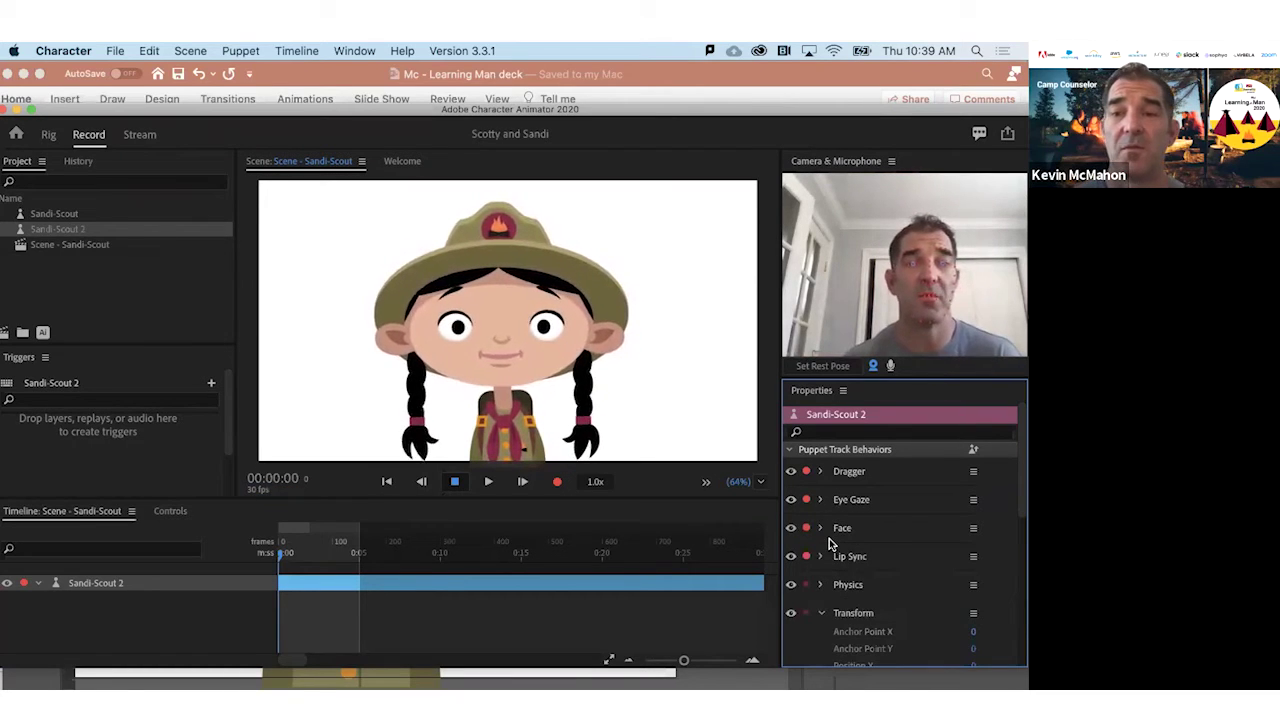
Expand the Physics behavior with its Dangle settings and set Gravity Strength to 14%
{"action": "scroll", "coordinate": [824, 560], "scroll_direction": "down", "scroll_amount": 2}
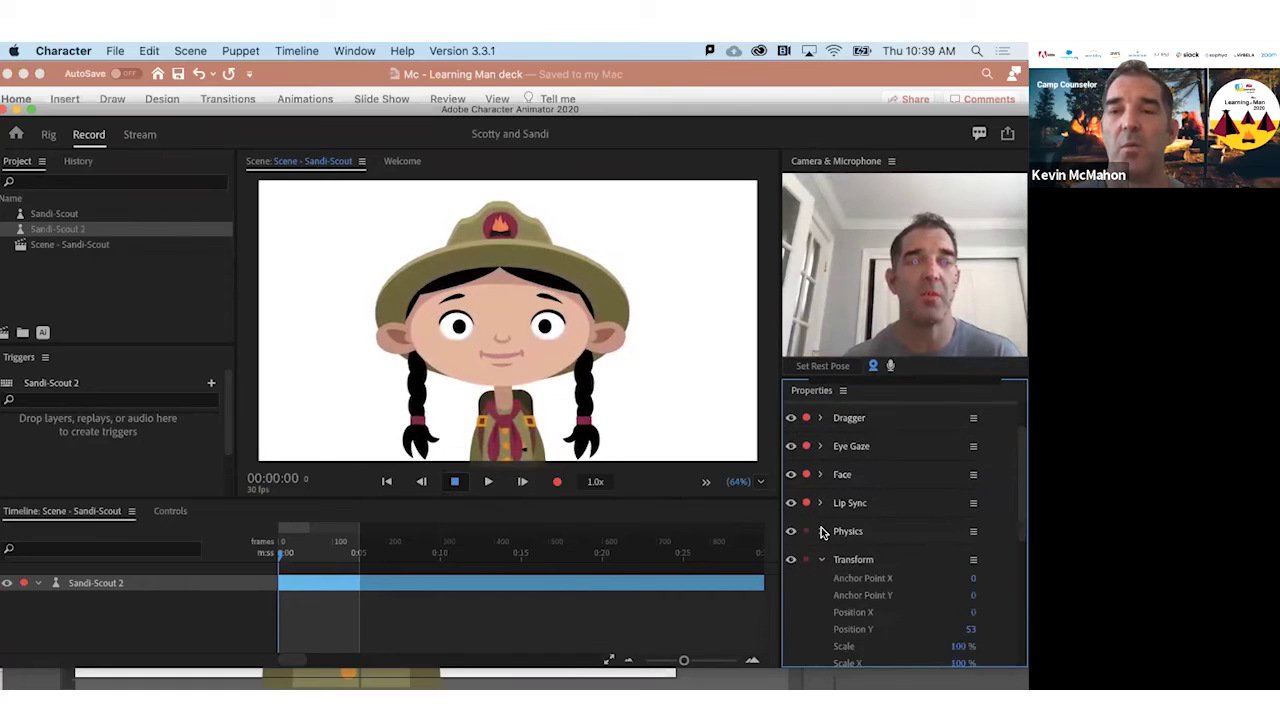
{"action": "left_click", "coordinate": [821, 531]}
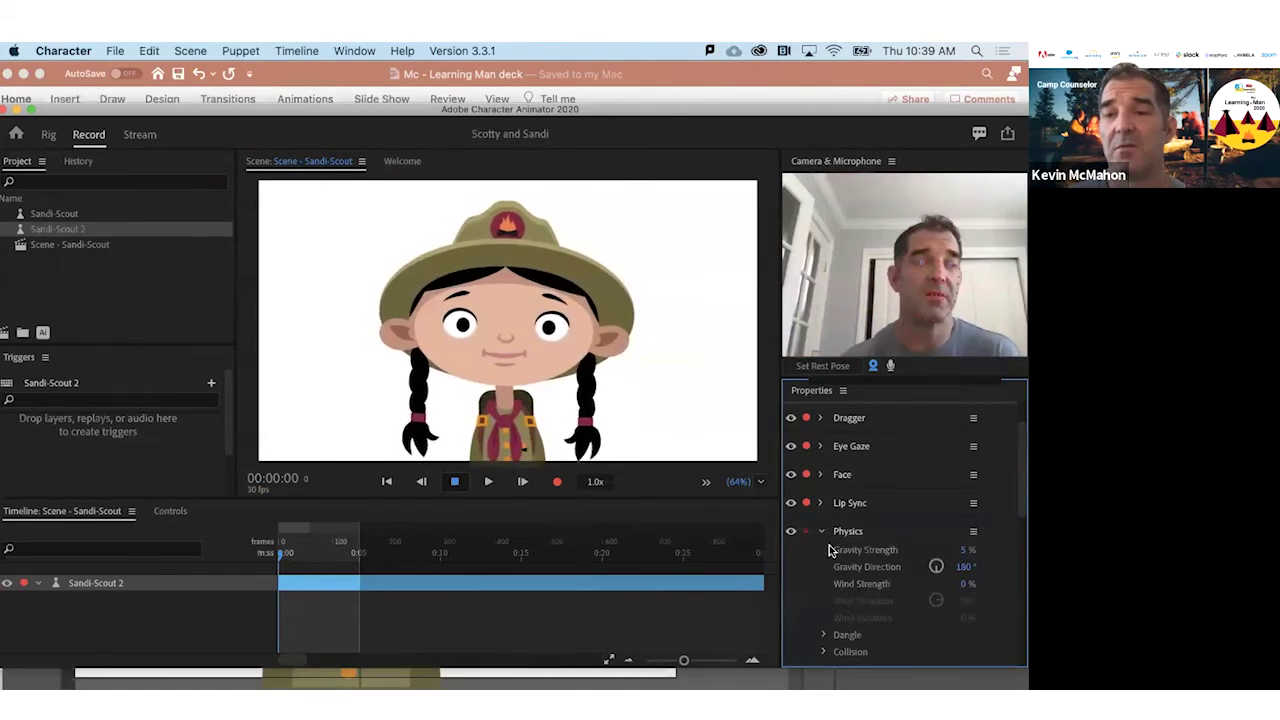
{"action": "left_click", "coordinate": [822, 635]}
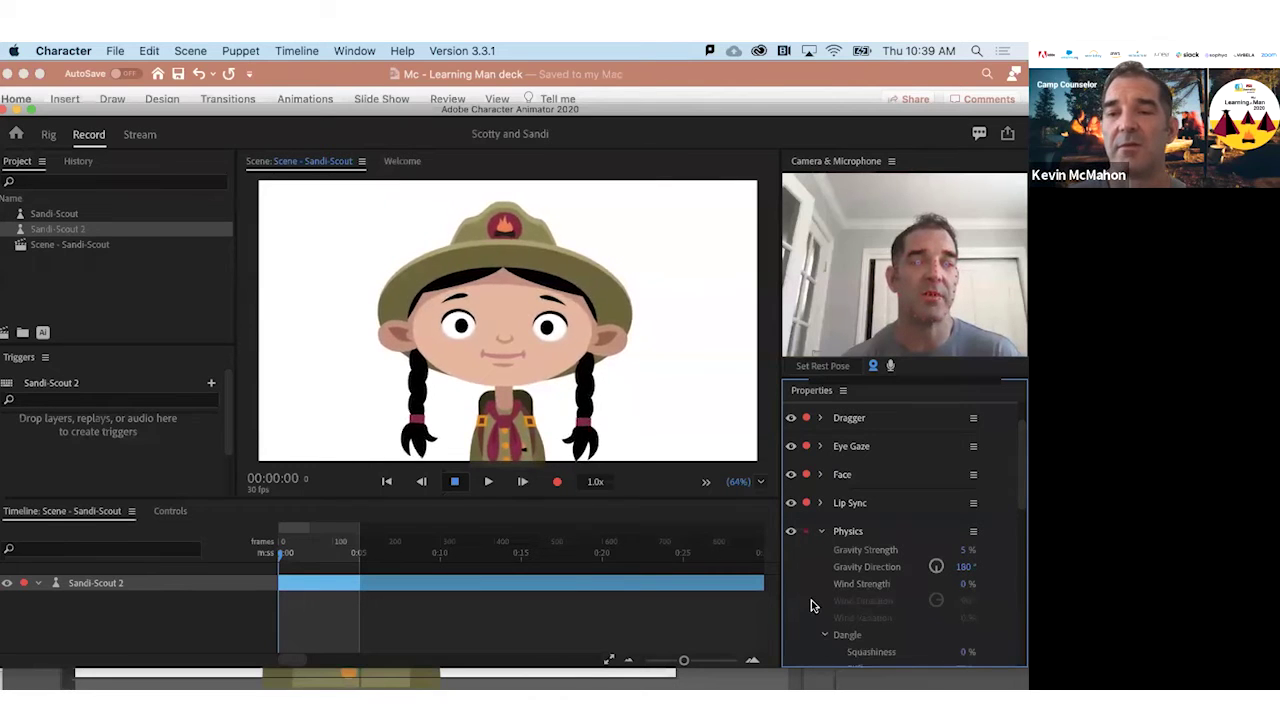
{"action": "scroll", "coordinate": [814, 603], "scroll_direction": "down", "scroll_amount": 2}
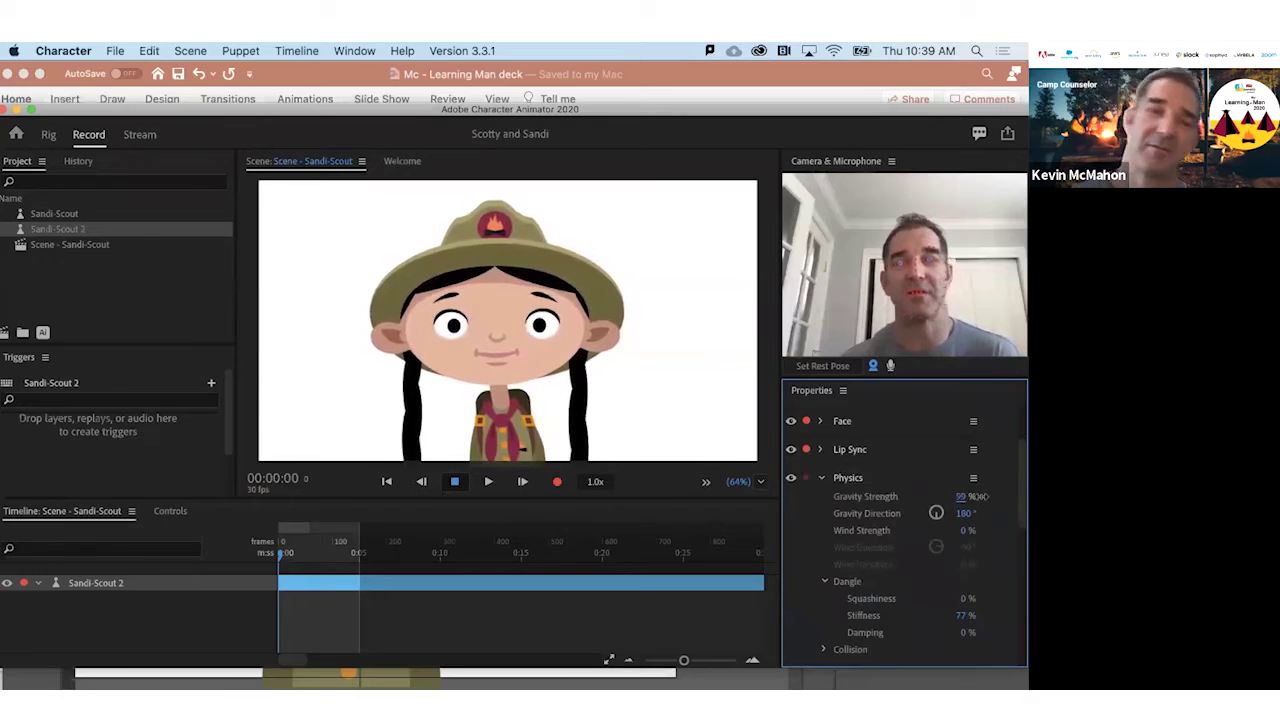
{"action": "left_click_drag", "start_coordinate": [982, 497], "coordinate": [981, 495]}
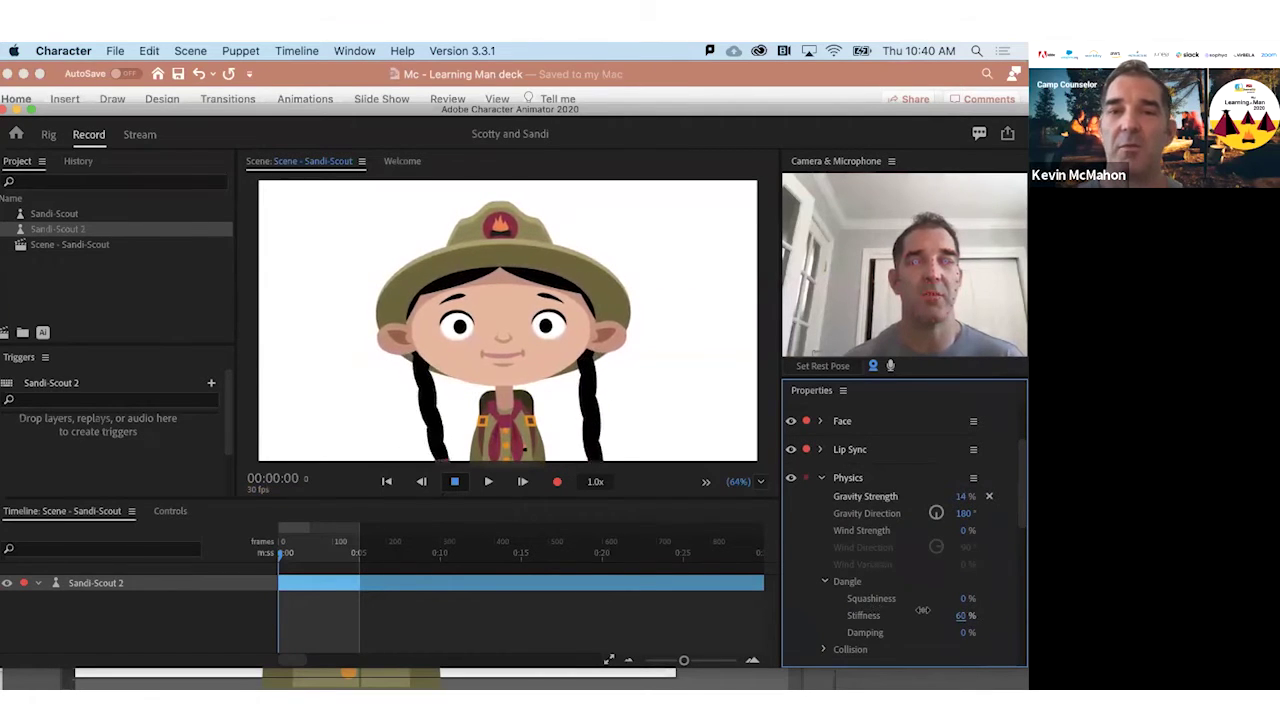
Try different Dangle Stiffness values on the braids and set Stiffness to 74%
{"action": "left_click_drag", "start_coordinate": [908, 612], "coordinate": [912, 608]}
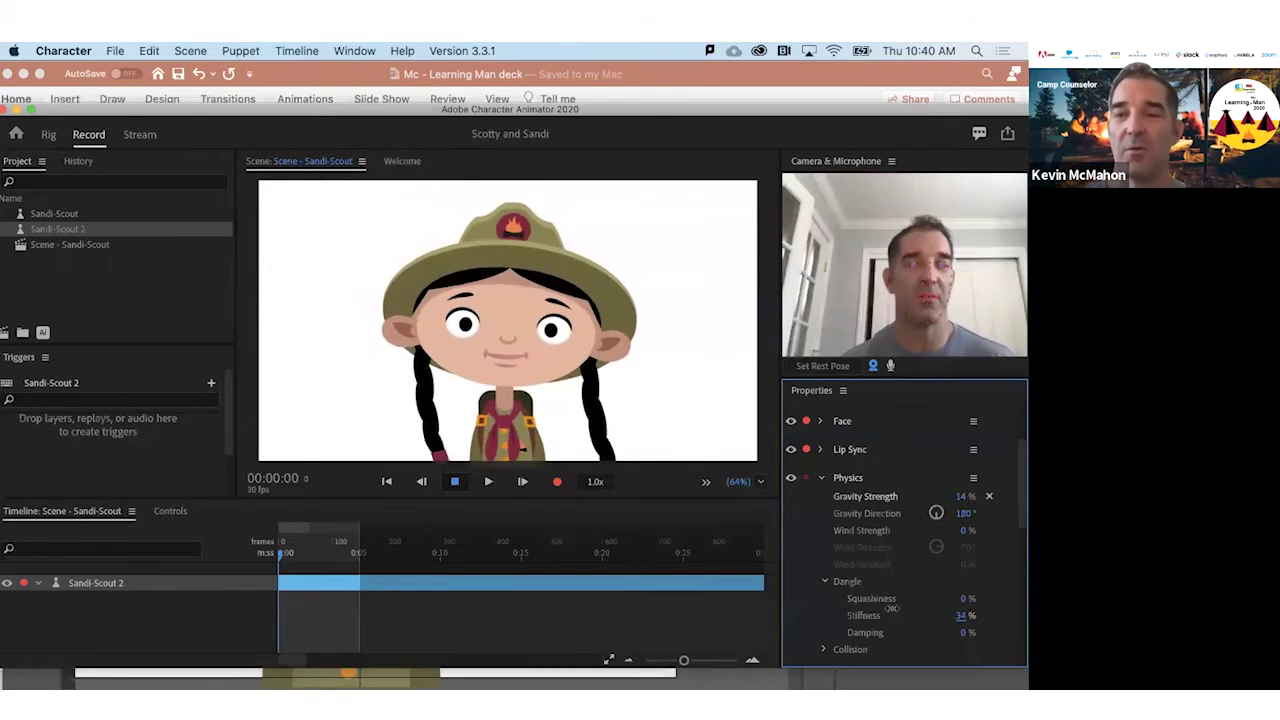
{"action": "left_click_drag", "start_coordinate": [916, 608], "coordinate": [910, 608]}
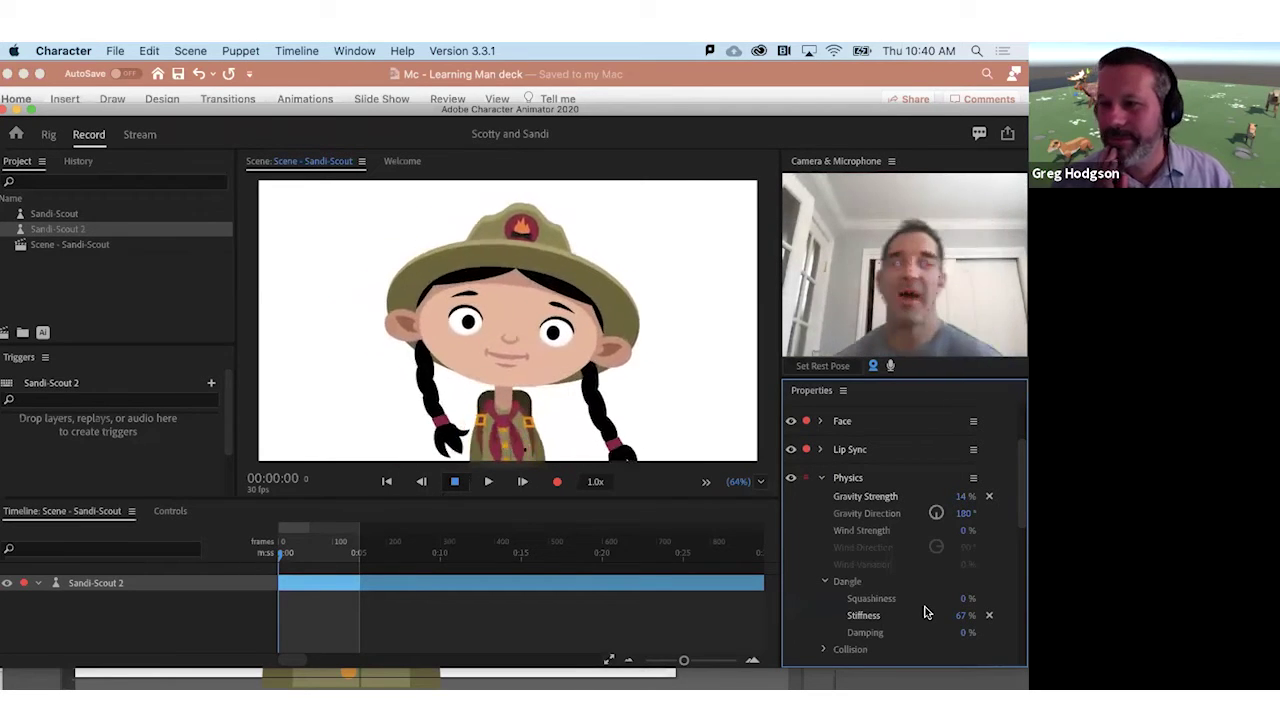
{"action": "mouse_move", "coordinate": [956, 615]}
{"action": "left_mouse_down"}
{"action": "mouse_move", "coordinate": [932, 616]}
{"action": "mouse_move", "coordinate": [953, 605]}
{"action": "left_mouse_up"}
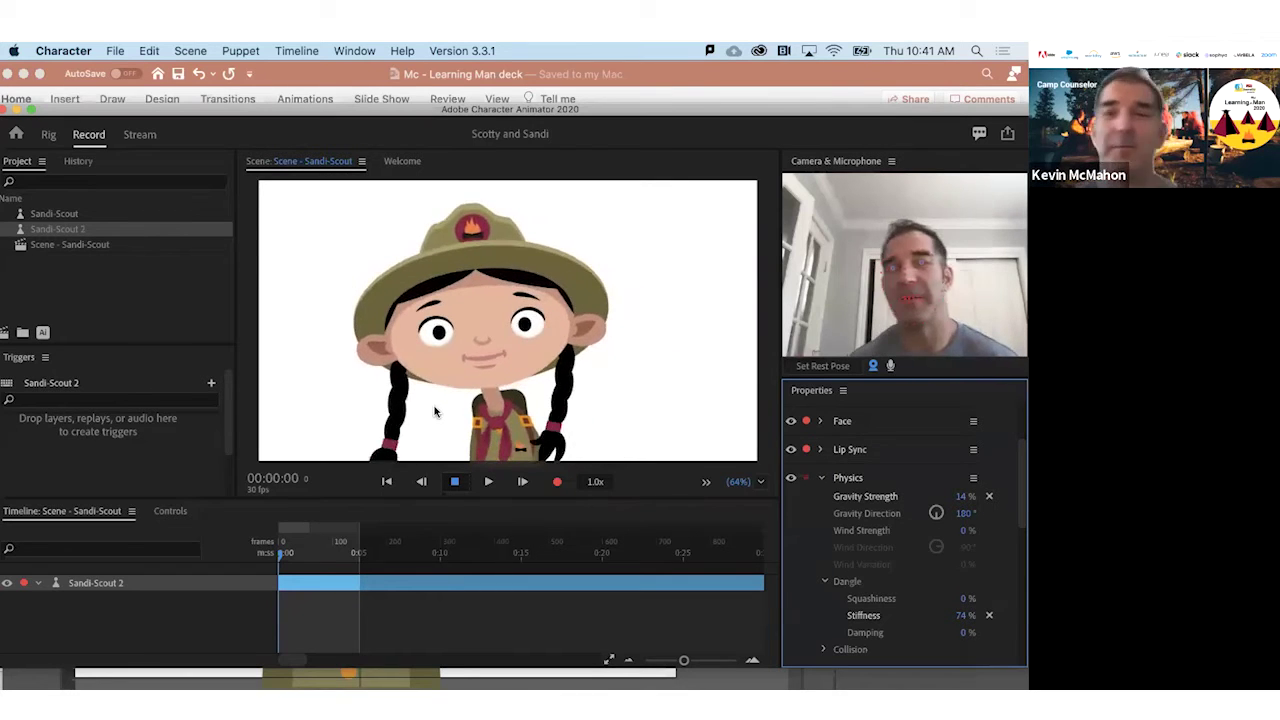
Return to rigging and examine the right braid's tags, the bandana's Physics settings and the list of behaviors that can be added
{"action": "left_click", "coordinate": [48, 135]}
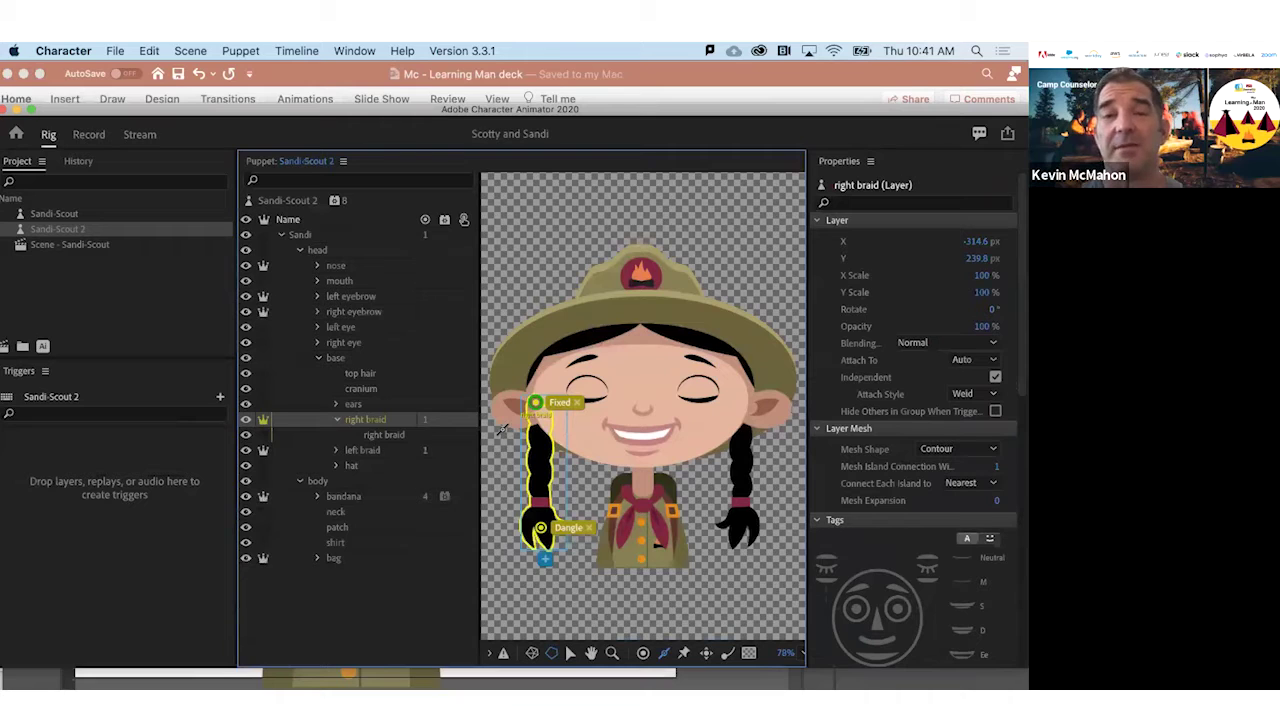
{"action": "scroll", "coordinate": [918, 556], "scroll_direction": "down", "scroll_amount": 5}
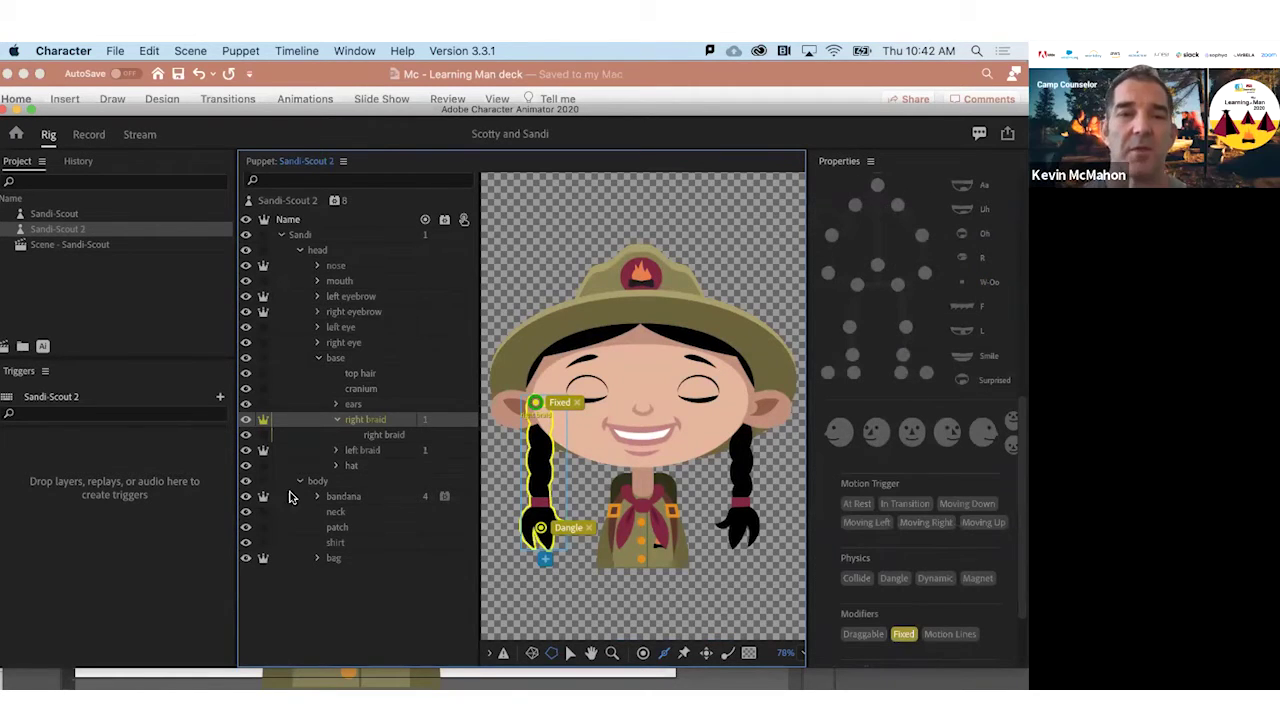
{"action": "left_click", "coordinate": [345, 497]}
{"action": "scroll", "coordinate": [975, 512], "scroll_direction": "down", "scroll_amount": 5}
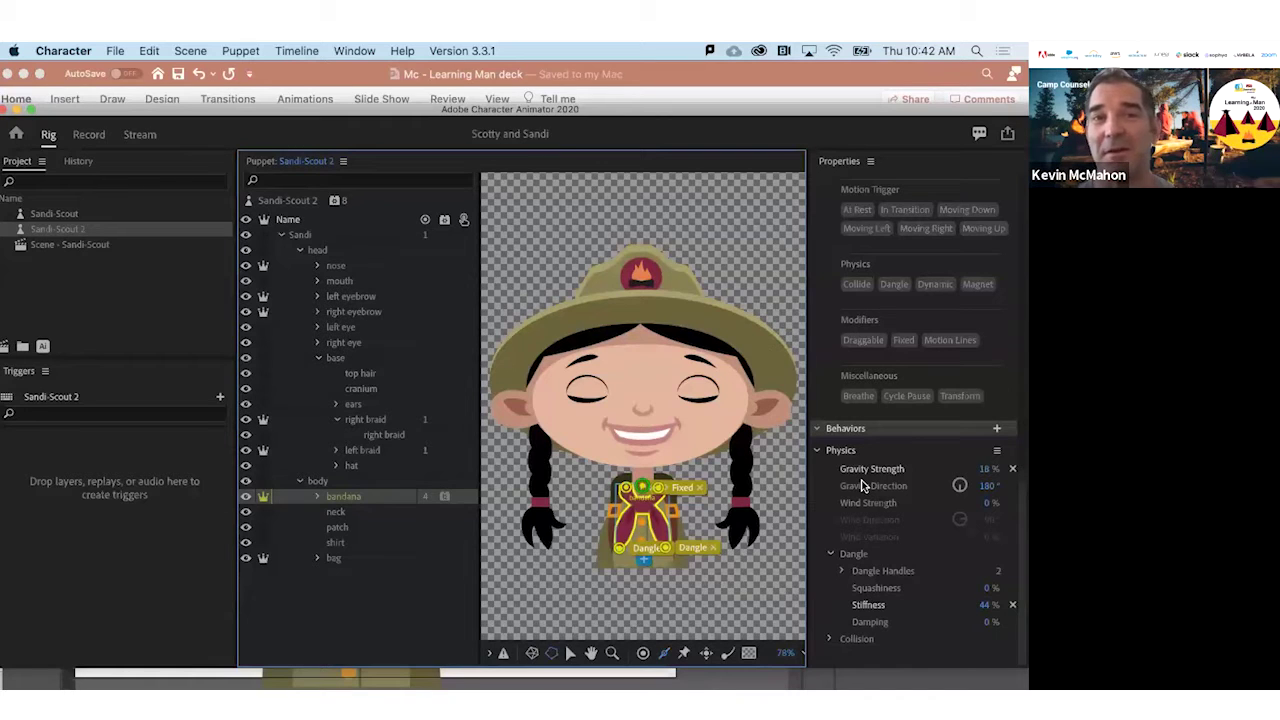
{"action": "left_click", "coordinate": [997, 429]}
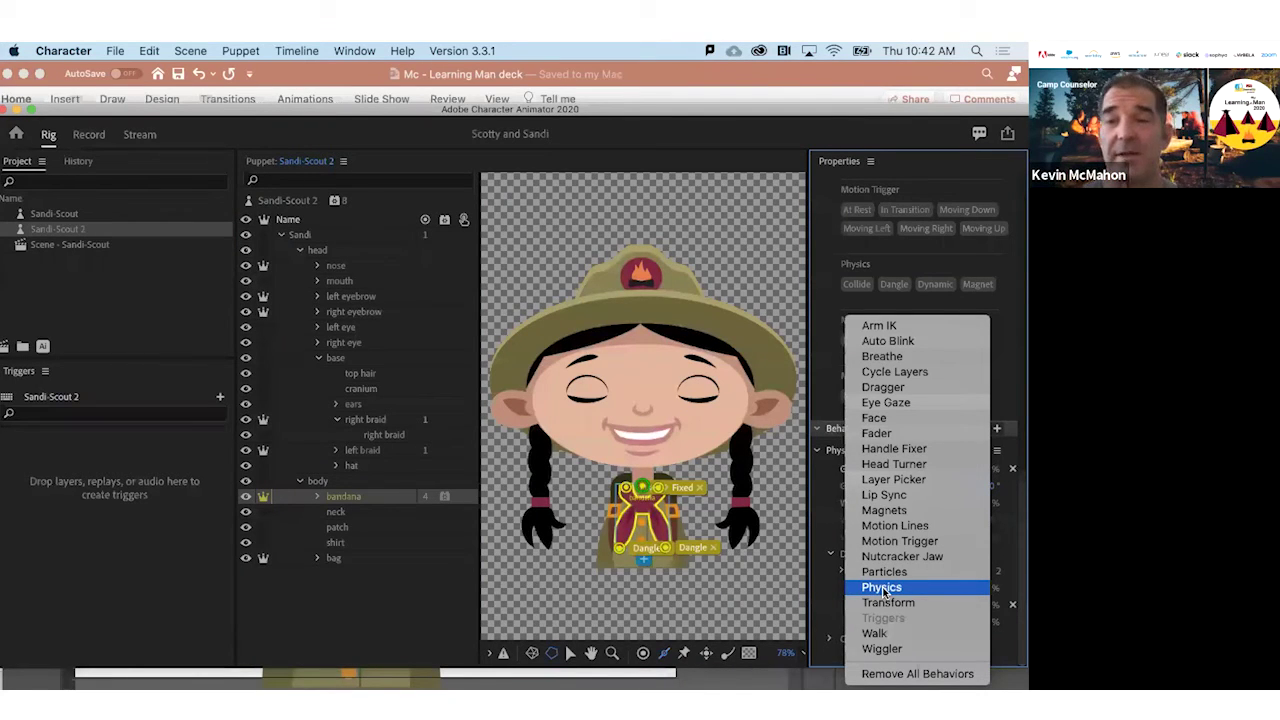
{"action": "left_click", "coordinate": [819, 527]}
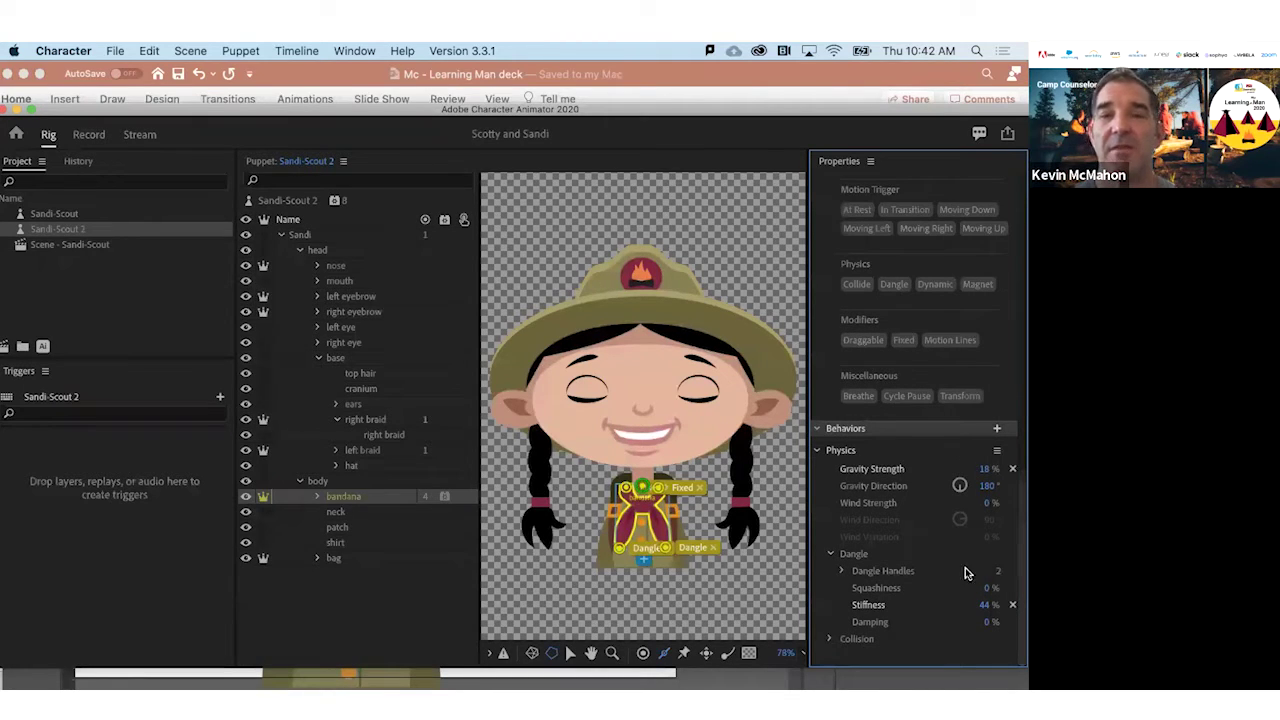
Review the tags and behaviors of the top-level Sandi layer, check the puppet in the Record workspace and return to rigging
{"action": "left_click", "coordinate": [297, 238]}
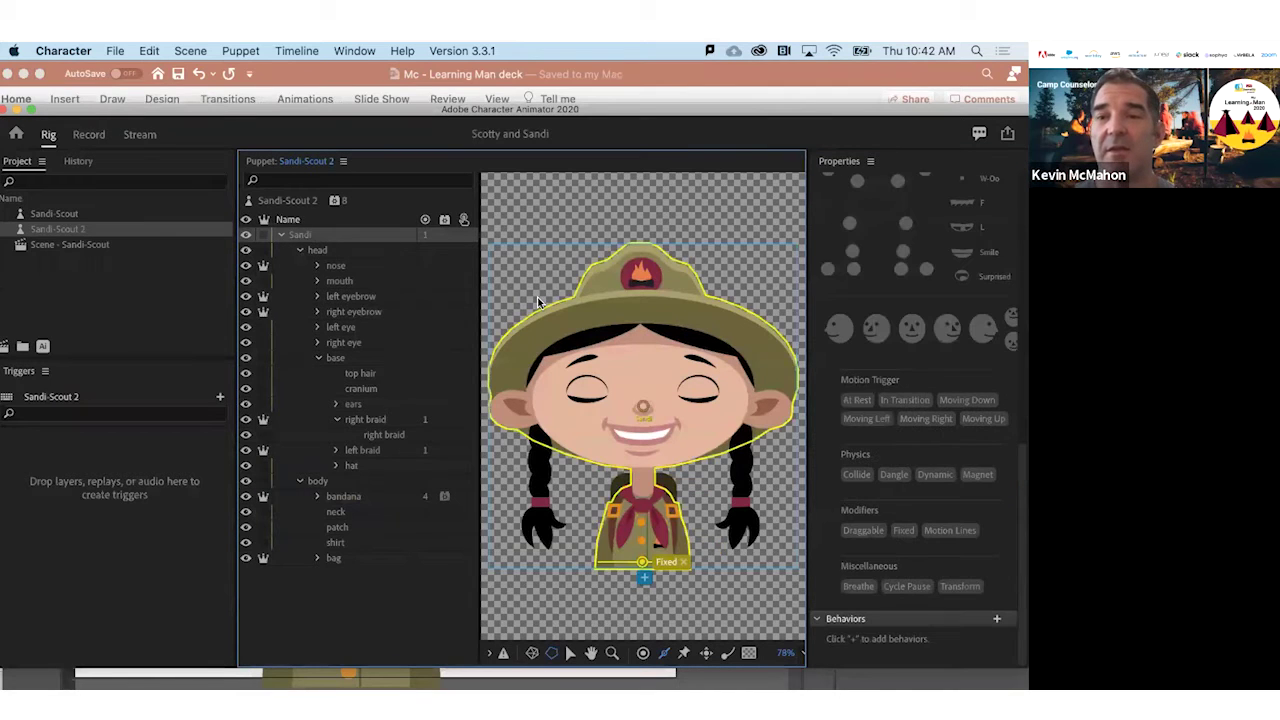
{"action": "scroll", "coordinate": [838, 485], "scroll_direction": "up", "scroll_amount": 5}
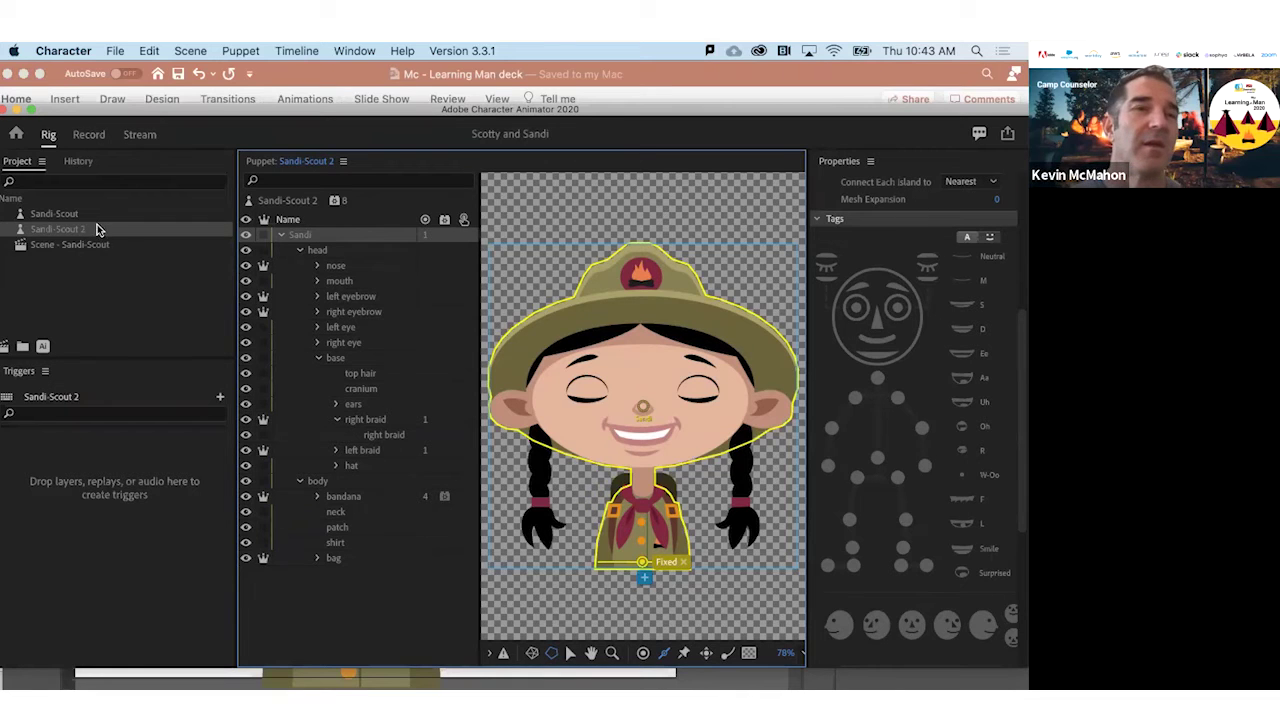
{"action": "left_click", "coordinate": [86, 141]}
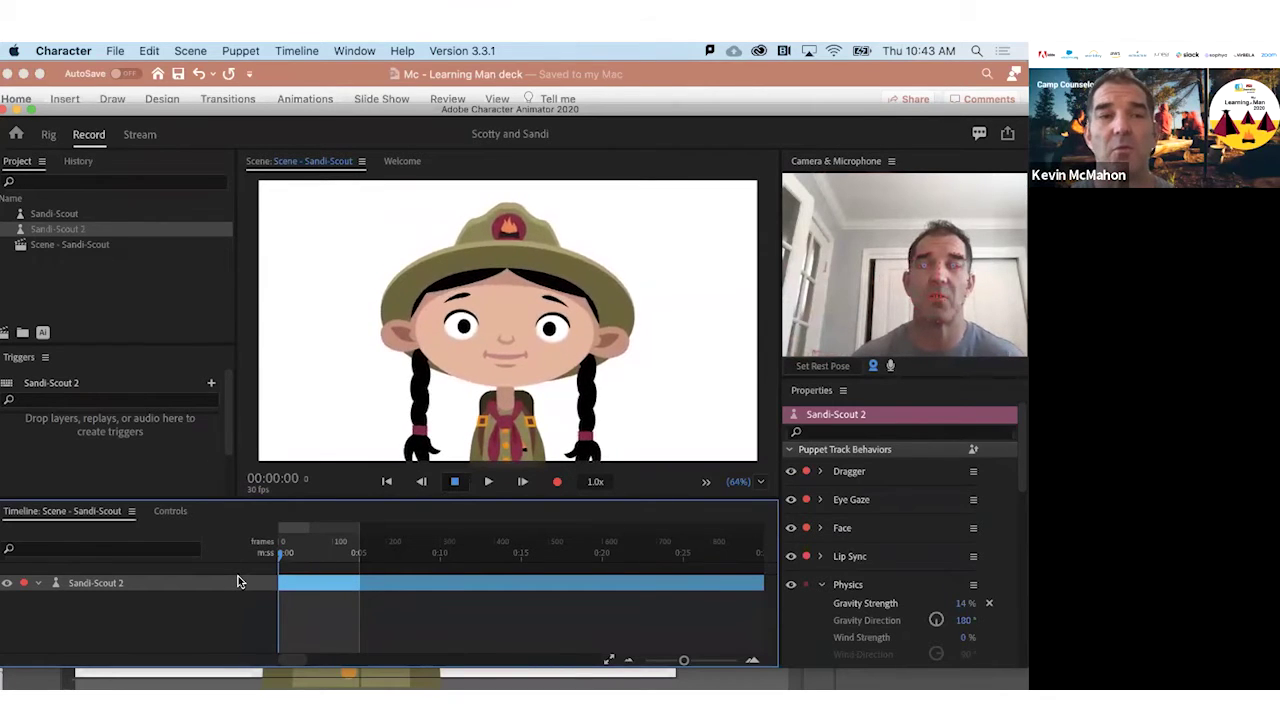
{"action": "left_click", "coordinate": [49, 137]}
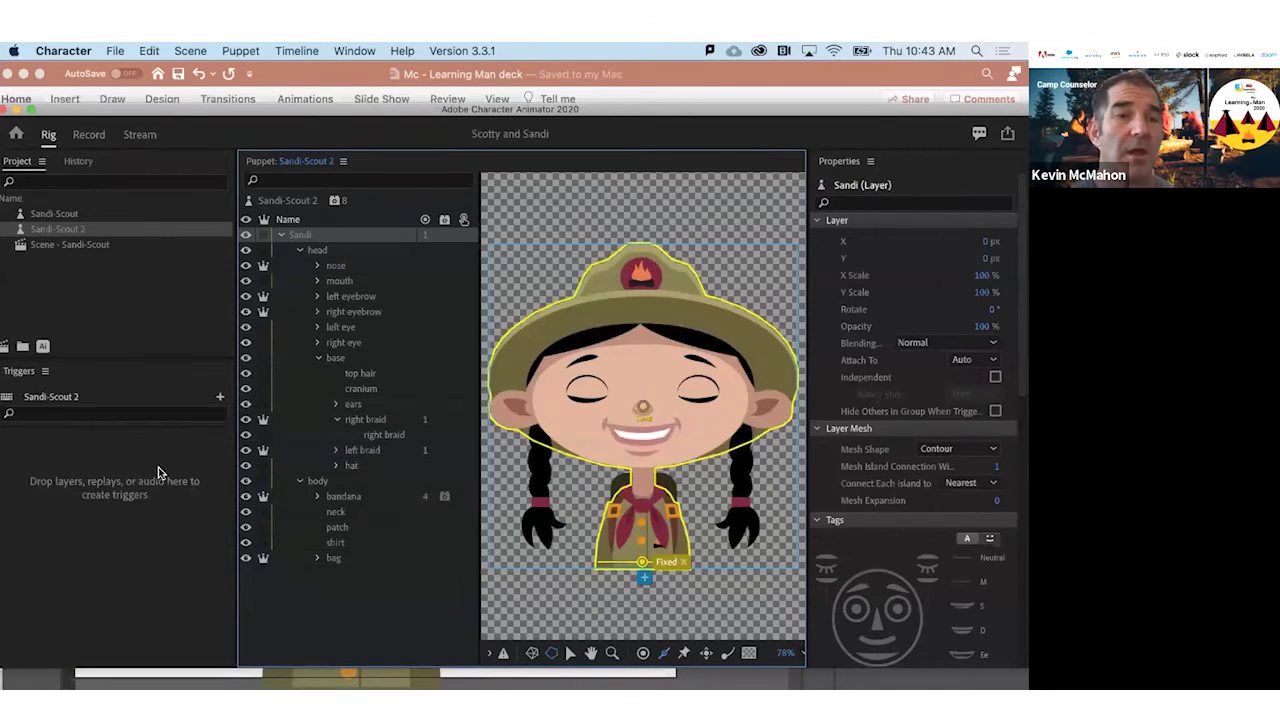
Create a new trigger for Sandi-Scout 2 and name it blink
{"action": "left_click", "coordinate": [168, 396]}
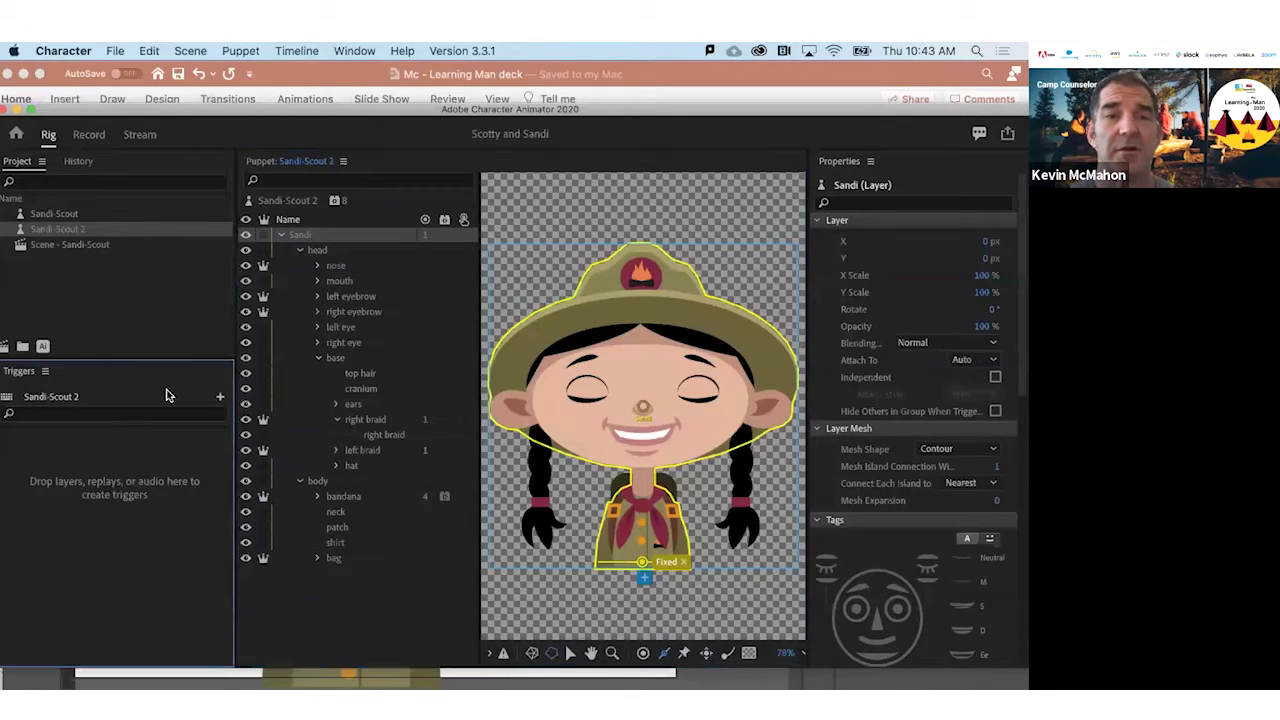
{"action": "left_click", "coordinate": [220, 398]}
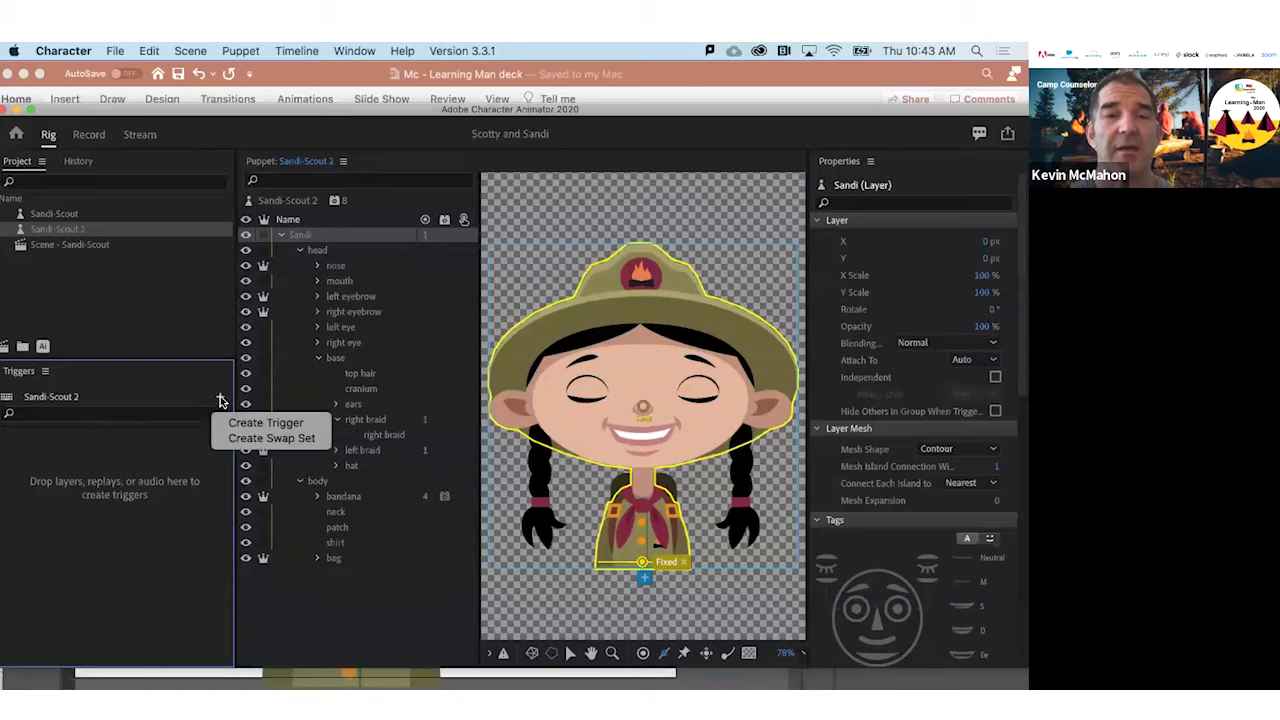
{"action": "left_click", "coordinate": [252, 424]}
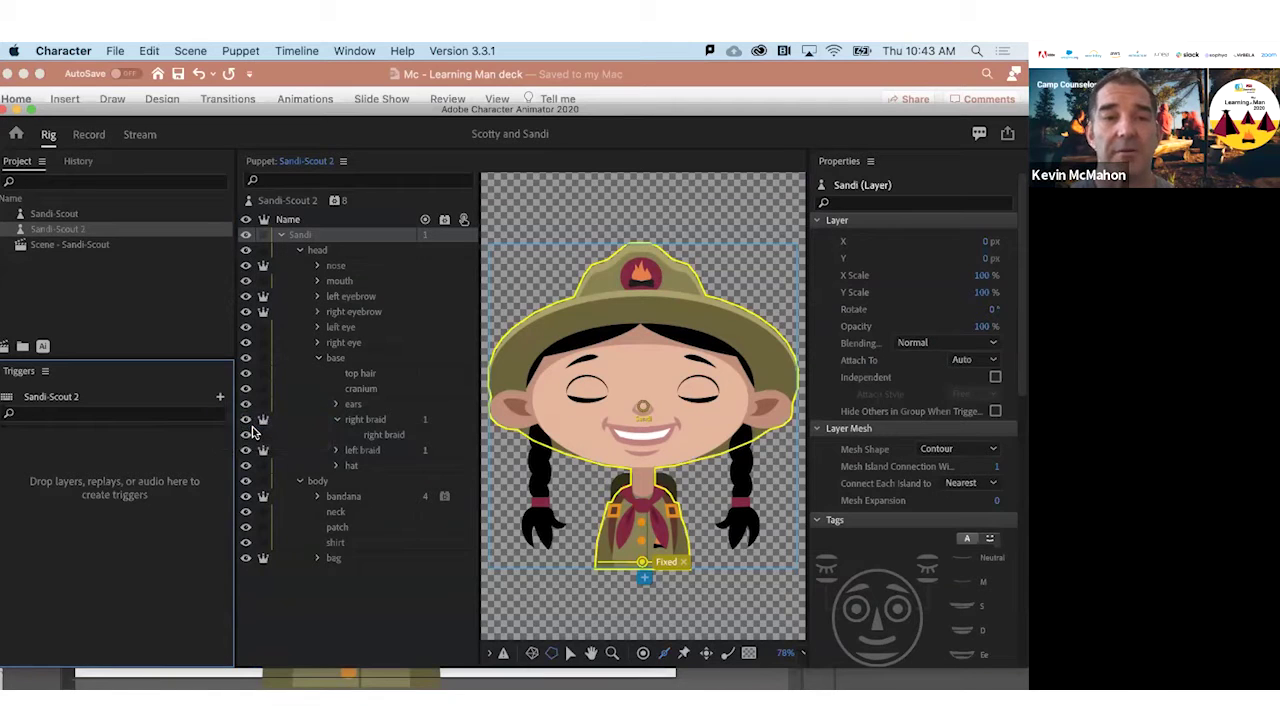
{"action": "double_click", "coordinate": [80, 441]}
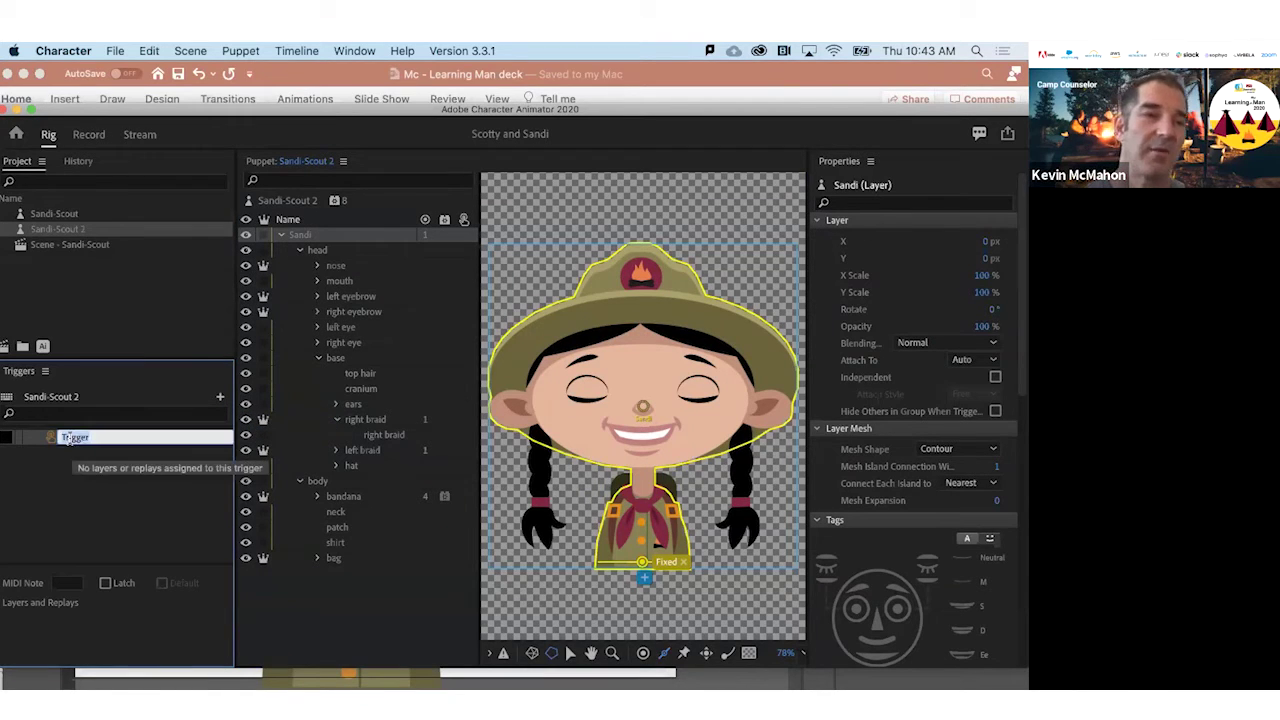
{"action": "type", "text": "blink"}
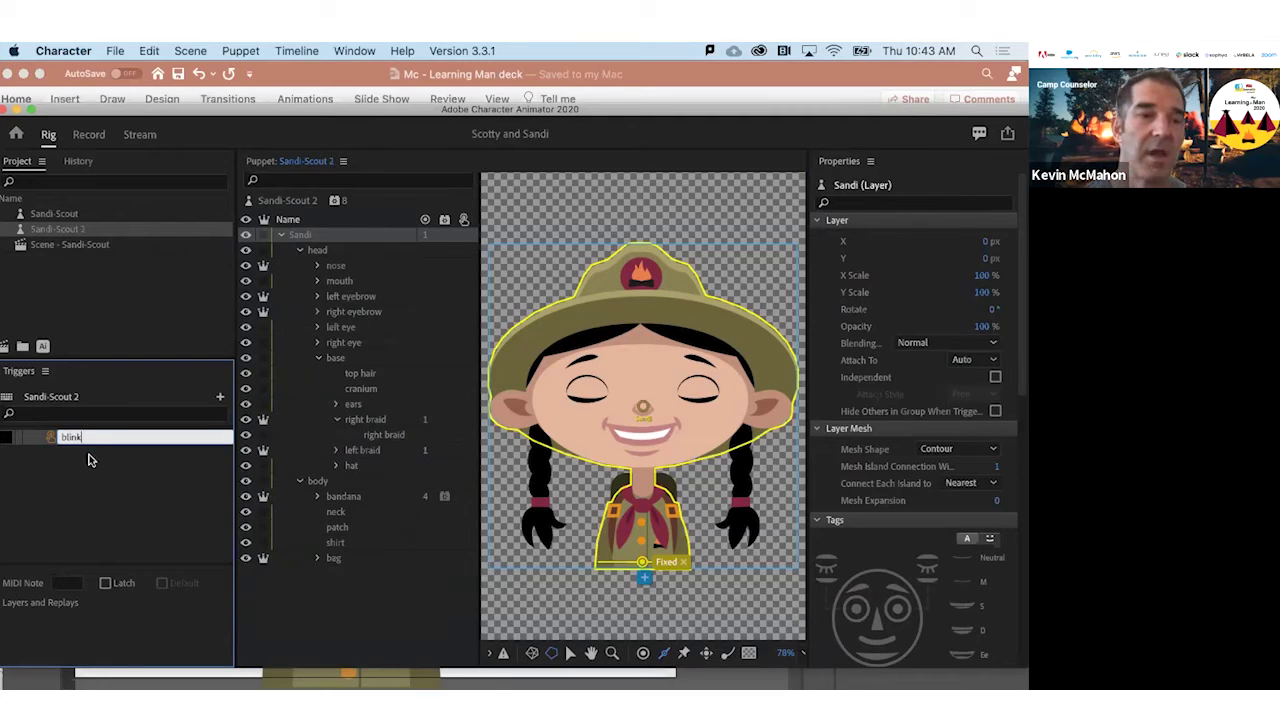
{"action": "key", "text": "Escape"}
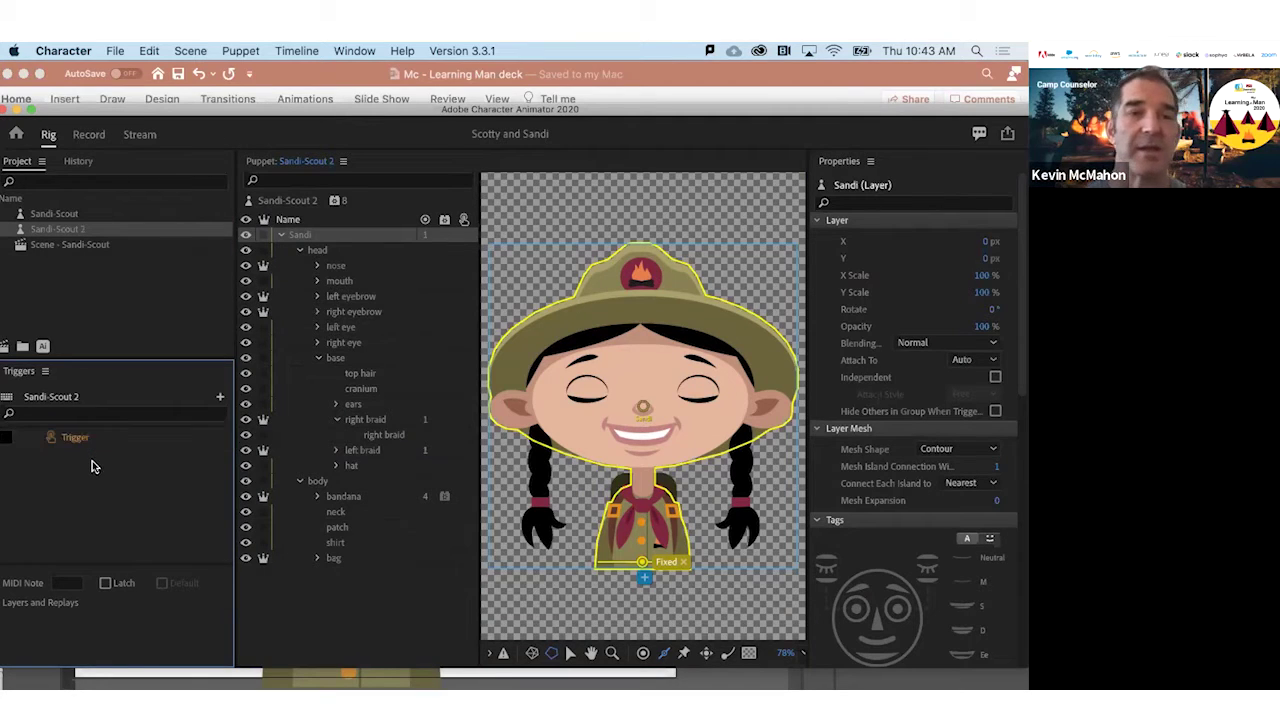
{"action": "left_click", "coordinate": [92, 466]}
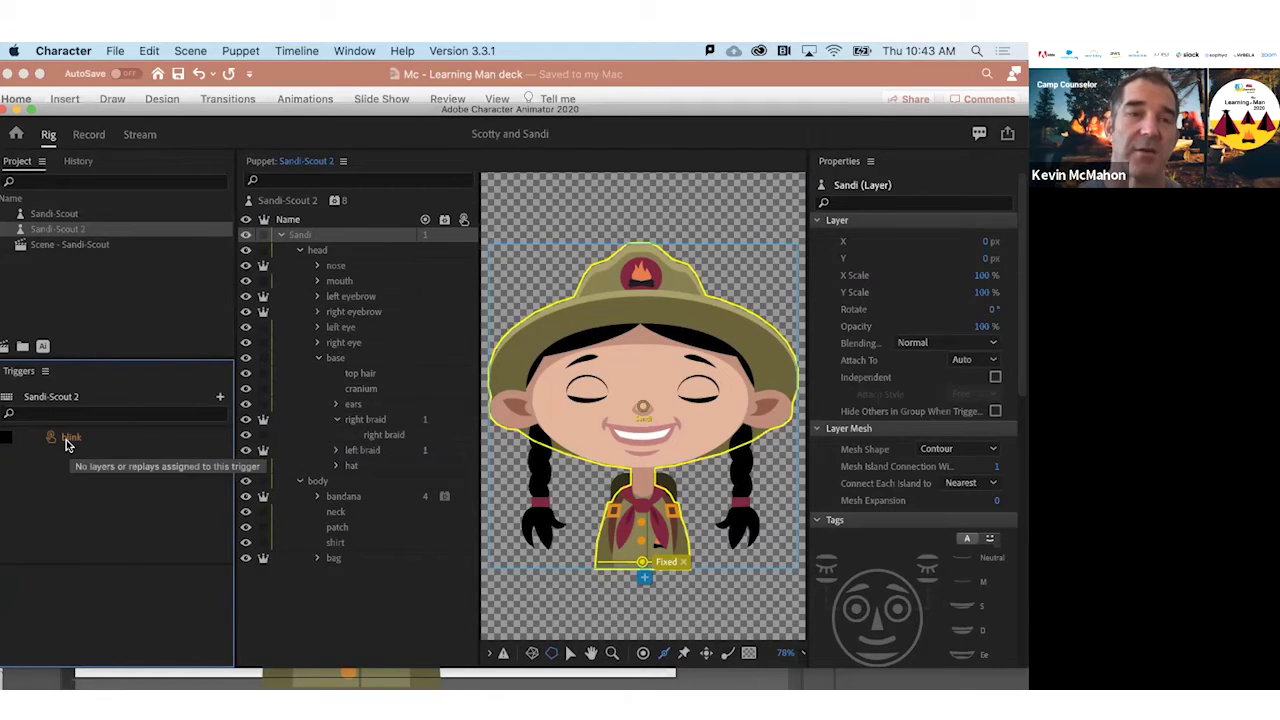
Add the left blink and right blink layers of the eyes to the blink trigger
{"action": "left_click", "coordinate": [317, 327]}
{"action": "left_click", "coordinate": [348, 343]}
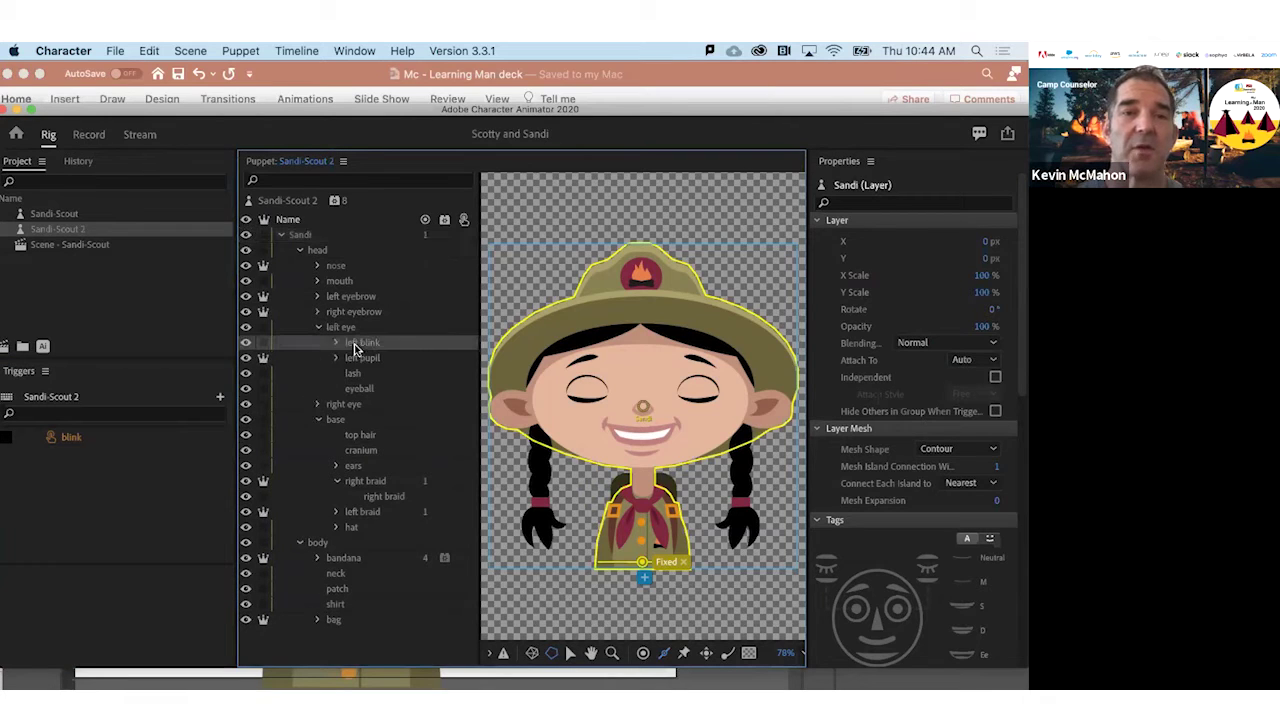
{"action": "left_click", "coordinate": [318, 404]}
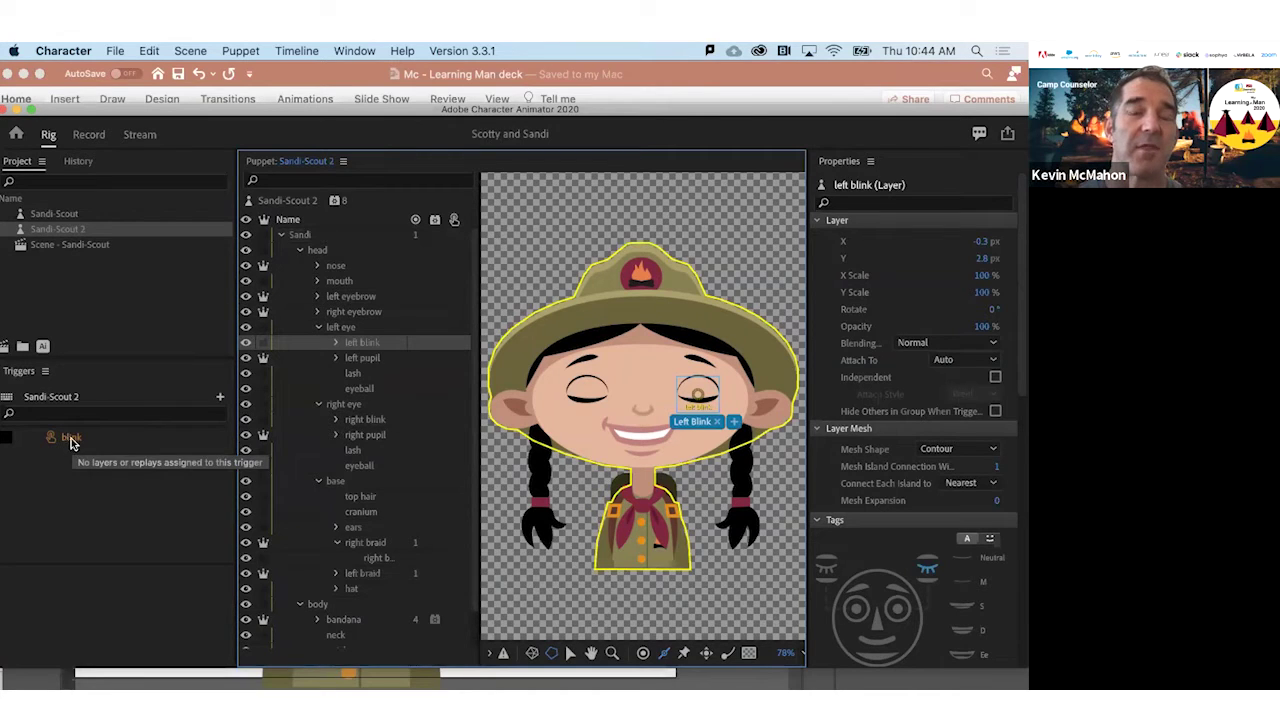
{"action": "left_click_drag", "start_coordinate": [355, 344], "coordinate": [83, 438]}
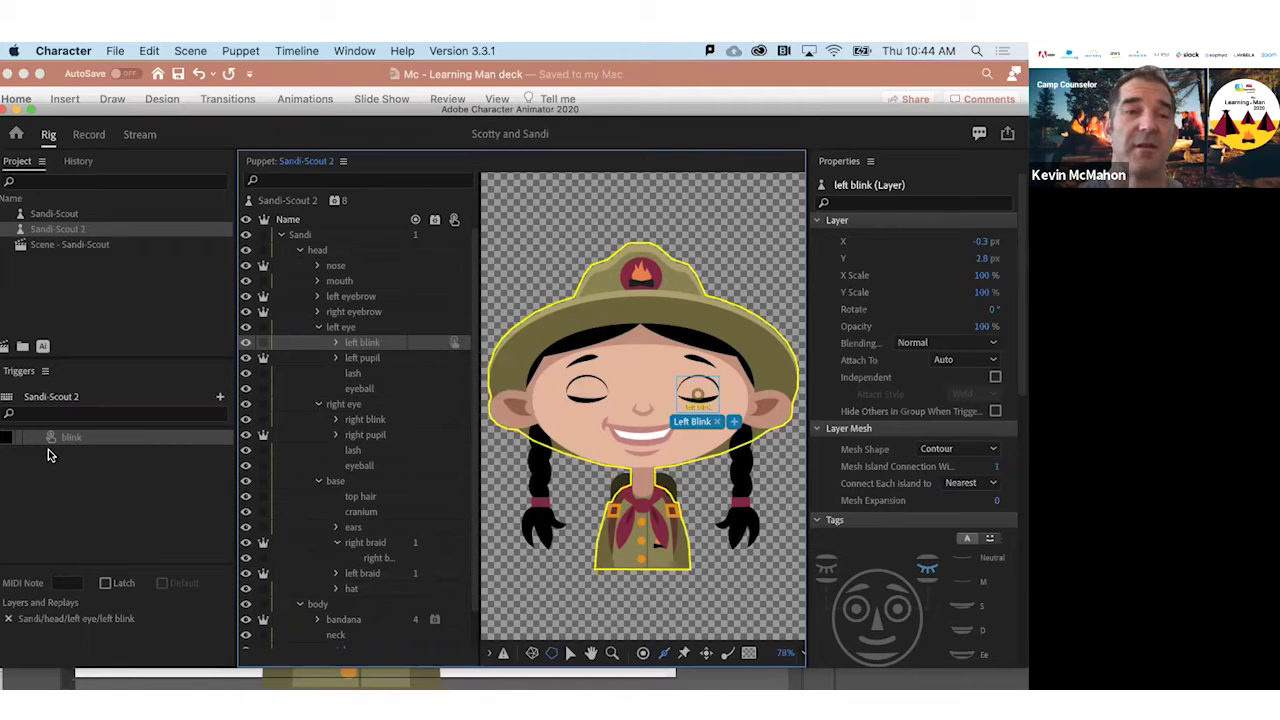
{"action": "left_click", "coordinate": [376, 421]}
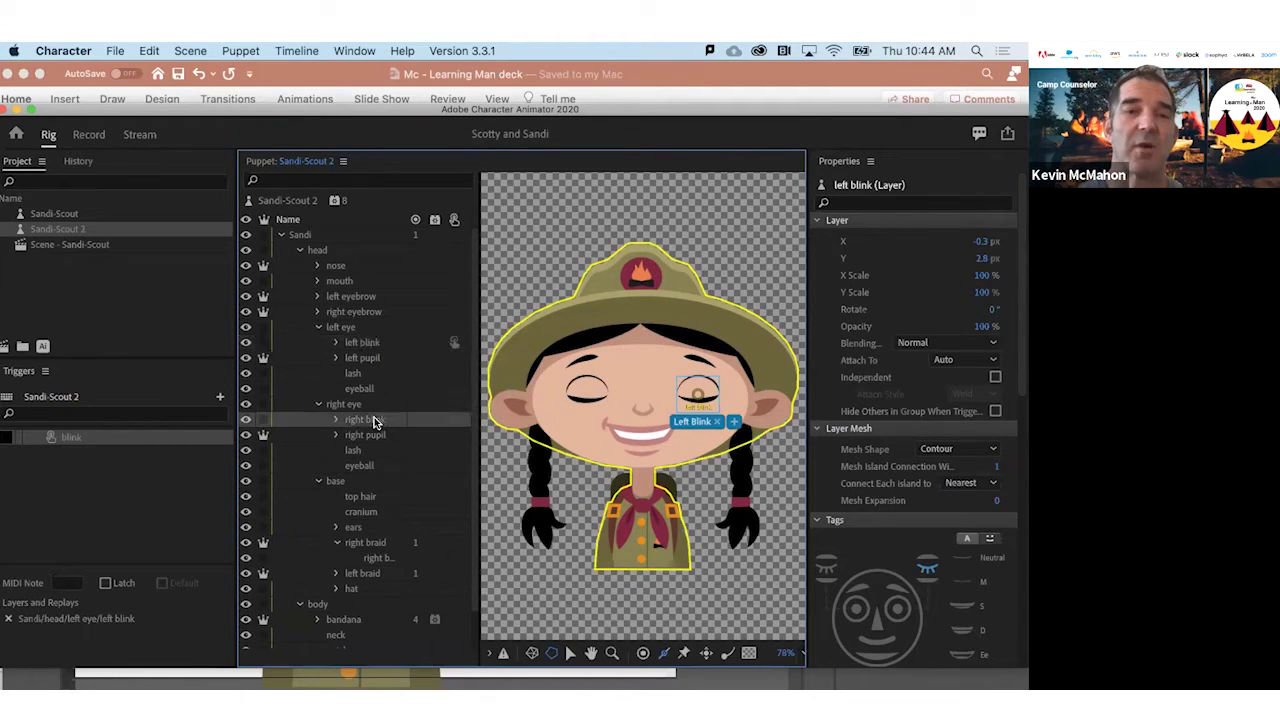
{"action": "left_click_drag", "start_coordinate": [376, 421], "coordinate": [130, 445]}
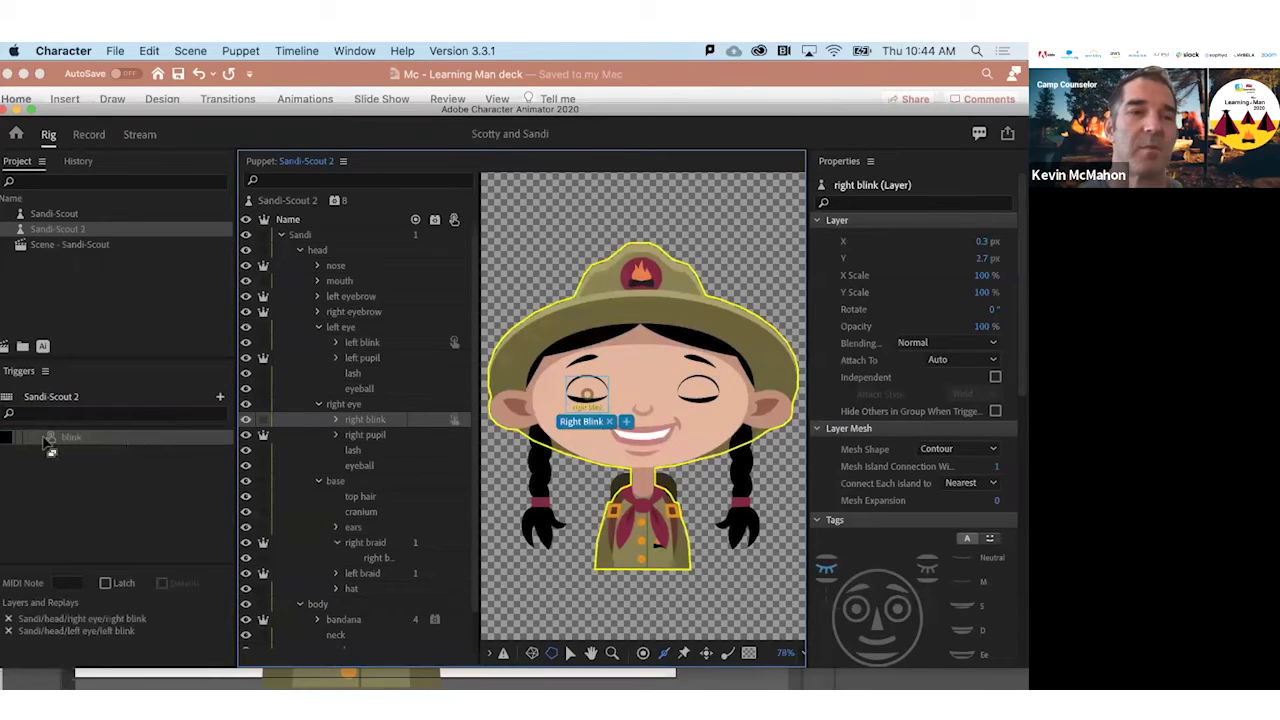
Assign the A key to the blink trigger and switch to the Record workspace
{"action": "left_click", "coordinate": [5, 441]}
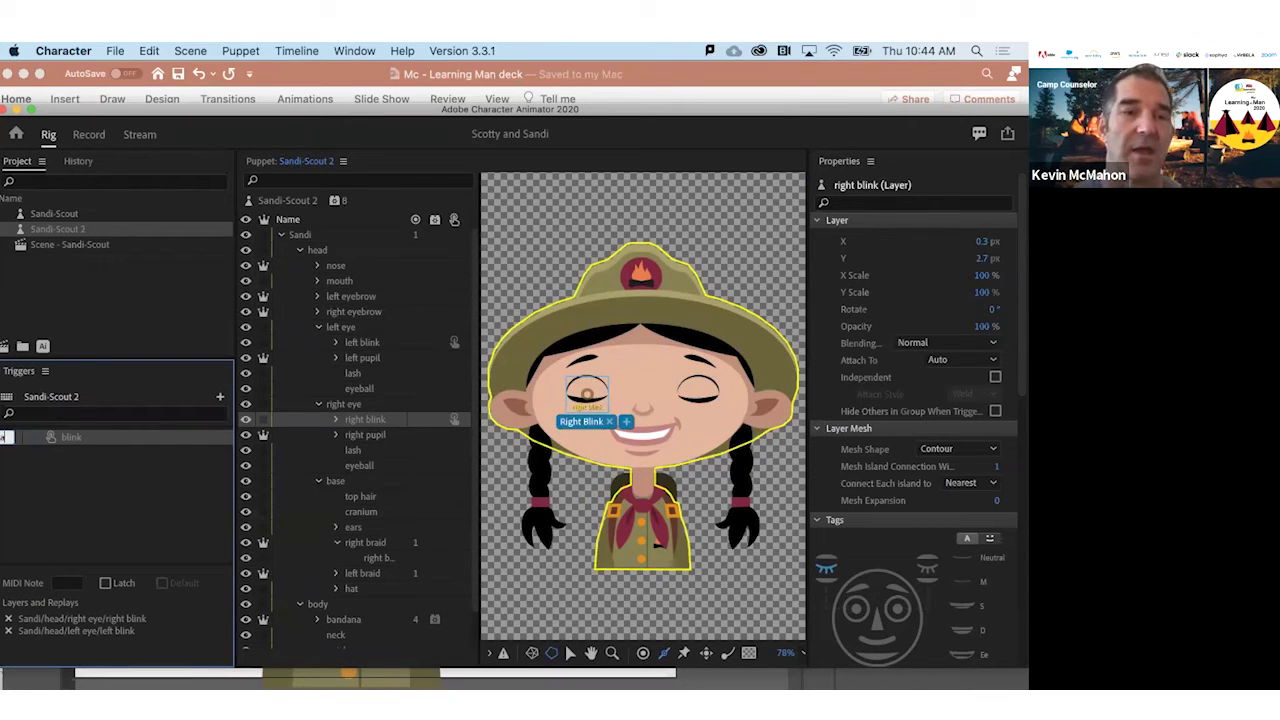
{"action": "left_click", "coordinate": [71, 461]}
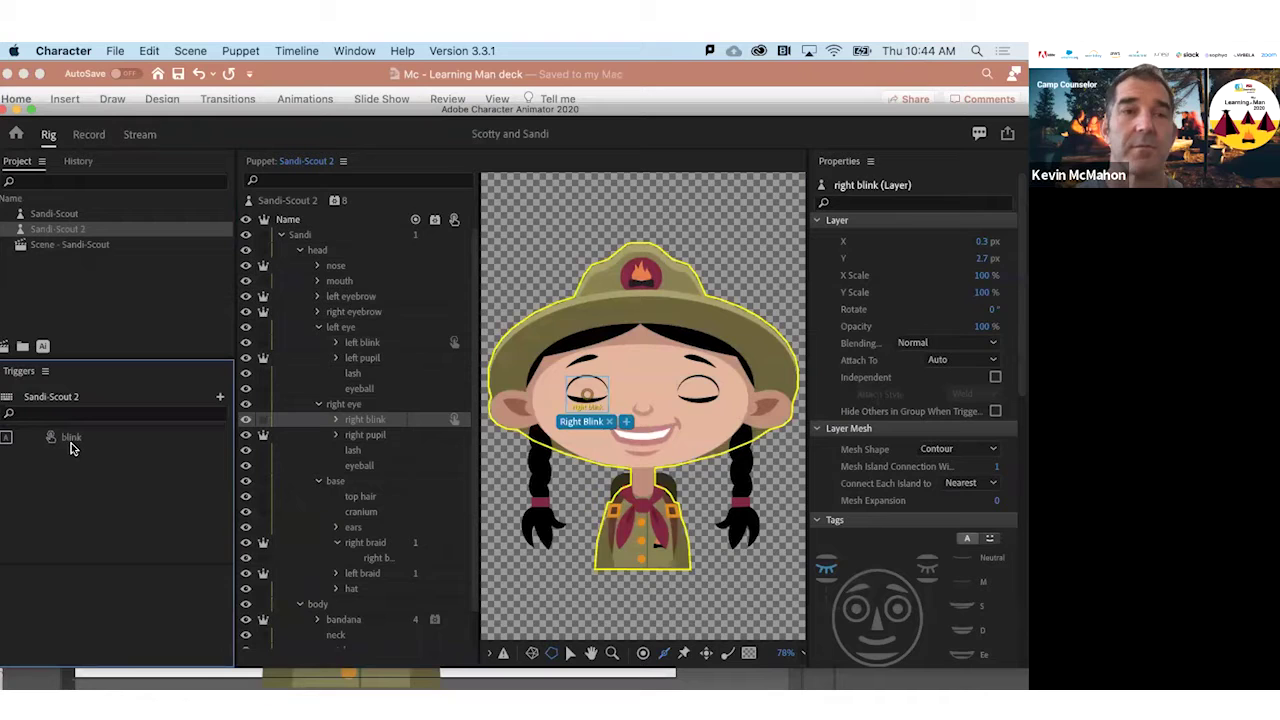
{"action": "left_click", "coordinate": [88, 134]}
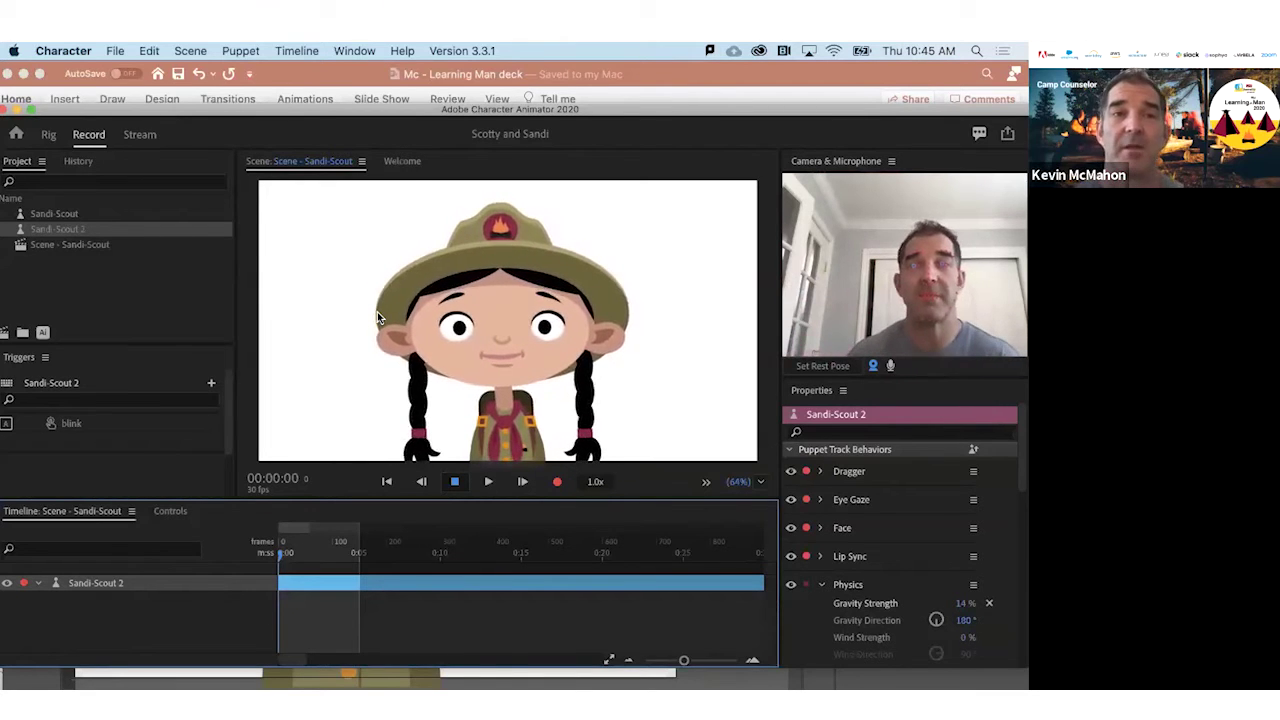
Record a take of about 3 seconds from the start of the timeline, tilting and smiling while firing the blink trigger
{"action": "left_click", "coordinate": [171, 282]}
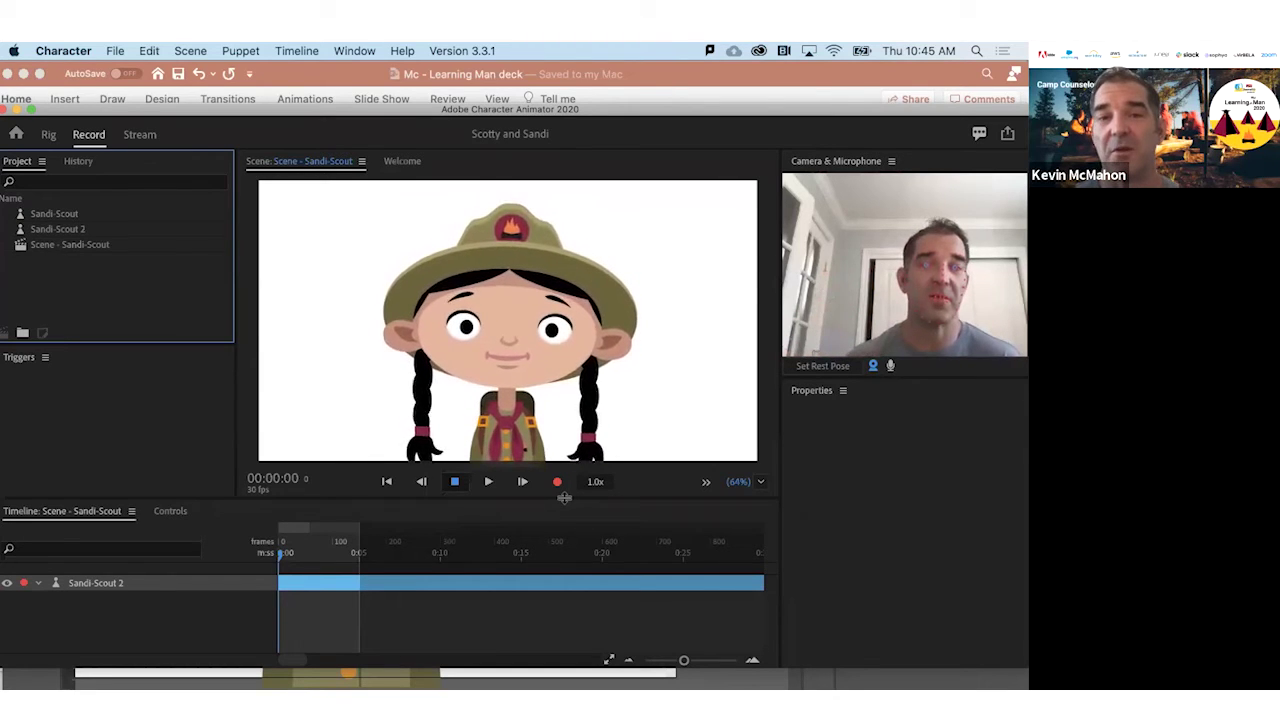
{"action": "left_click", "coordinate": [320, 554]}
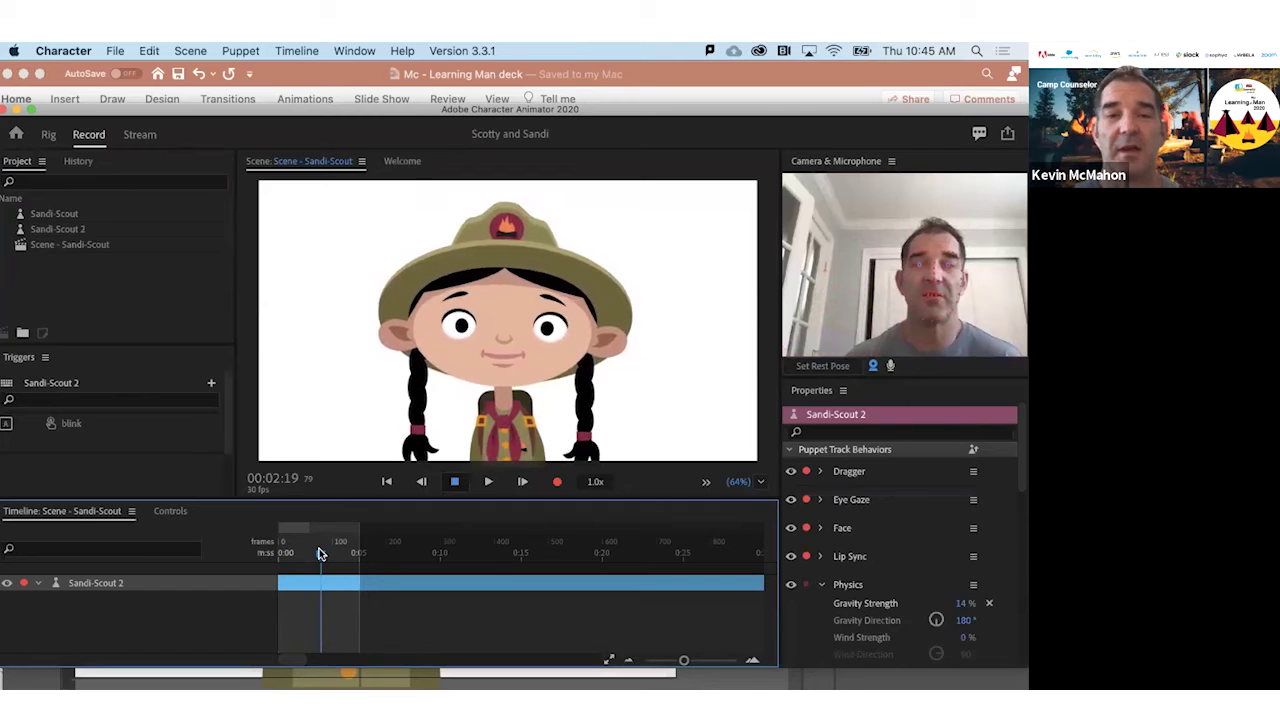
{"action": "left_click_drag", "start_coordinate": [320, 554], "coordinate": [260, 554]}
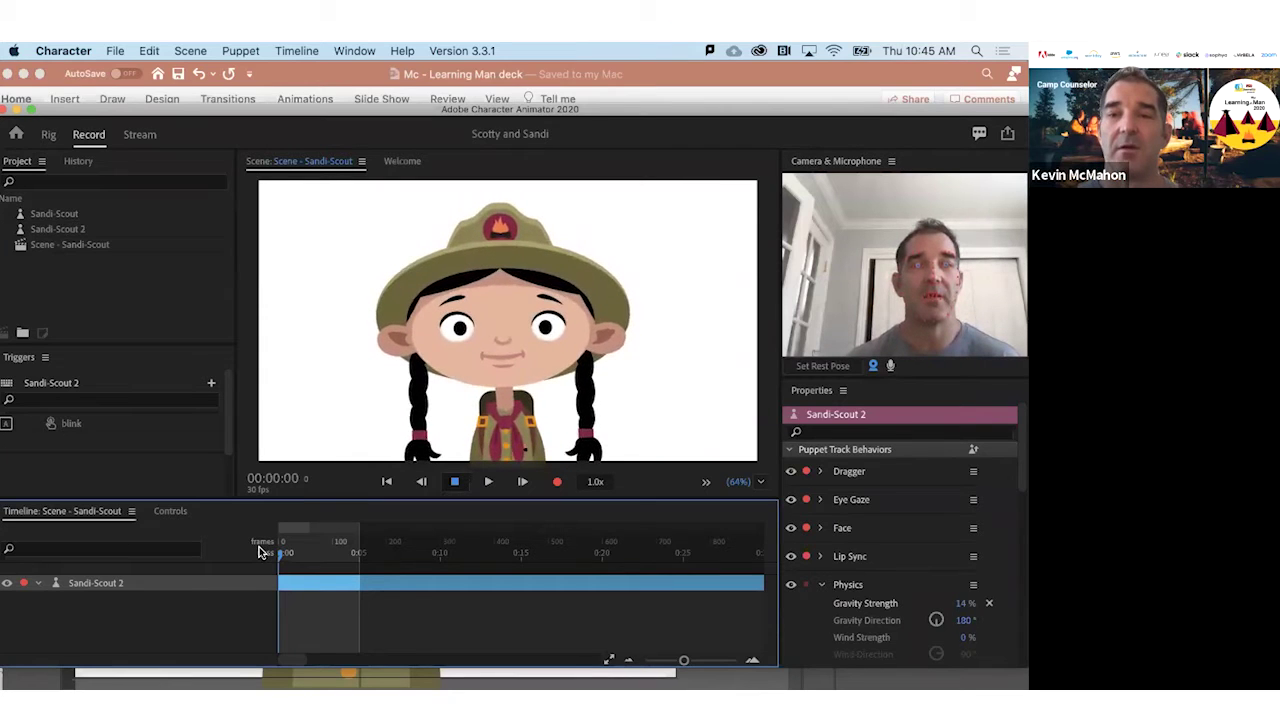
{"action": "left_click", "coordinate": [557, 483]}
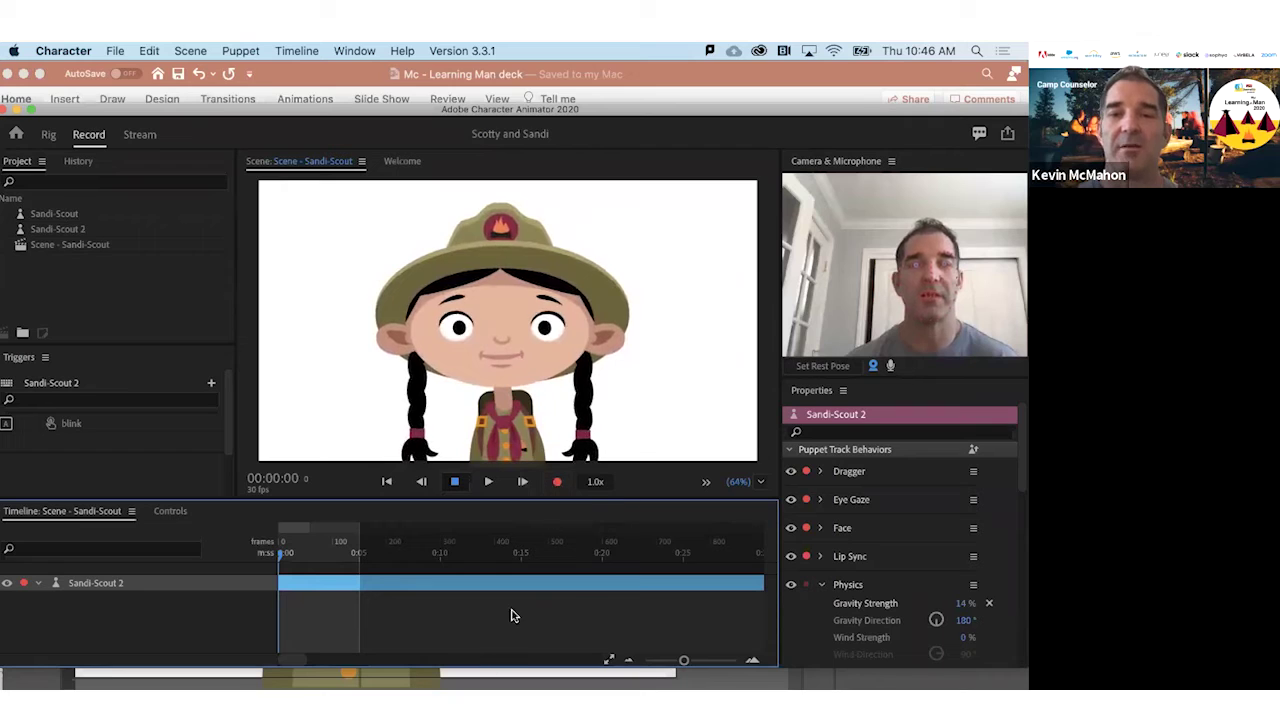
{"action": "left_click", "coordinate": [557, 483]}
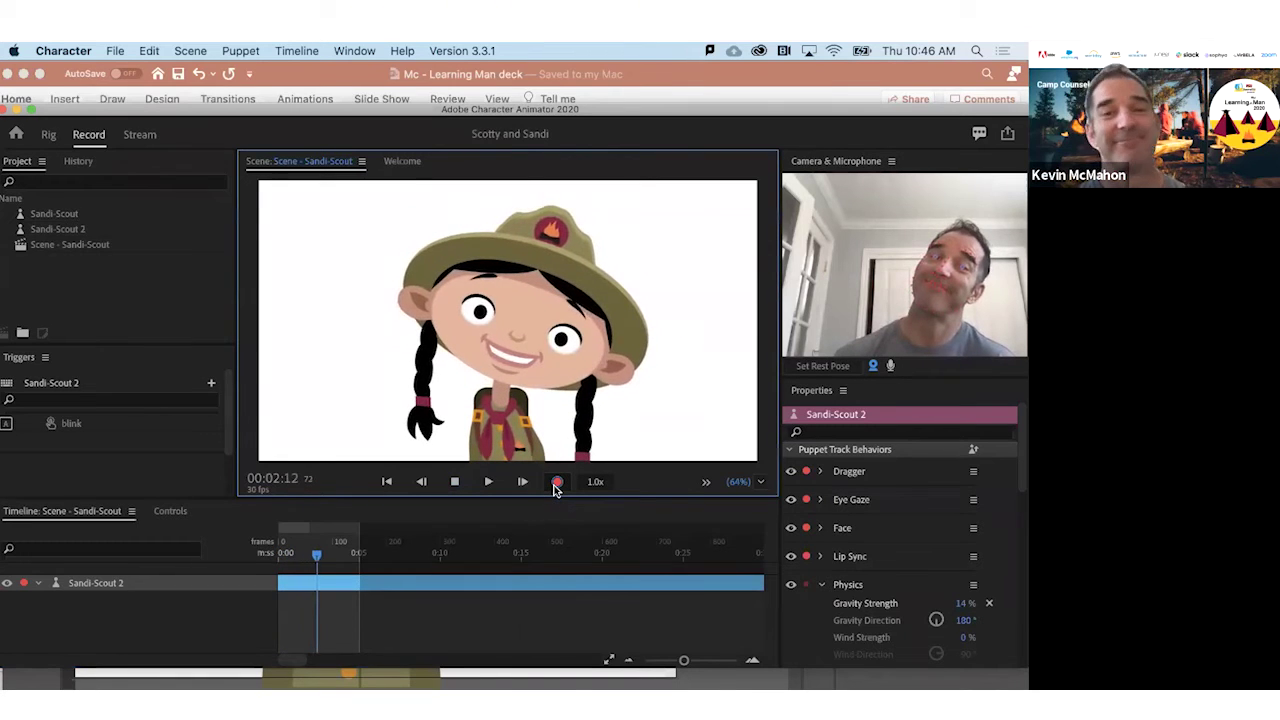
{"action": "left_click", "coordinate": [557, 483]}
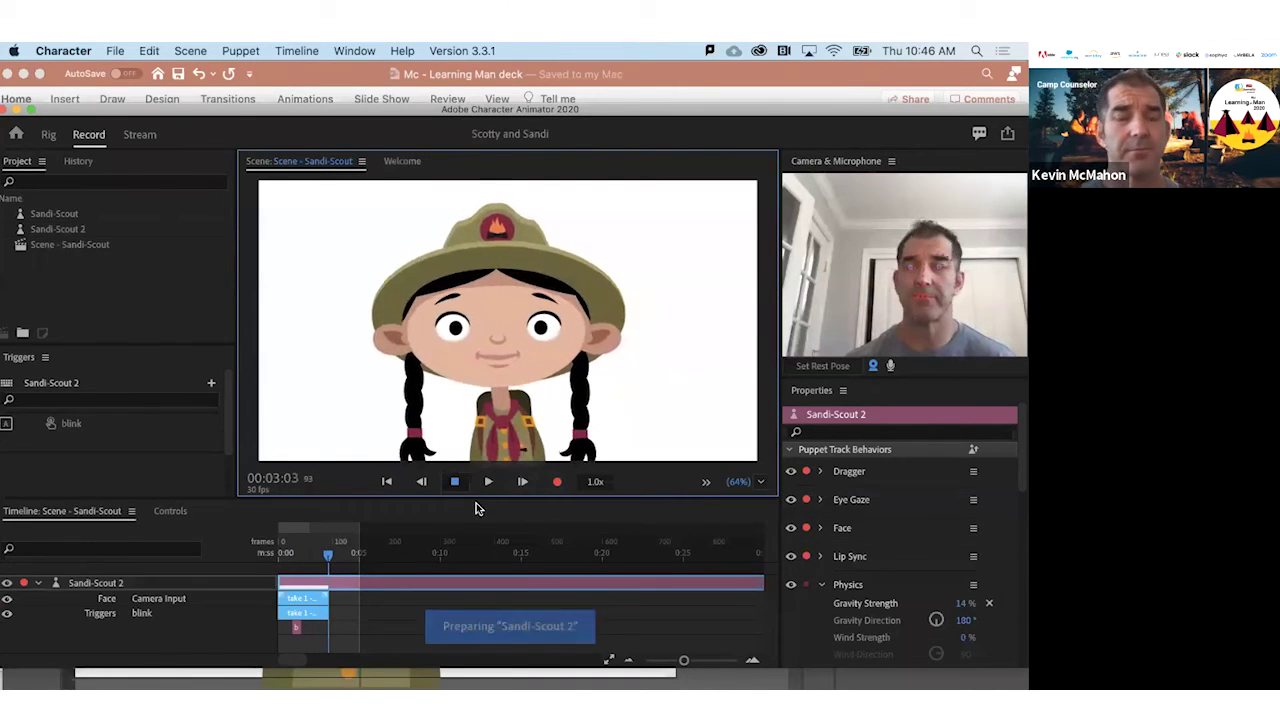
Play back the recorded take from the beginning with the timeline enlarged
{"action": "scroll", "coordinate": [250, 627], "scroll_direction": "up", "scroll_amount": 5}
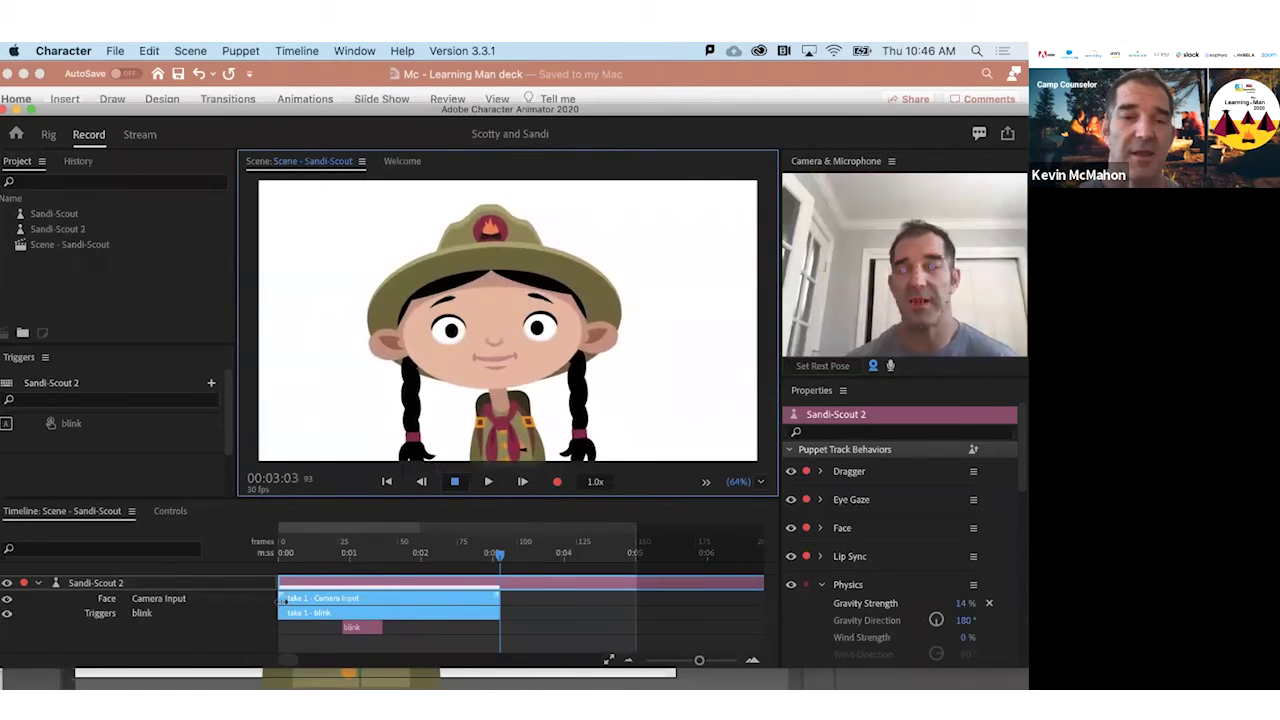
{"action": "left_click", "coordinate": [276, 553]}
{"action": "key", "text": "space"}
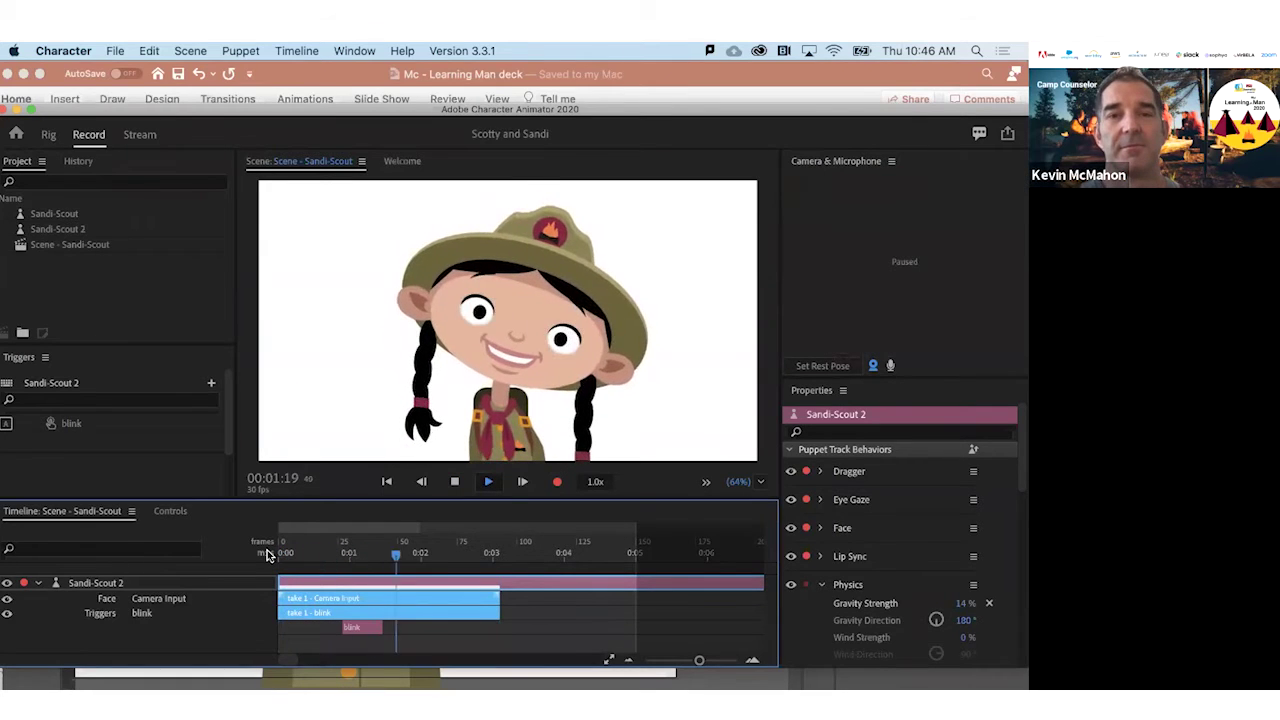
{"action": "key", "text": "space"}
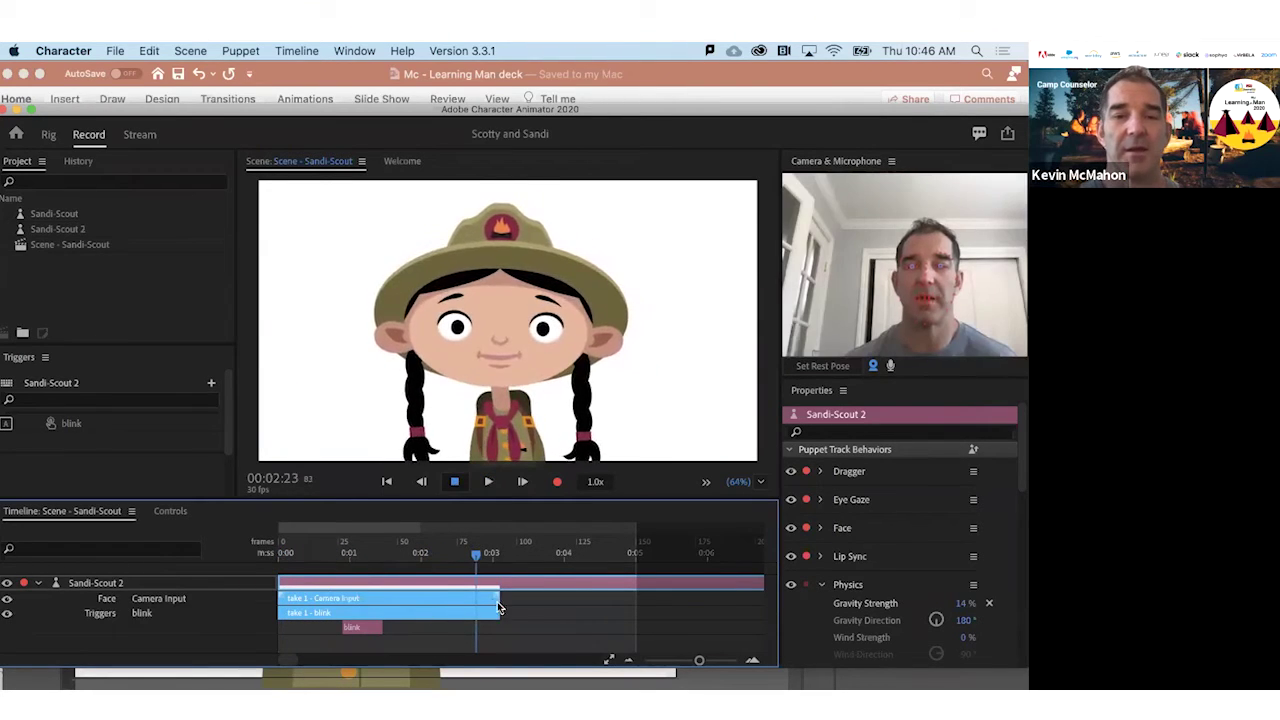
Shorten the Camera Input and blink takes to about 2.5 seconds, blend the Camera Input take in and out, and play it back
{"action": "left_click_drag", "start_coordinate": [499, 599], "coordinate": [452, 598]}
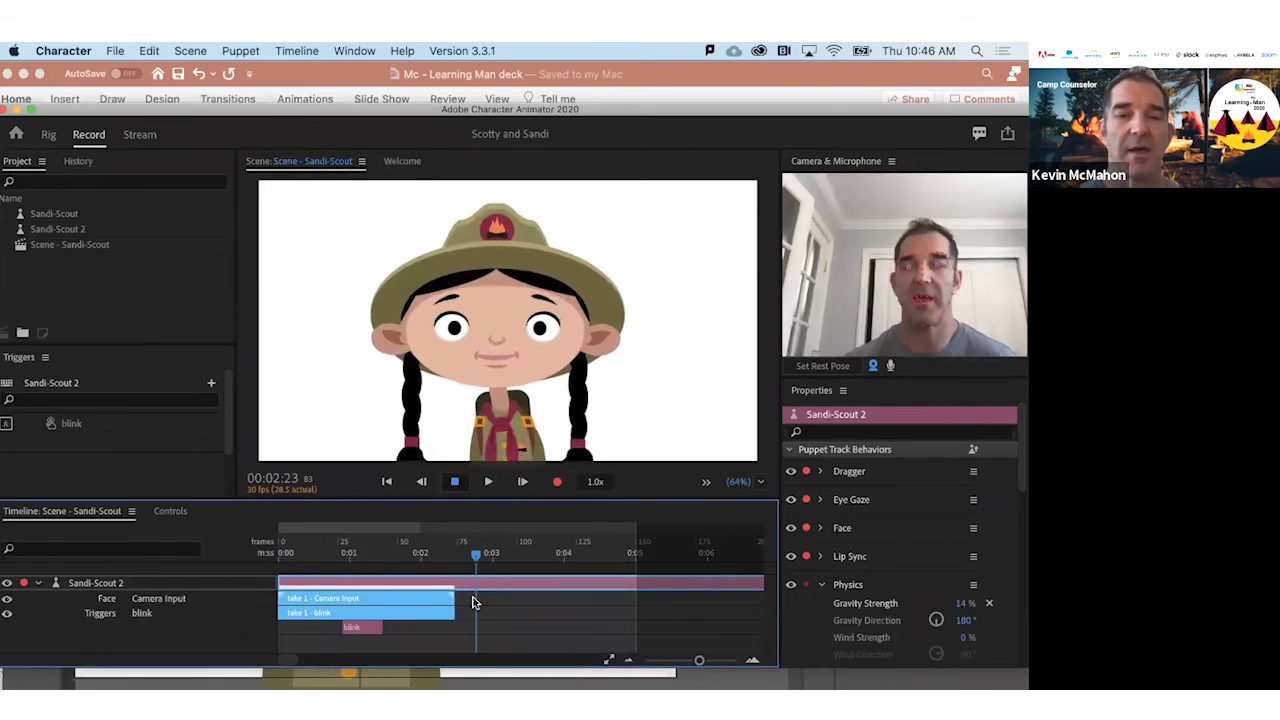
{"action": "left_click", "coordinate": [474, 600]}
{"action": "left_click", "coordinate": [451, 599]}
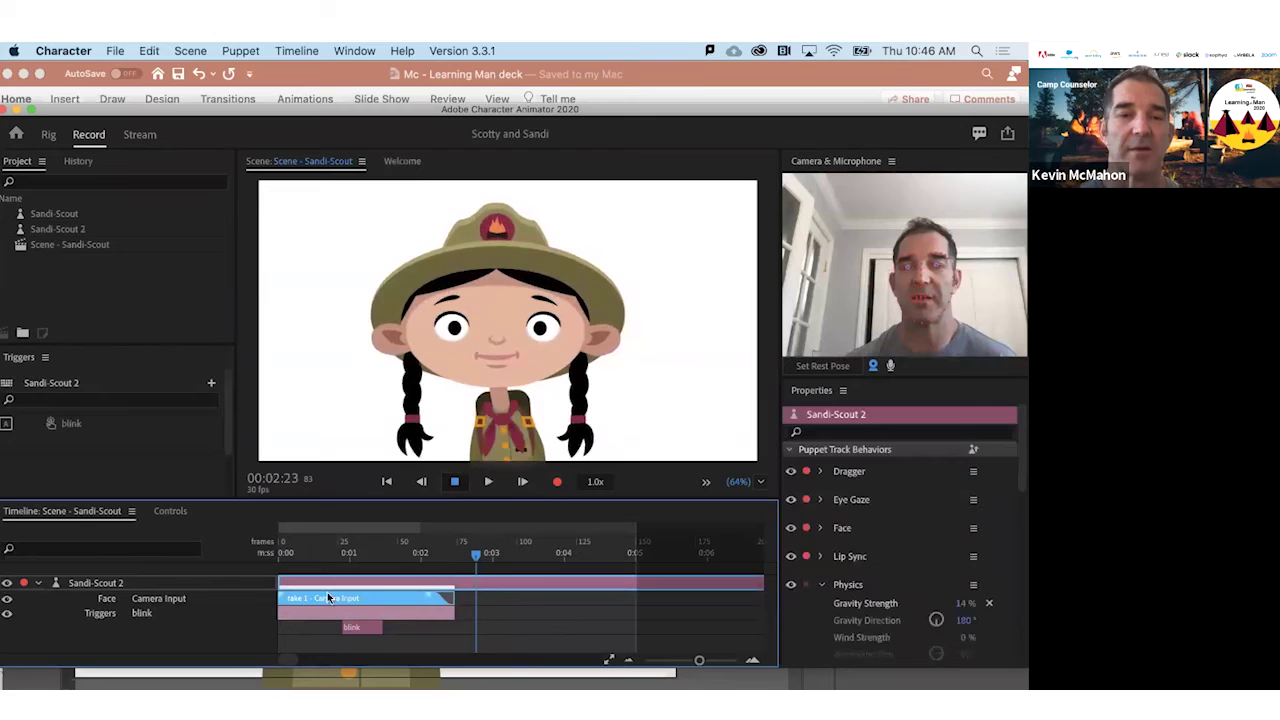
{"action": "left_click_drag", "start_coordinate": [281, 593], "coordinate": [298, 592]}
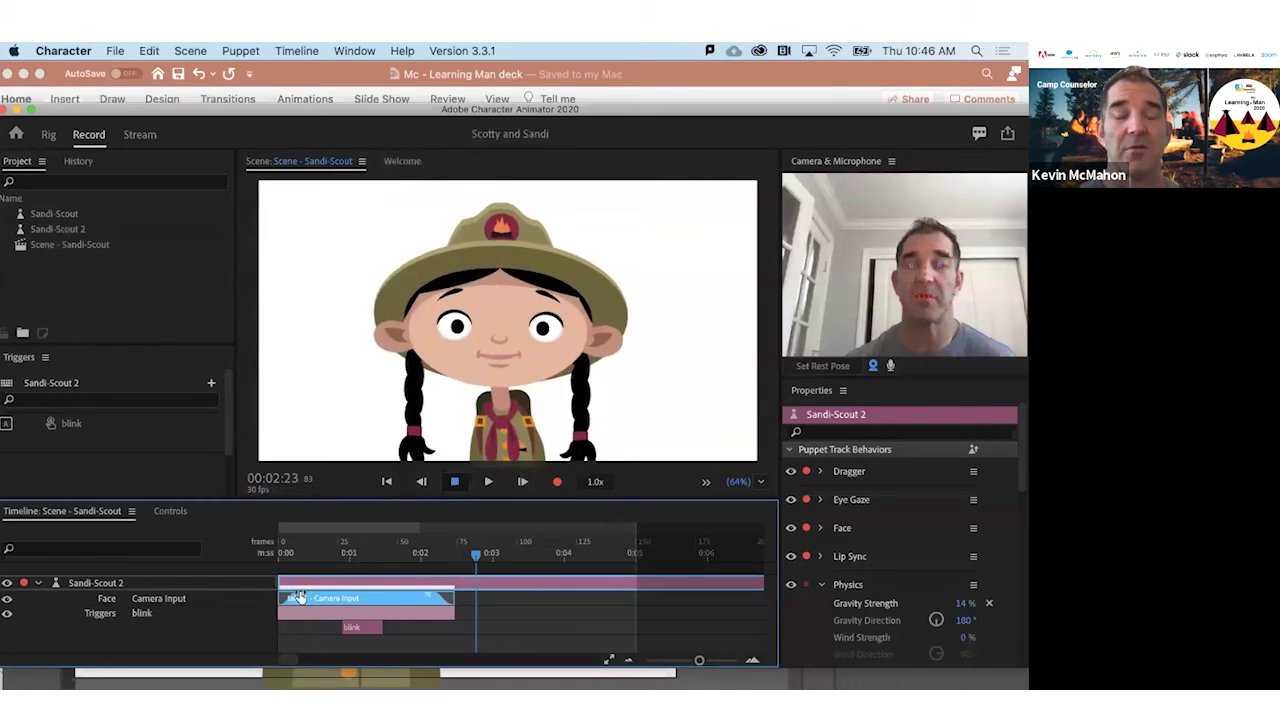
{"action": "left_click", "coordinate": [305, 555]}
{"action": "key", "text": "space"}
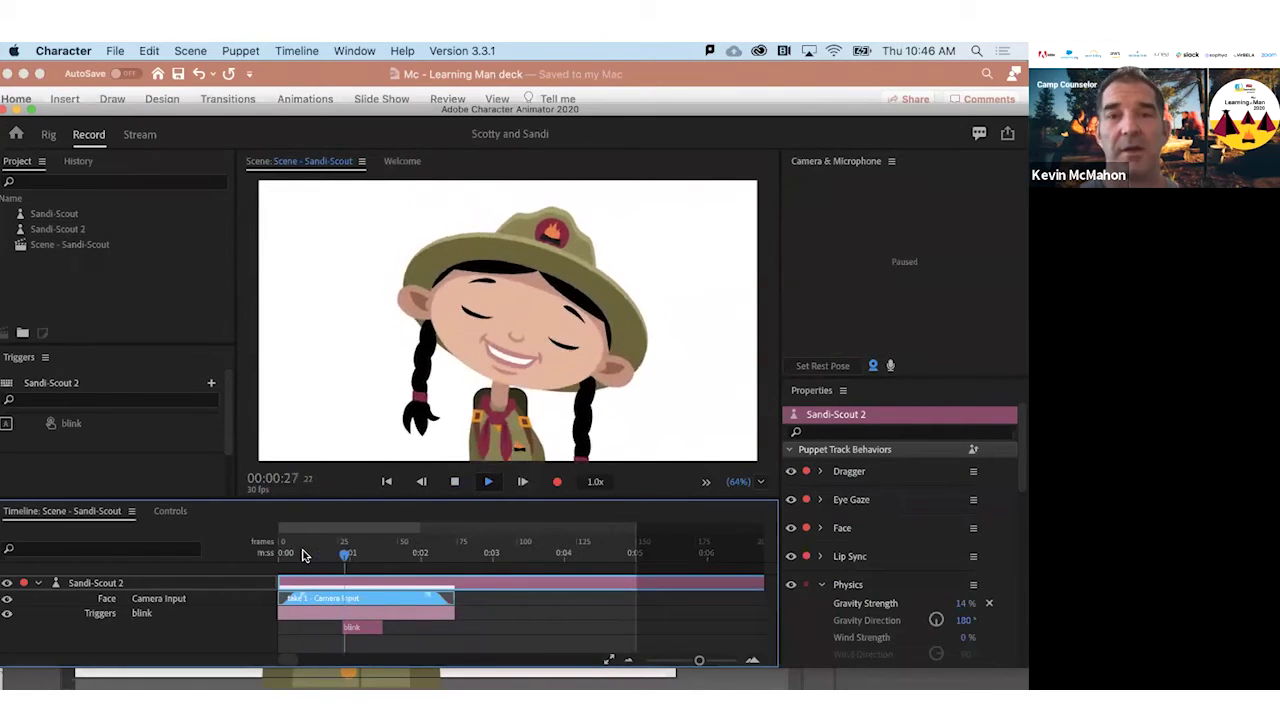
Shorten the recorded blink and add a second short blink after it on the Triggers track
{"action": "left_click_drag", "start_coordinate": [350, 626], "coordinate": [370, 627]}
{"action": "right_click", "coordinate": [380, 626]}
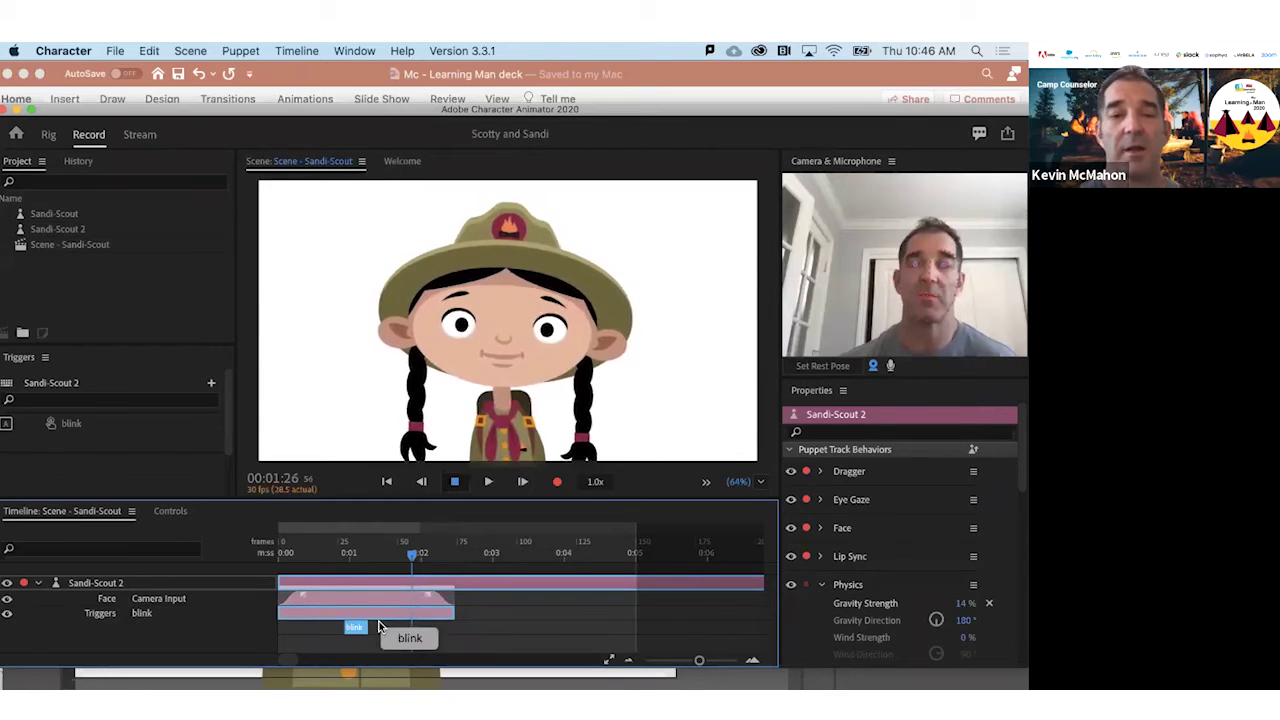
{"action": "left_click", "coordinate": [401, 648]}
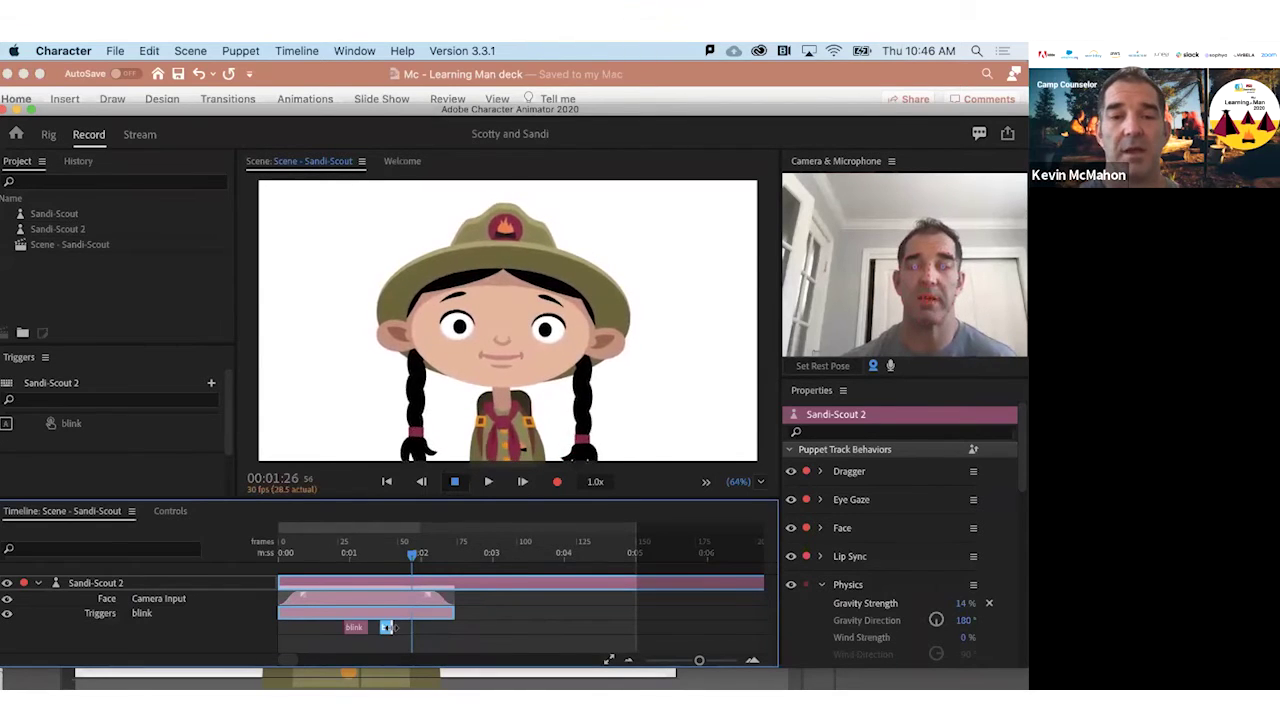
{"action": "left_click_drag", "start_coordinate": [391, 627], "coordinate": [367, 627]}
Play back the double blink and trim the first blink to about the length of the second
{"action": "left_click", "coordinate": [288, 552]}
{"action": "key", "text": "space"}
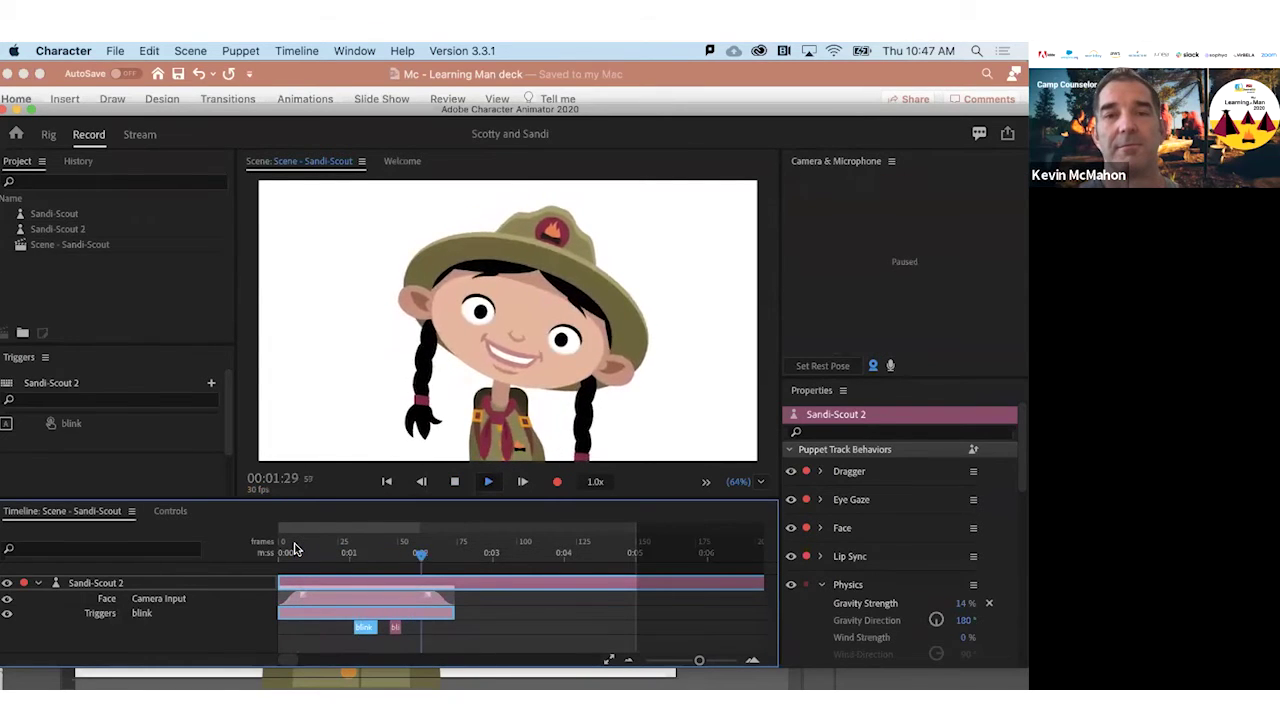
{"action": "key", "text": "space"}
{"action": "left_click_drag", "start_coordinate": [347, 627], "coordinate": [367, 627]}
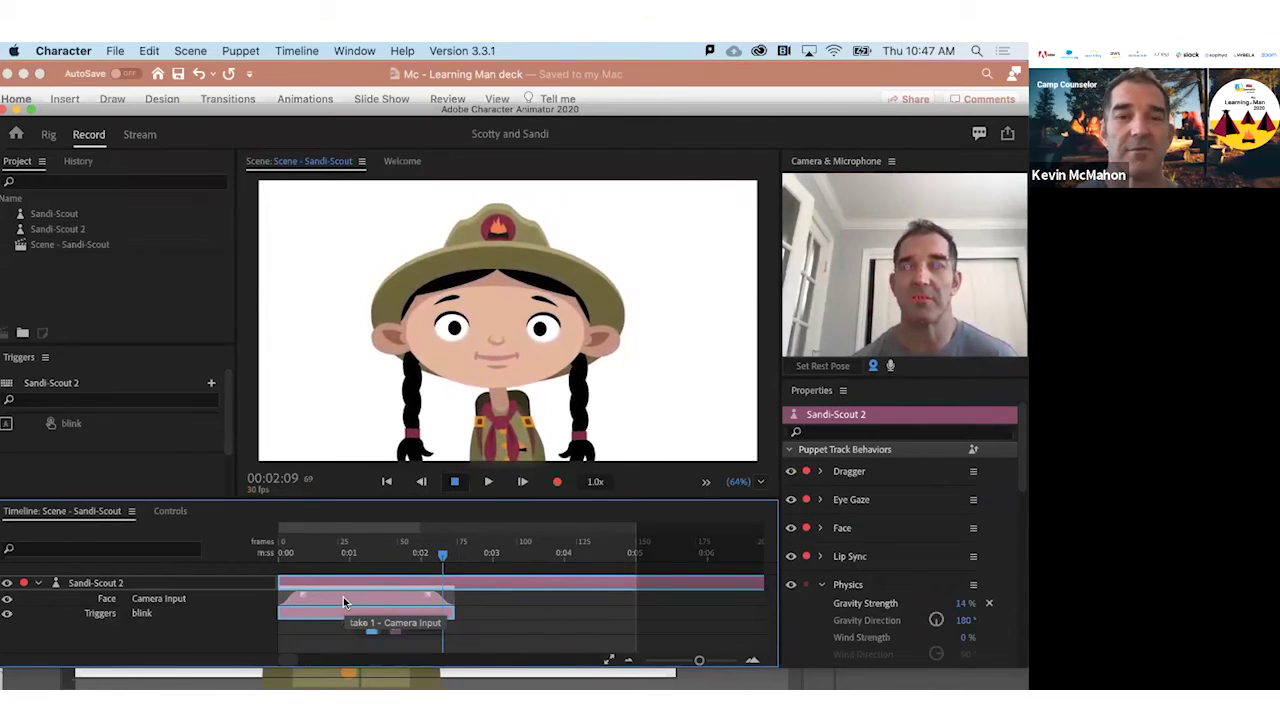
Create a replay and trigger from the Camera Input and blink takes together and assign it the B key
{"action": "left_click", "coordinate": [305, 600]}
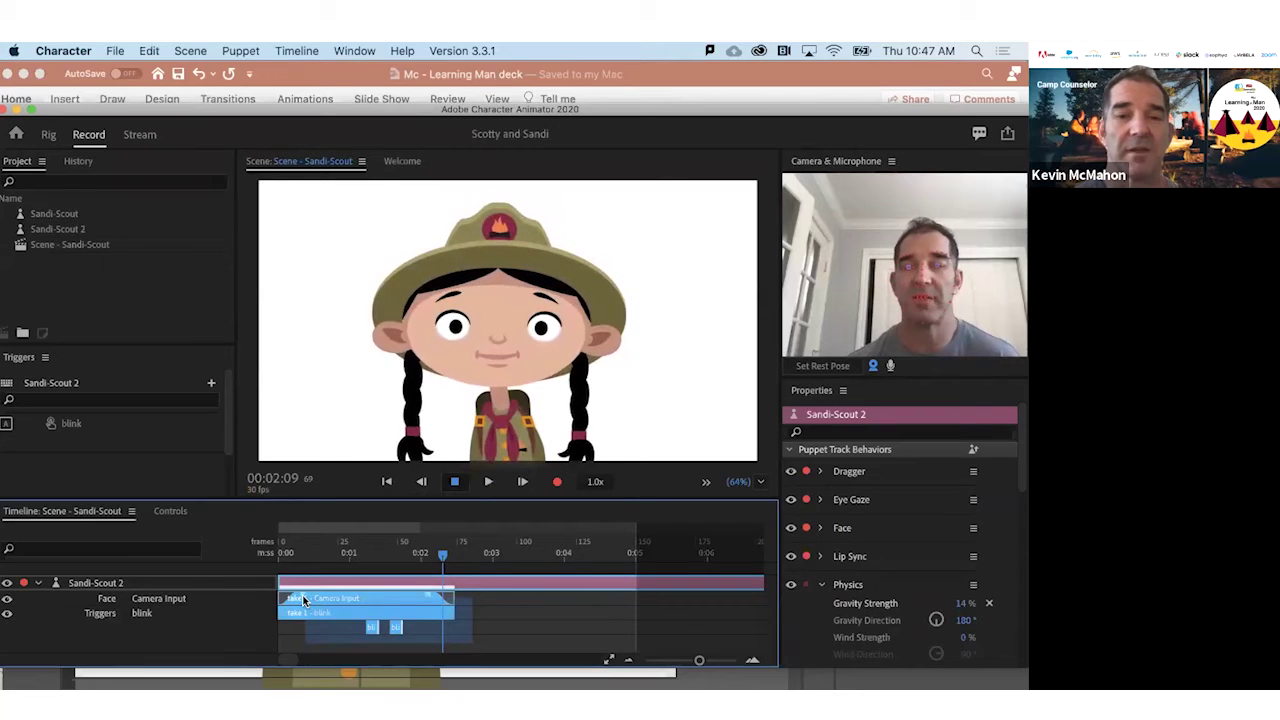
{"action": "right_click", "coordinate": [339, 598]}
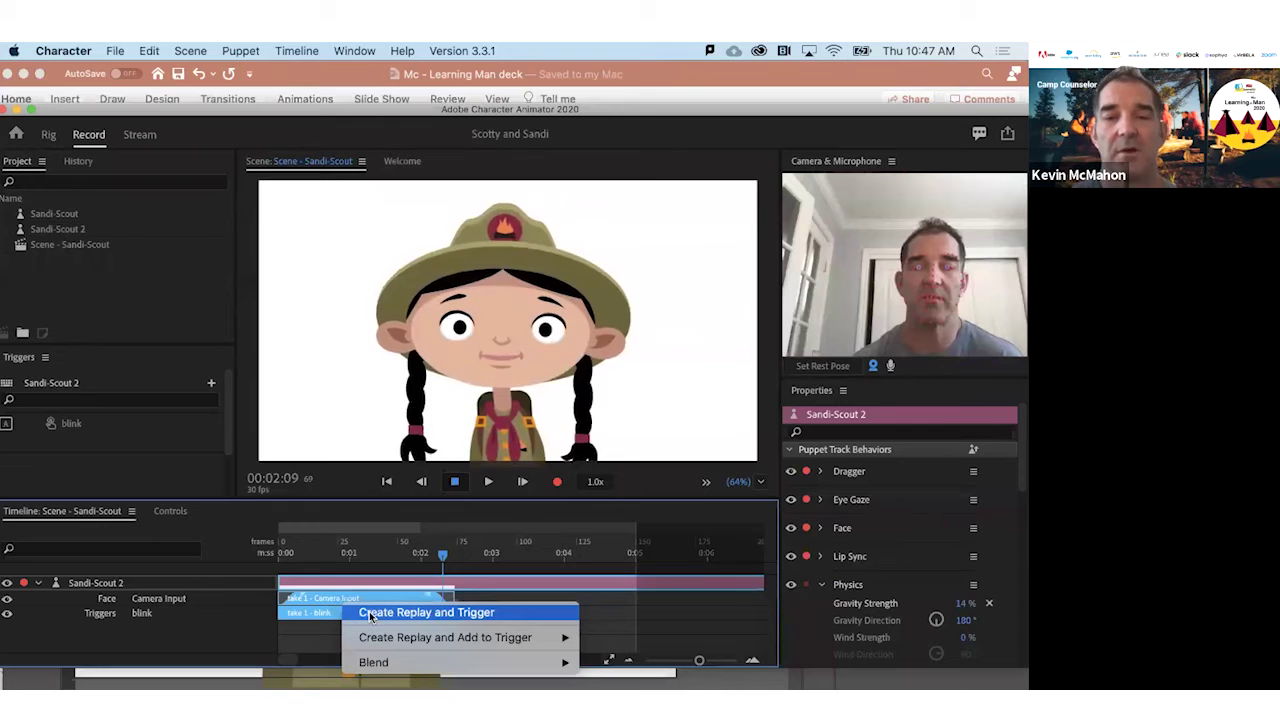
{"action": "left_click", "coordinate": [370, 614]}
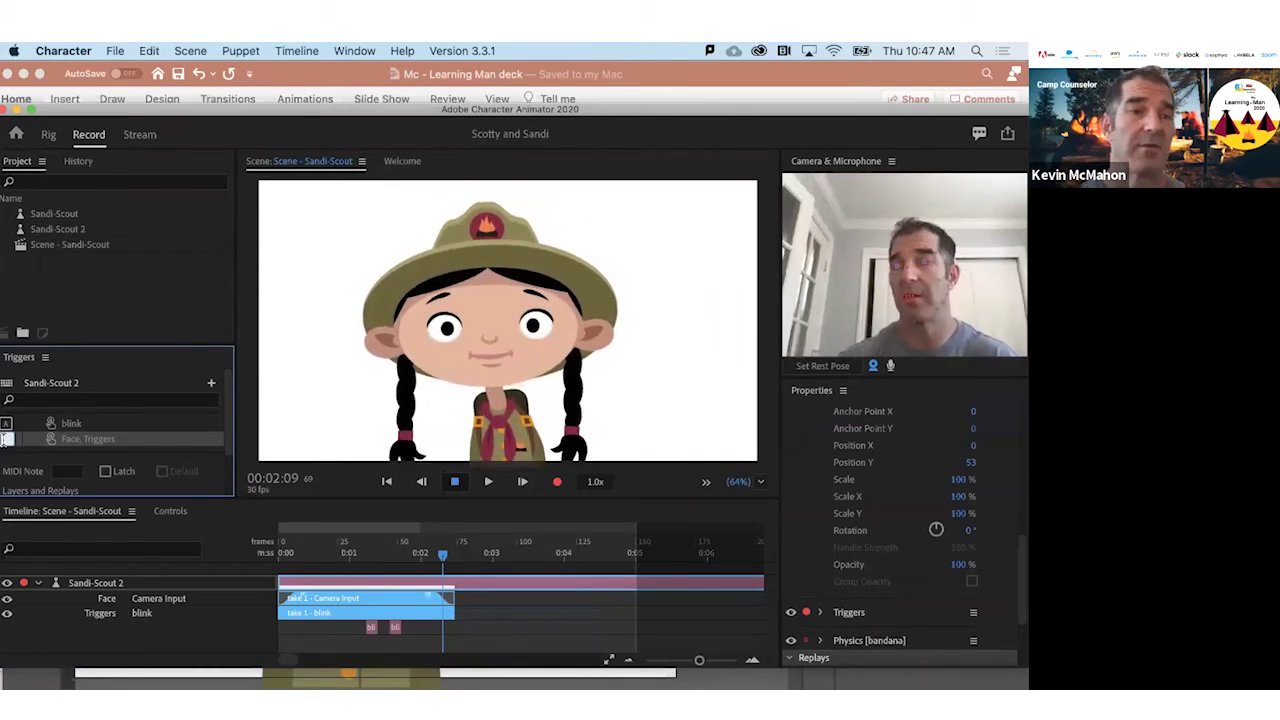
Rename the new replay trigger to tilt and smile
{"action": "double_click", "coordinate": [86, 439]}
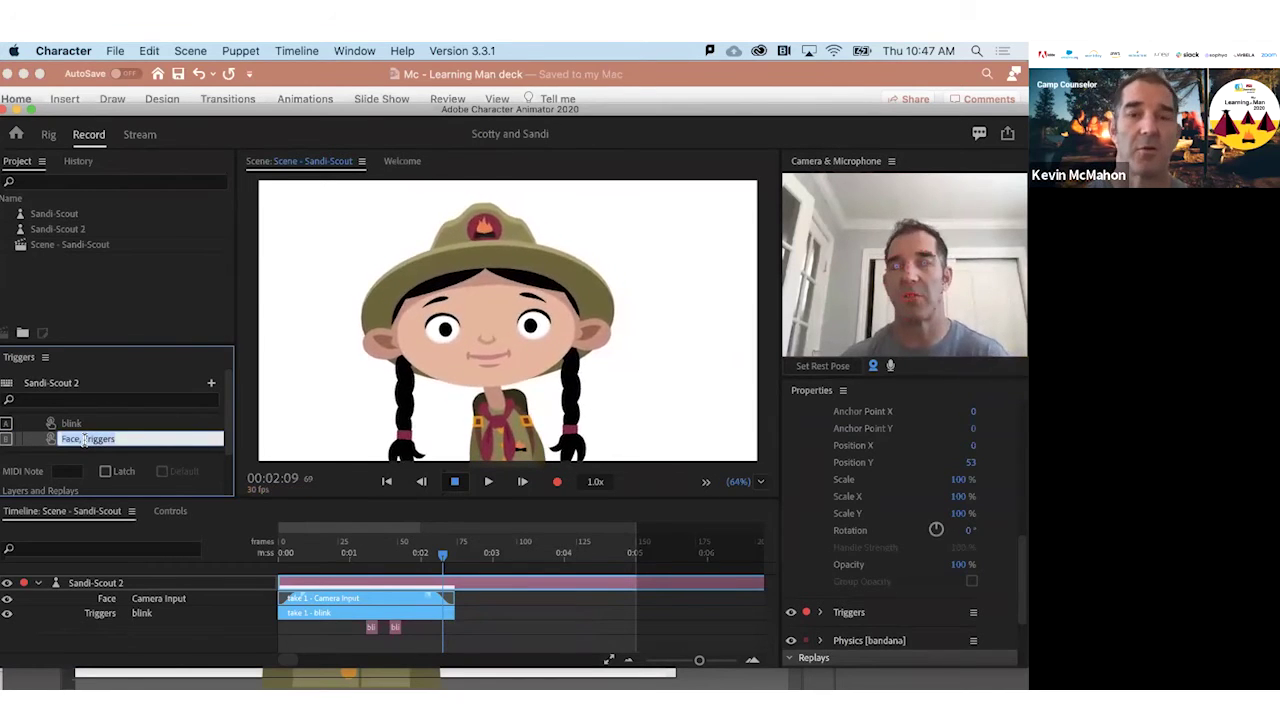
{"action": "type", "text": "til"}
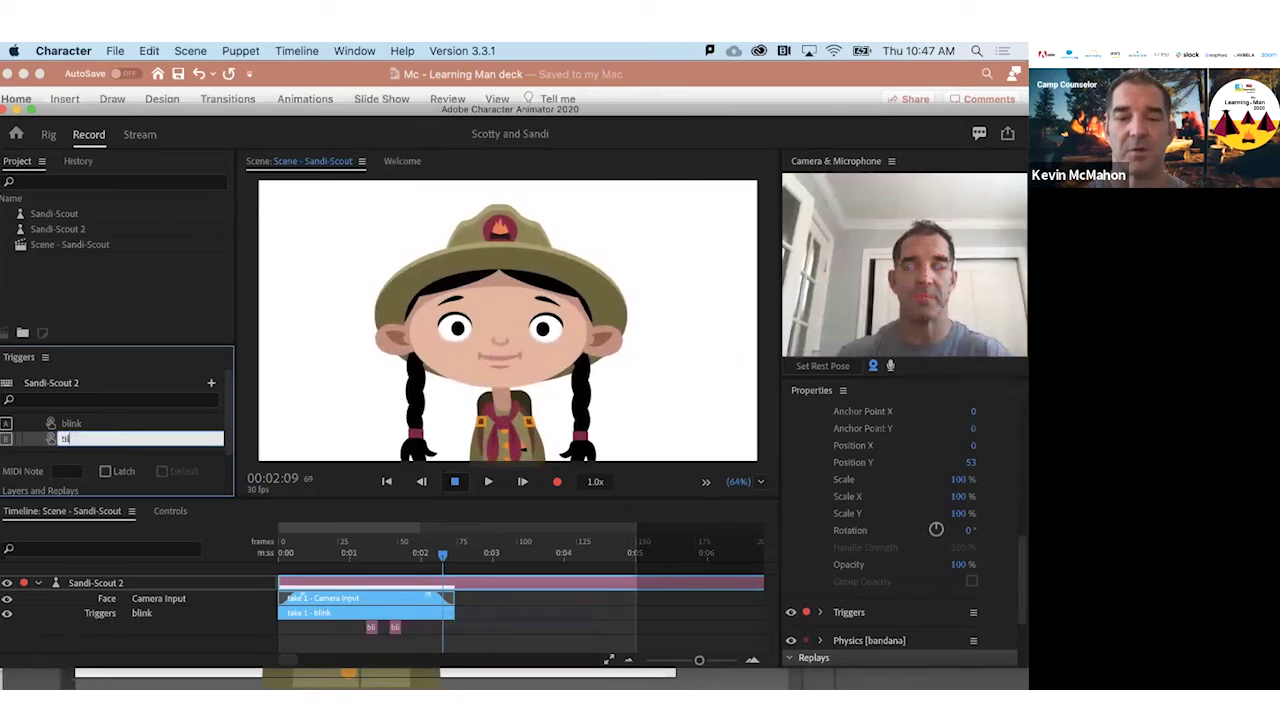
{"action": "type", "text": "t and smile"}
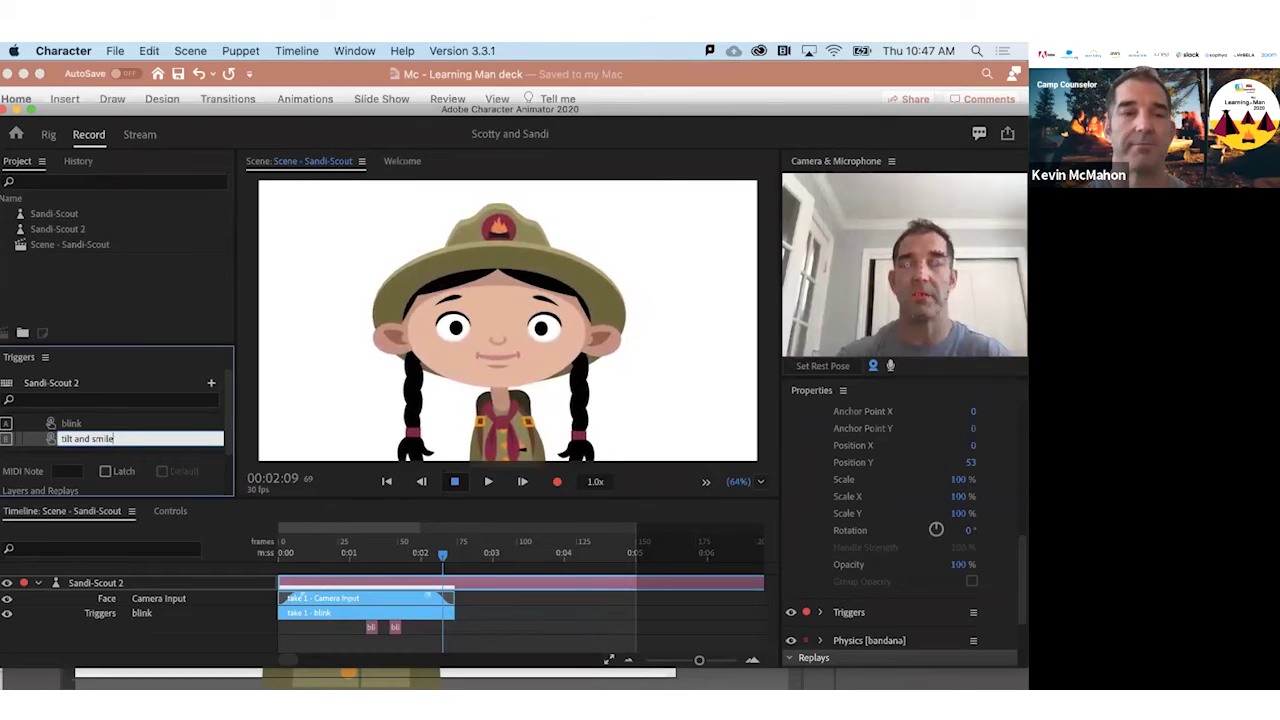
{"action": "key", "text": "Return"}
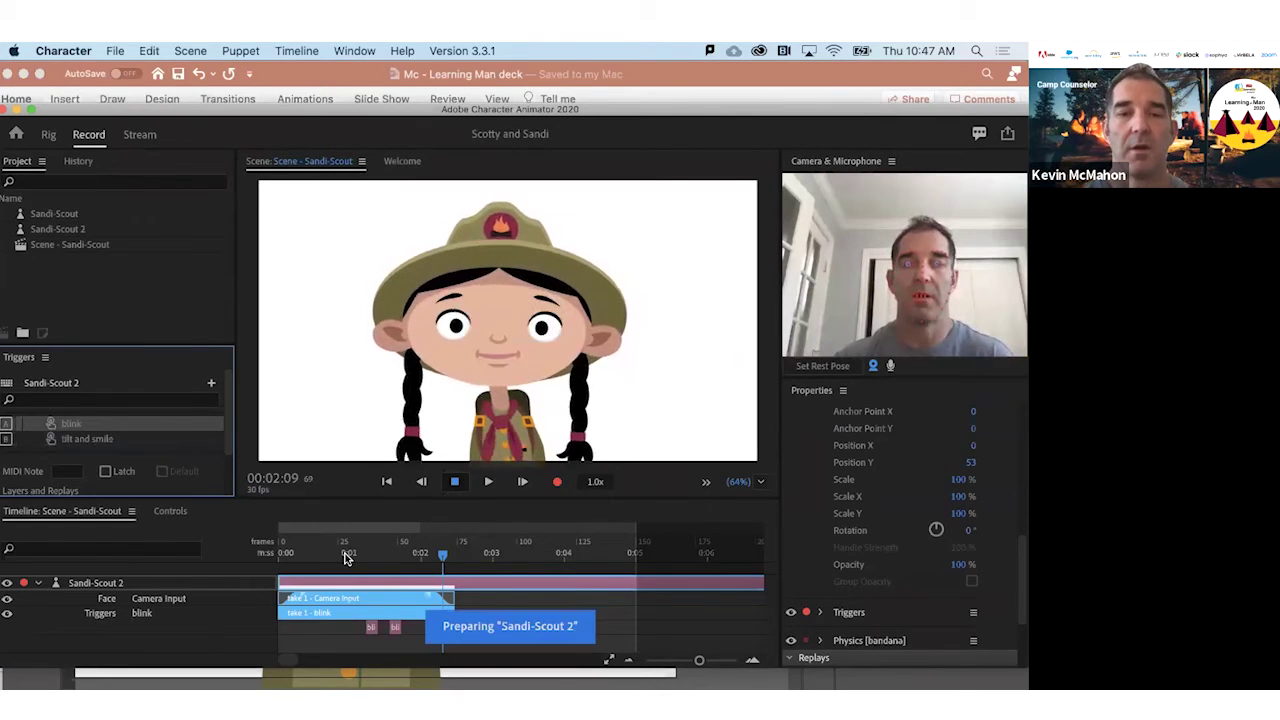
Scrub the timeline and leave the playhead at 00:02:15, at the end of the trimmed take
{"action": "left_click", "coordinate": [480, 556]}
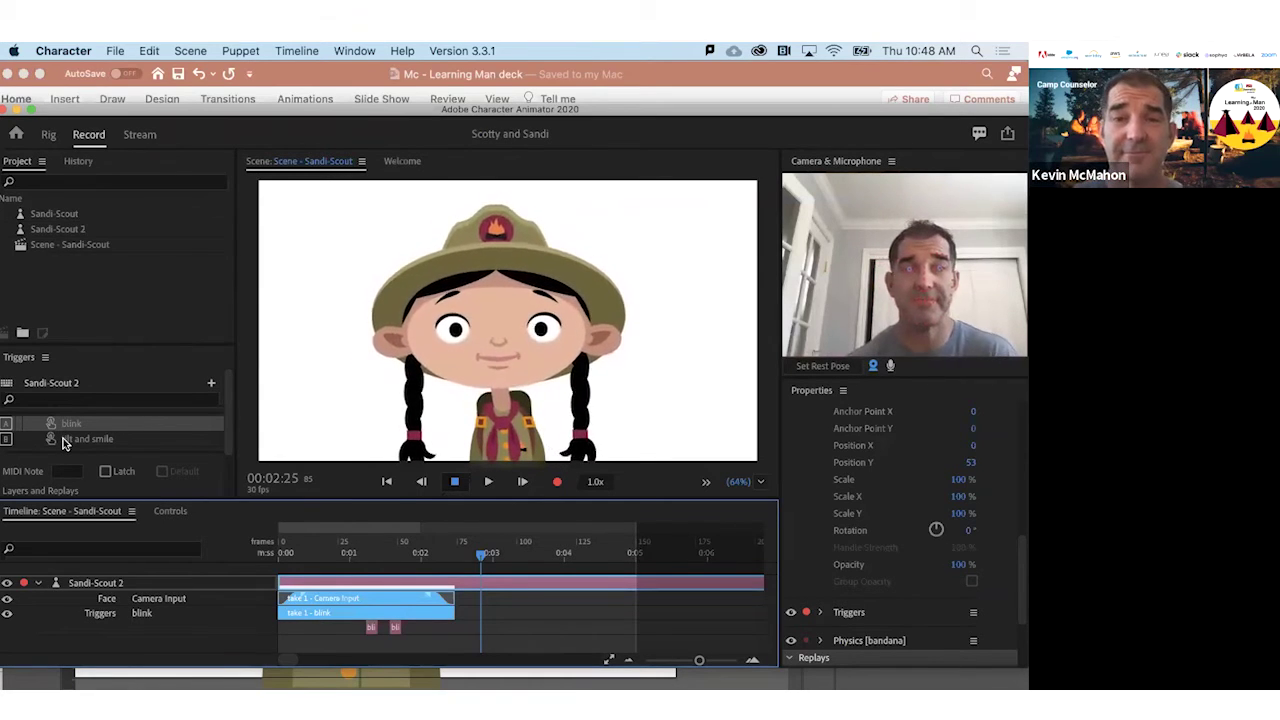
{"action": "left_click_drag", "start_coordinate": [349, 556], "coordinate": [459, 543]}
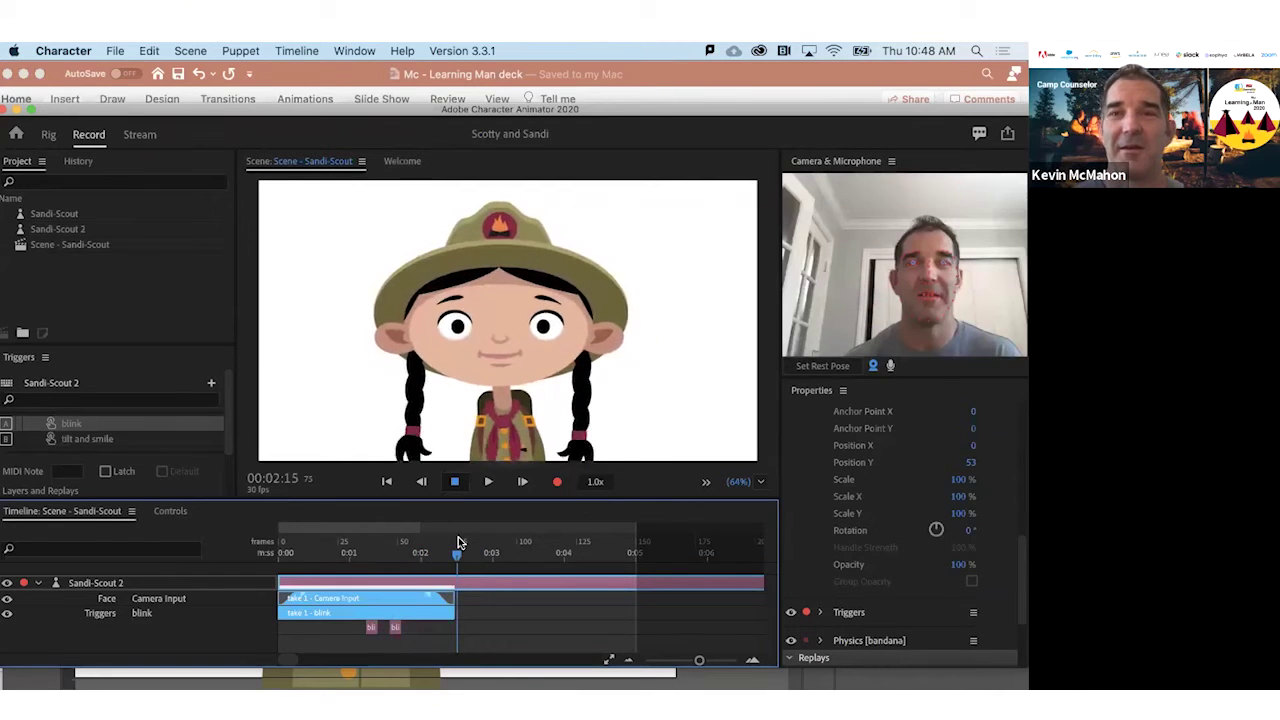
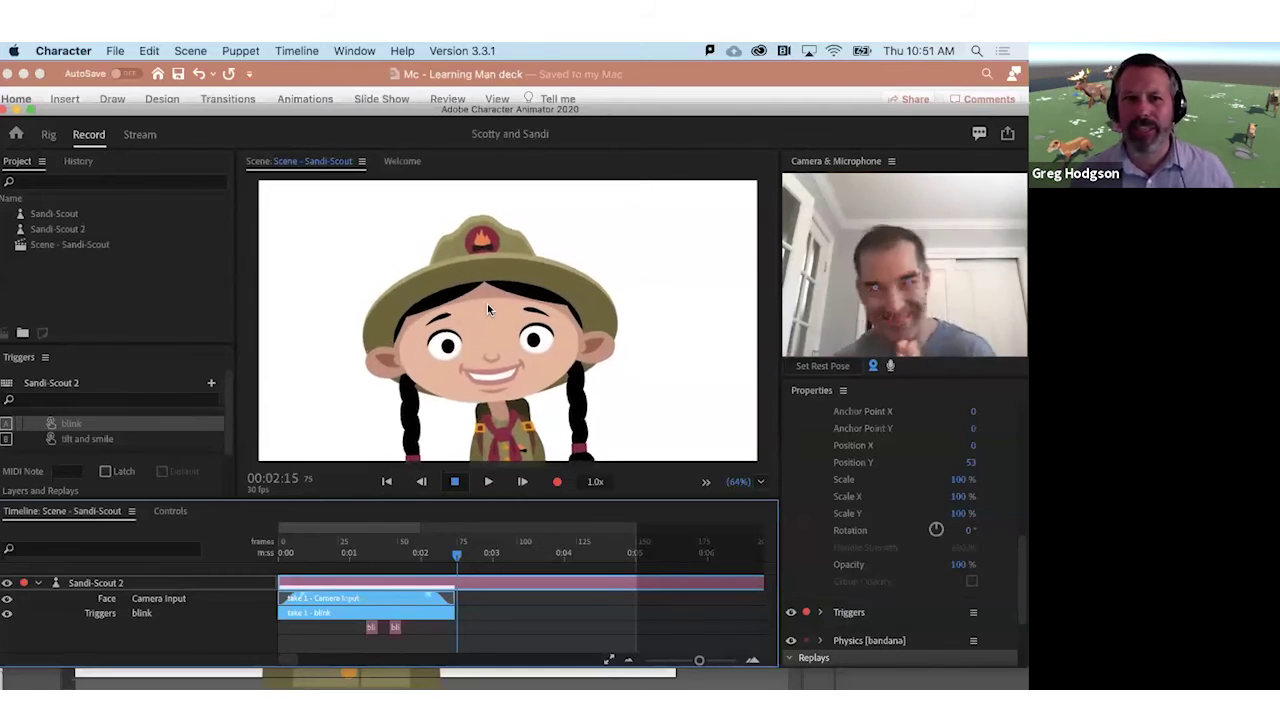
{"action": "left_click", "coordinate": [110, 284]}
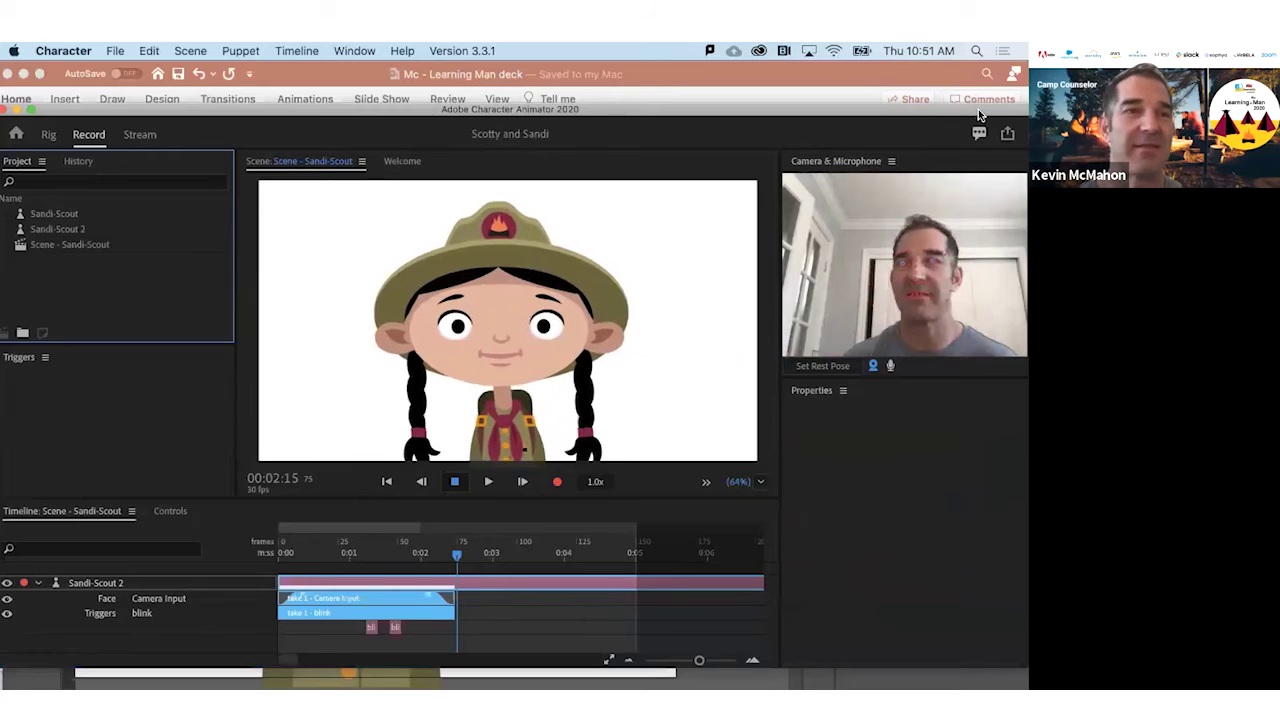
{"action": "left_click", "coordinate": [249, 110]}
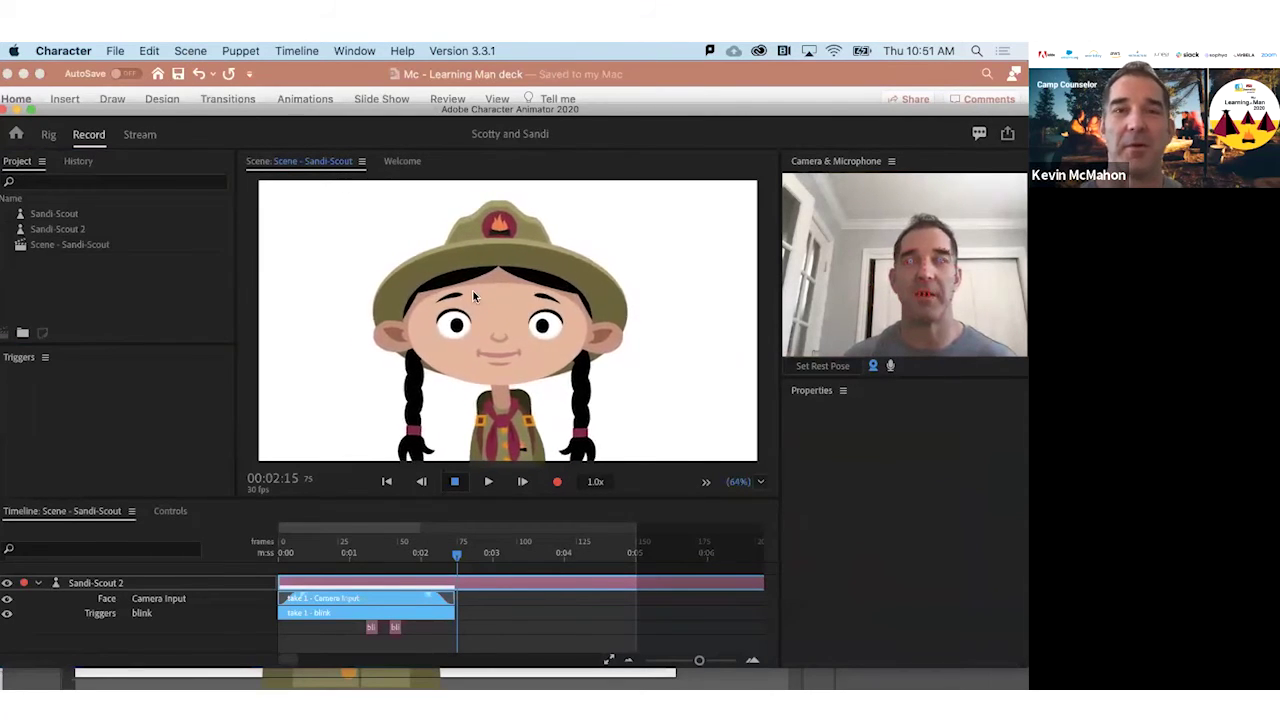
{"action": "left_click", "coordinate": [824, 110]}
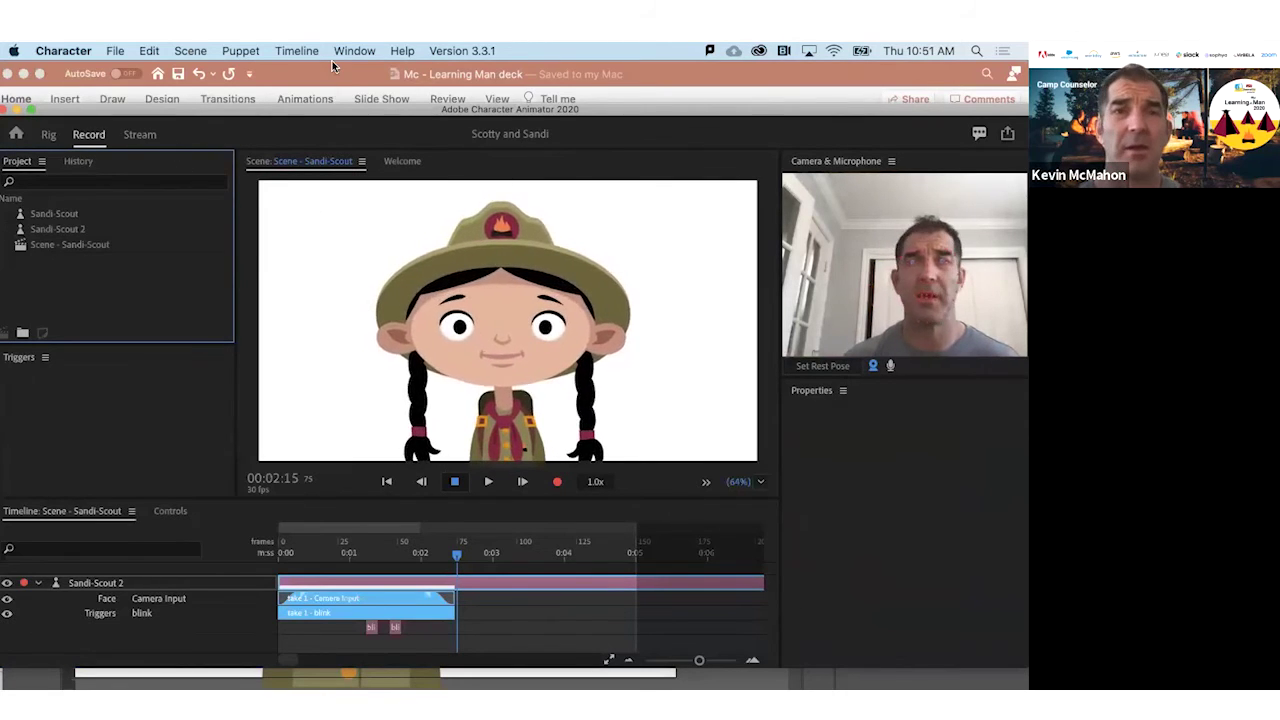
Show the Welcome screen and add the Ninja example puppet to the project
{"action": "left_click", "coordinate": [356, 51]}
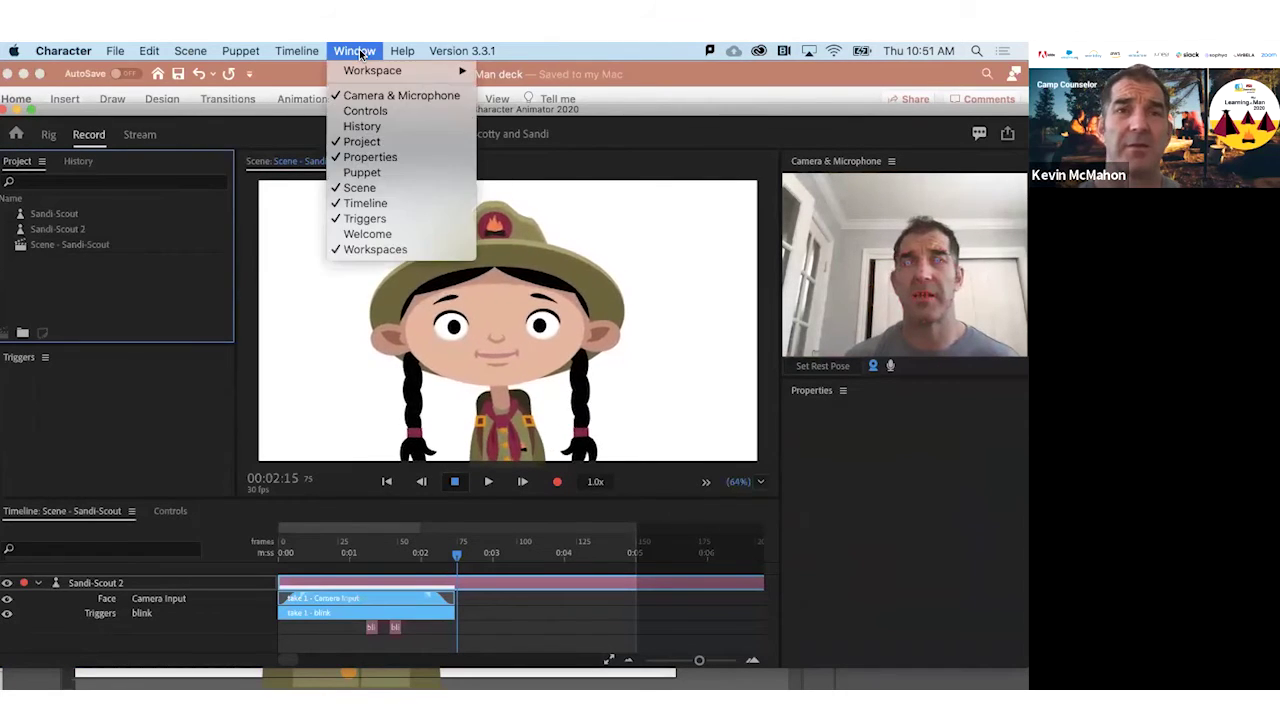
{"action": "left_click", "coordinate": [398, 235]}
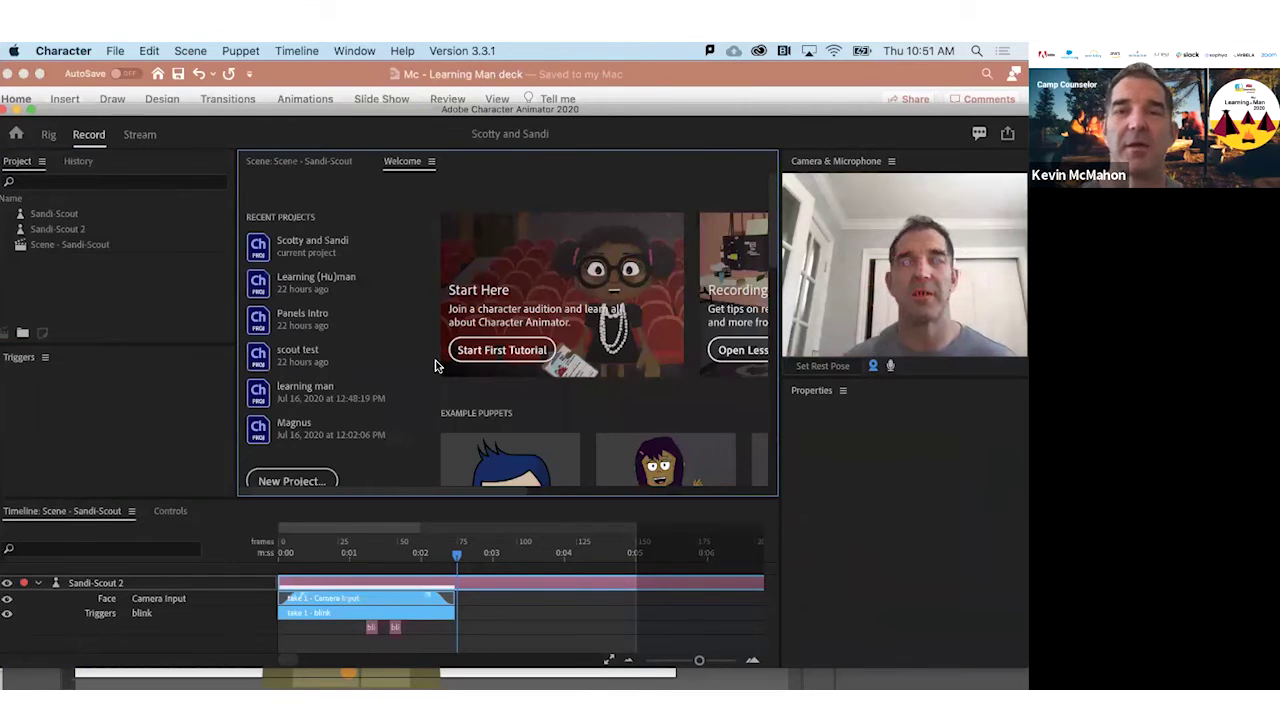
{"action": "scroll", "coordinate": [437, 366], "scroll_direction": "down", "scroll_amount": 5}
{"action": "left_click", "coordinate": [659, 356]}
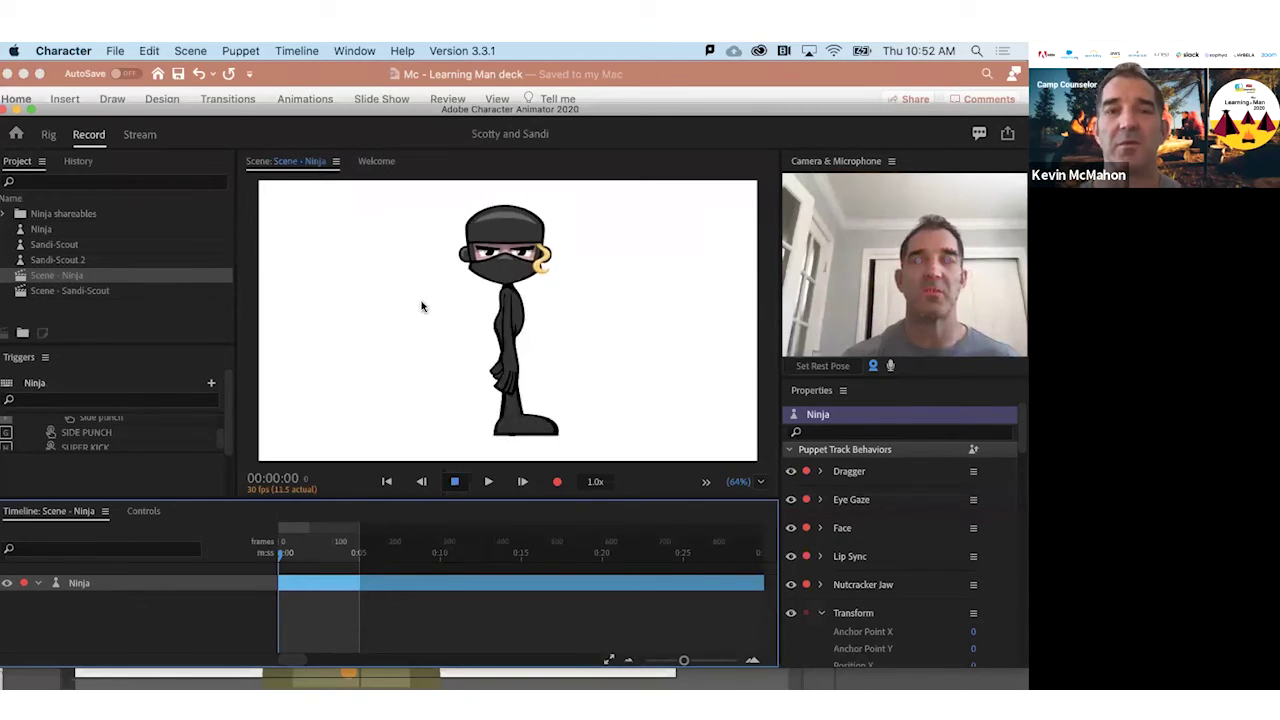
Look over the Ninja's triggers, then open the Ninja puppet's original artwork in Illustrator
{"action": "left_click_drag", "start_coordinate": [104, 343], "coordinate": [114, 248]}
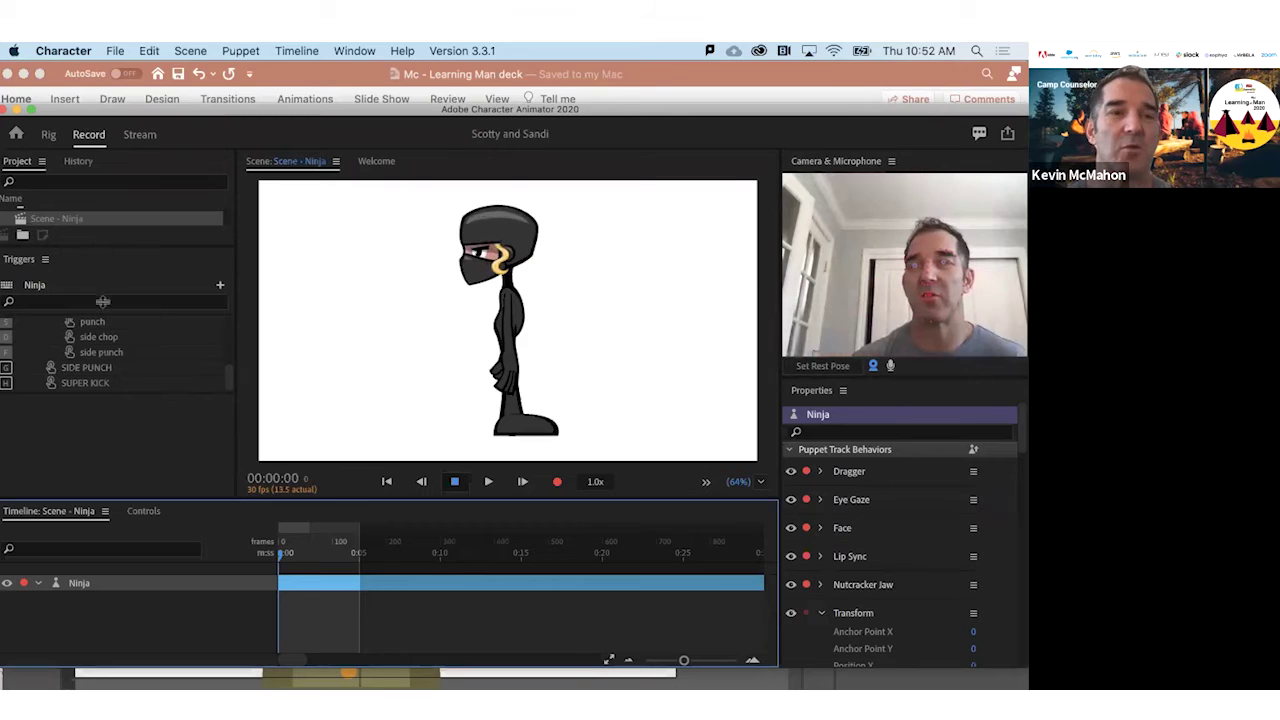
{"action": "left_click_drag", "start_coordinate": [104, 248], "coordinate": [104, 340]}
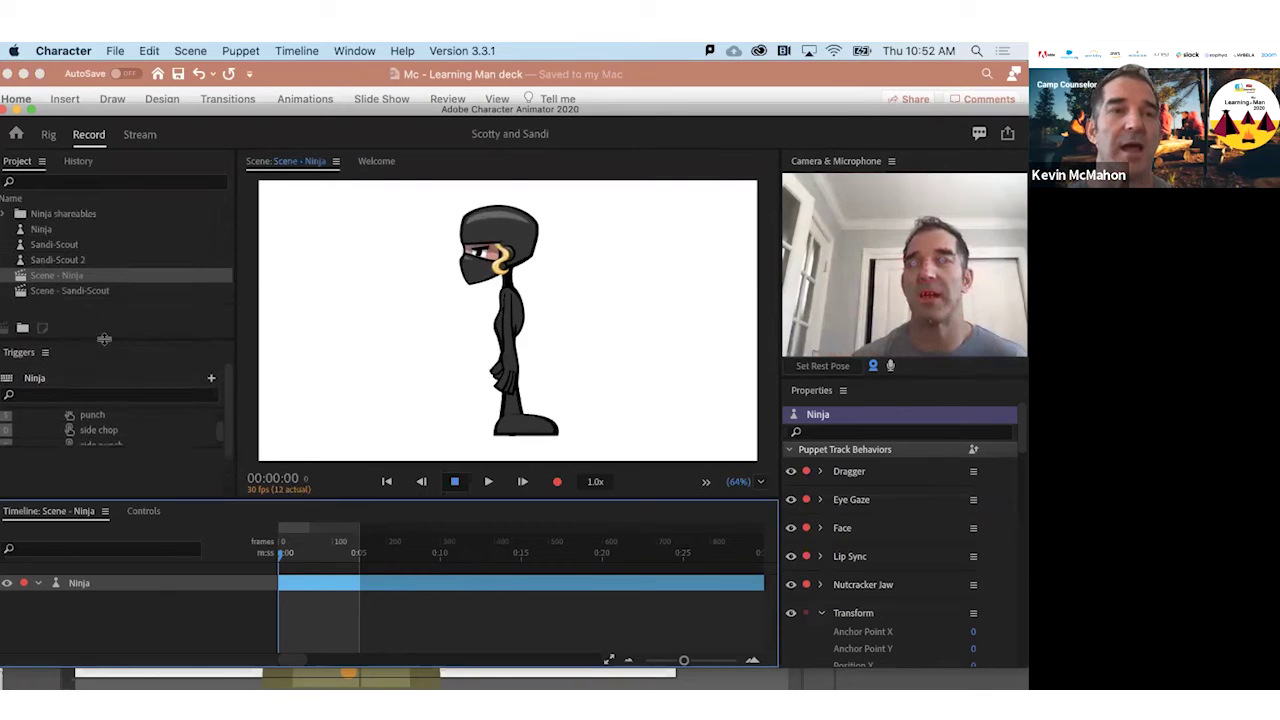
{"action": "left_click", "coordinate": [45, 230]}
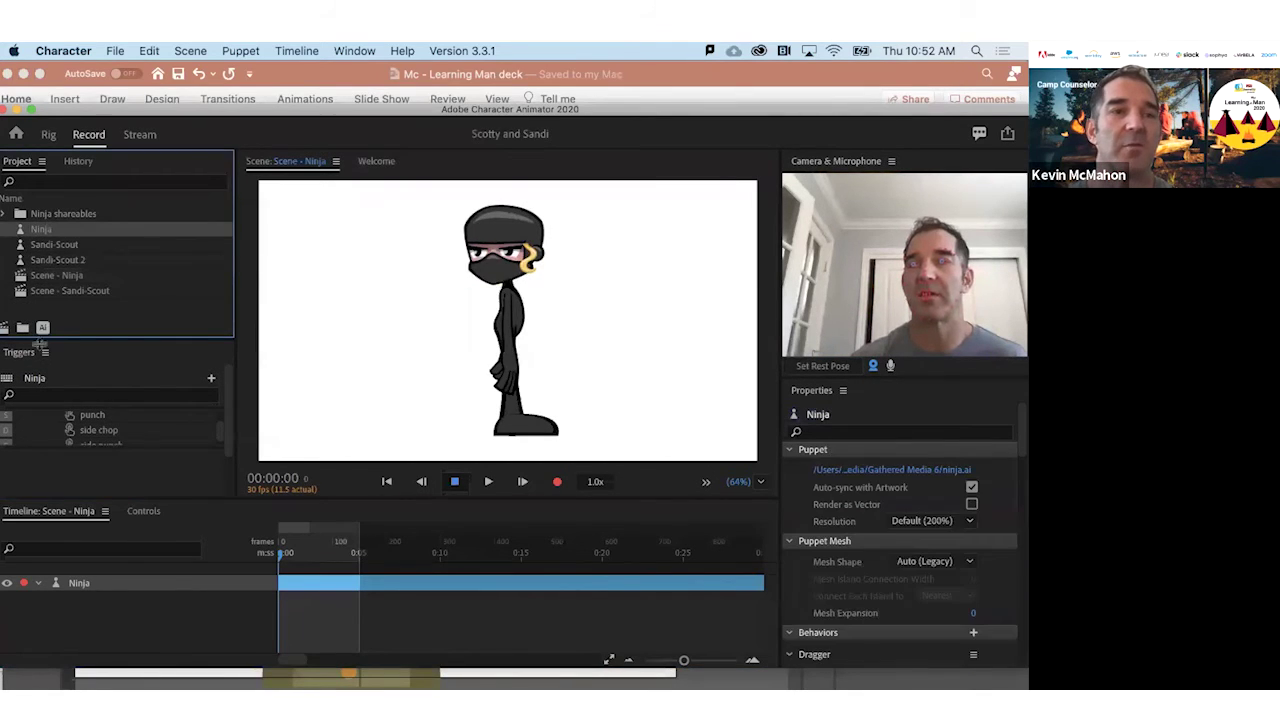
{"action": "left_click", "coordinate": [44, 328]}
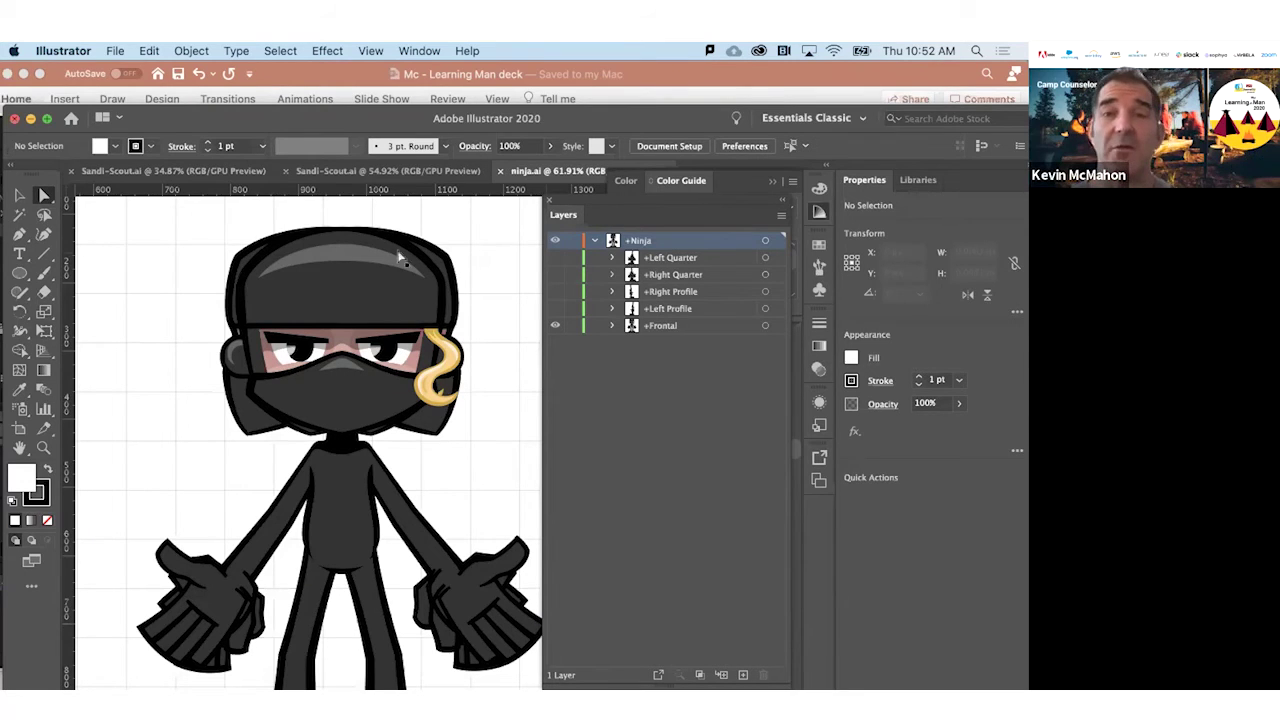
Preview the +Left Profile layer on its own and together with the +Frontal layer by toggling layer visibility
{"action": "mouse_move", "coordinate": [557, 261]}
{"action": "left_mouse_down"}
{"action": "mouse_move", "coordinate": [553, 327]}
{"action": "mouse_move", "coordinate": [556, 278]}
{"action": "left_mouse_up"}
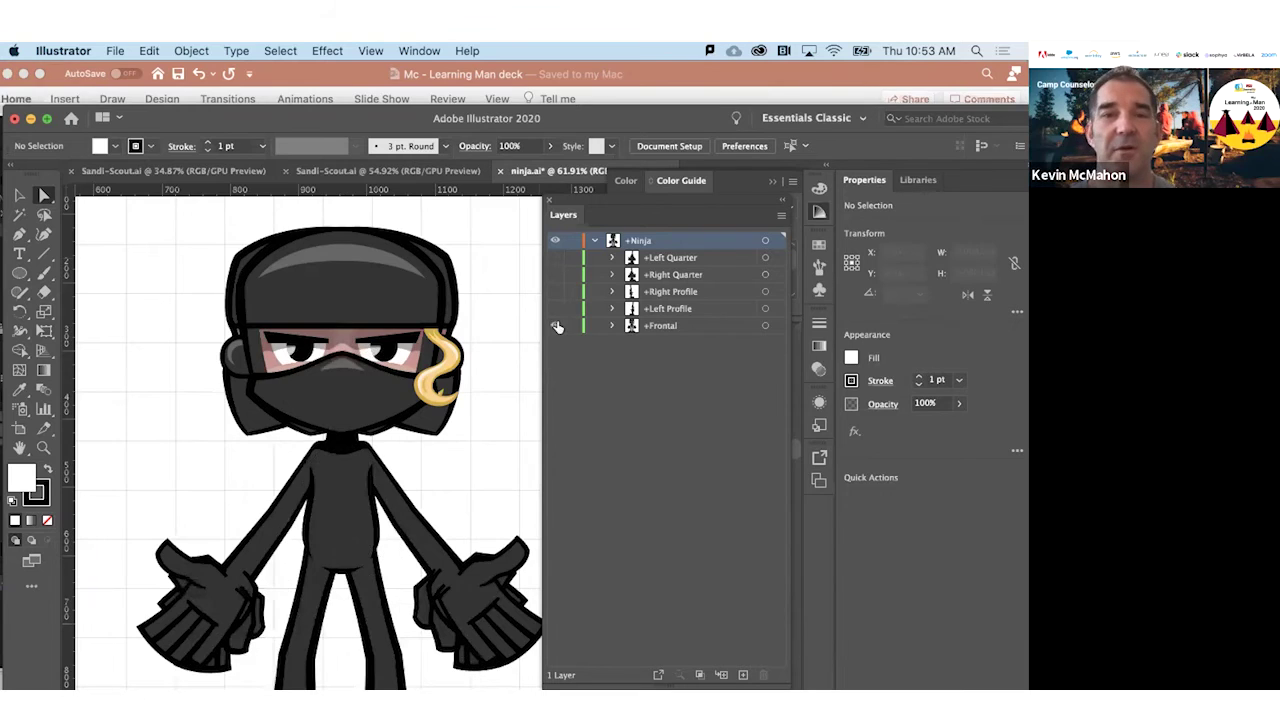
{"action": "left_click", "coordinate": [557, 327]}
{"action": "left_click", "coordinate": [555, 308]}
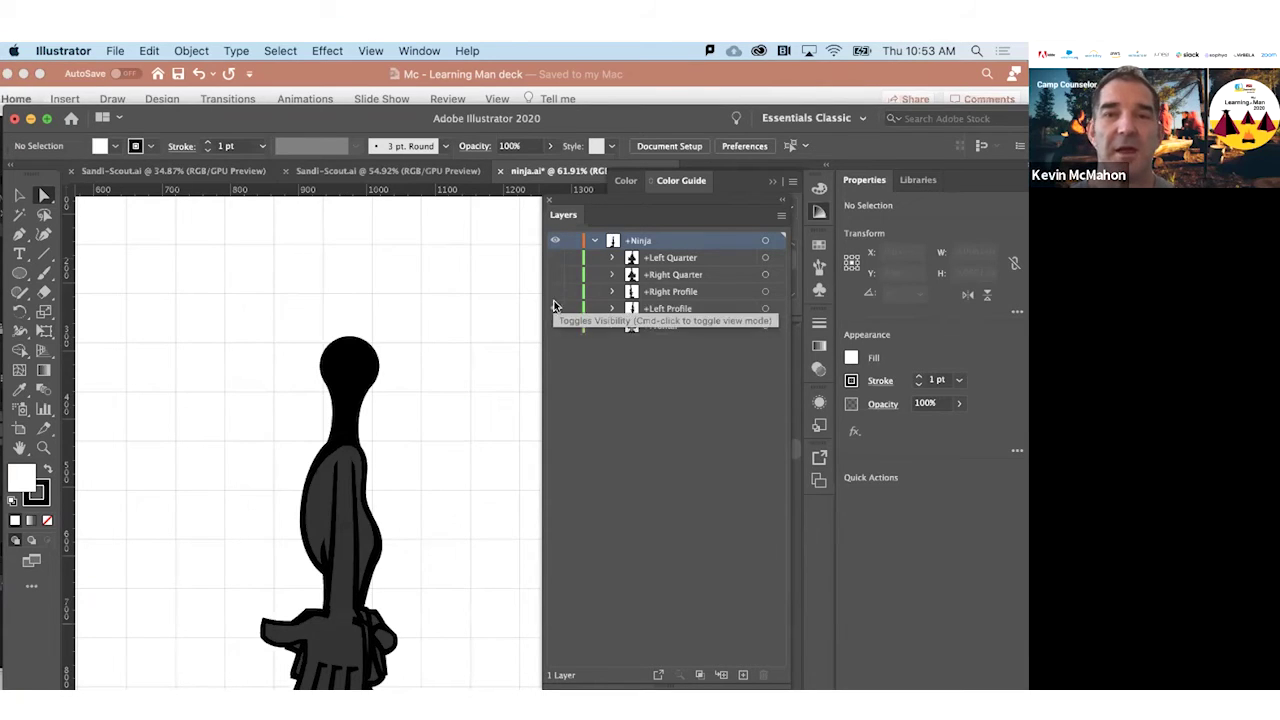
{"action": "left_click", "coordinate": [557, 328]}
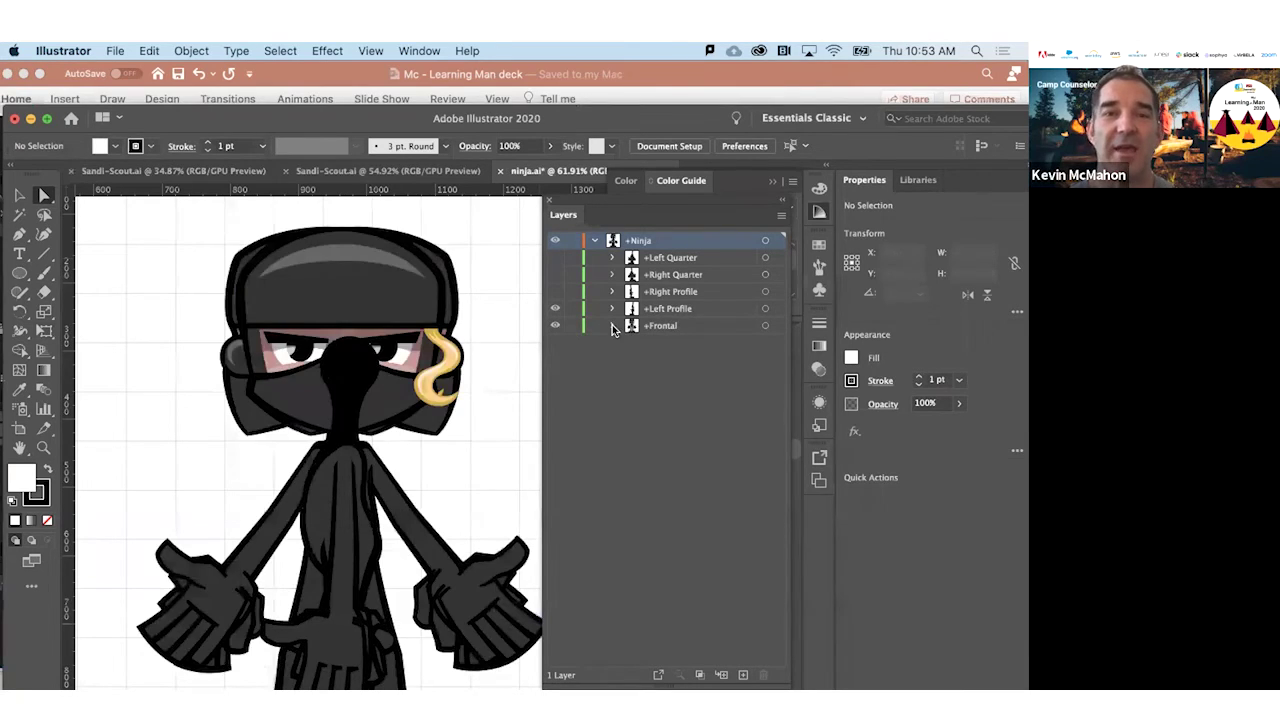
Expand the +Frontal layer, hide the +Left Profile layer, and hide every head view except the left profile
{"action": "left_click", "coordinate": [612, 326]}
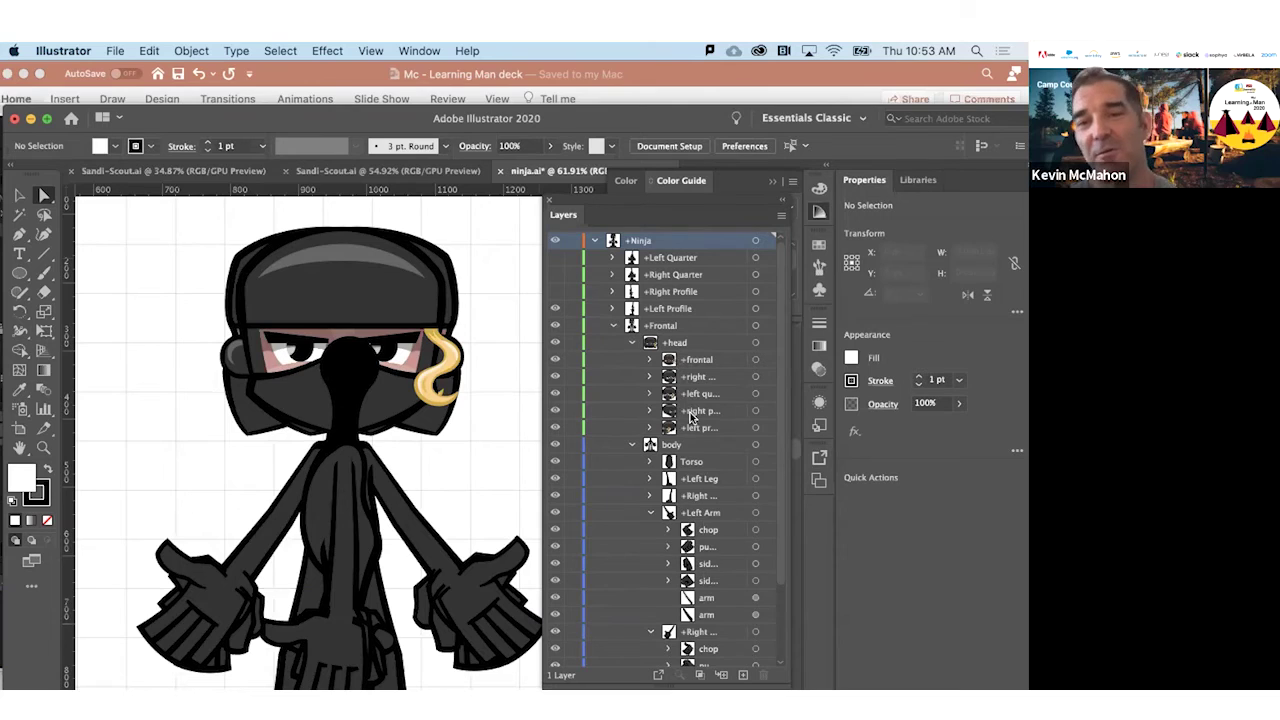
{"action": "left_click", "coordinate": [555, 309]}
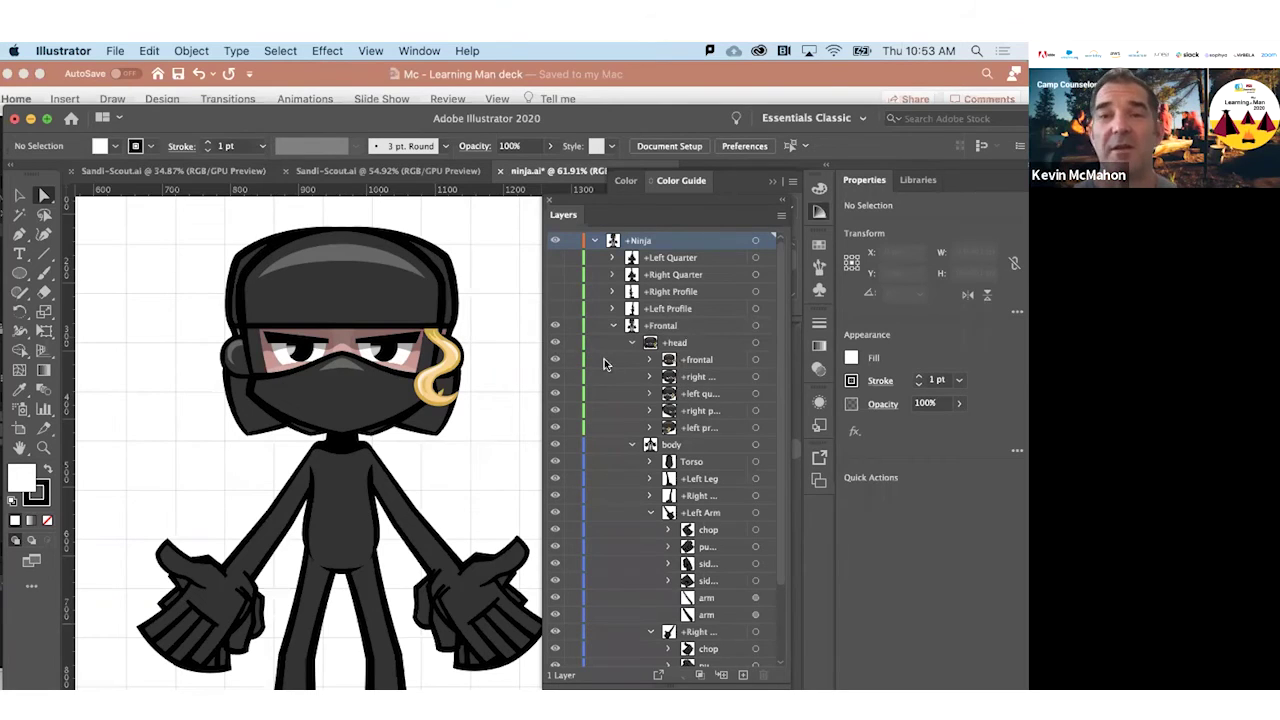
{"action": "left_click_drag", "start_coordinate": [555, 361], "coordinate": [555, 397]}
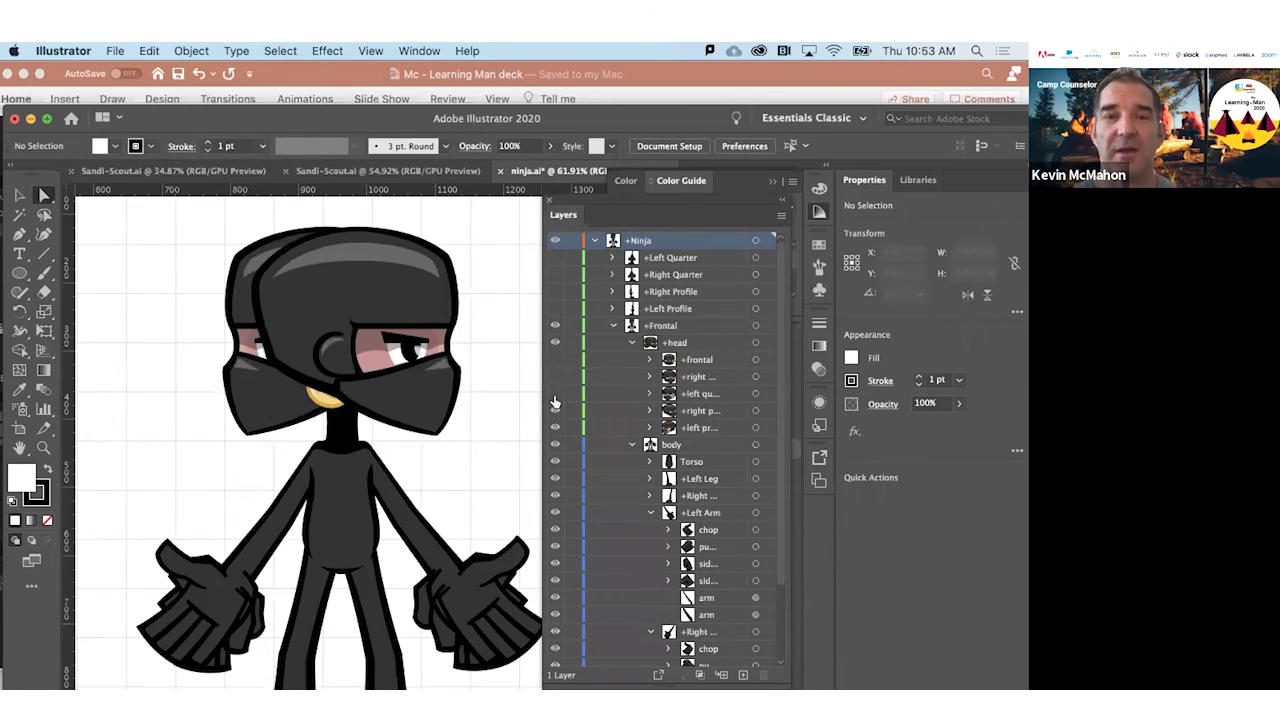
{"action": "left_click", "coordinate": [555, 412]}
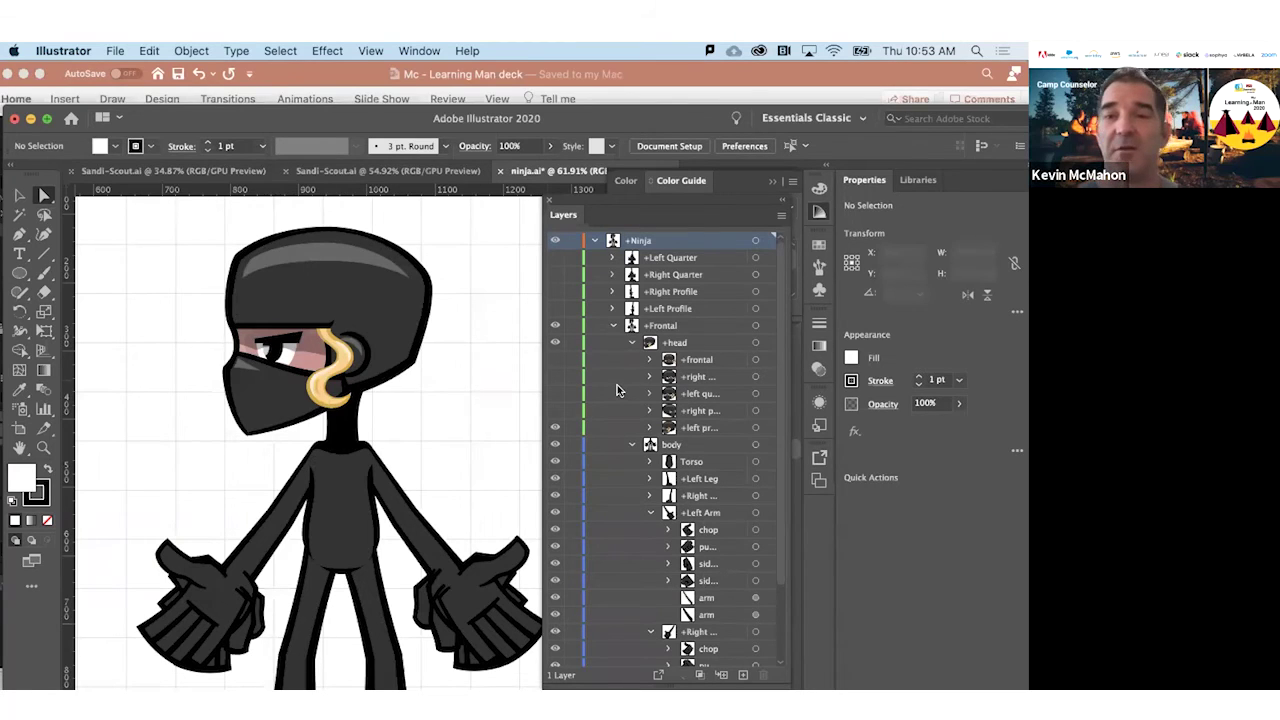
Examine the head, body and arm sublayers inside +Frontal, and collapse the group again
{"action": "scroll", "coordinate": [623, 425], "scroll_direction": "down", "scroll_amount": 5}
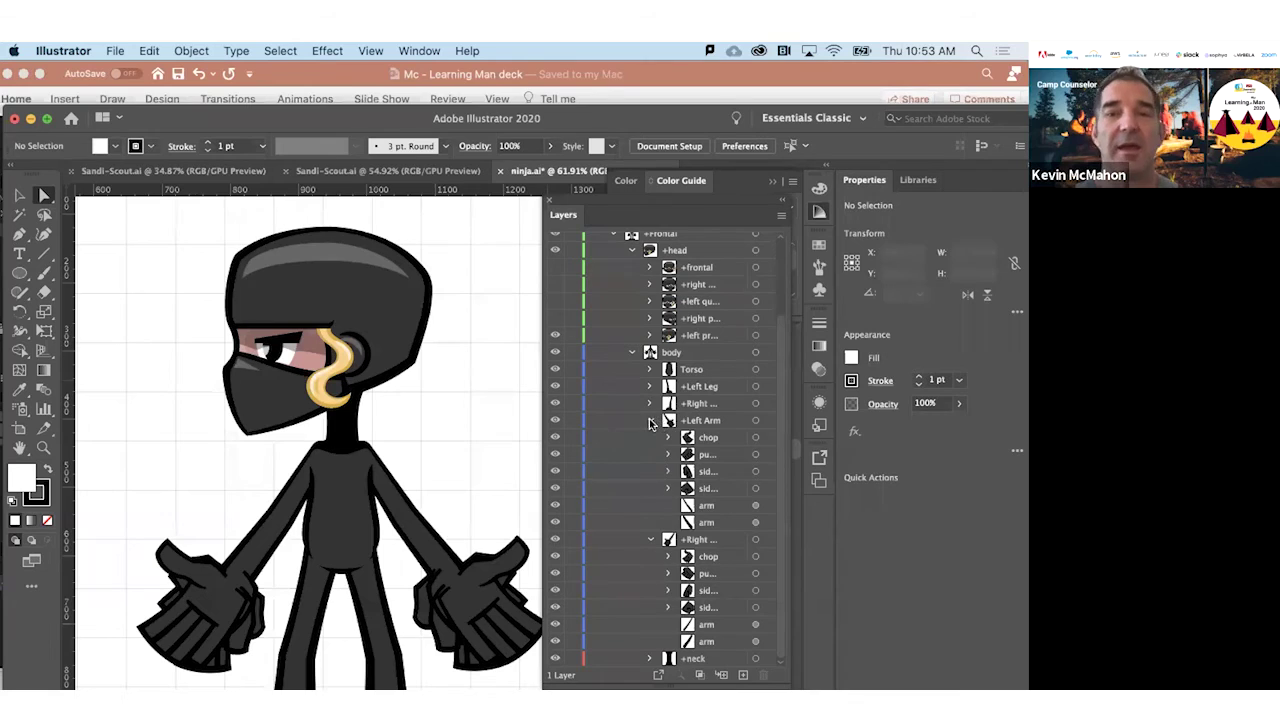
{"action": "left_click", "coordinate": [648, 424]}
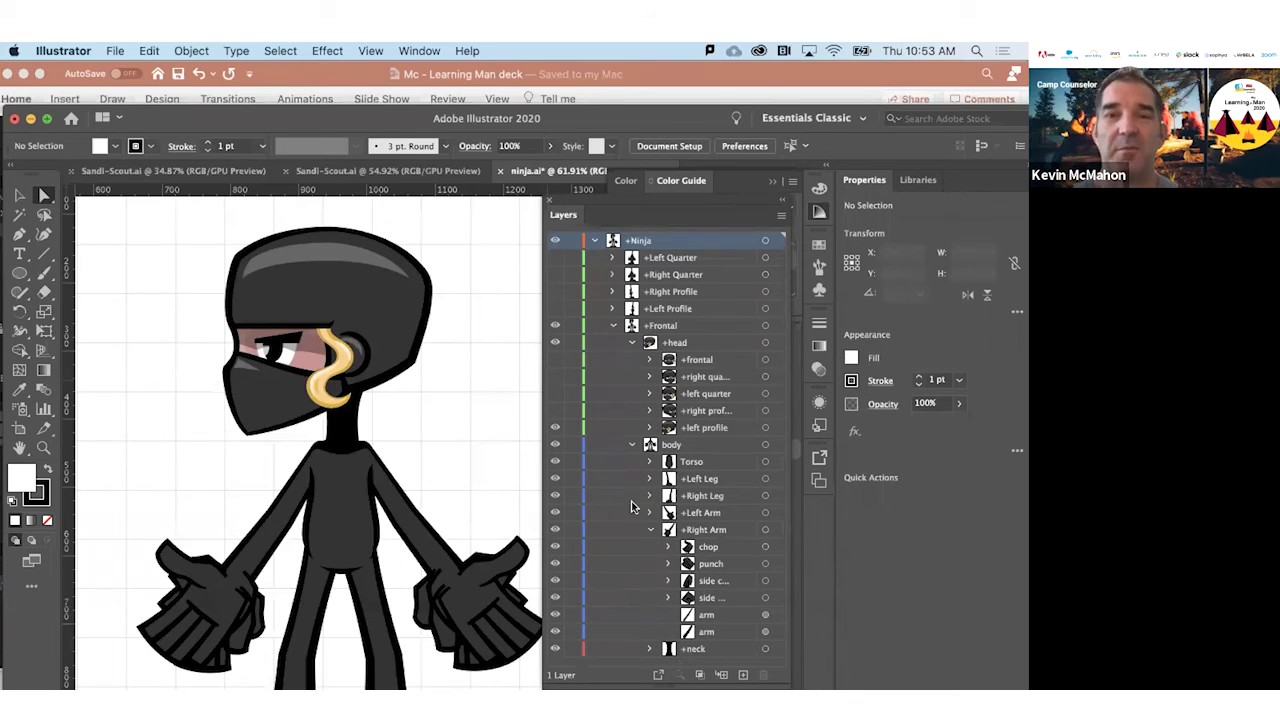
{"action": "left_click", "coordinate": [614, 326]}
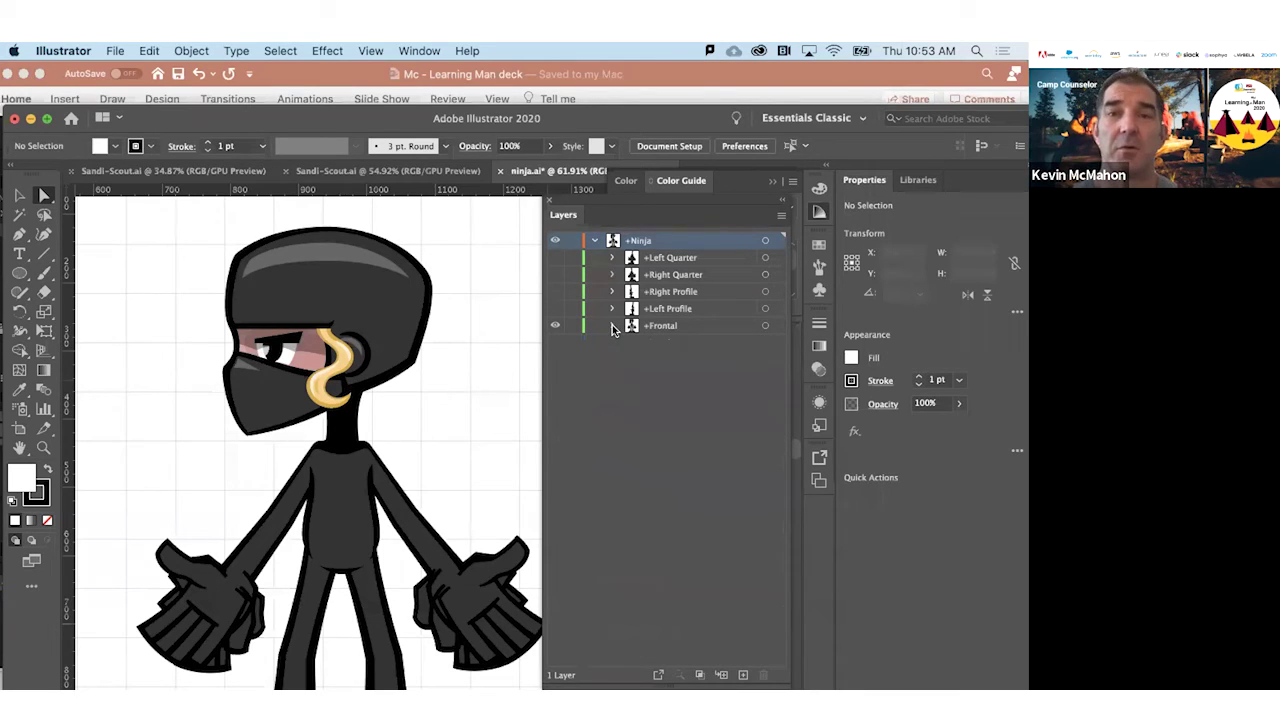
{"action": "left_click", "coordinate": [614, 326]}
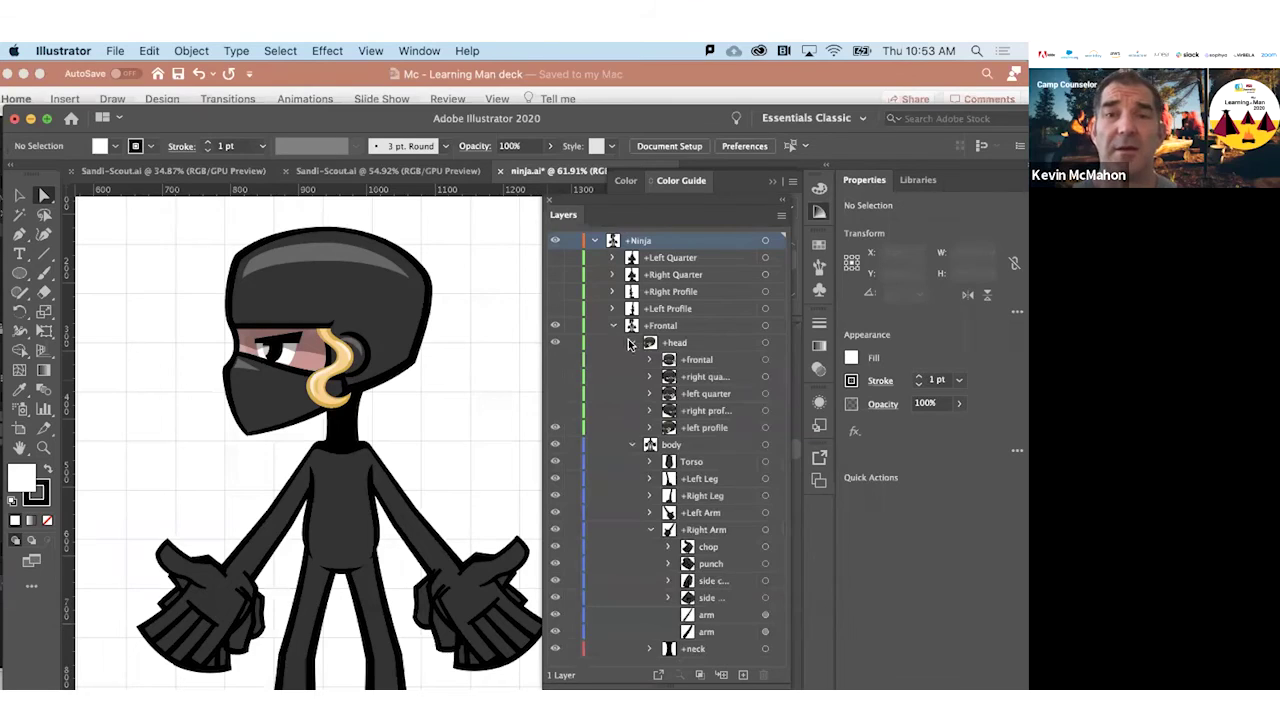
{"action": "left_click", "coordinate": [614, 326]}
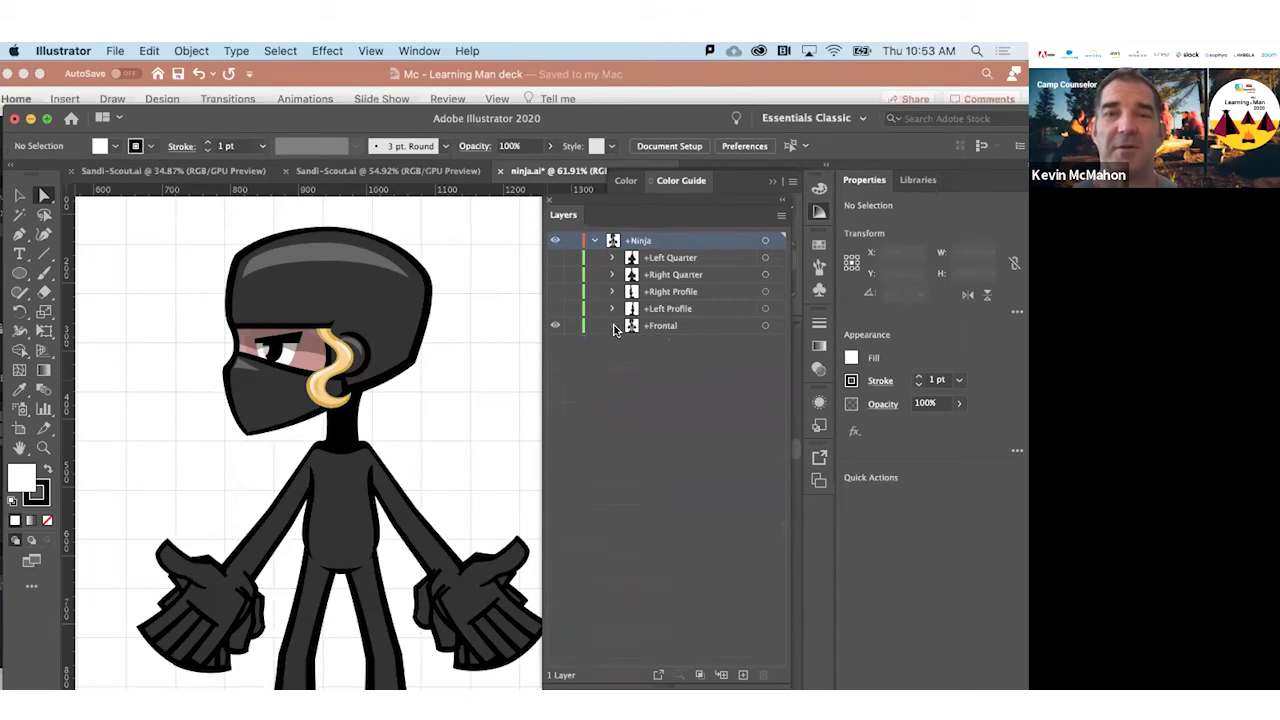
Show +Left Profile in place of +Frontal, and expand it to examine its hand poses and the left leg's paths
{"action": "left_click", "coordinate": [653, 309]}
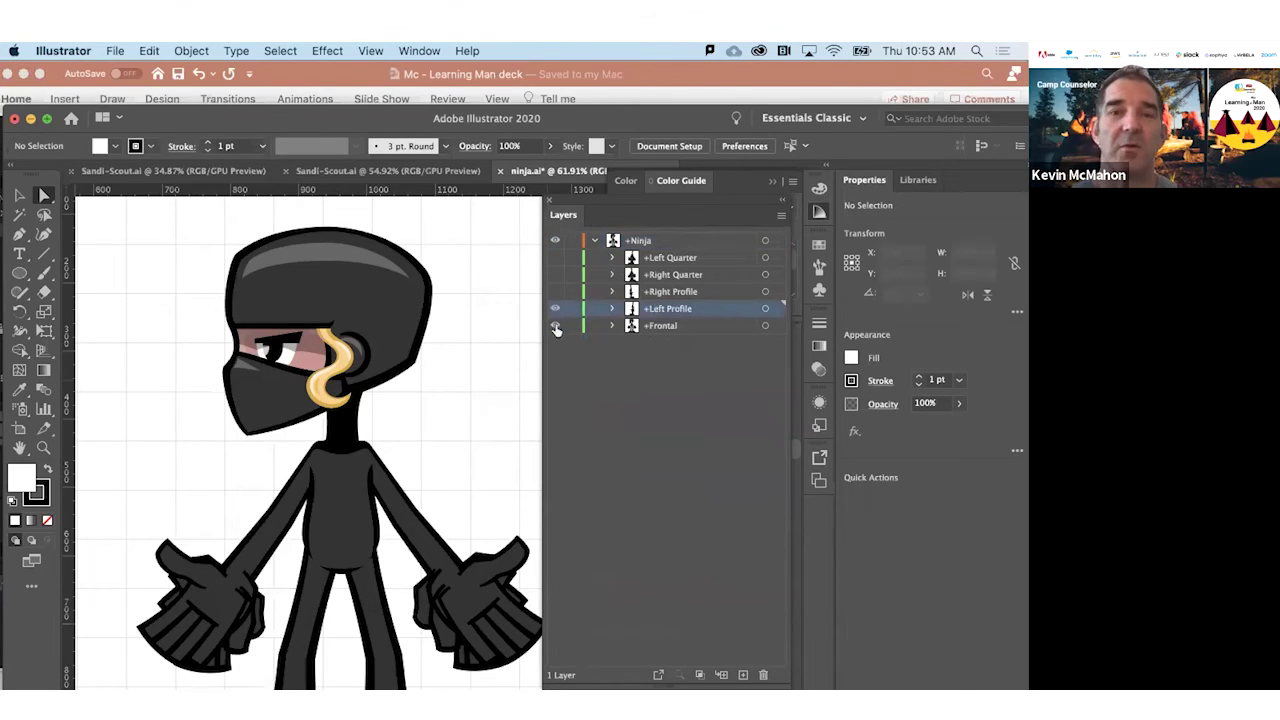
{"action": "left_click", "coordinate": [555, 325]}
{"action": "left_click", "coordinate": [613, 308], "text": "alt"}
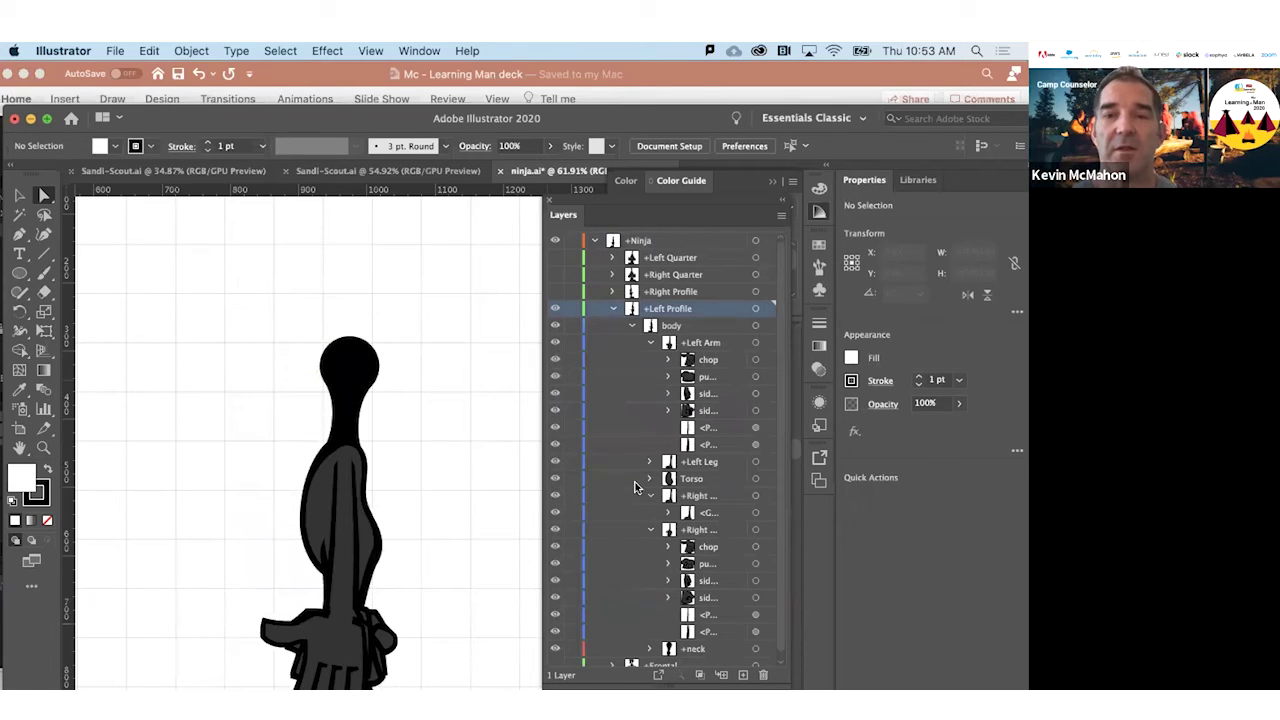
{"action": "scroll", "coordinate": [634, 487], "scroll_direction": "down", "scroll_amount": 1}
{"action": "left_click_drag", "start_coordinate": [537, 433], "coordinate": [443, 445]}
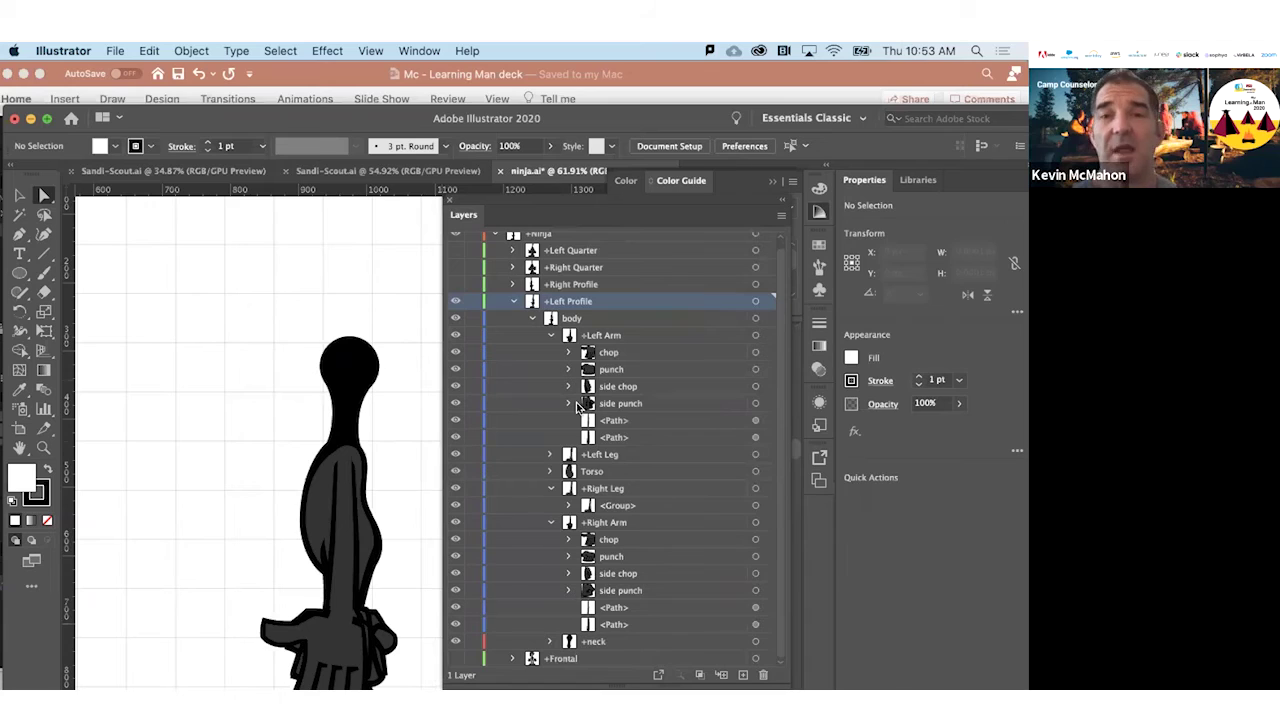
{"action": "left_click", "coordinate": [550, 455]}
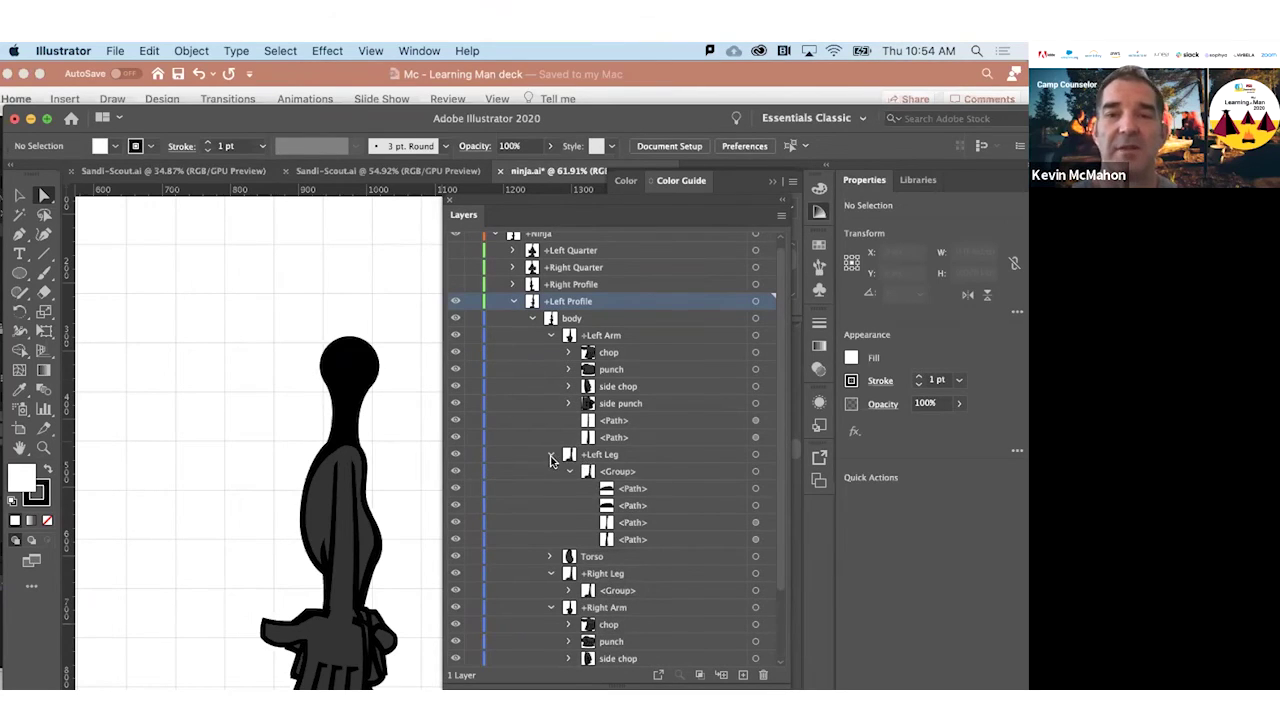
{"action": "left_click", "coordinate": [550, 455]}
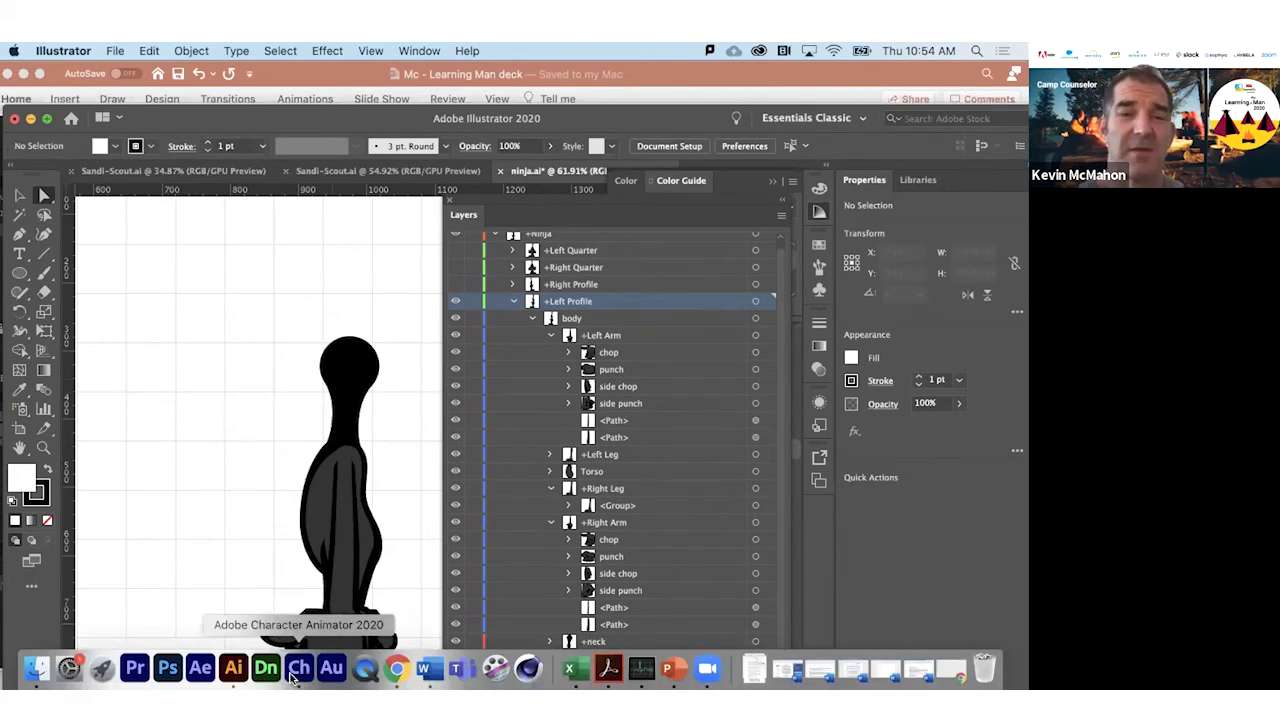
Switch to Character Animator, open the Ninja's rig, and examine the head-turn tag assigned to the Right Profile layer
{"action": "left_click", "coordinate": [292, 677]}
{"action": "left_click", "coordinate": [49, 135]}
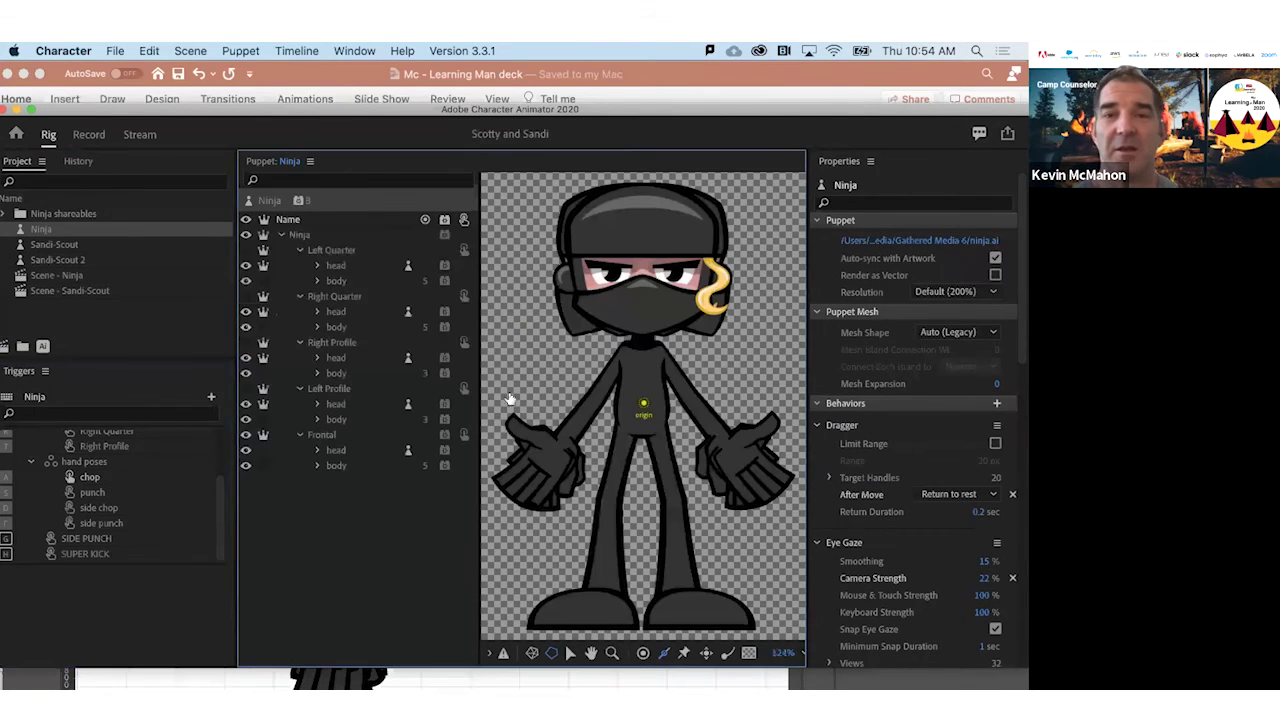
{"action": "left_click", "coordinate": [332, 344]}
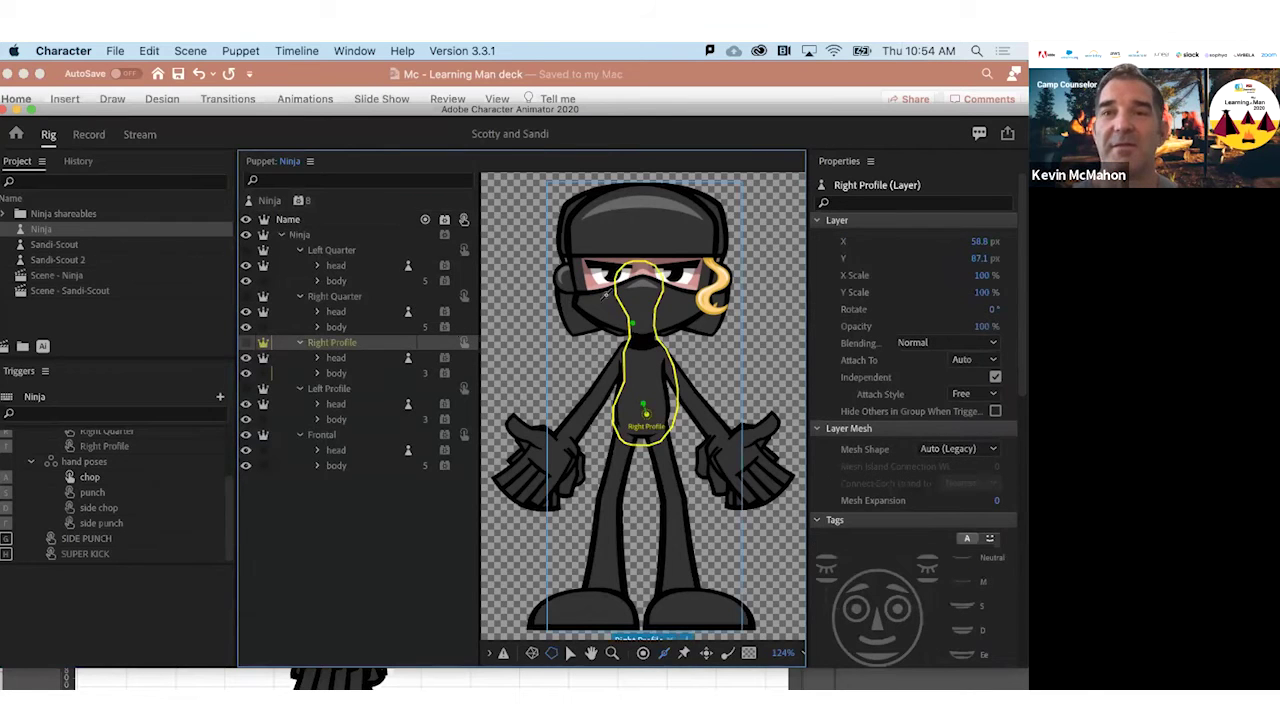
{"action": "left_click_drag", "start_coordinate": [863, 113], "coordinate": [671, 129]}
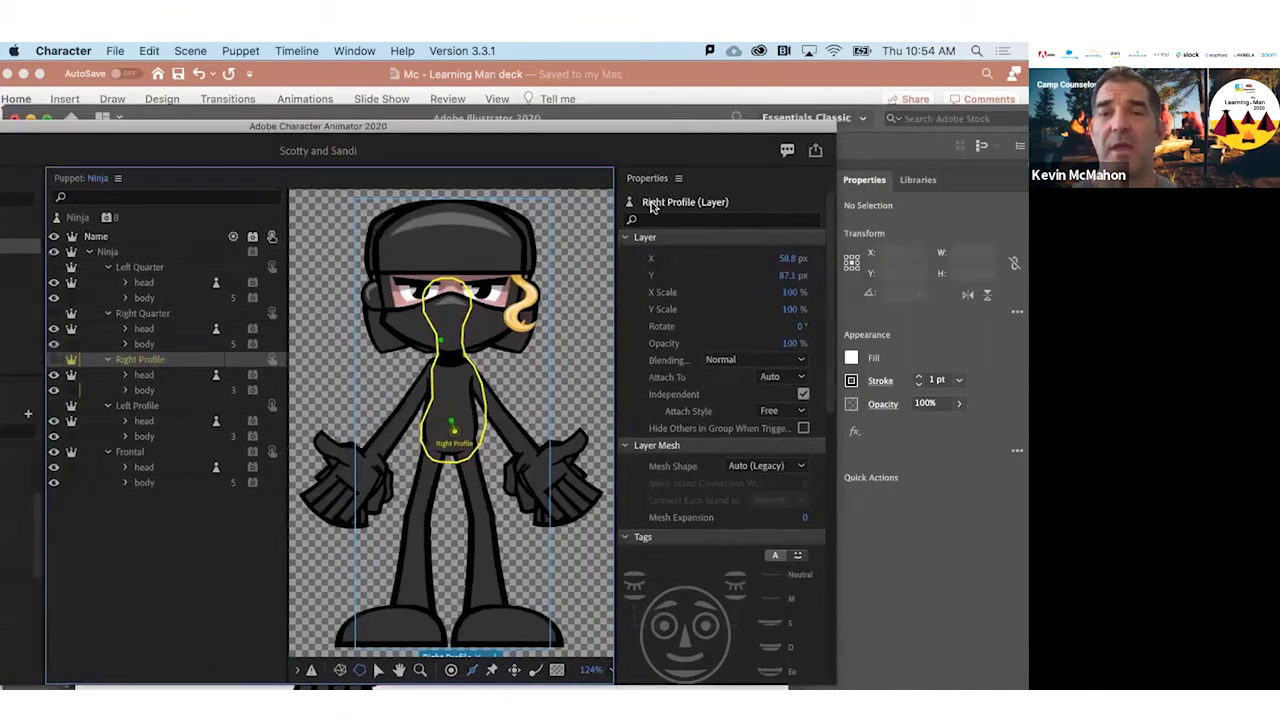
{"action": "scroll", "coordinate": [677, 540], "scroll_direction": "down", "scroll_amount": 10}
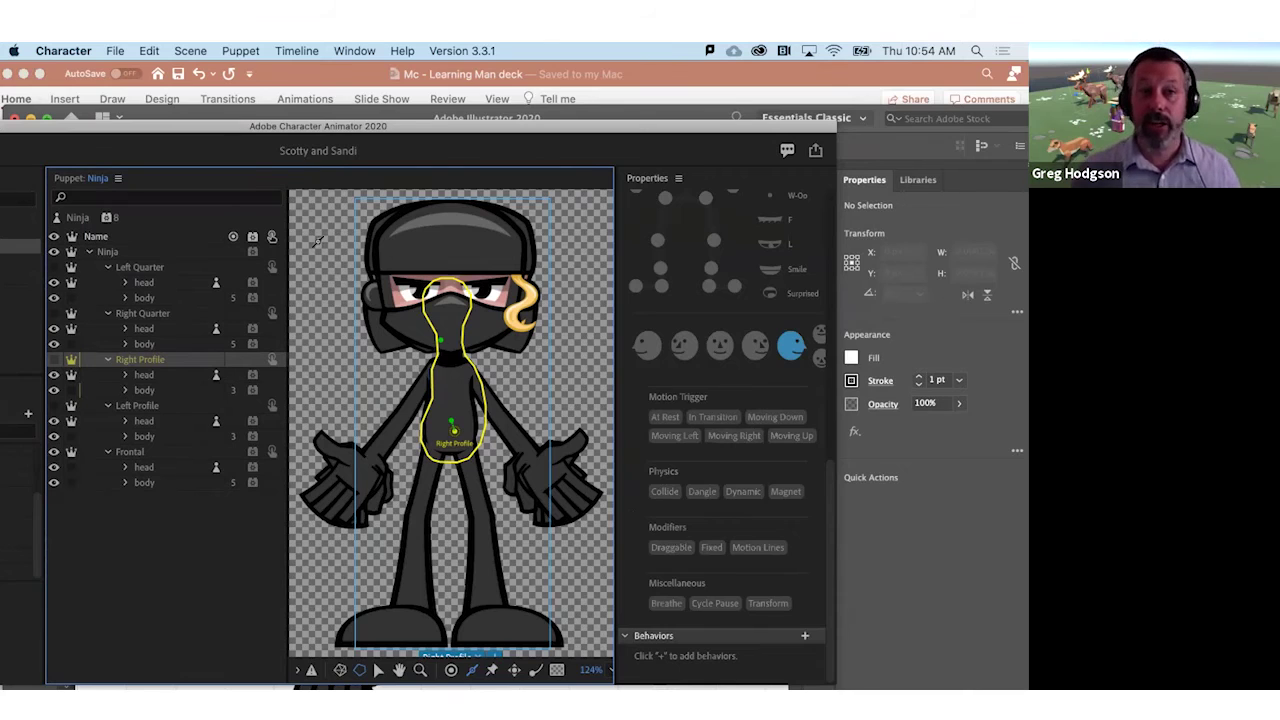
Move the Character Animator window back to align with the screen and select the Sandi-Scout puppet in the project
{"action": "left_click_drag", "start_coordinate": [255, 128], "coordinate": [377, 133]}
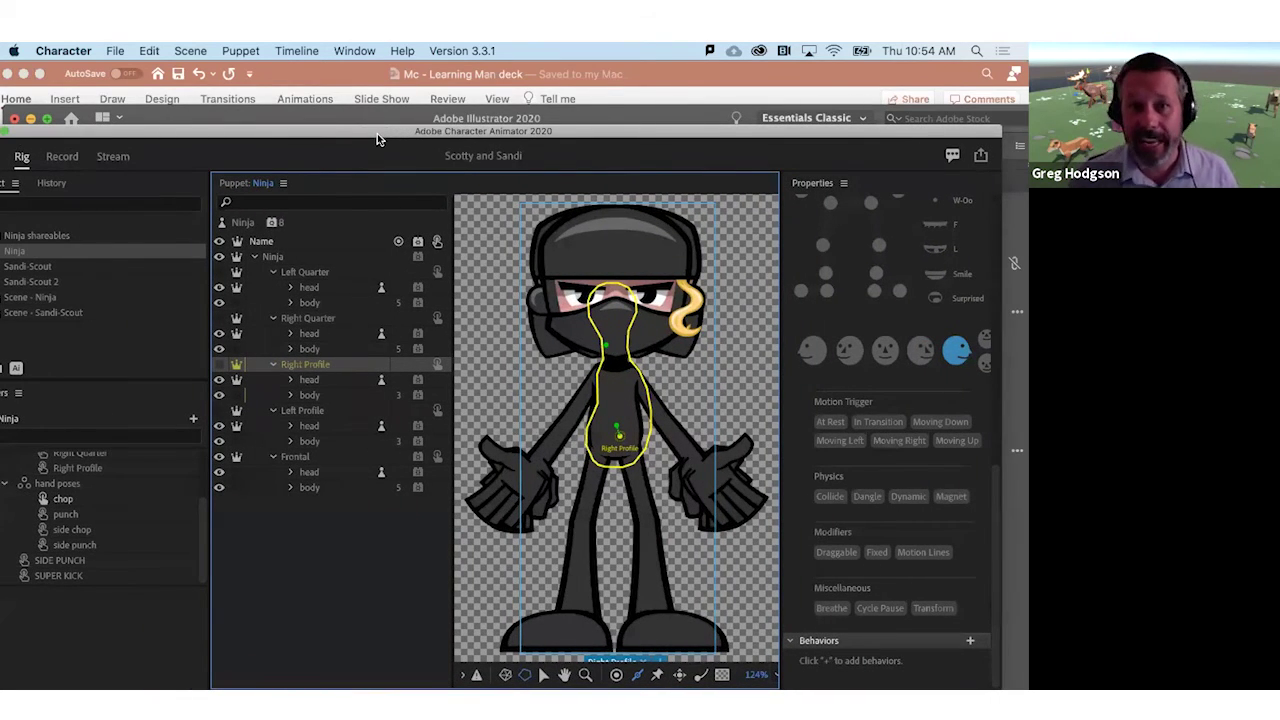
{"action": "left_click_drag", "start_coordinate": [377, 133], "coordinate": [405, 135]}
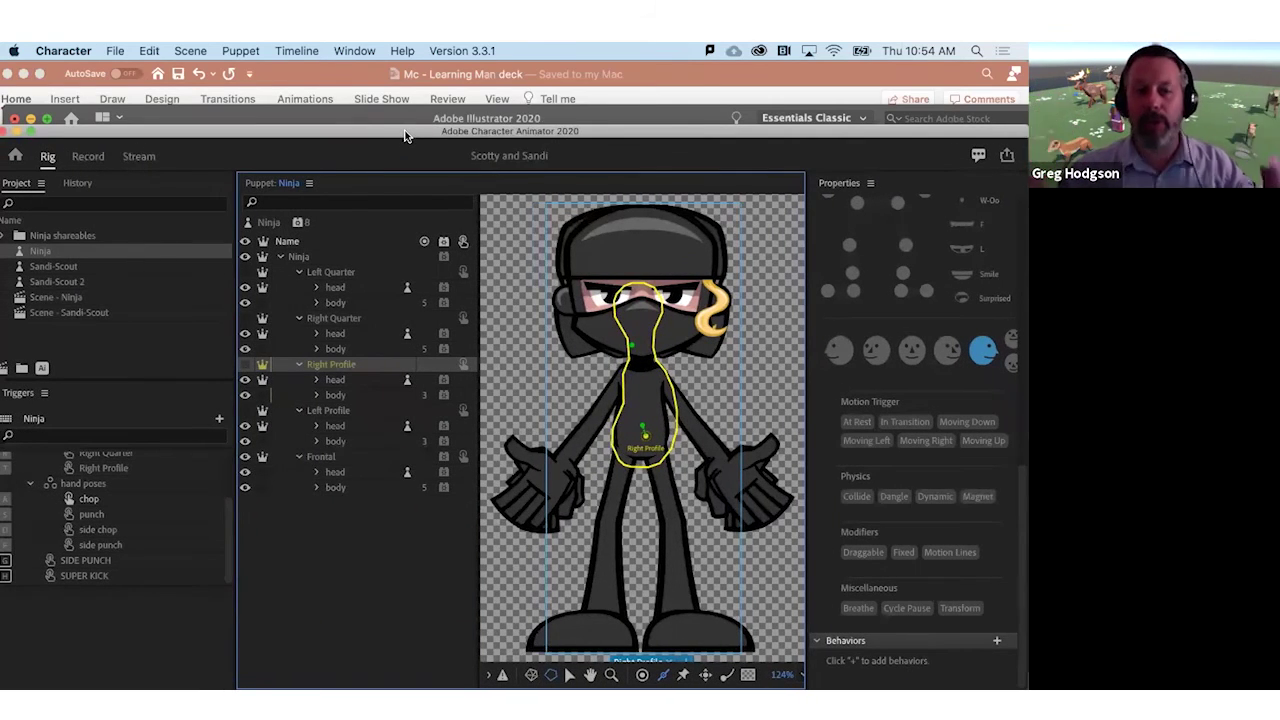
{"action": "left_click_drag", "start_coordinate": [180, 131], "coordinate": [181, 126]}
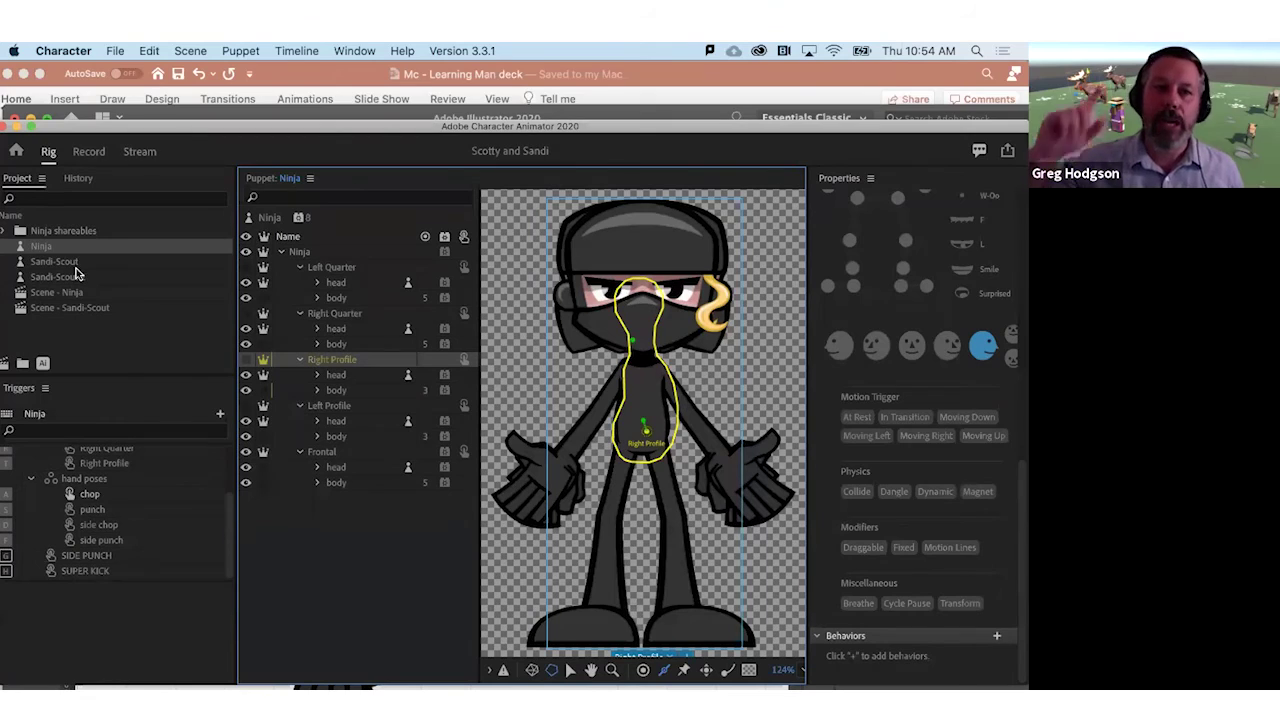
{"action": "left_click", "coordinate": [74, 263]}
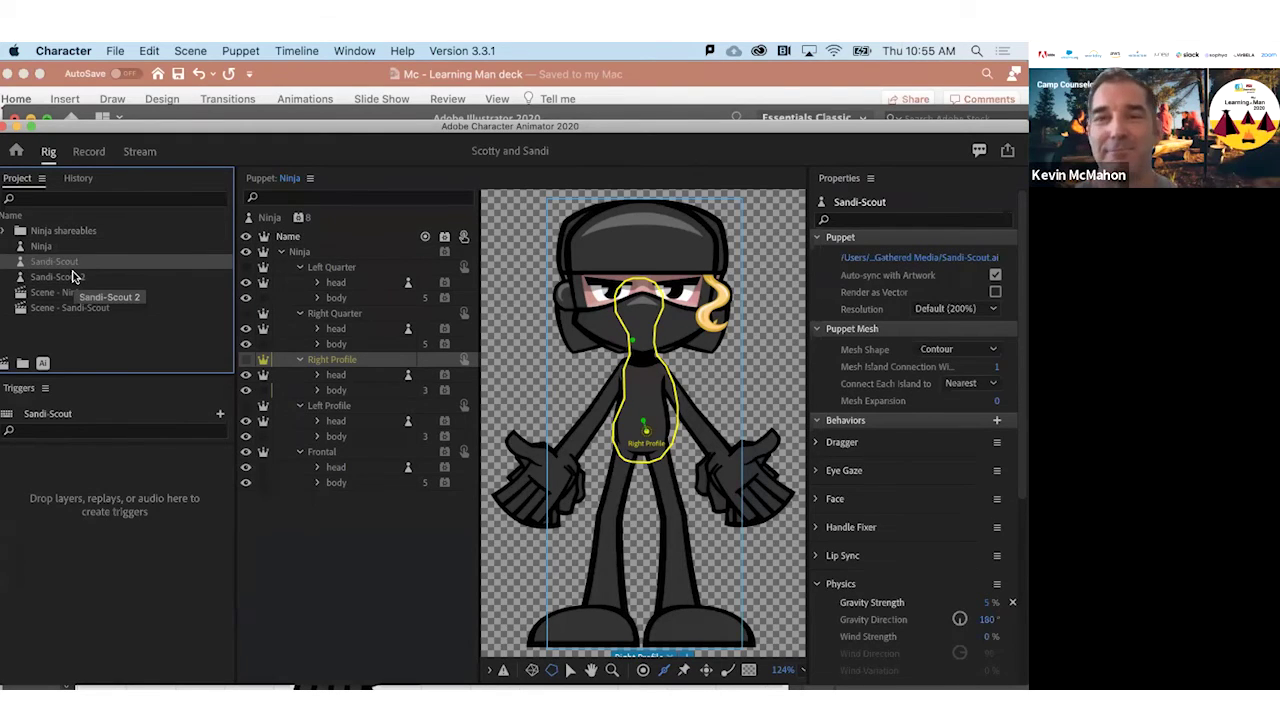
Select the Ninja puppet, open Scene - Ninja and pull the Ninja's hand to test its draggable arm
{"action": "left_click", "coordinate": [40, 249]}
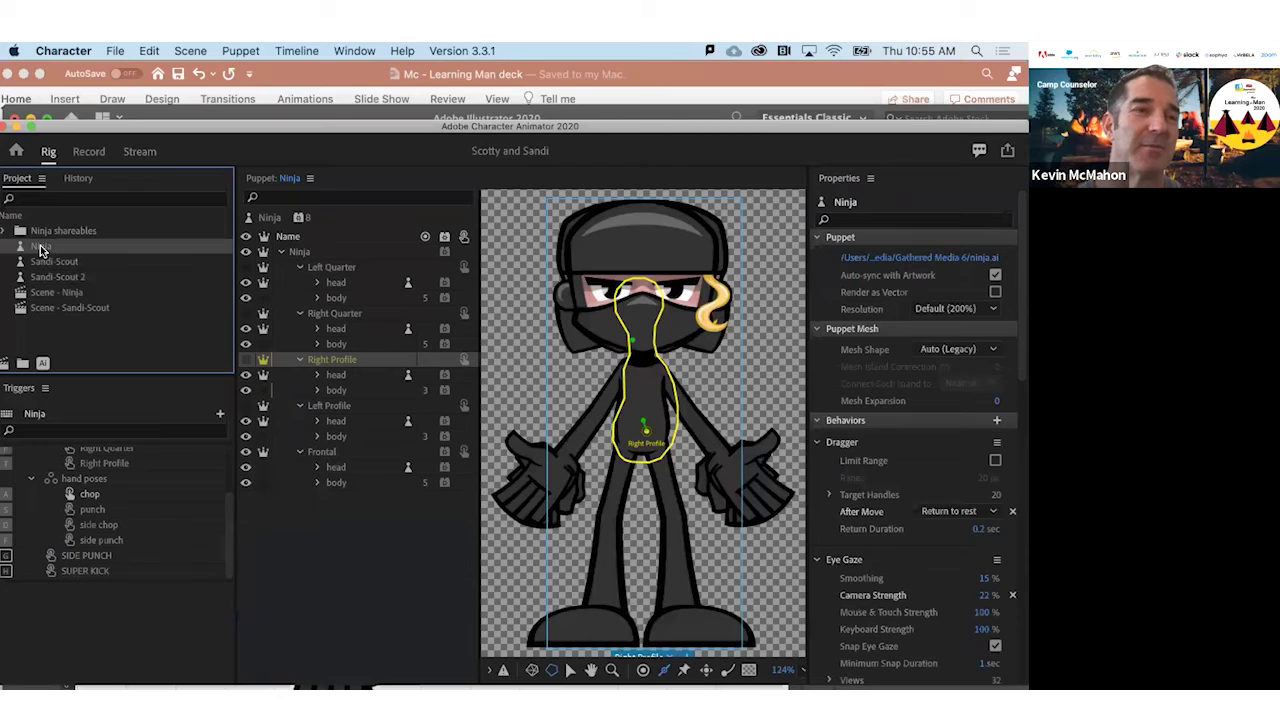
{"action": "double_click", "coordinate": [41, 249]}
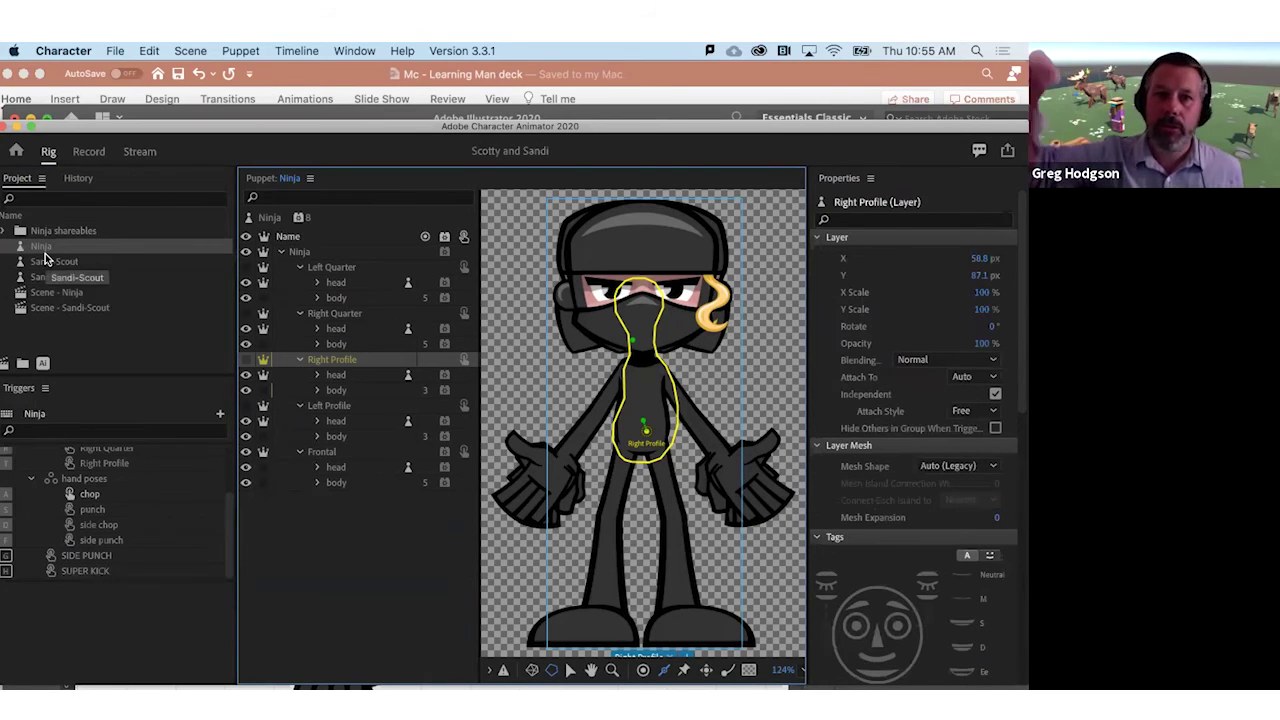
{"action": "left_click", "coordinate": [54, 286]}
{"action": "left_click", "coordinate": [55, 292]}
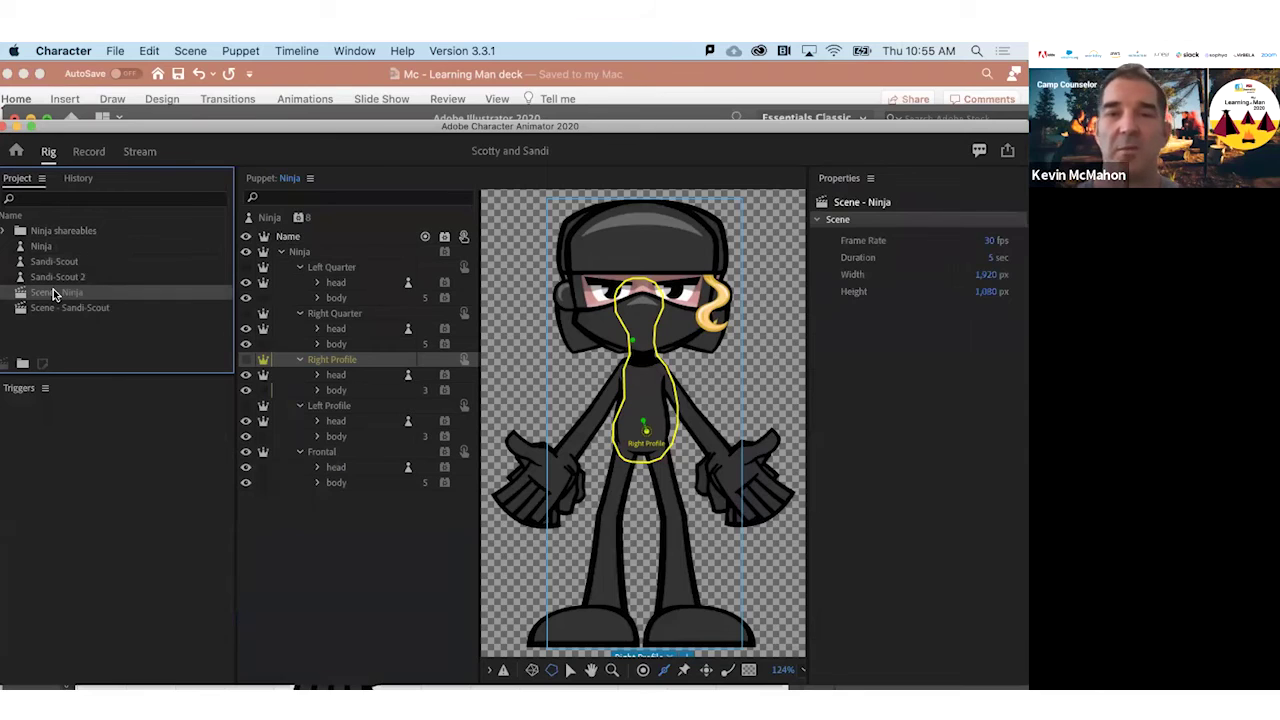
{"action": "double_click", "coordinate": [55, 292]}
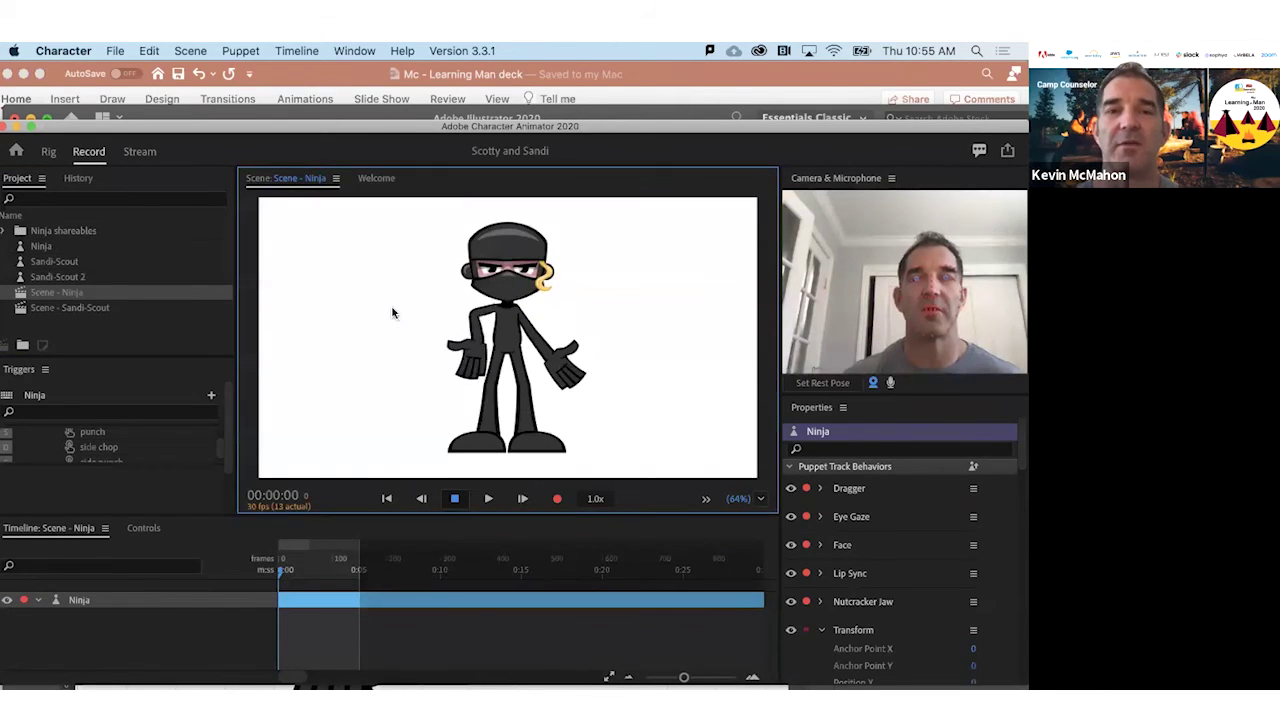
{"action": "left_click_drag", "start_coordinate": [434, 325], "coordinate": [485, 372]}
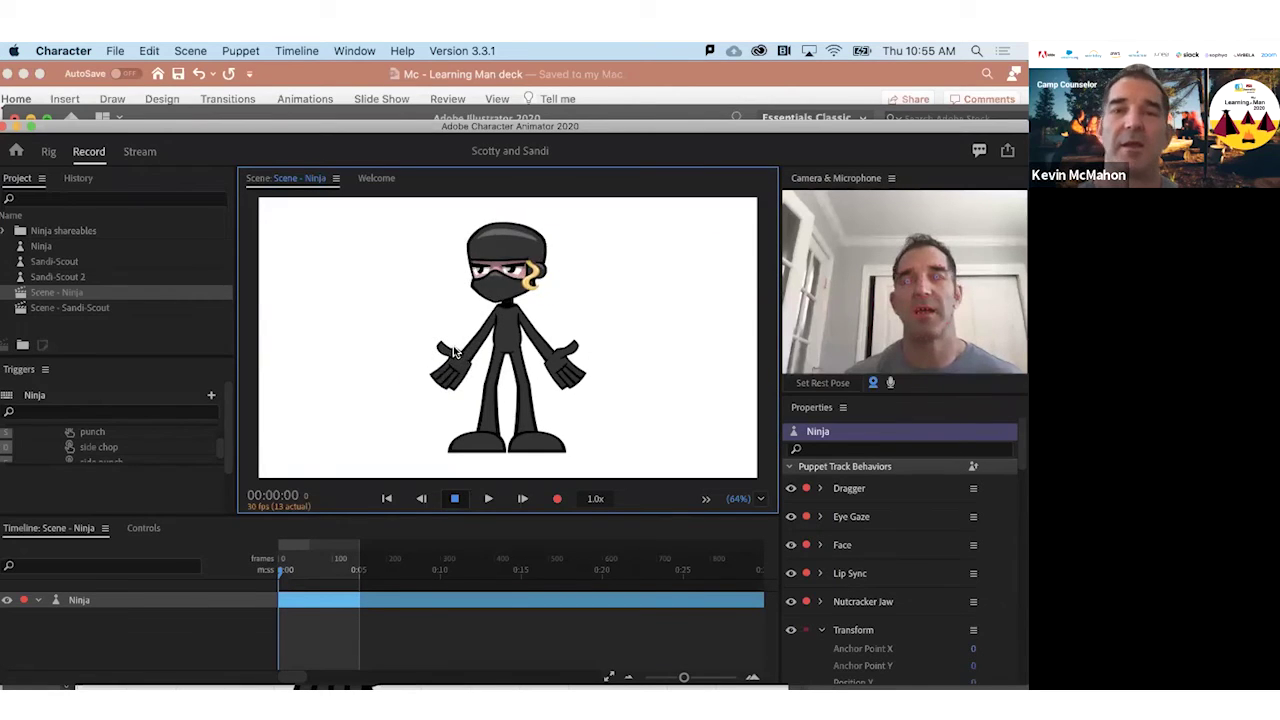
Return to the Ninja's rig and examine the Frontal body's Left Arm layer, its hand poses, and its Left Elbow and Draggable tags
{"action": "left_click", "coordinate": [48, 152]}
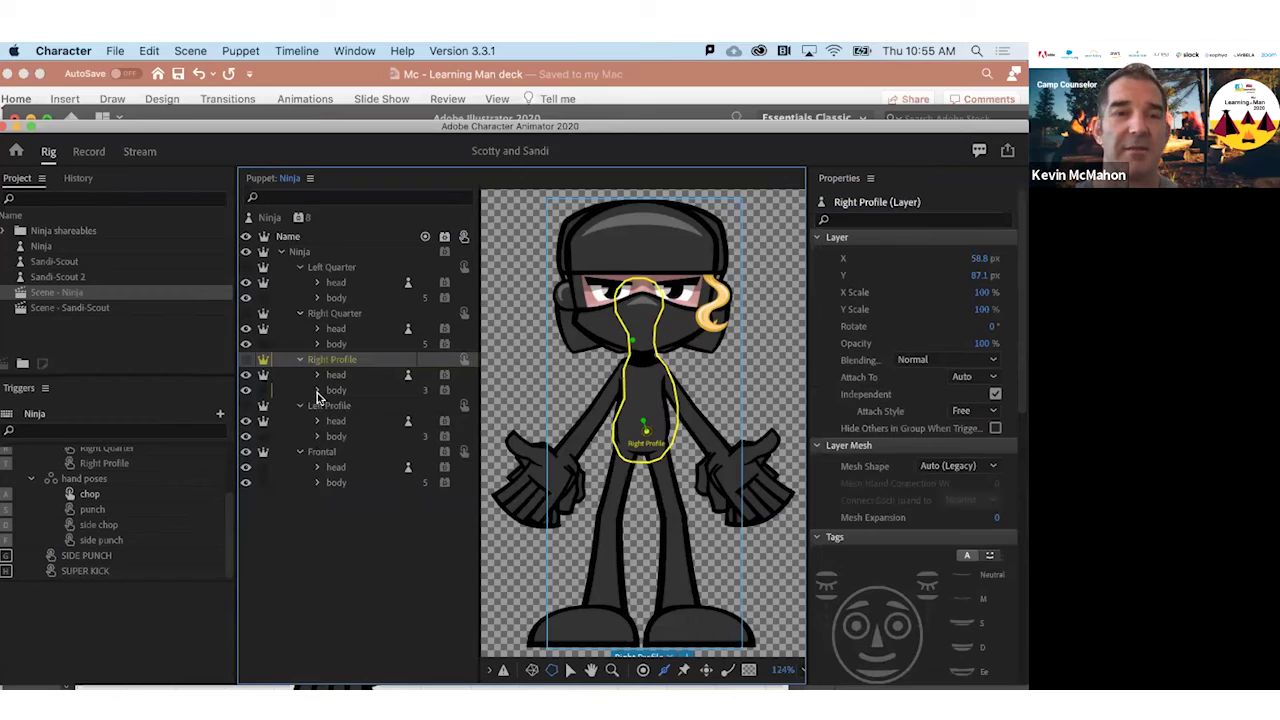
{"action": "left_click", "coordinate": [318, 483]}
{"action": "left_click", "coordinate": [360, 517]}
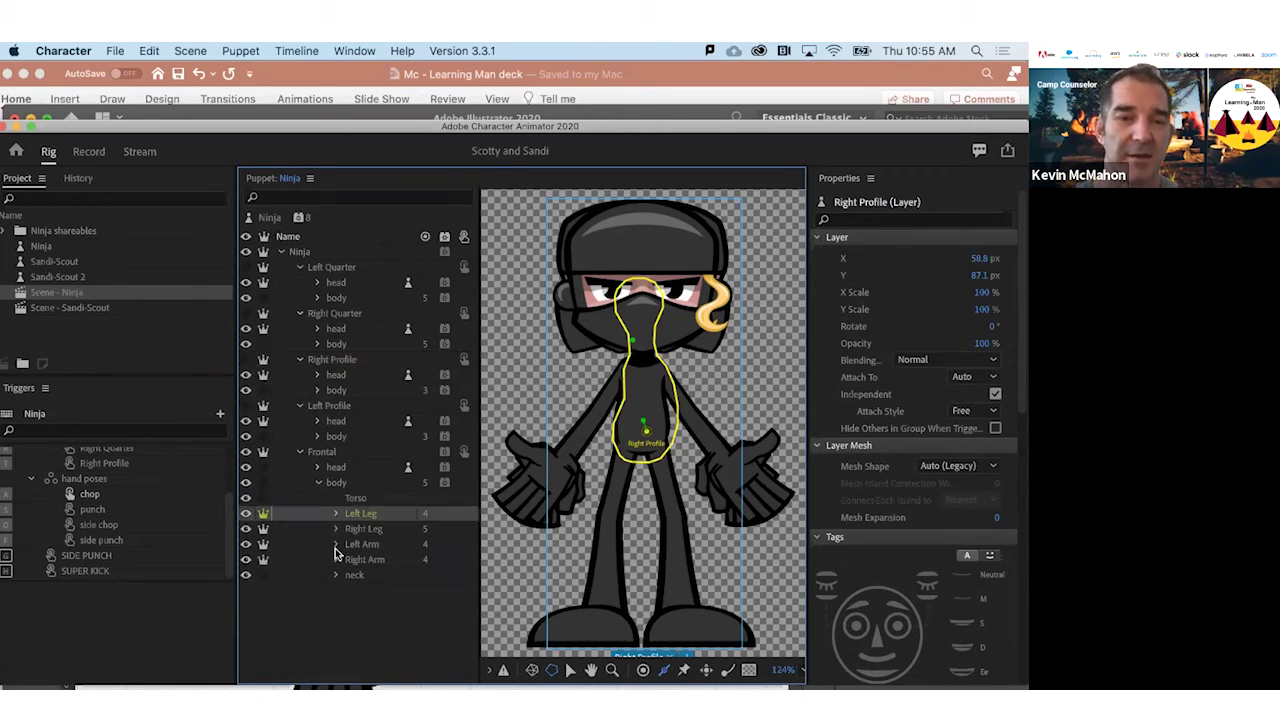
{"action": "left_click", "coordinate": [336, 544]}
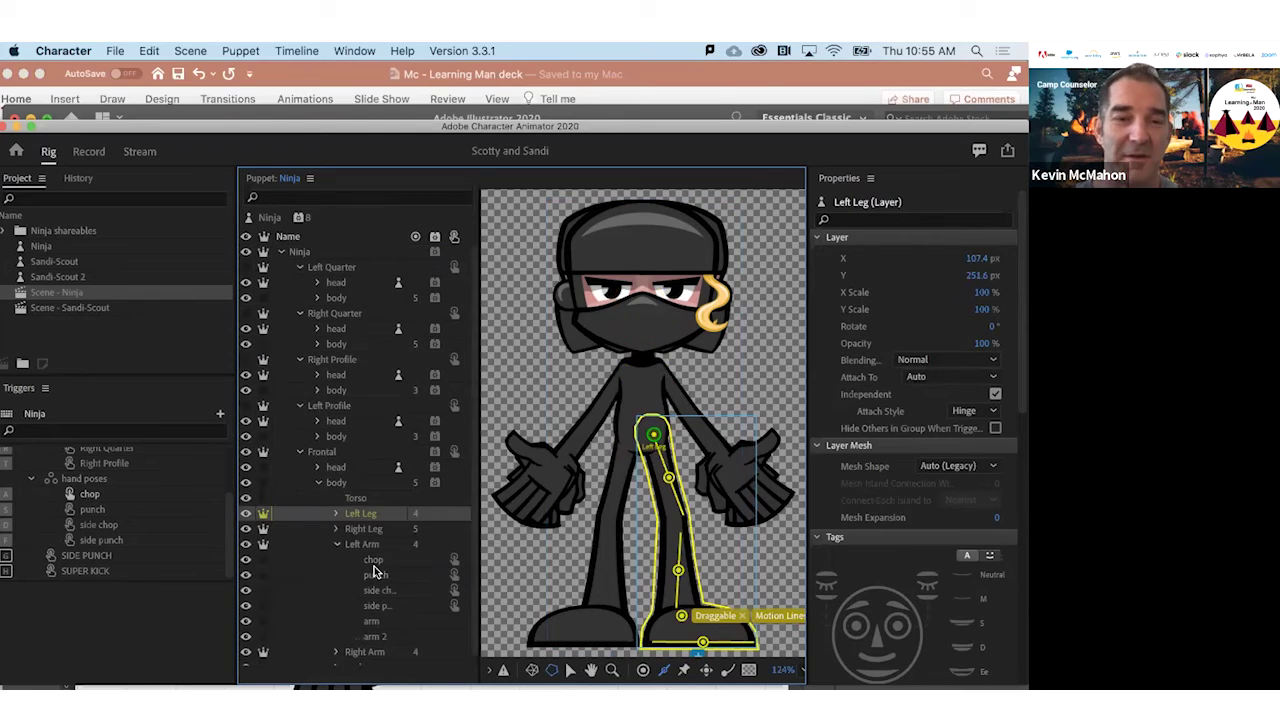
{"action": "left_click", "coordinate": [372, 621]}
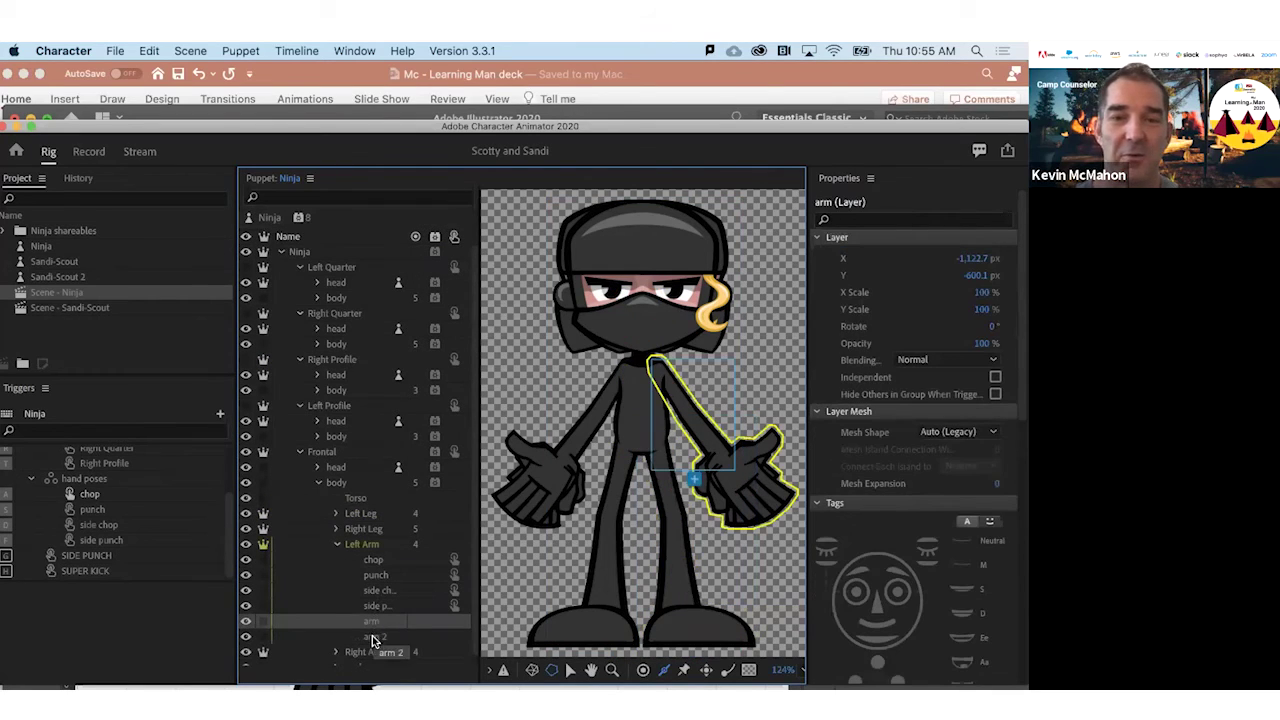
{"action": "left_click", "coordinate": [372, 637]}
{"action": "left_click", "coordinate": [370, 561]}
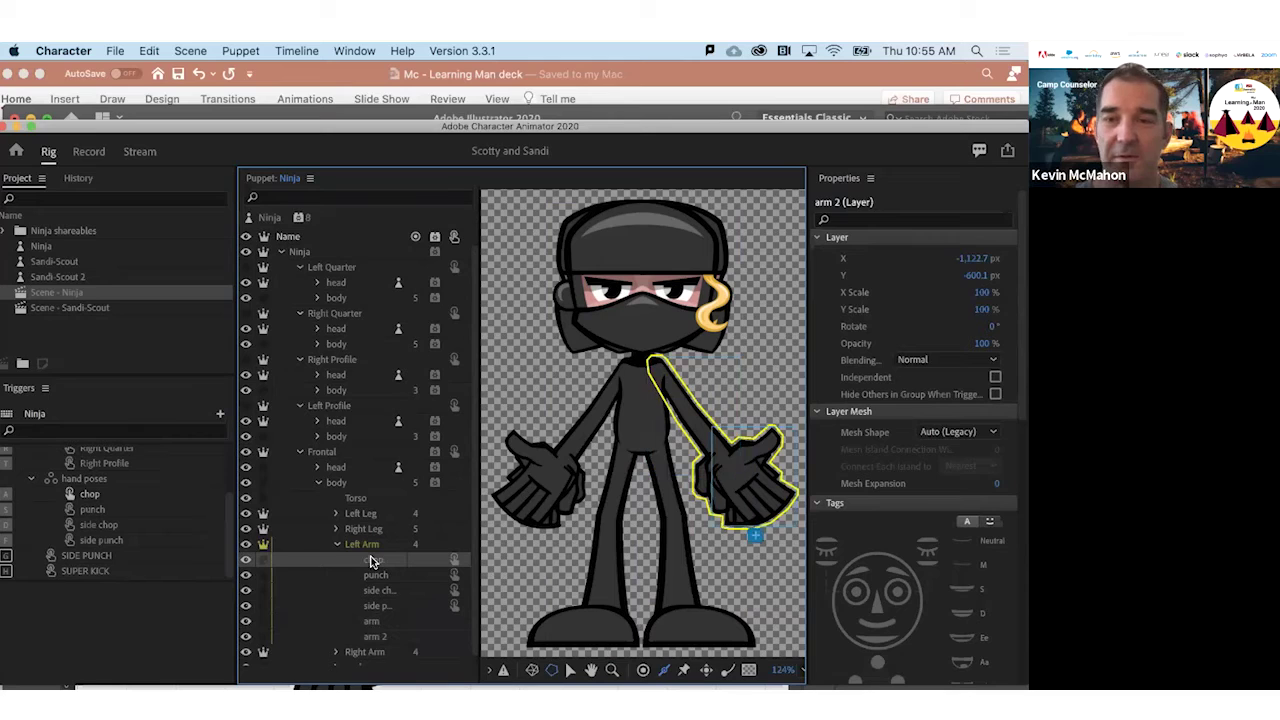
{"action": "left_click", "coordinate": [370, 548]}
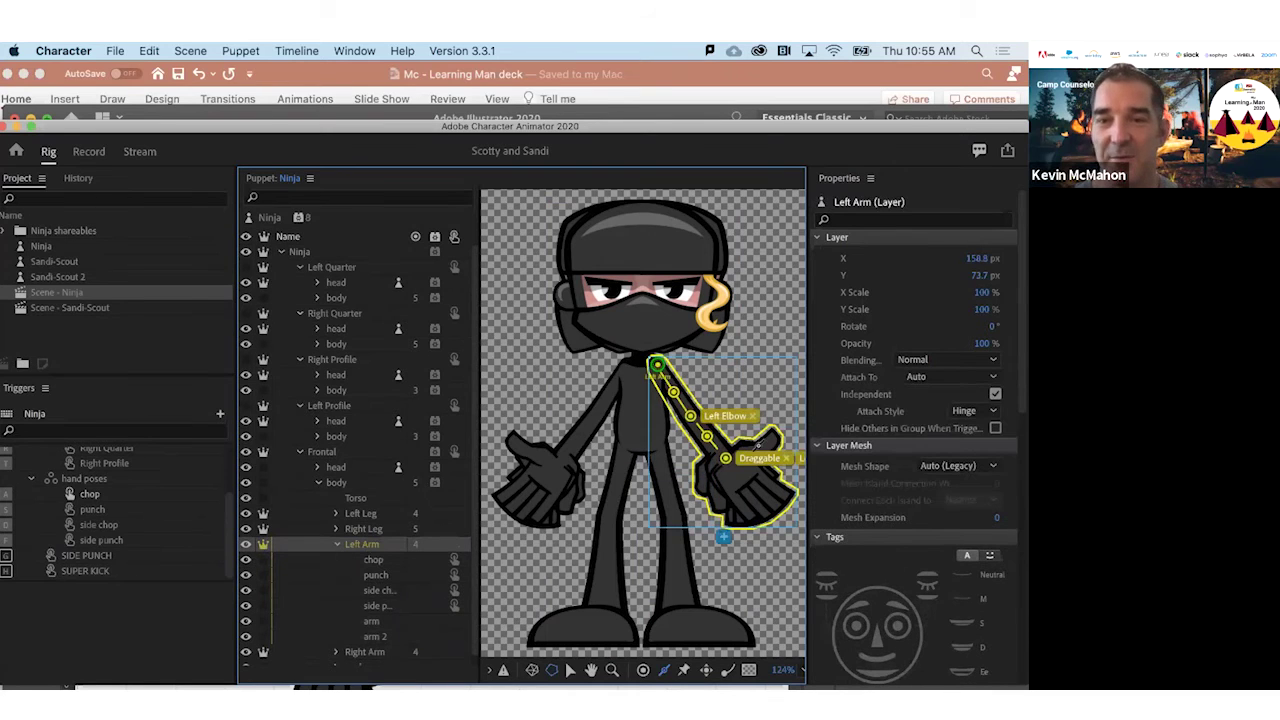
{"action": "scroll", "coordinate": [764, 419], "scroll_direction": "down", "scroll_amount": 3}
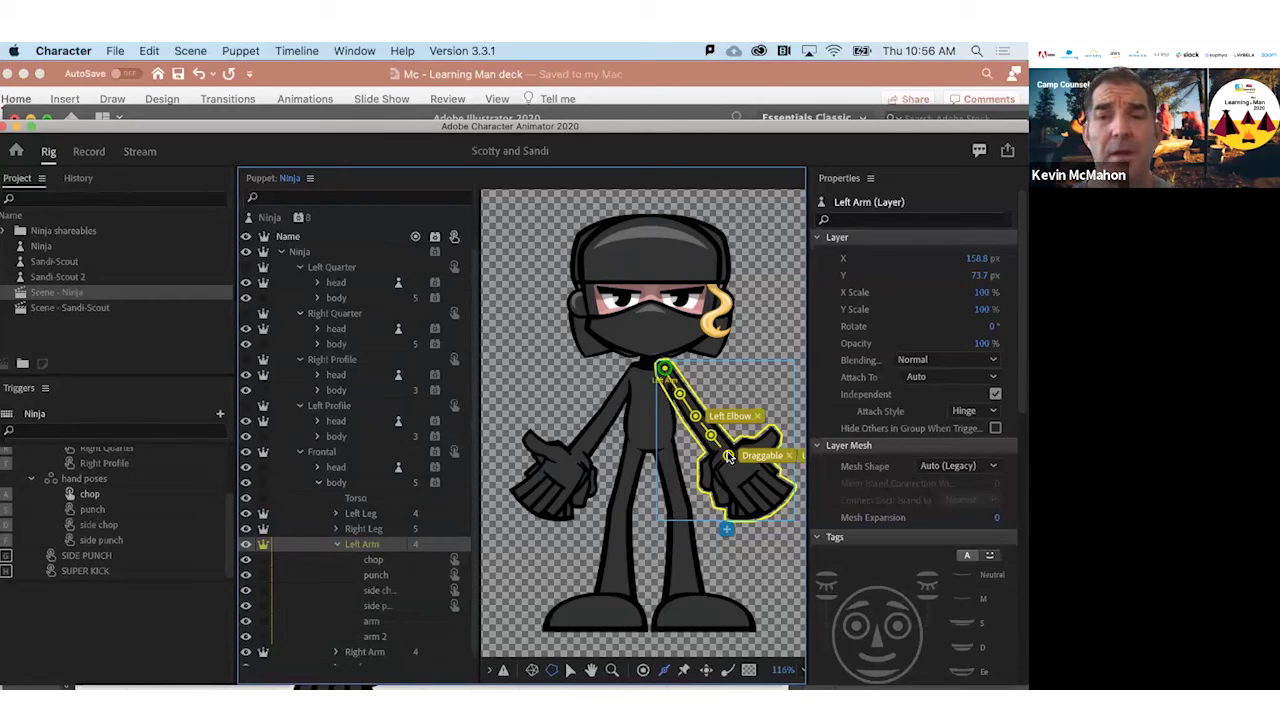
Return to the Ninja scene in the Record workspace and watch the puppet follow the webcam performance
{"action": "left_click", "coordinate": [66, 296]}
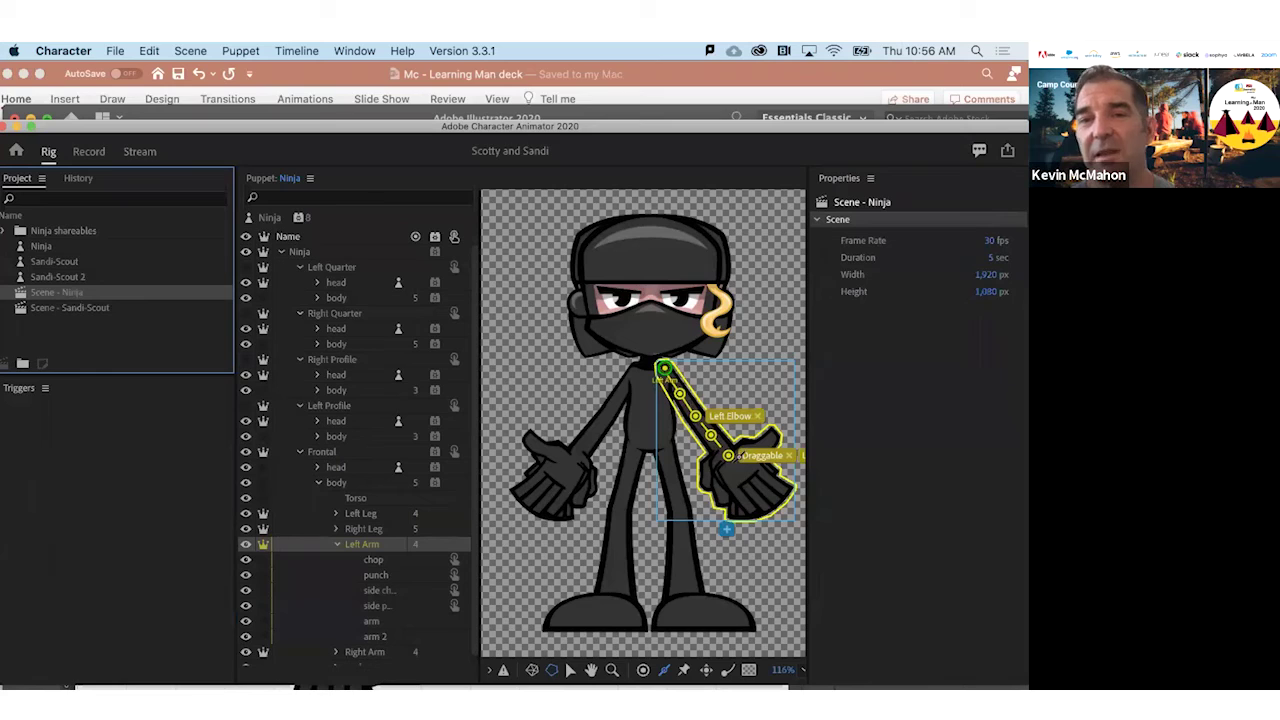
{"action": "left_click", "coordinate": [88, 152]}
{"action": "mouse_move", "coordinate": [590, 323]}
{"action": "left_mouse_down"}
{"action": "mouse_move", "coordinate": [541, 330]}
{"action": "mouse_move", "coordinate": [571, 346]}
{"action": "mouse_move", "coordinate": [597, 400]}
{"action": "mouse_move", "coordinate": [603, 382]}
{"action": "mouse_move", "coordinate": [560, 362]}
{"action": "mouse_move", "coordinate": [574, 343]}
{"action": "mouse_move", "coordinate": [545, 332]}
{"action": "mouse_move", "coordinate": [600, 317]}
{"action": "mouse_move", "coordinate": [580, 280]}
{"action": "mouse_move", "coordinate": [601, 325]}
{"action": "left_mouse_up"}
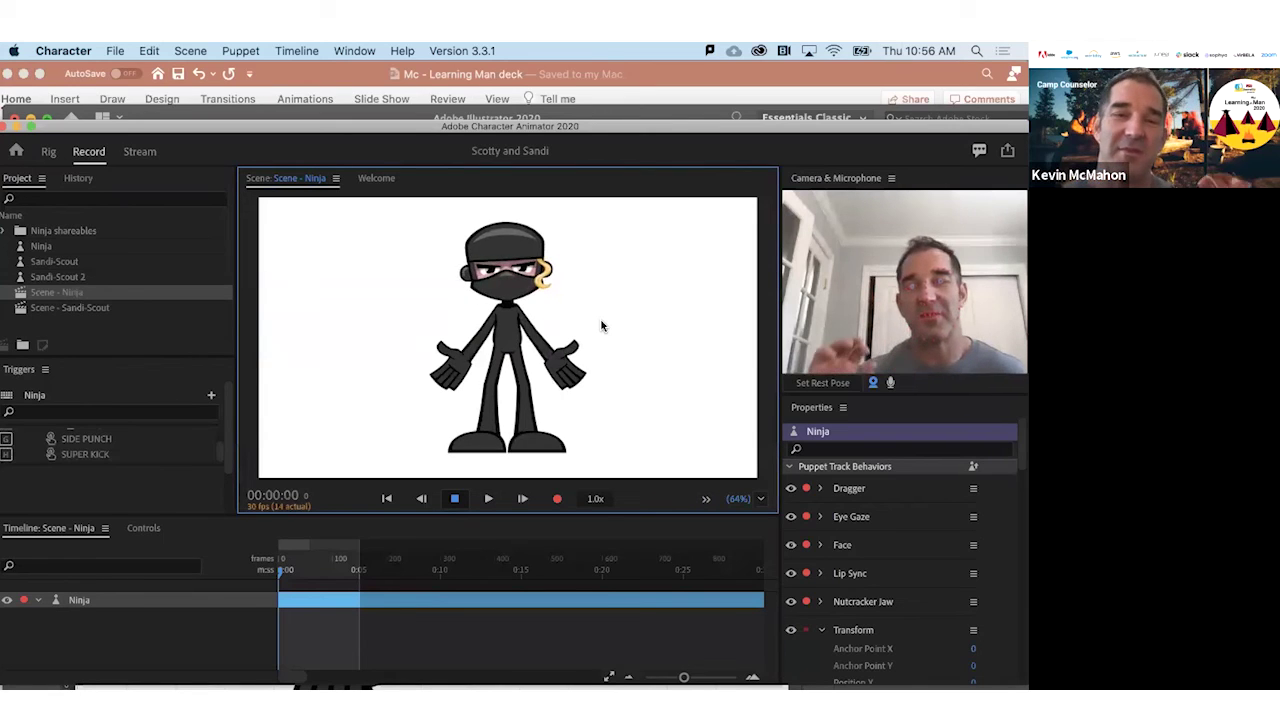
{"action": "left_click_drag", "start_coordinate": [564, 303], "coordinate": [579, 331]}
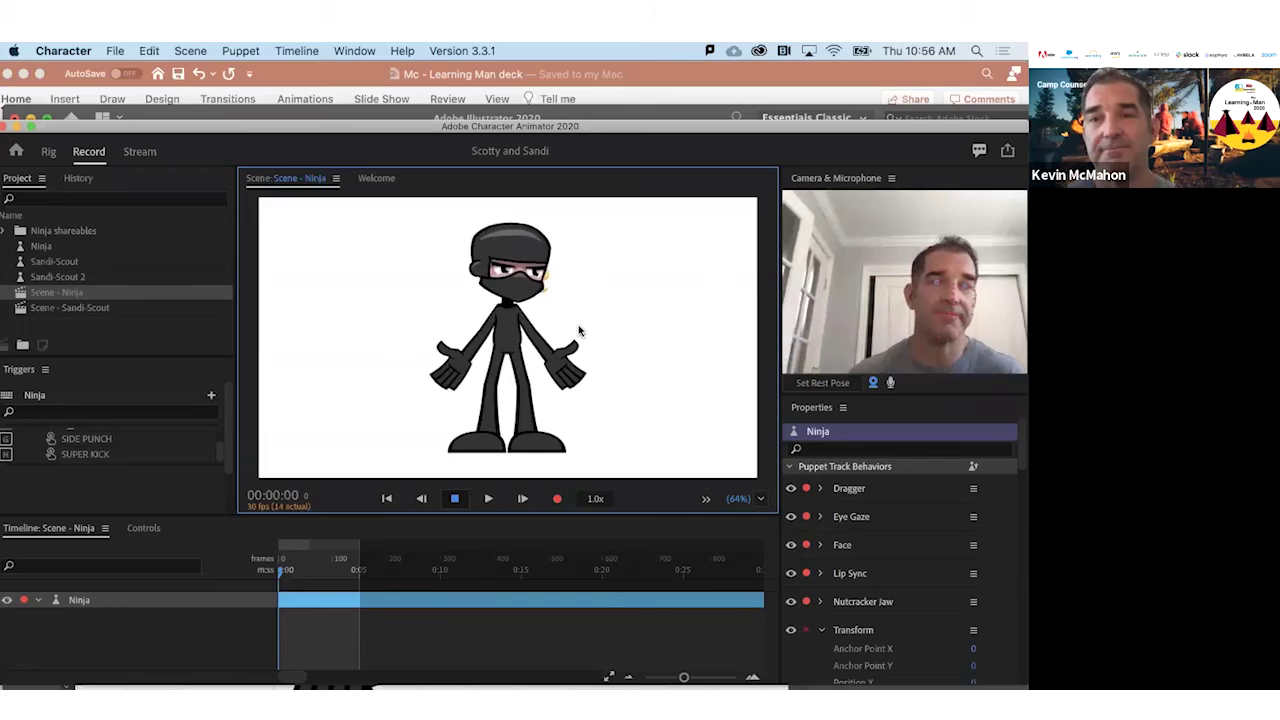
View the Sandi-Scout puppet's rig, open Scene - Sandi-Scout and move the playhead to frame 23
{"action": "left_click", "coordinate": [66, 262]}
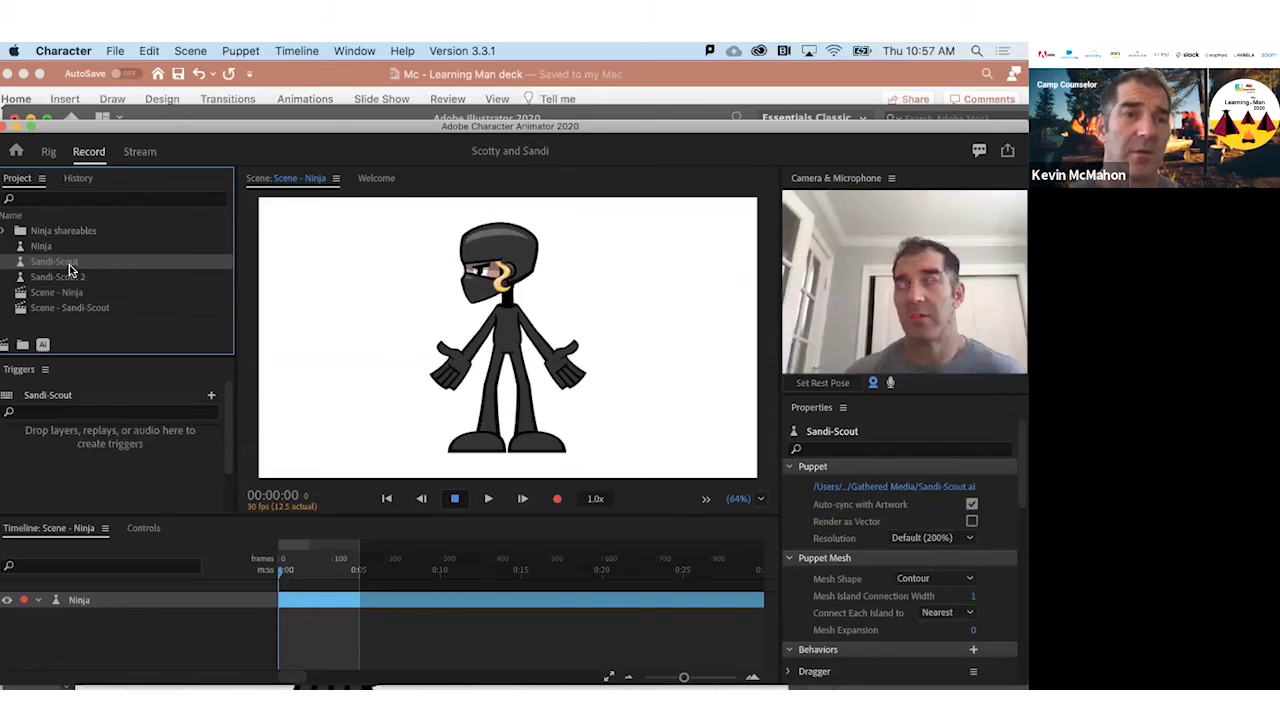
{"action": "double_click", "coordinate": [55, 262]}
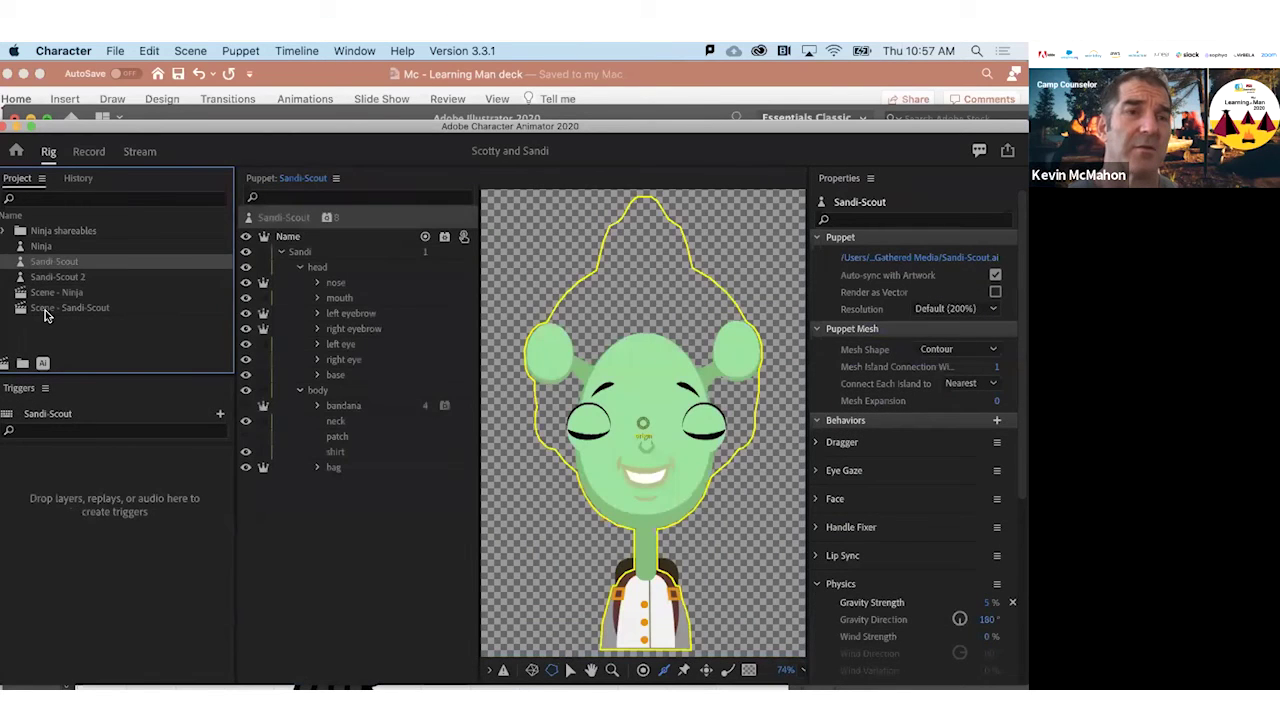
{"action": "left_click", "coordinate": [44, 312]}
{"action": "double_click", "coordinate": [45, 316]}
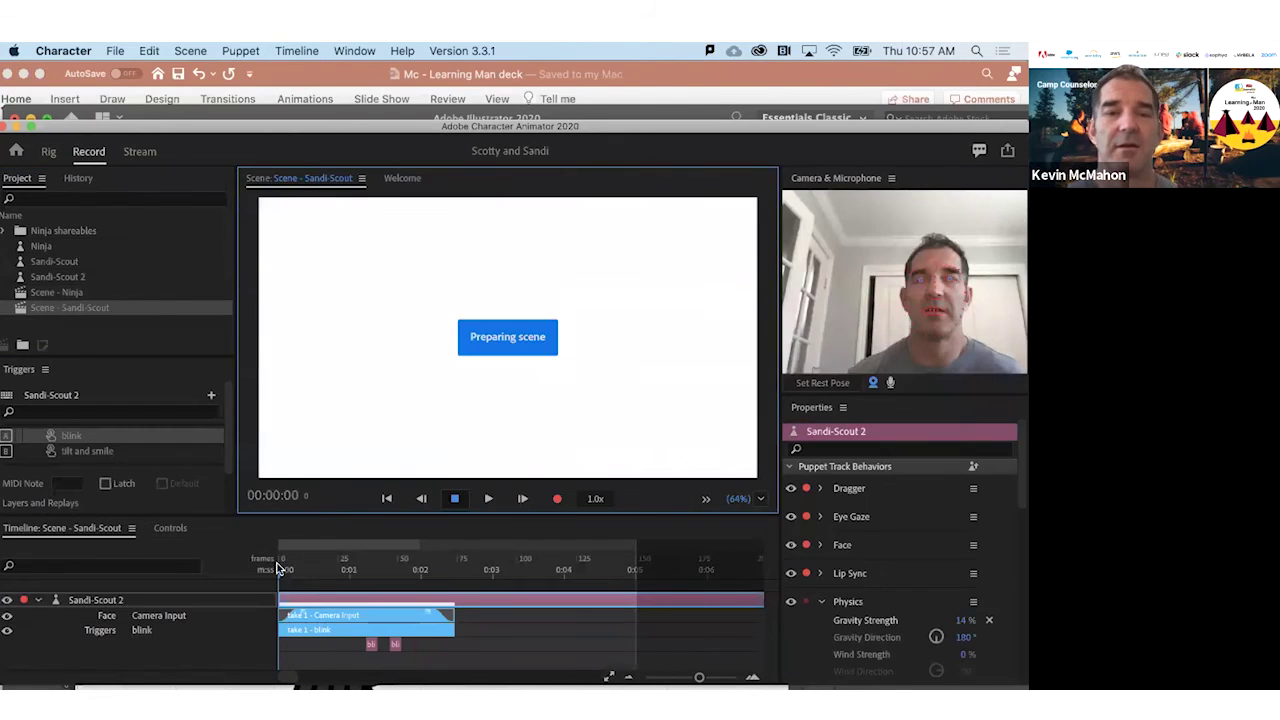
{"action": "left_click", "coordinate": [343, 569]}
{"action": "mouse_move", "coordinate": [349, 569]}
{"action": "left_mouse_down"}
{"action": "mouse_move", "coordinate": [375, 569]}
{"action": "mouse_move", "coordinate": [334, 569]}
{"action": "left_mouse_up"}
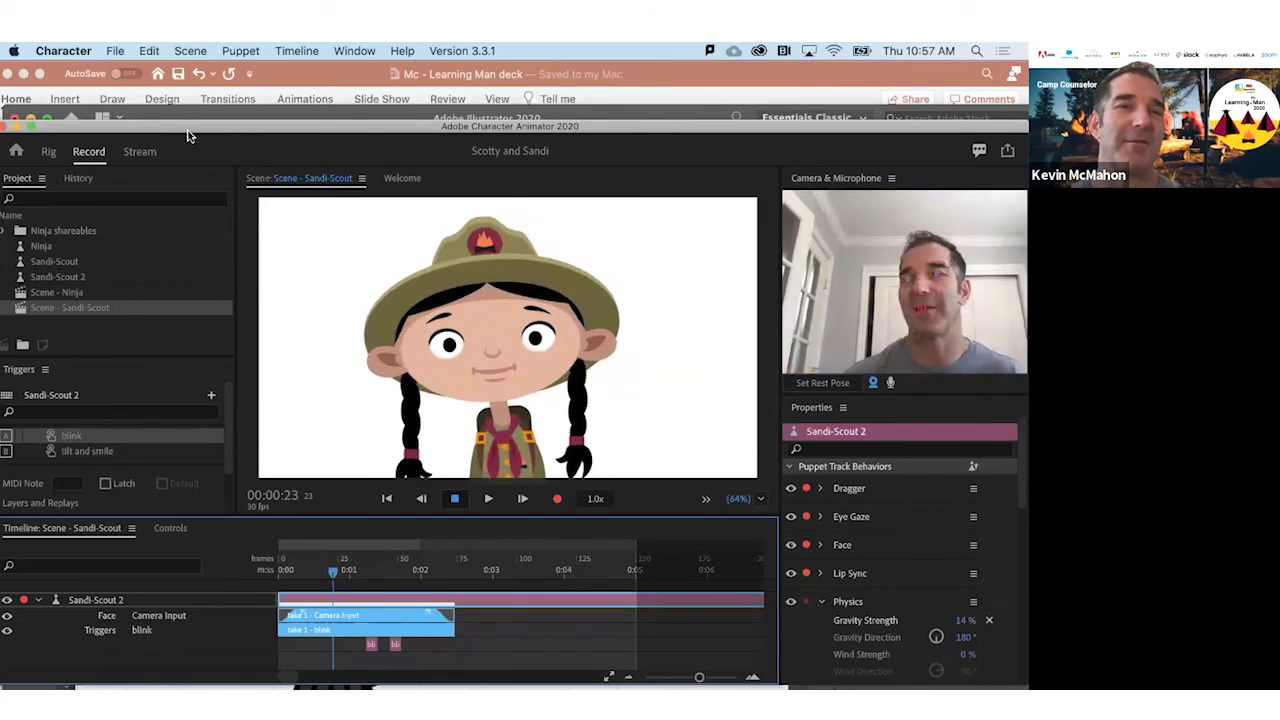
Open Sandi-Scout's original artwork in Illustrator, and close that document and ninja.ai, discarding the changes to ninja.ai
{"action": "left_click_drag", "start_coordinate": [189, 130], "coordinate": [194, 120]}
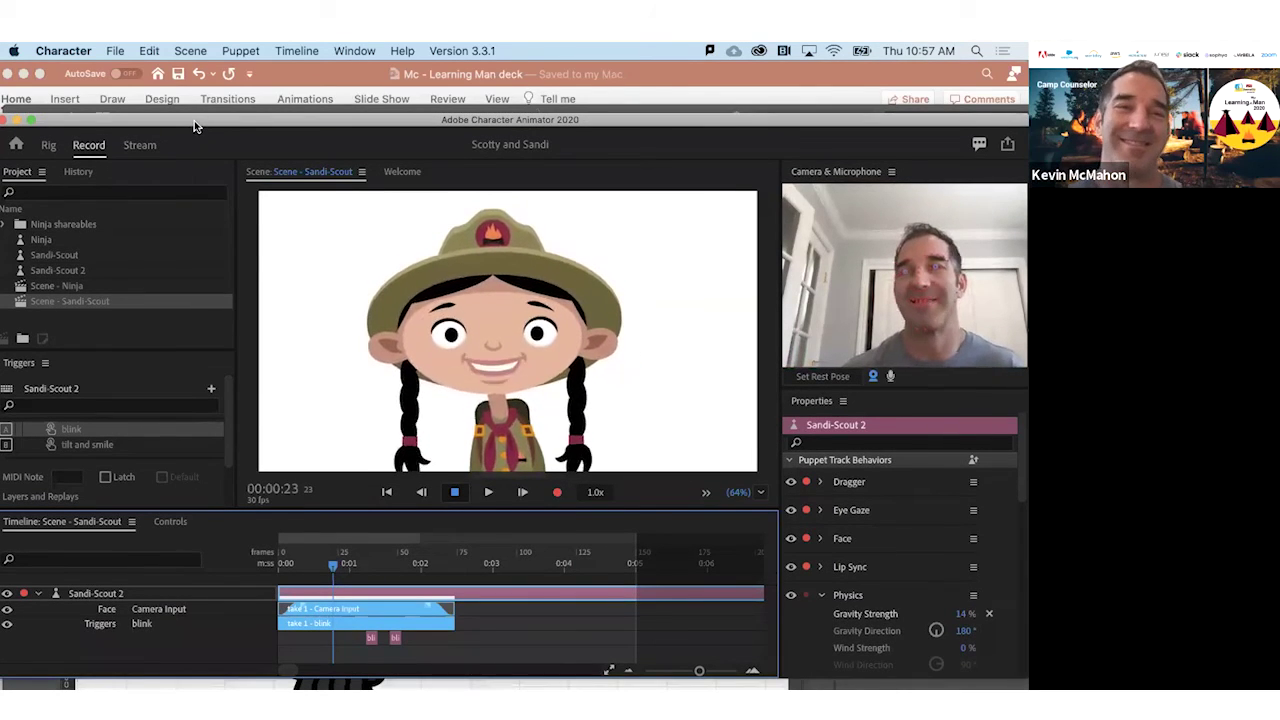
{"action": "left_click", "coordinate": [52, 256]}
{"action": "left_click", "coordinate": [43, 338]}
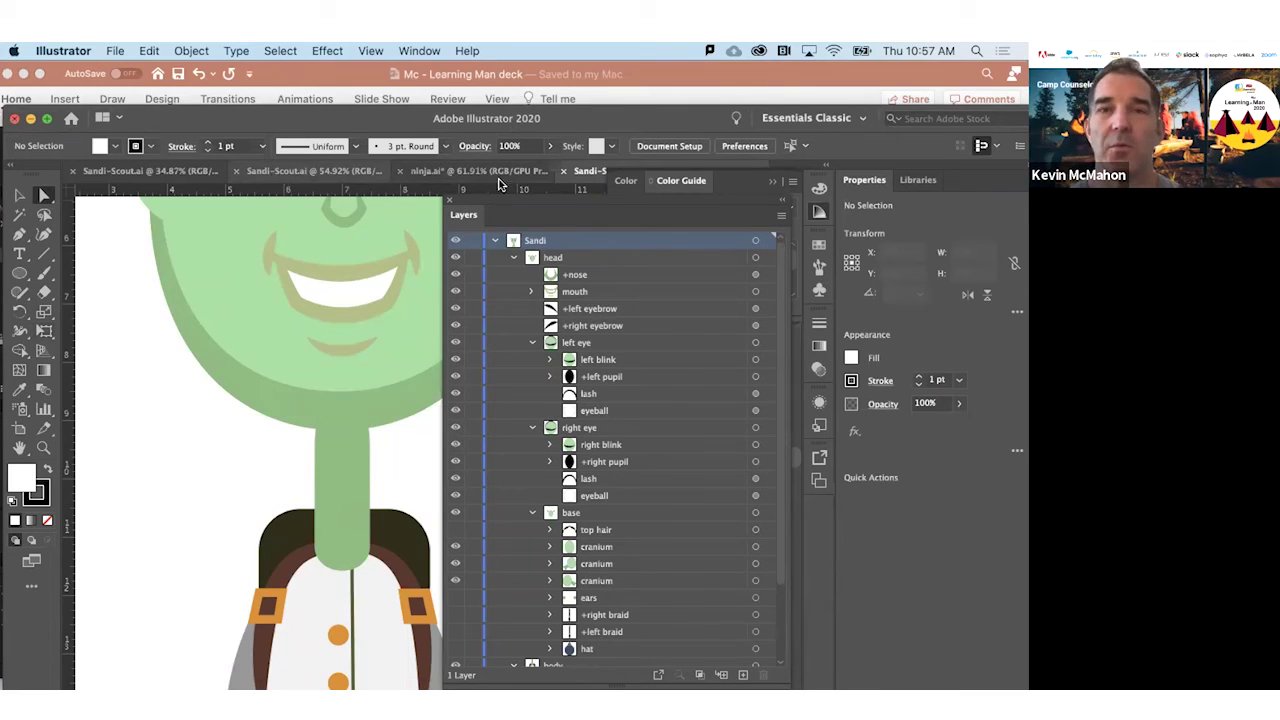
{"action": "left_click", "coordinate": [565, 172]}
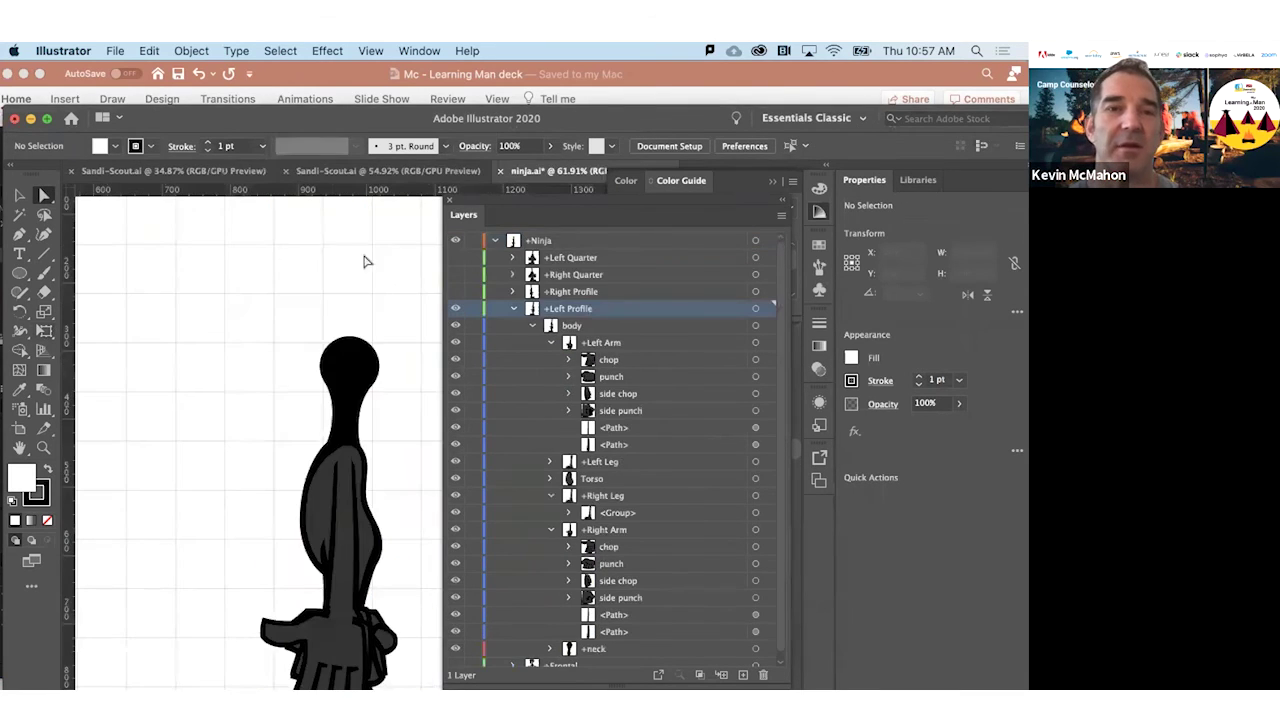
{"action": "left_click", "coordinate": [502, 173]}
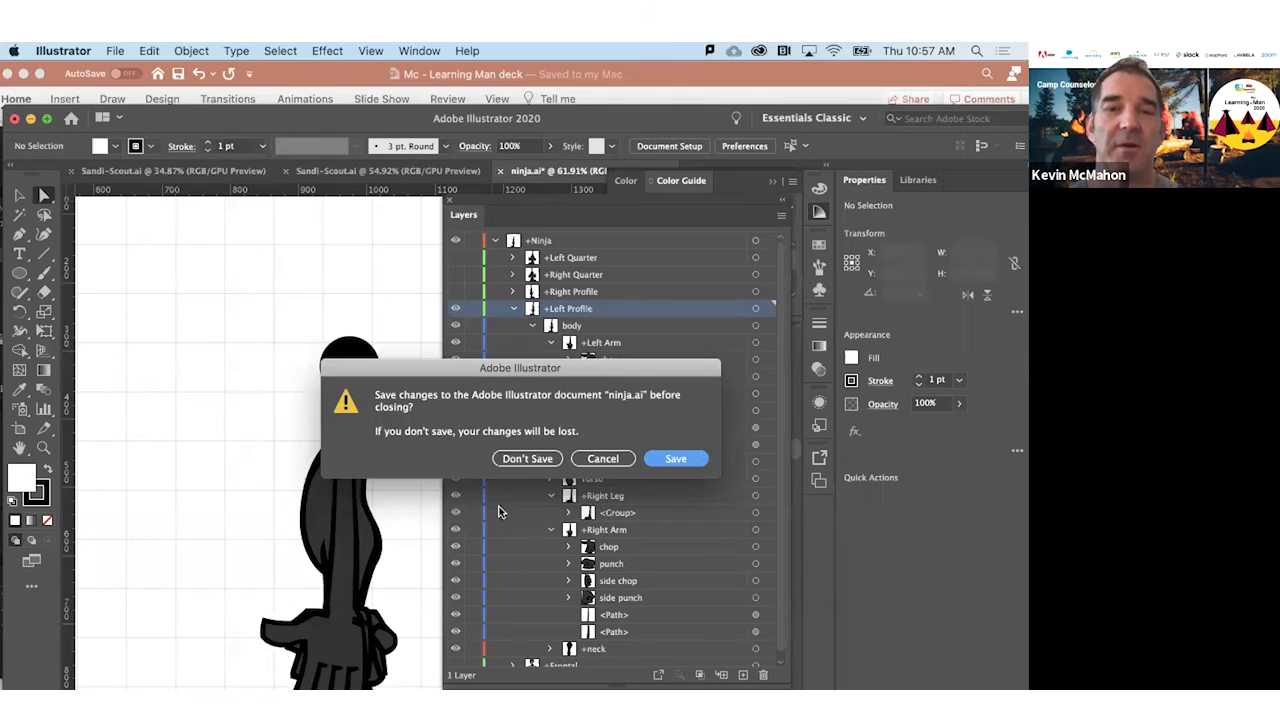
{"action": "left_click", "coordinate": [506, 458]}
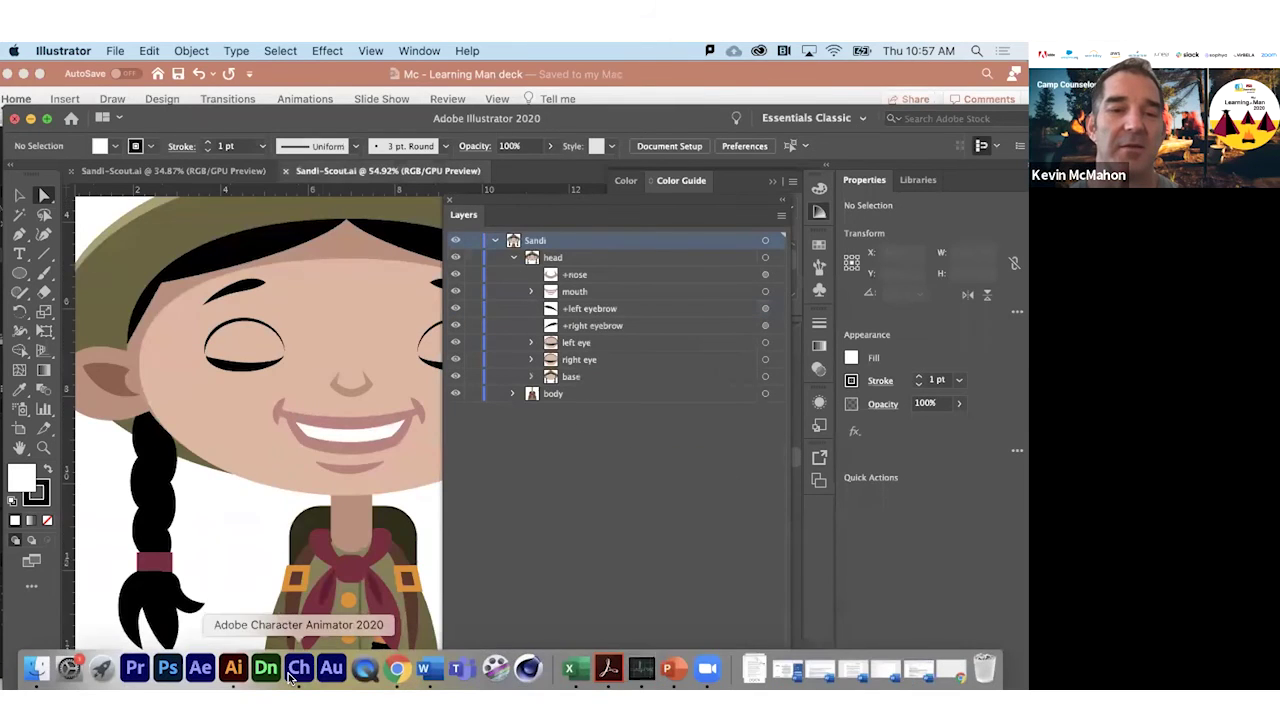
Switch to Character Animator and open the Sandi-Scout 2 puppet's original artwork in Illustrator
{"action": "left_click", "coordinate": [306, 664]}
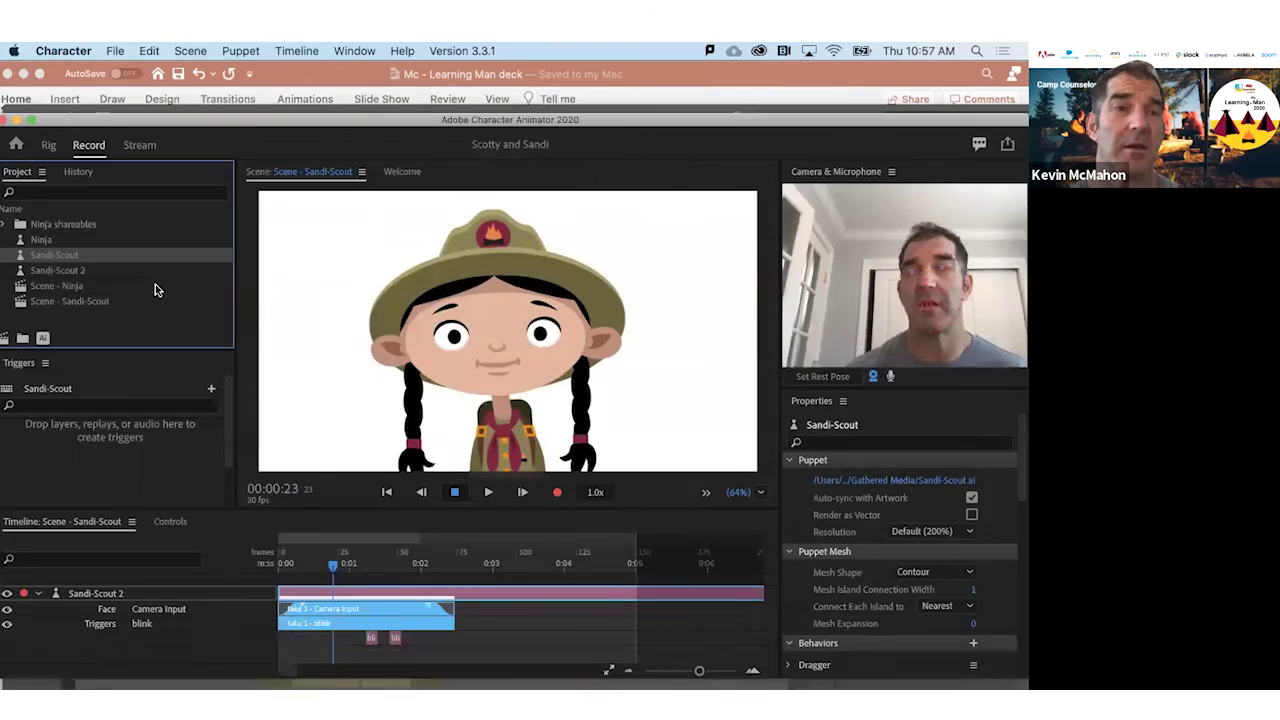
{"action": "left_click", "coordinate": [76, 271]}
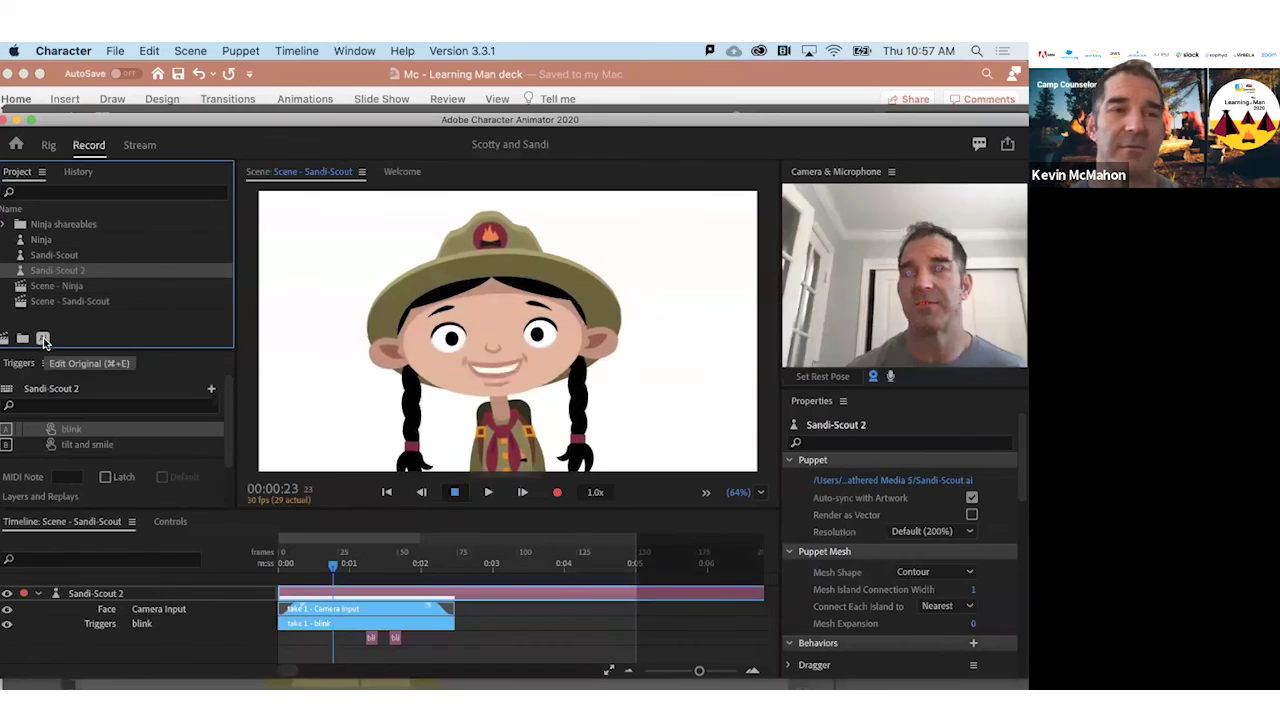
{"action": "left_click", "coordinate": [43, 338]}
{"action": "scroll", "coordinate": [280, 352], "scroll_direction": "down", "scroll_amount": 5}
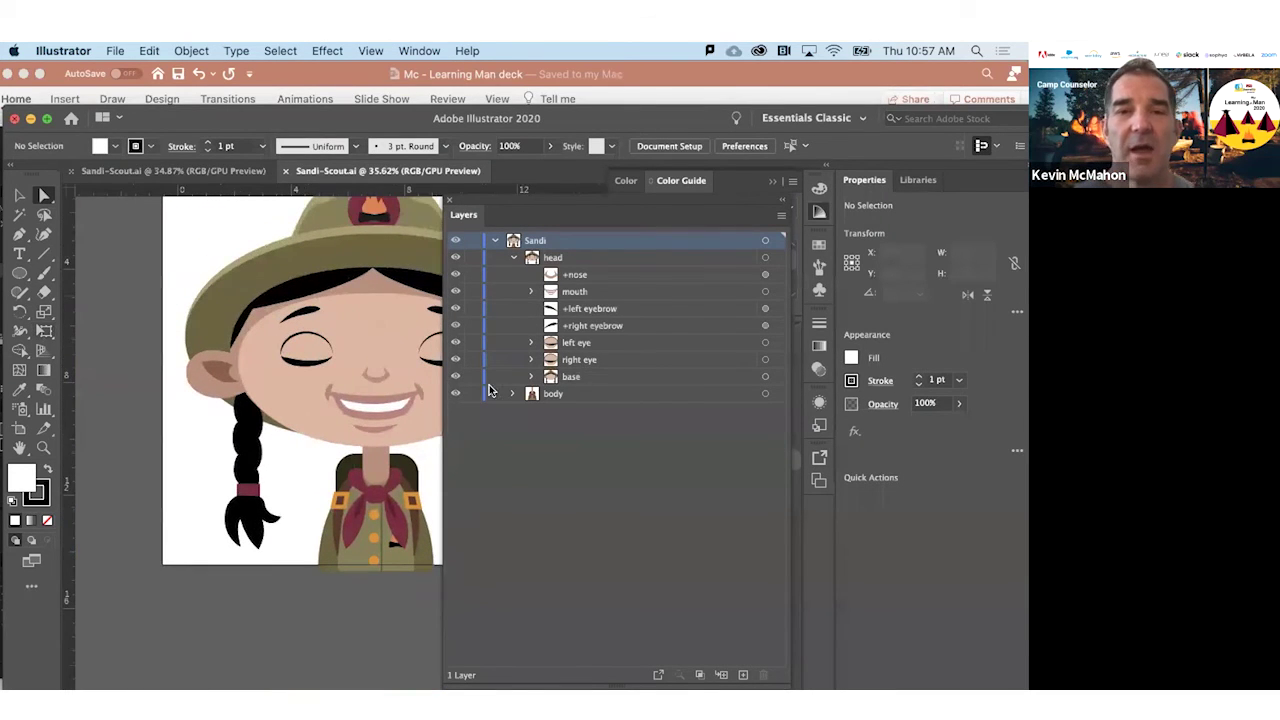
{"action": "scroll", "coordinate": [379, 440], "scroll_direction": "up", "scroll_amount": 3}
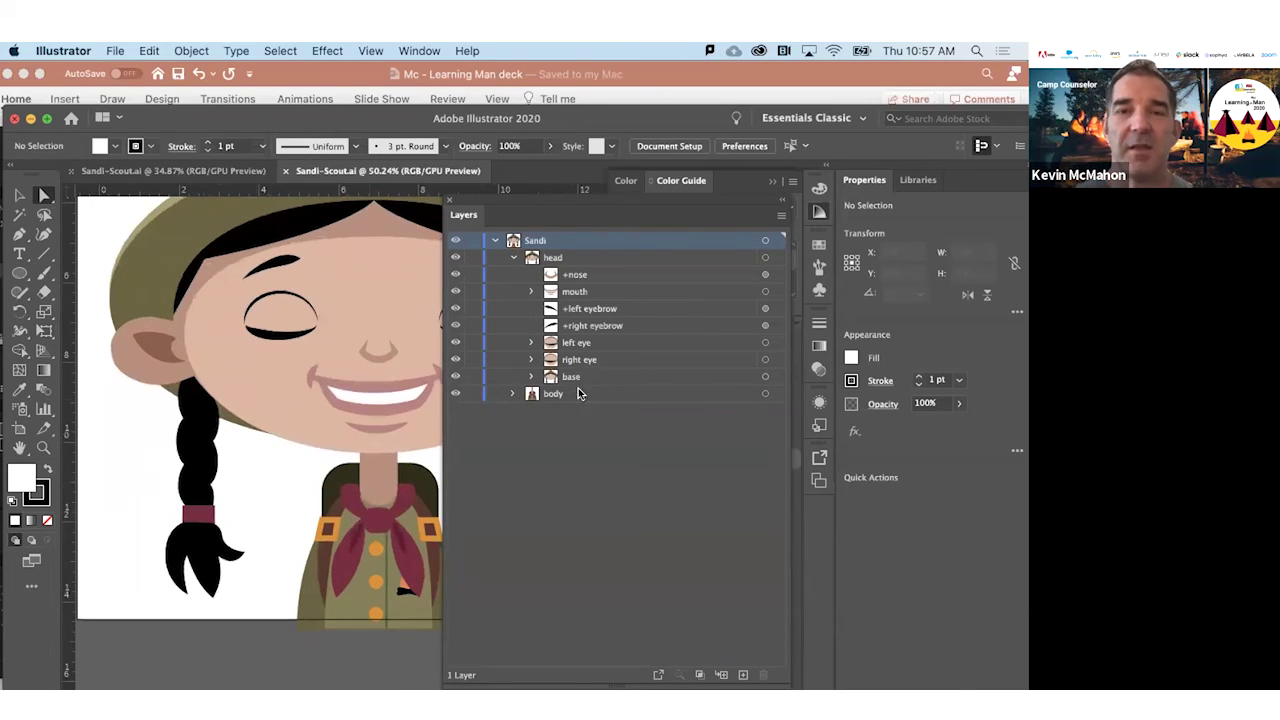
Expand Sandi's body group in the layer structure and bring the area around her braid and shoulder into view
{"action": "left_click", "coordinate": [512, 398]}
{"action": "left_click", "coordinate": [510, 397]}
{"action": "scroll", "coordinate": [308, 545], "scroll_direction": "down", "scroll_amount": 3}
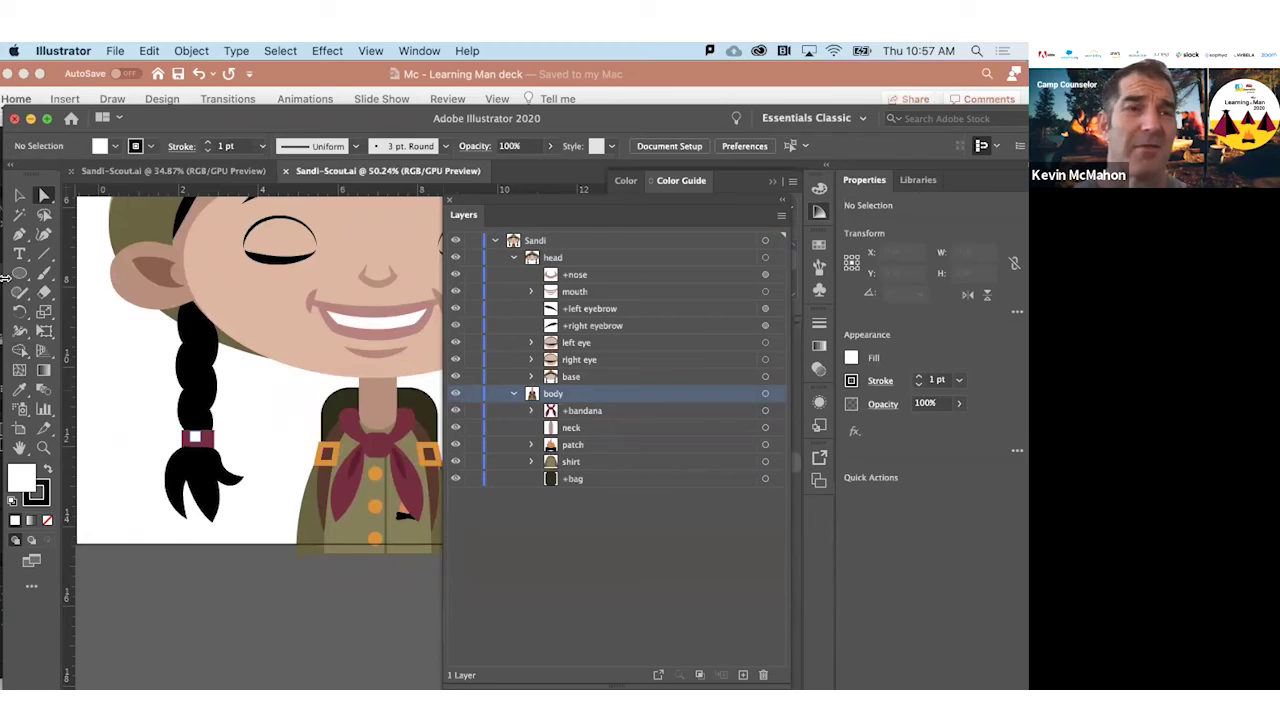
{"action": "scroll", "coordinate": [143, 370], "scroll_direction": "left", "scroll_amount": 3}
{"action": "scroll", "coordinate": [143, 370], "scroll_direction": "down", "scroll_amount": 1}
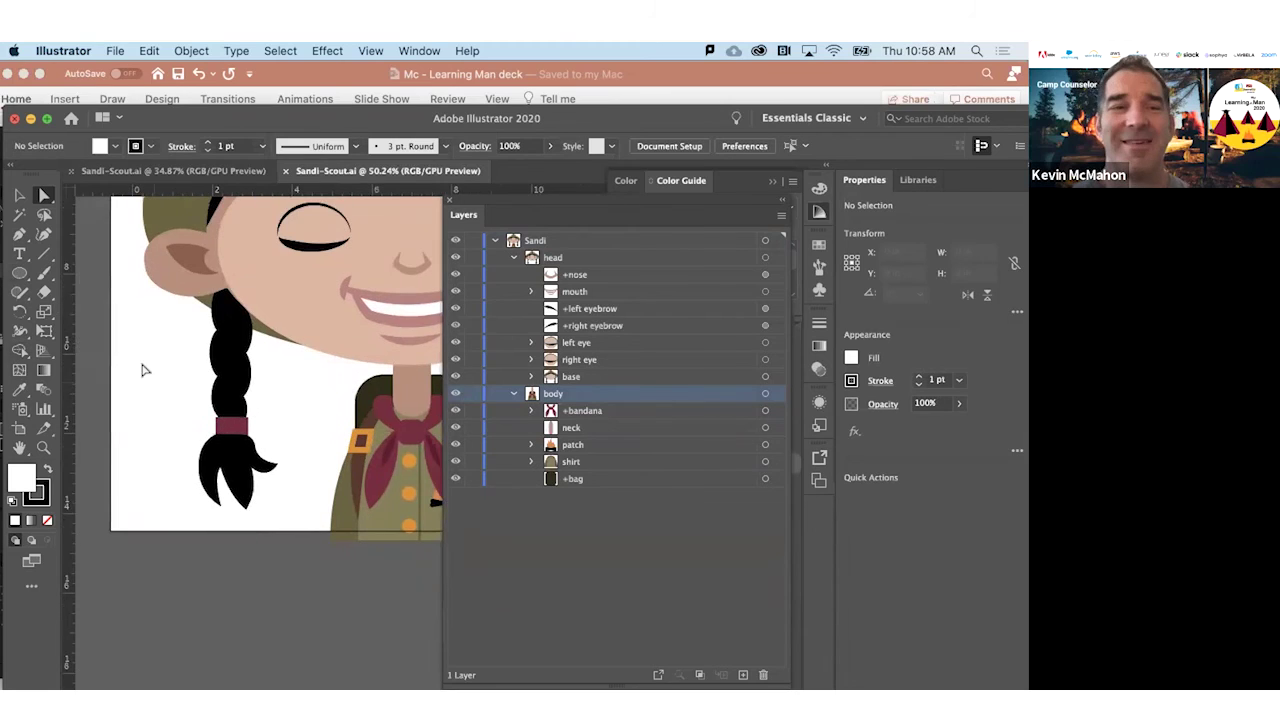
Draw a closed four-sided arm shape across the braid to the shirt with the Pen tool, and fill it with the shirt's olive color
{"action": "left_click_drag", "start_coordinate": [19, 274], "coordinate": [95, 274]}
{"action": "left_click", "coordinate": [19, 234]}
{"action": "left_click", "coordinate": [224, 372]}
{"action": "key", "text": "super+z"}
{"action": "left_click", "coordinate": [266, 371]}
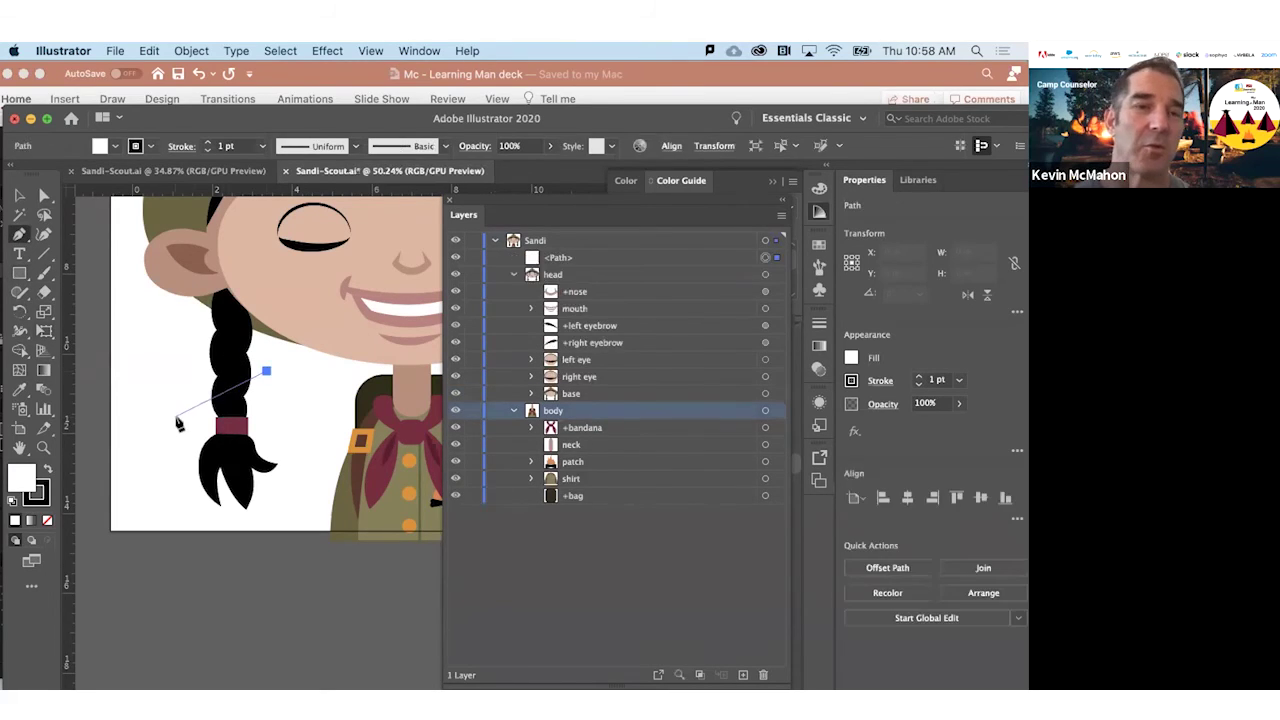
{"action": "left_click_drag", "start_coordinate": [175, 412], "coordinate": [306, 546]}
{"action": "left_click", "coordinate": [305, 540]}
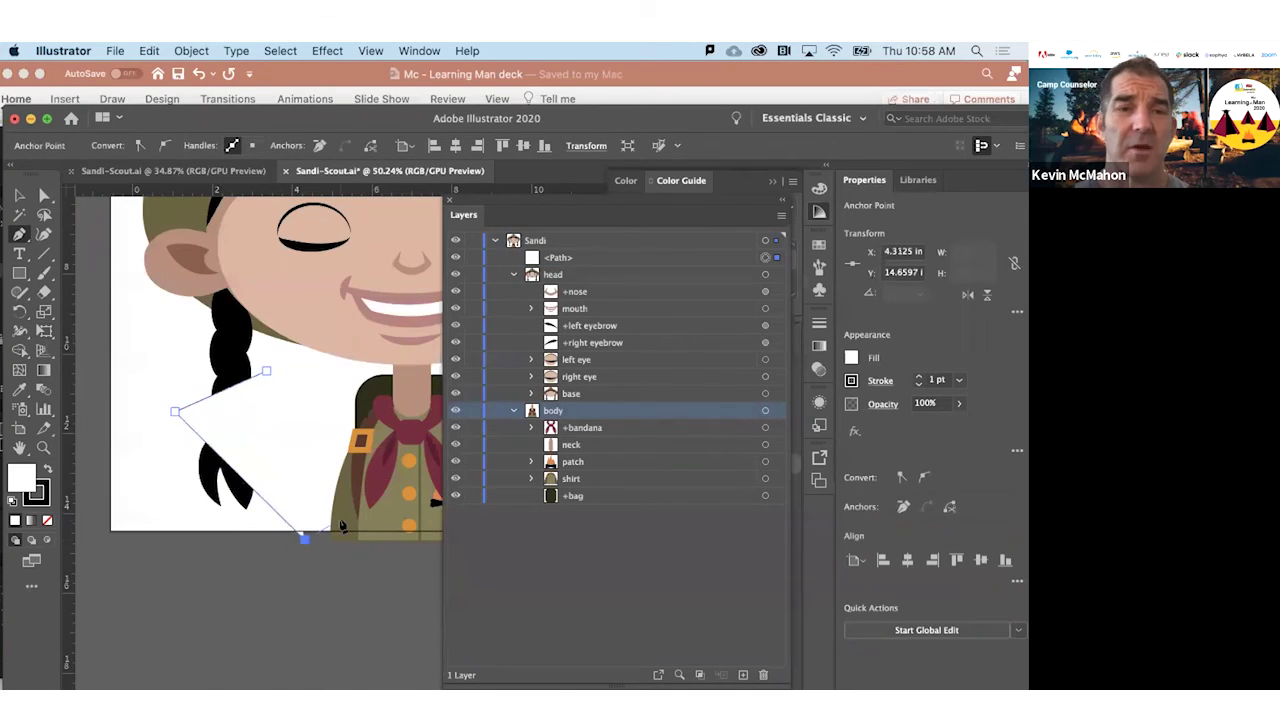
{"action": "left_click", "coordinate": [340, 519]}
{"action": "left_click", "coordinate": [266, 371]}
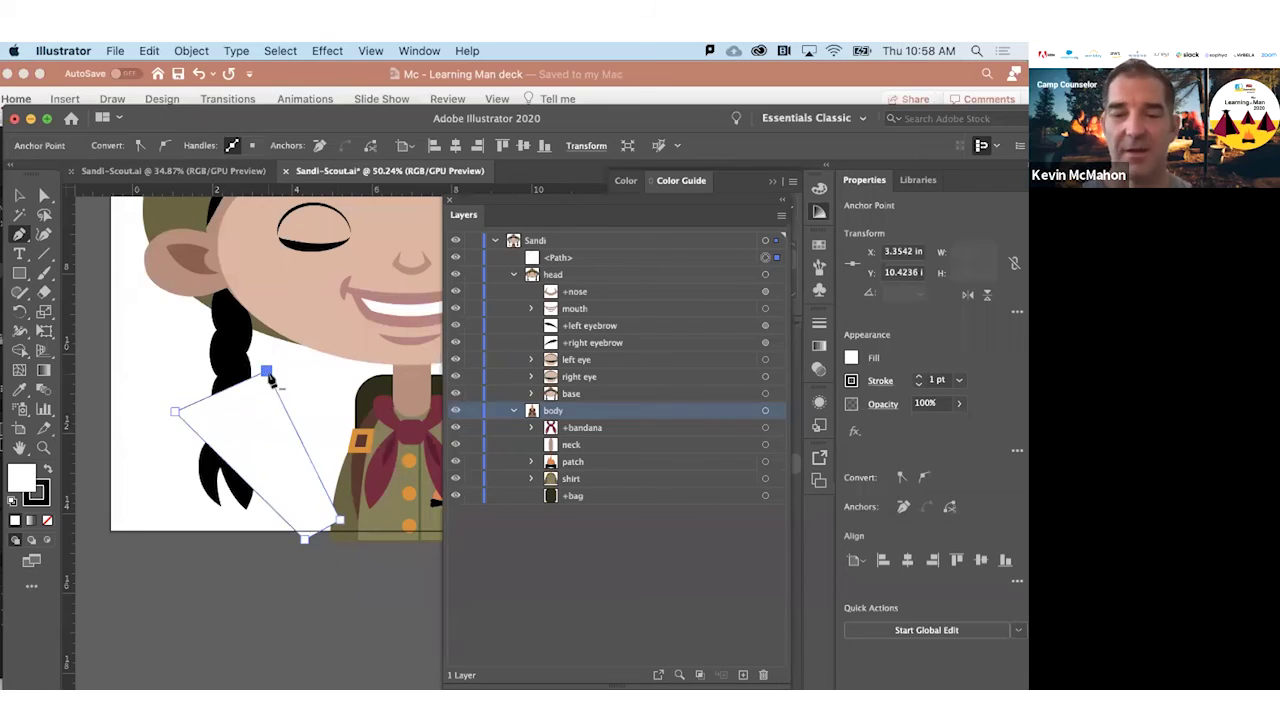
{"action": "key", "text": "i"}
{"action": "left_click", "coordinate": [341, 494]}
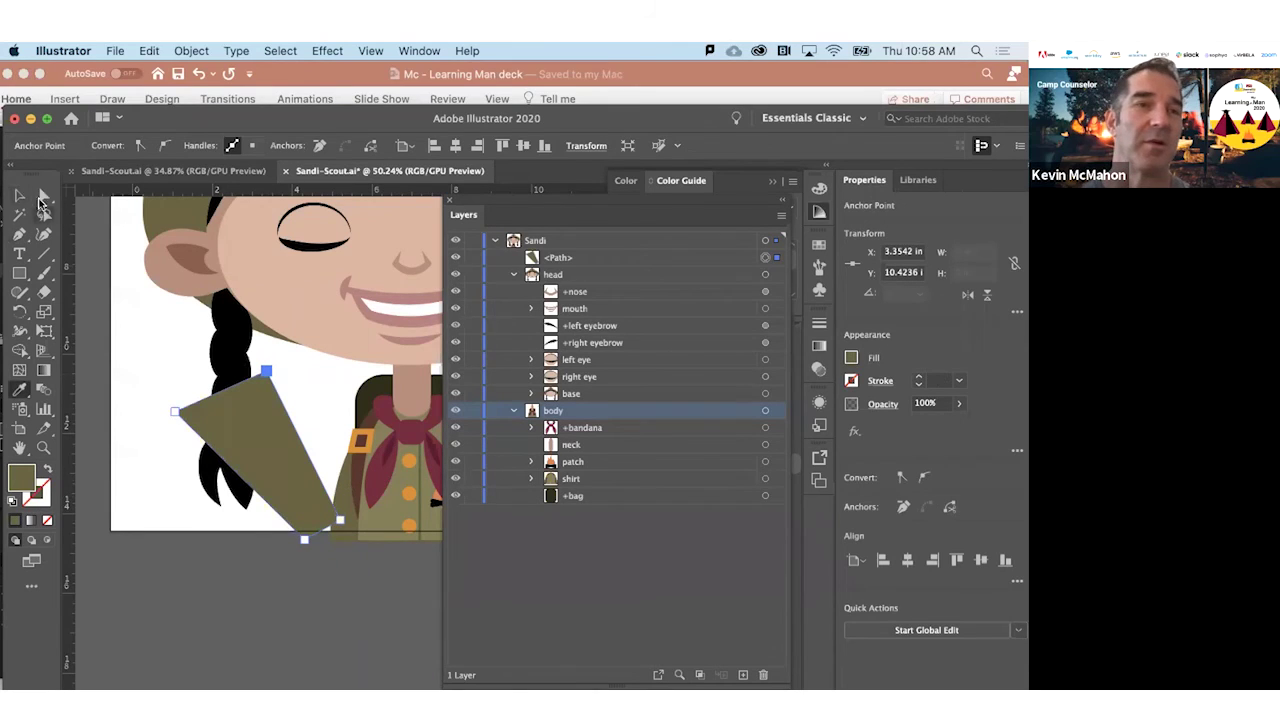
Reshape the olive arm by moving three corner points, lowering the cuff end toward the braid's tip and the elbow corner into the shirt
{"action": "left_click", "coordinate": [43, 197]}
{"action": "left_click_drag", "start_coordinate": [305, 540], "coordinate": [333, 551]}
{"action": "left_click_drag", "start_coordinate": [266, 371], "coordinate": [266, 405]}
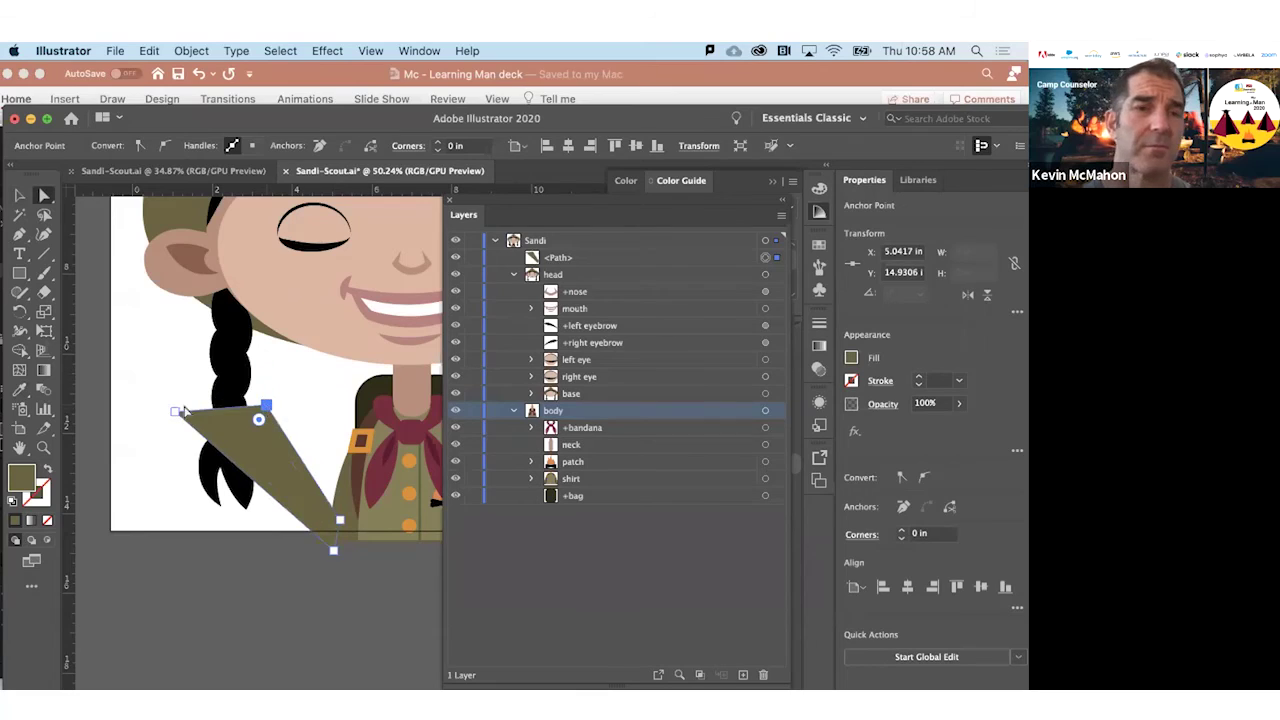
{"action": "left_click_drag", "start_coordinate": [176, 411], "coordinate": [209, 462]}
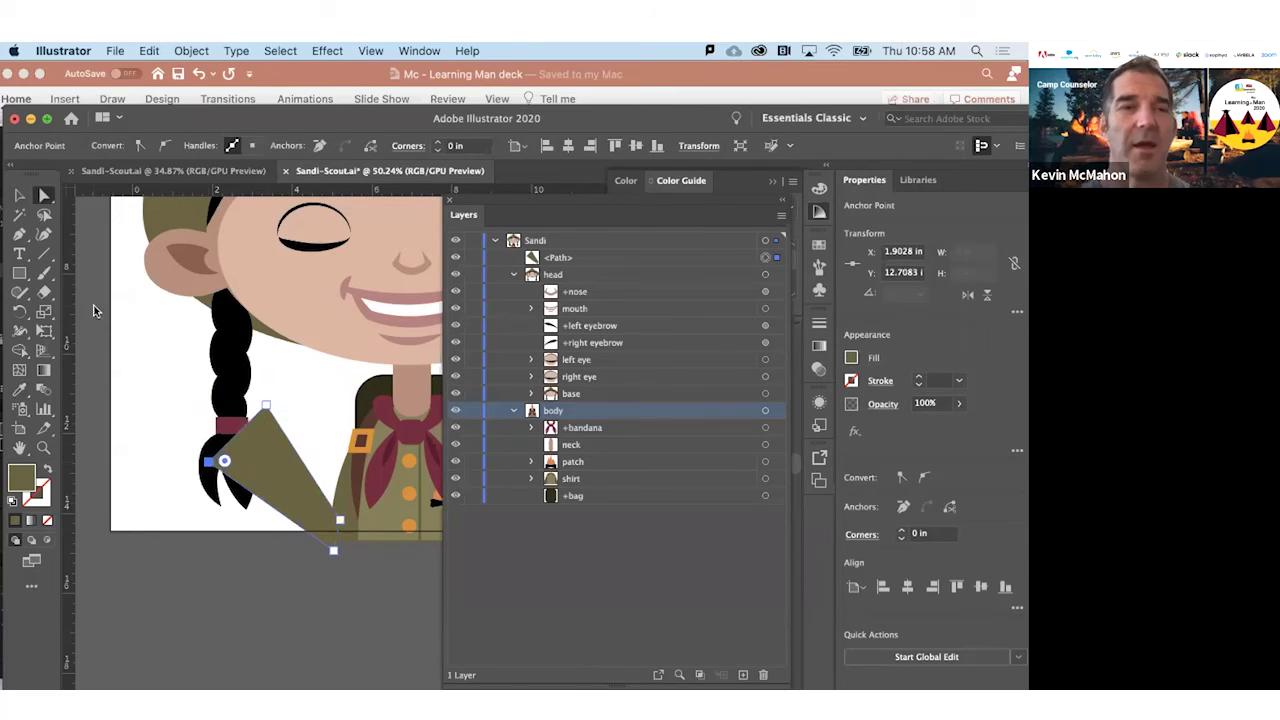
Draw a closed hand shape with a thumb above the sleeve using the Pen tool, and fill it with the face's skin color
{"action": "scroll", "coordinate": [84, 307], "scroll_direction": "up", "scroll_amount": 2}
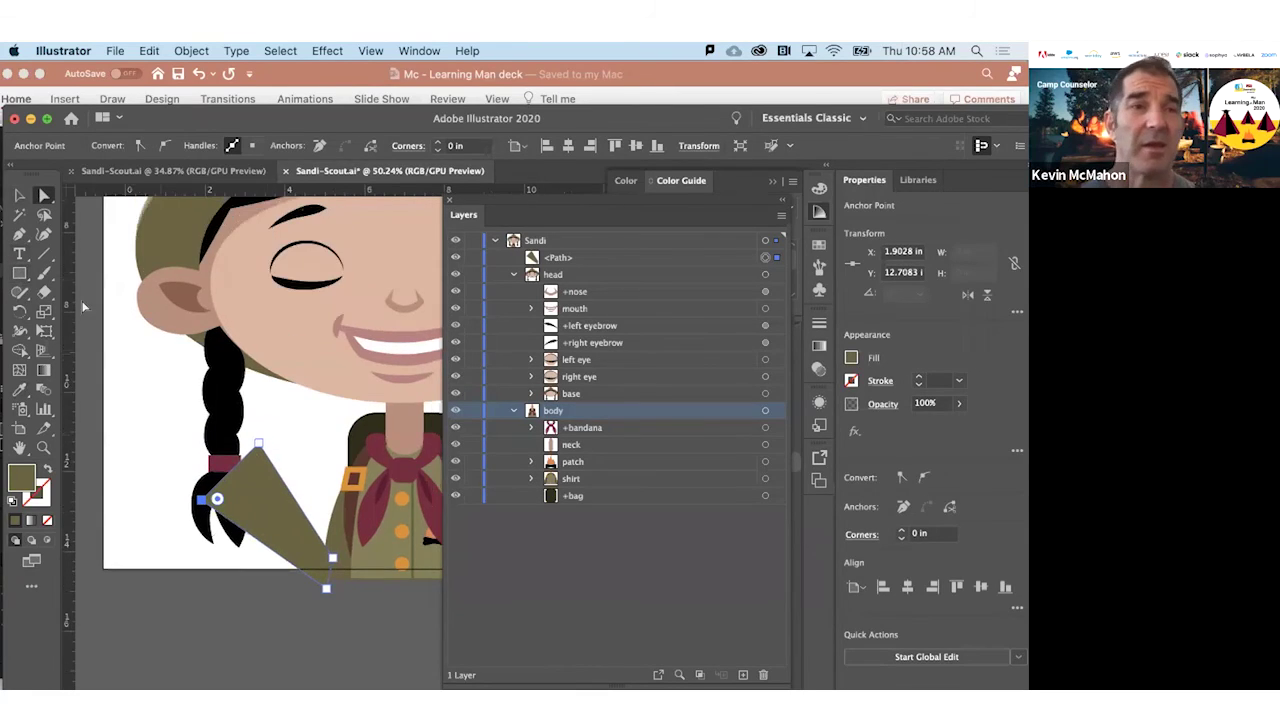
{"action": "left_click", "coordinate": [20, 236]}
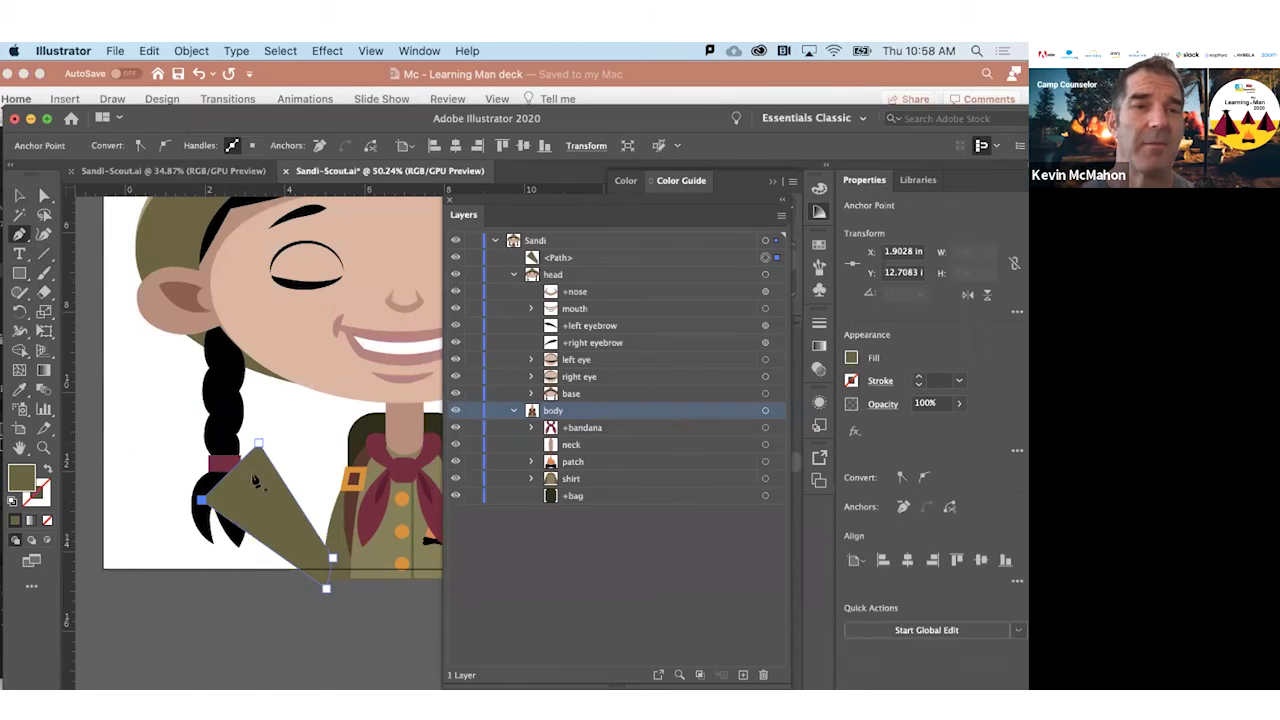
{"action": "key", "text": "super+shift+a"}
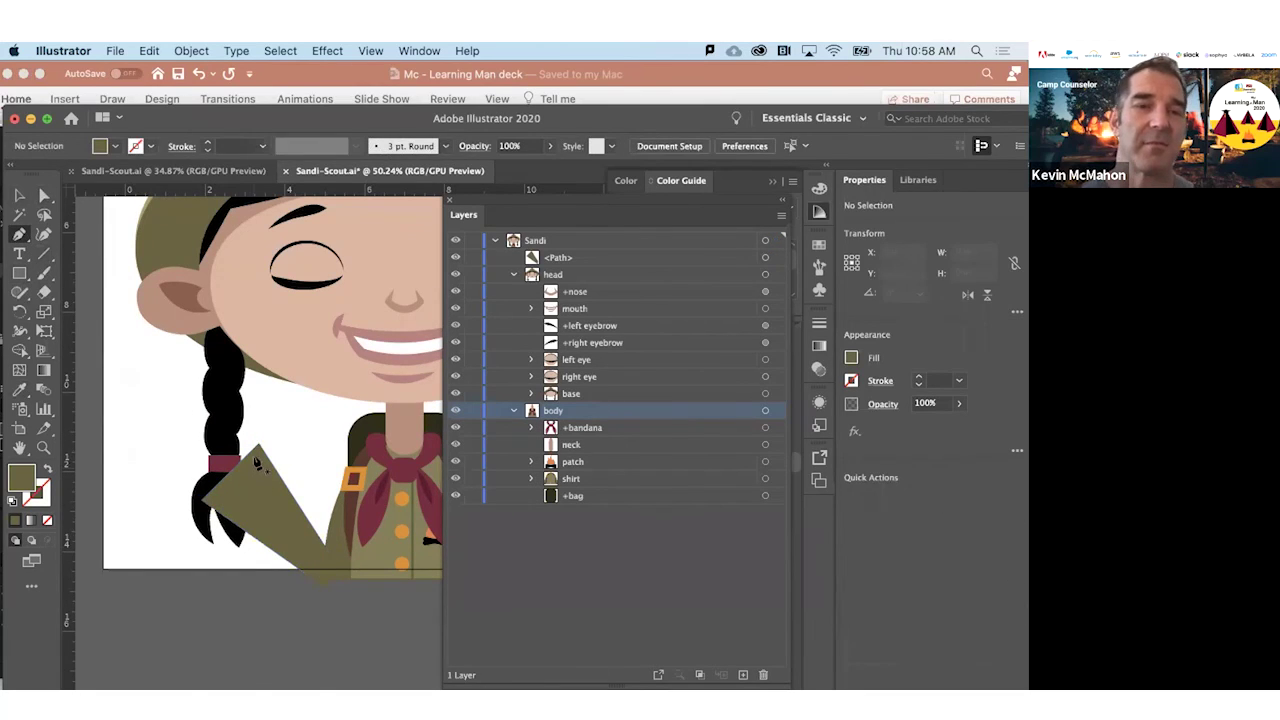
{"action": "left_click", "coordinate": [254, 457]}
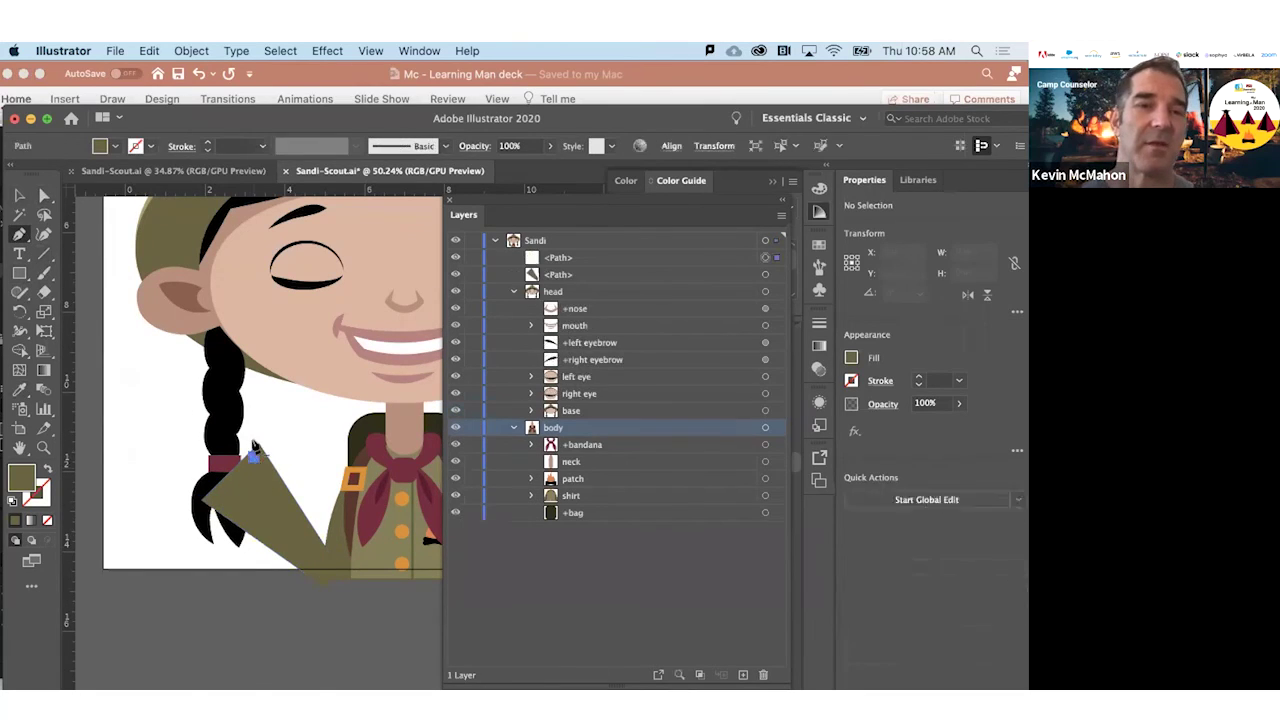
{"action": "left_click", "coordinate": [270, 387]}
{"action": "left_click_drag", "start_coordinate": [243, 411], "coordinate": [244, 437]}
{"action": "left_click", "coordinate": [244, 435]}
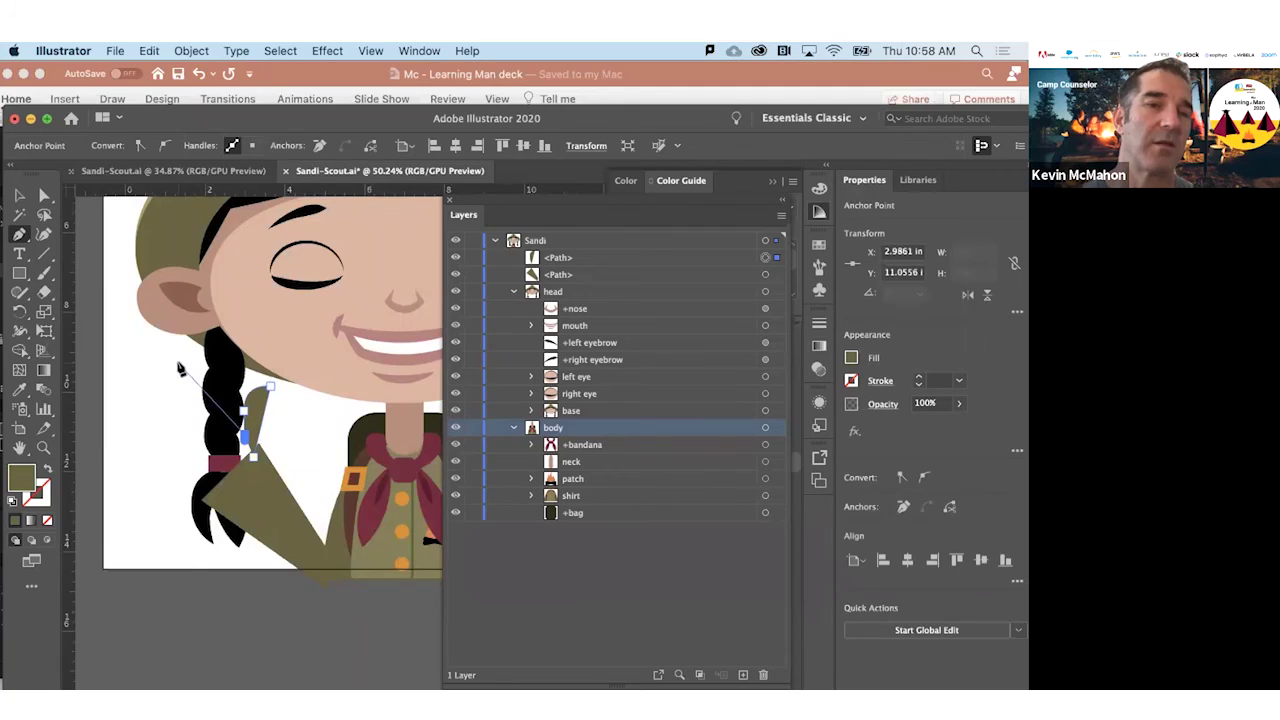
{"action": "left_click_drag", "start_coordinate": [178, 359], "coordinate": [166, 380]}
{"action": "left_click_drag", "start_coordinate": [135, 429], "coordinate": [134, 477]}
{"action": "left_click", "coordinate": [135, 430]}
{"action": "left_click", "coordinate": [228, 475]}
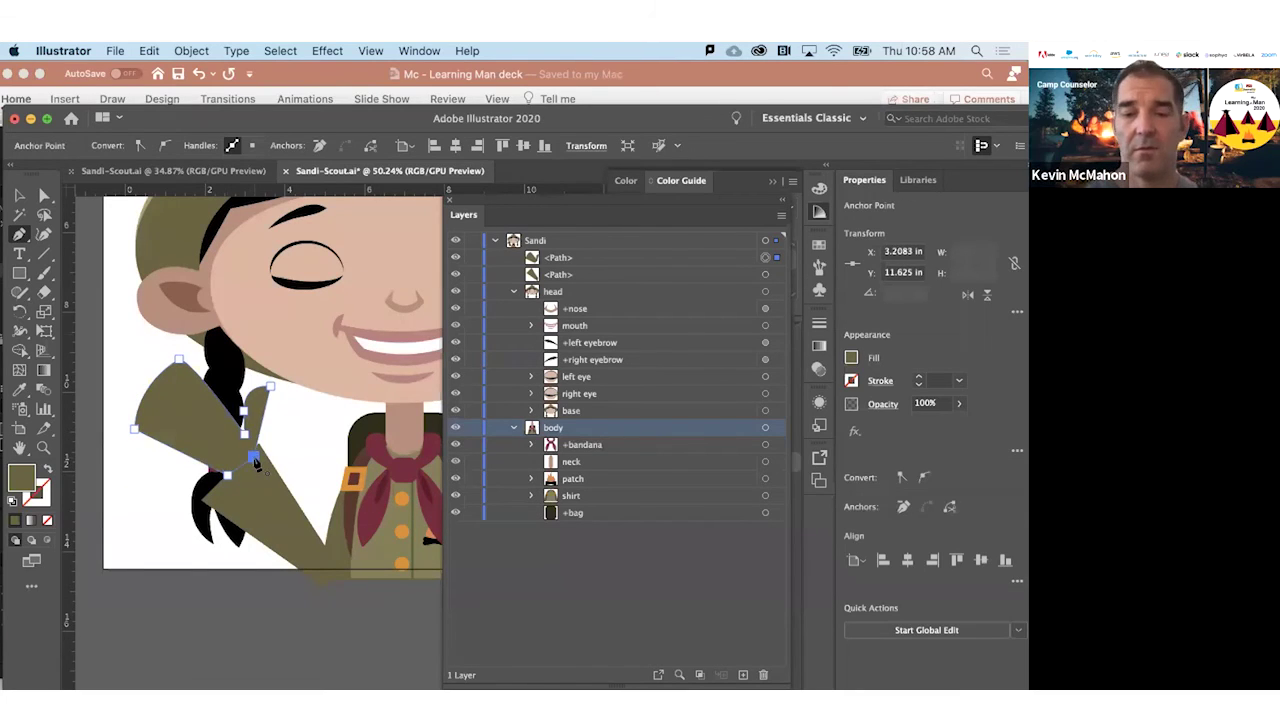
{"action": "key", "text": "i"}
{"action": "left_click", "coordinate": [281, 334]}
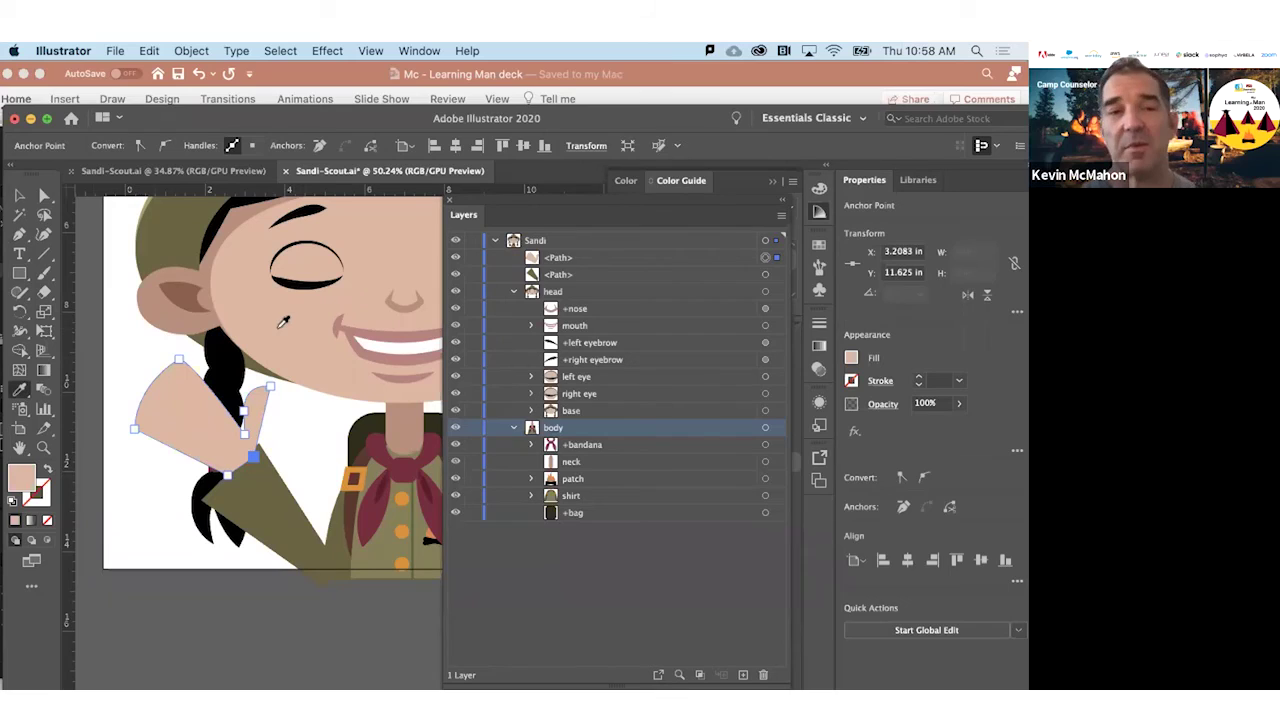
{"action": "key", "text": "a"}
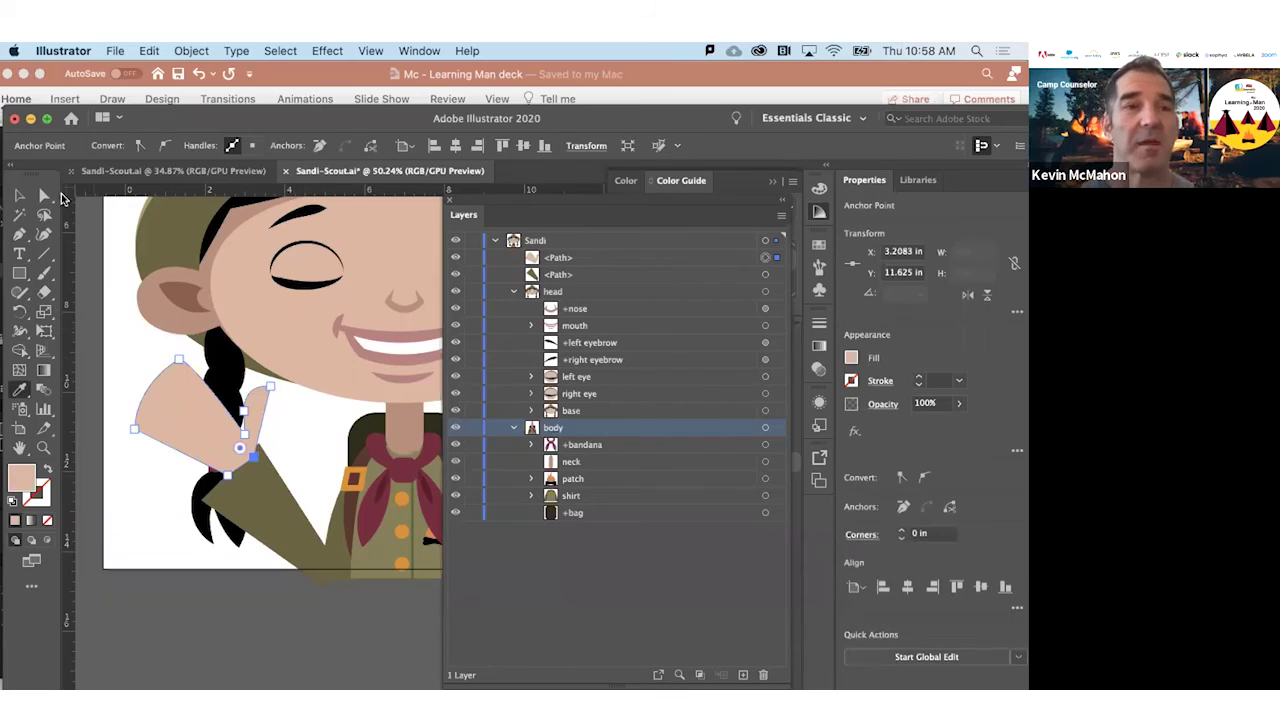
Draw a short diagonal finger line from the hand's upper edge toward the palm with the Pen tool, and select it
{"action": "left_click", "coordinate": [20, 236]}
{"action": "left_click", "coordinate": [166, 369]}
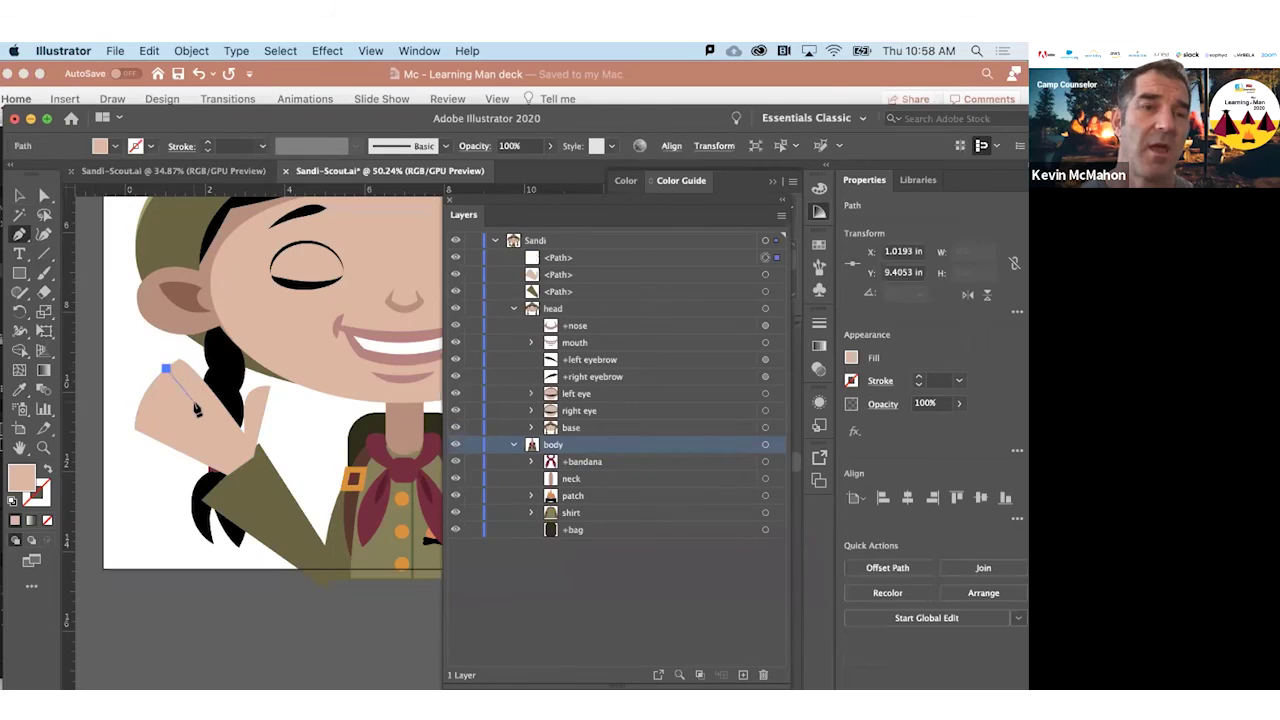
{"action": "left_click", "coordinate": [200, 407]}
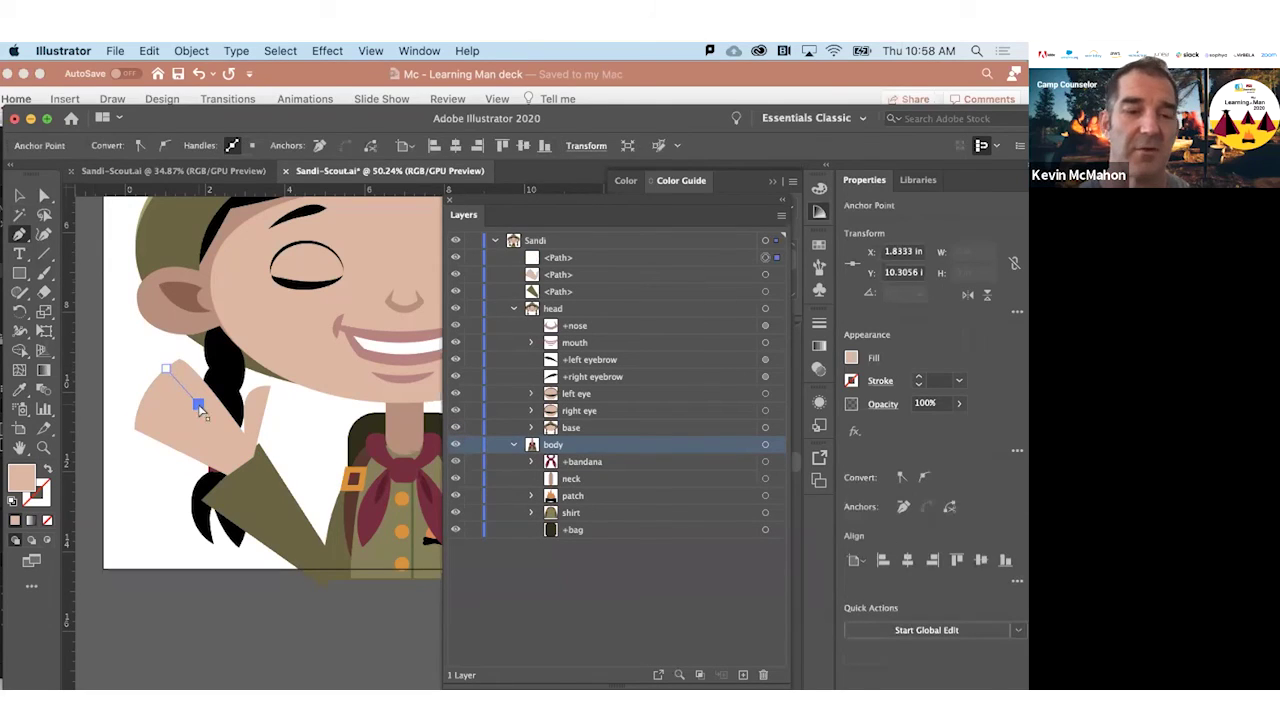
{"action": "key", "text": "super+shift+a"}
{"action": "left_click", "coordinate": [43, 197]}
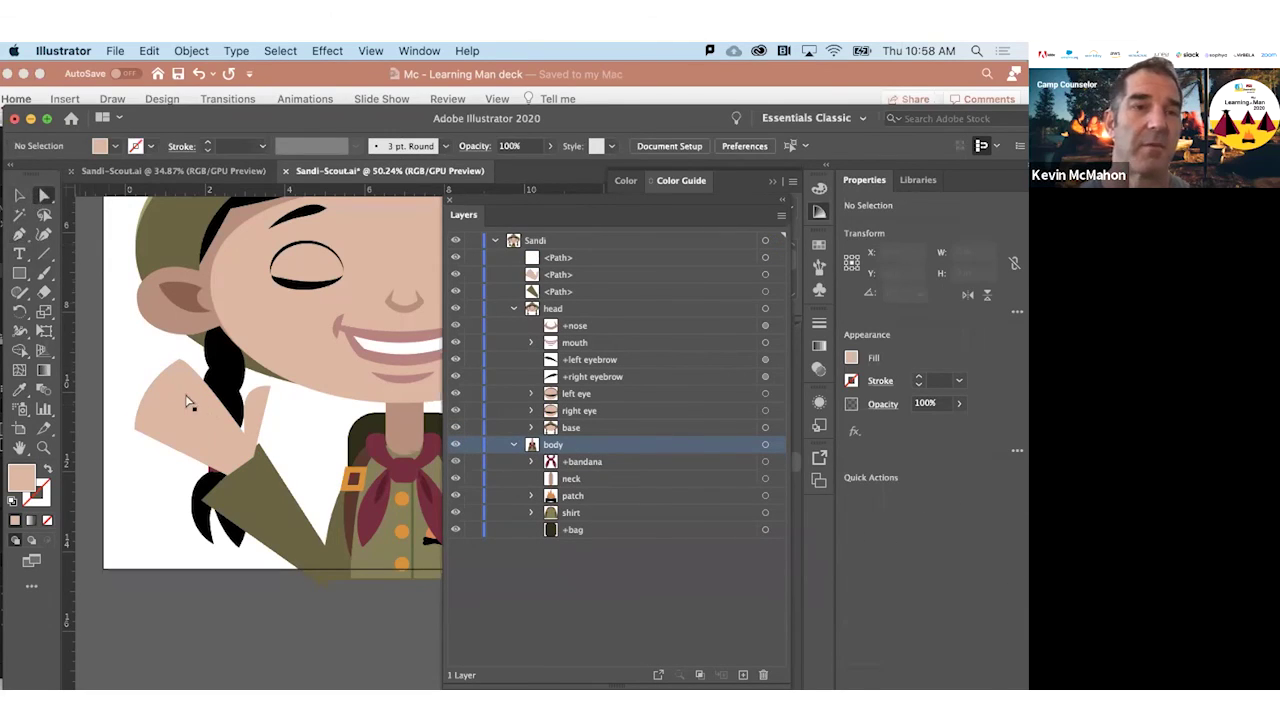
{"action": "left_click", "coordinate": [186, 396]}
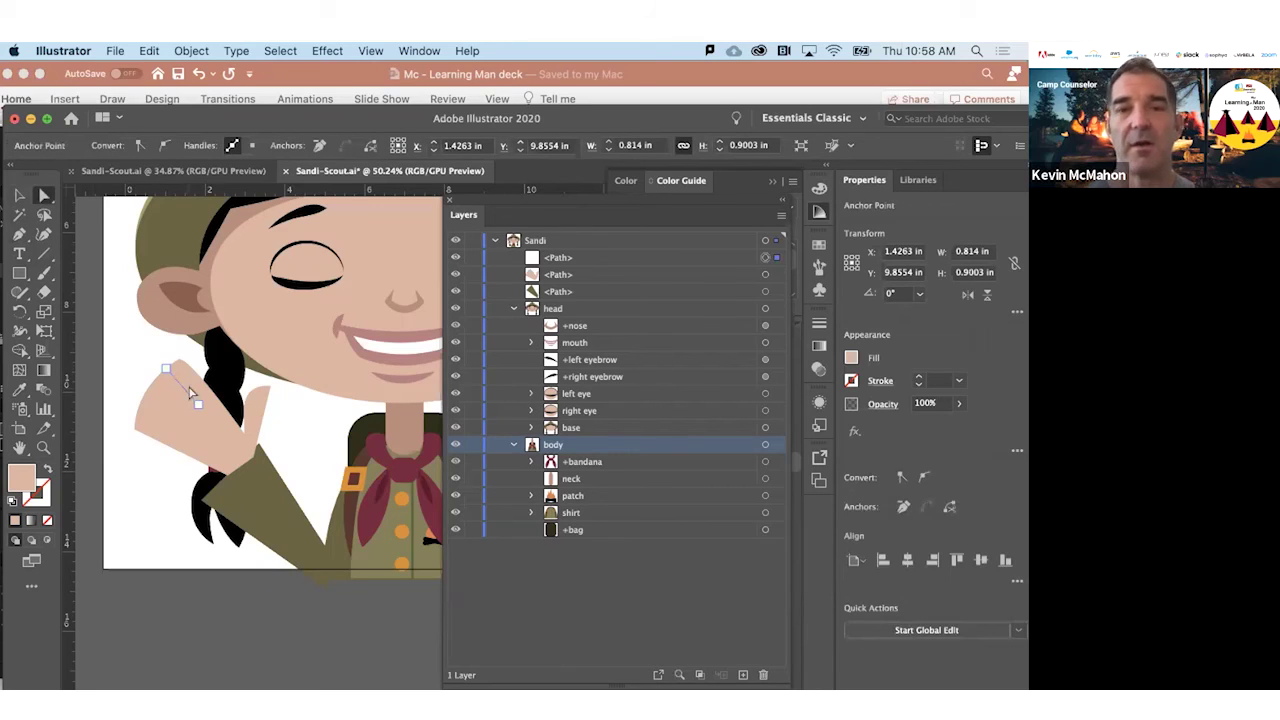
Give the finger line the inner ear's brown as its stroke with no fill, and set the stroke weight to 8 pt
{"action": "key", "text": "i"}
{"action": "left_click", "coordinate": [188, 297]}
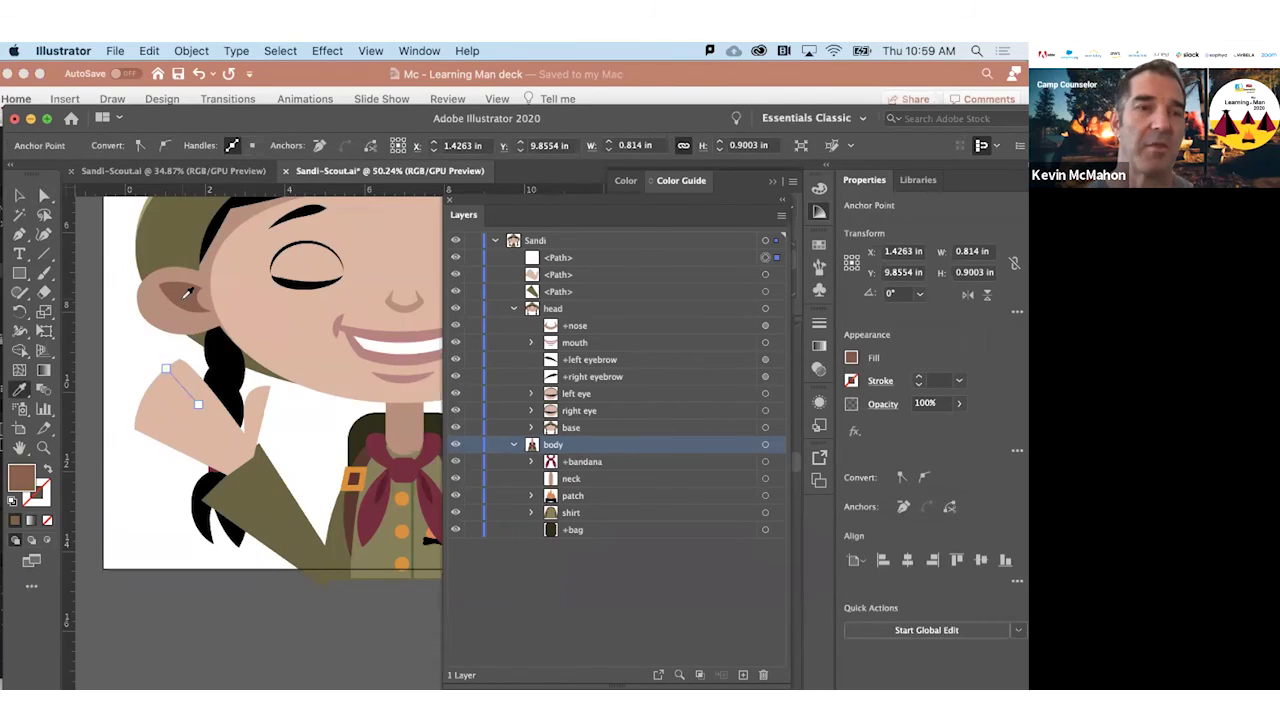
{"action": "left_click", "coordinate": [46, 470]}
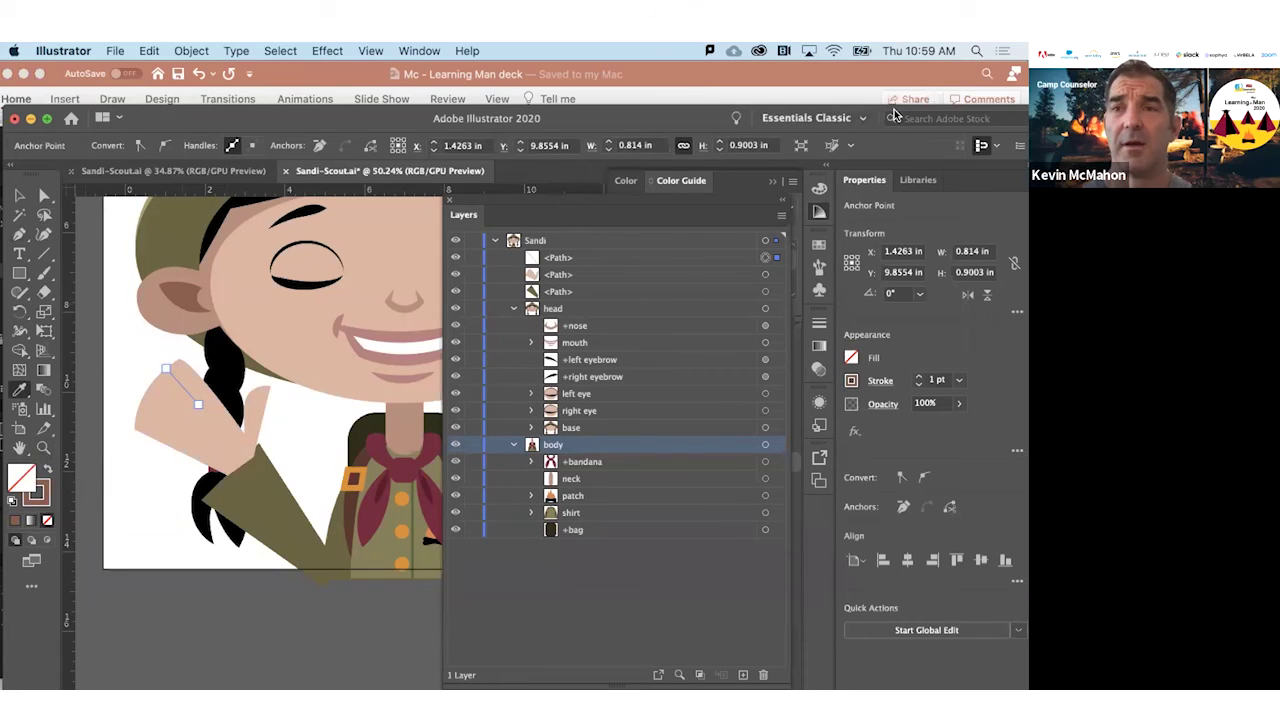
{"action": "left_click_drag", "start_coordinate": [181, 114], "coordinate": [80, 98]}
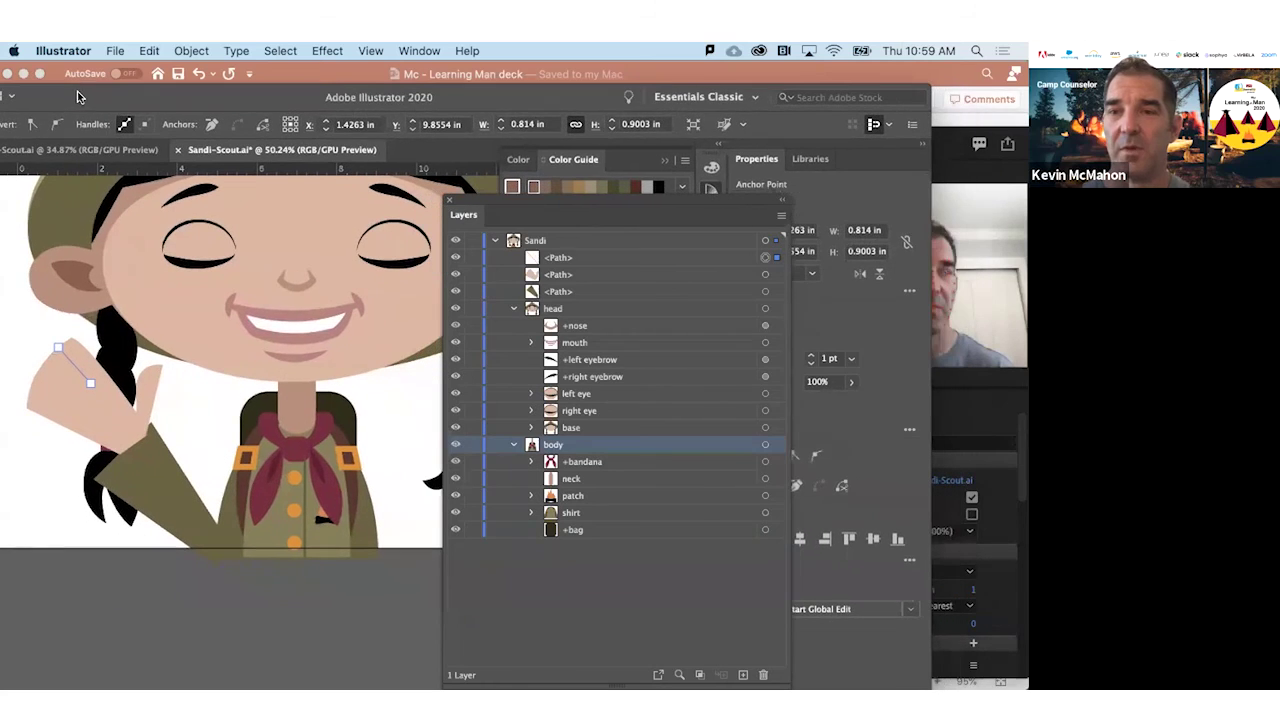
{"action": "left_click", "coordinate": [811, 354]}
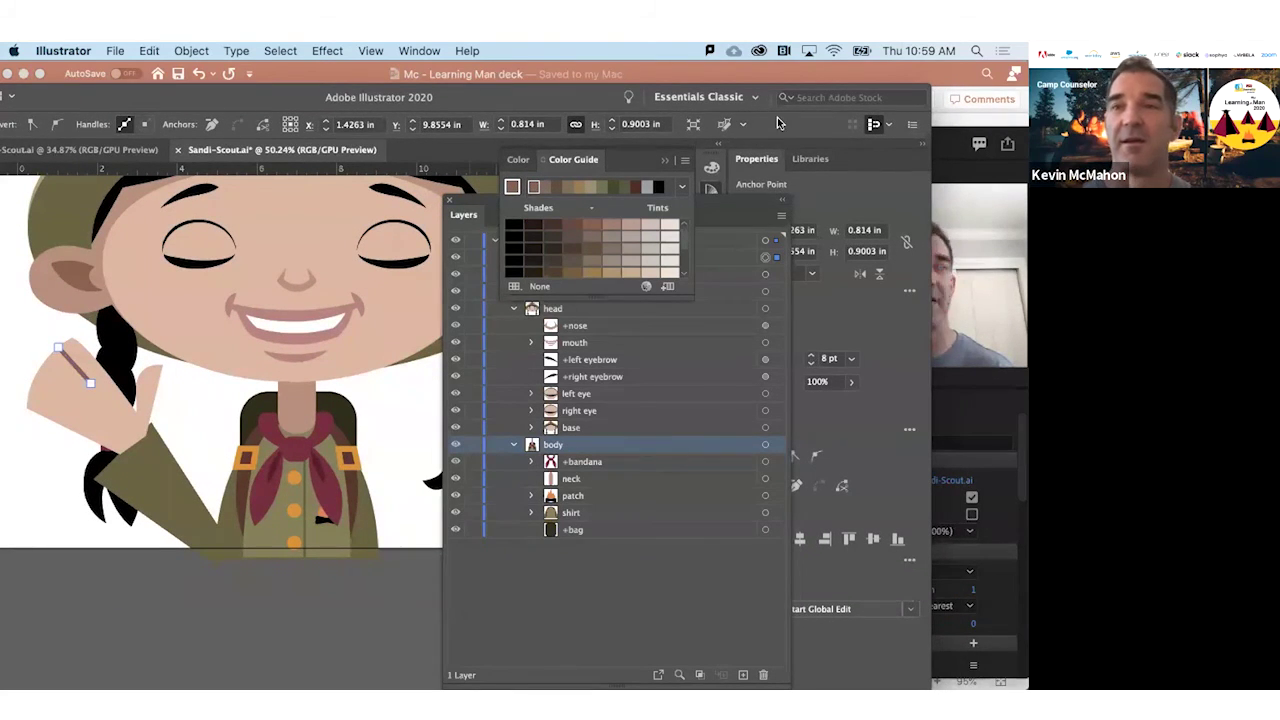
{"action": "double_click", "coordinate": [895, 92]}
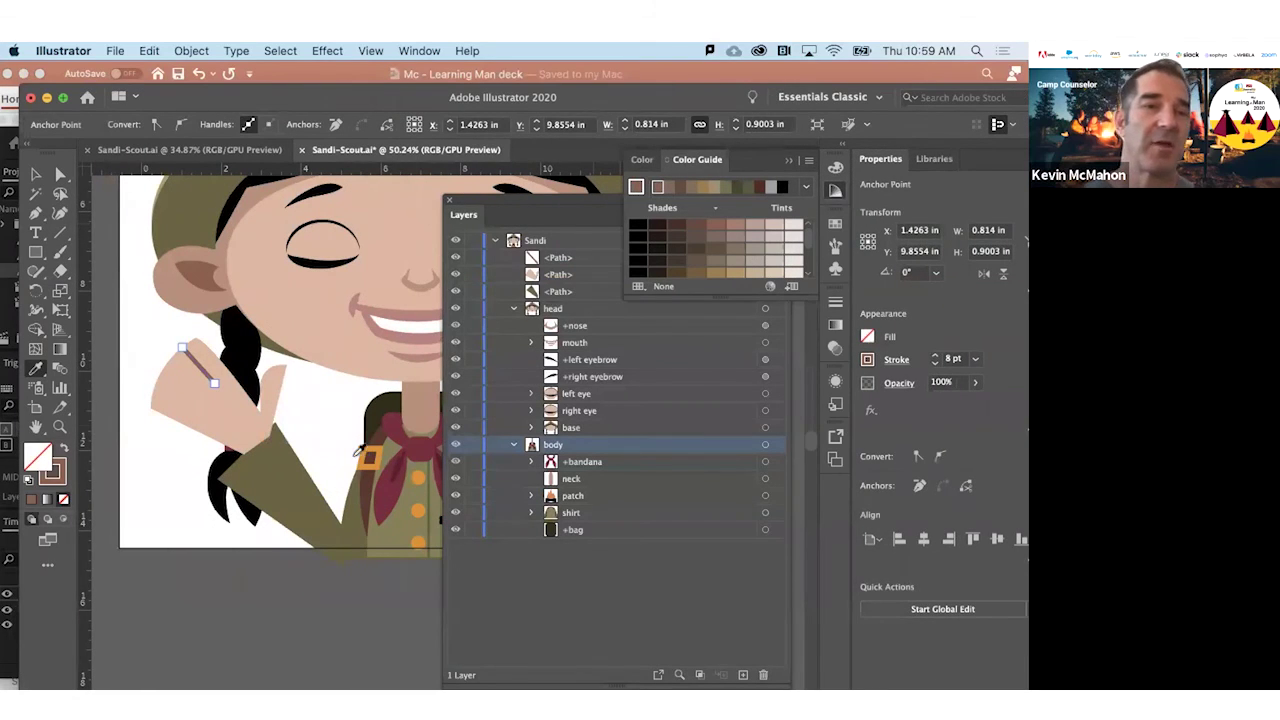
Duplicate the finger line lower on the hand and adjust the copy's inner end toward the first line
{"action": "left_click", "coordinate": [60, 174]}
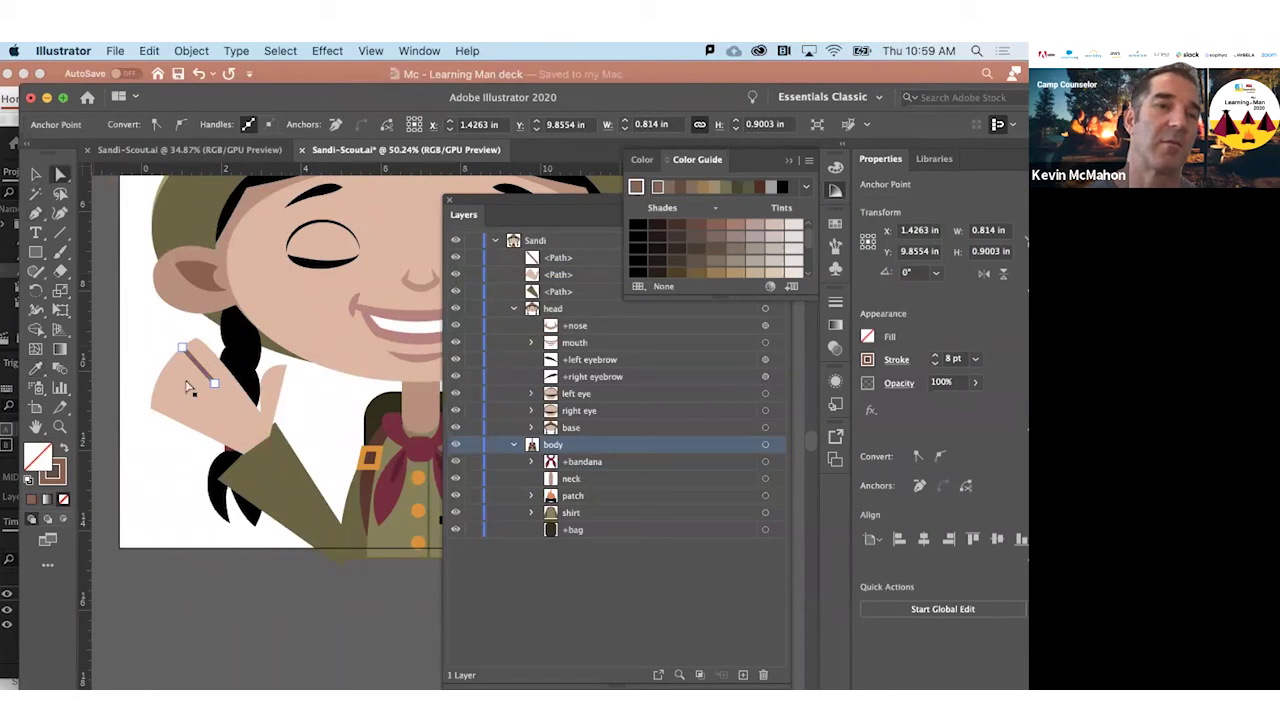
{"action": "left_click", "coordinate": [184, 348]}
{"action": "left_click", "coordinate": [212, 384]}
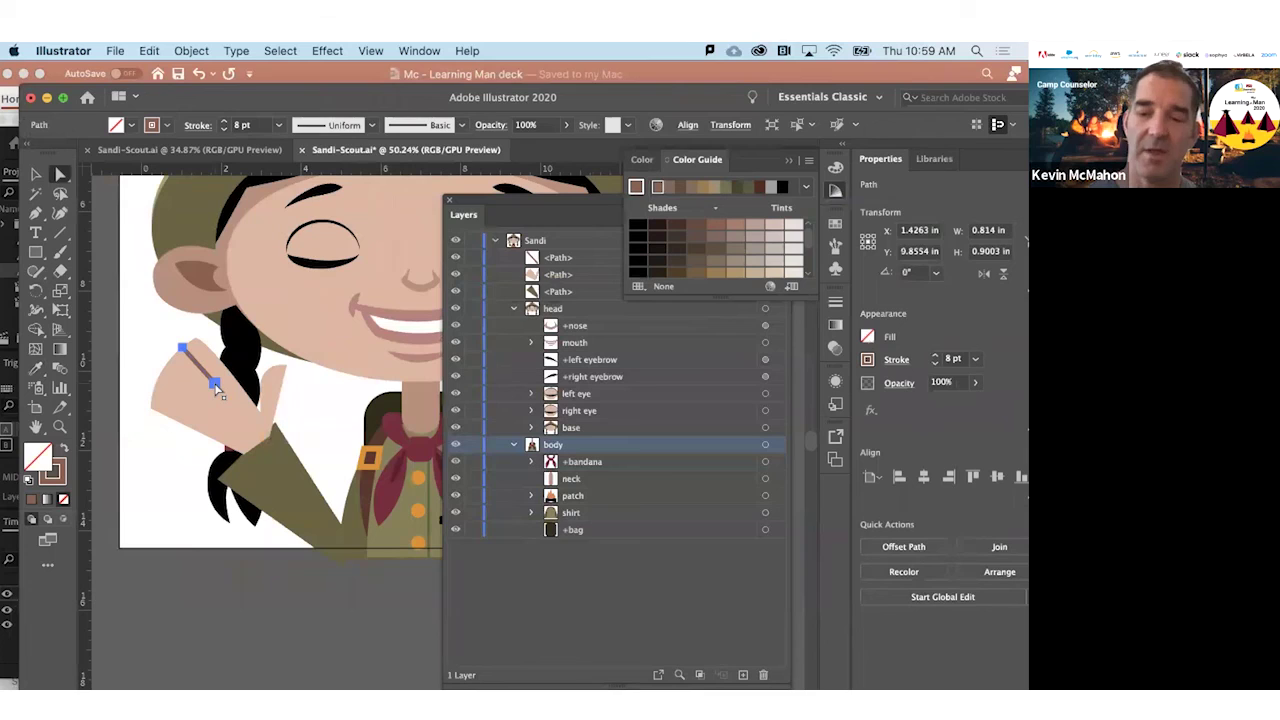
{"action": "left_click_drag", "start_coordinate": [195, 409], "coordinate": [191, 407]}
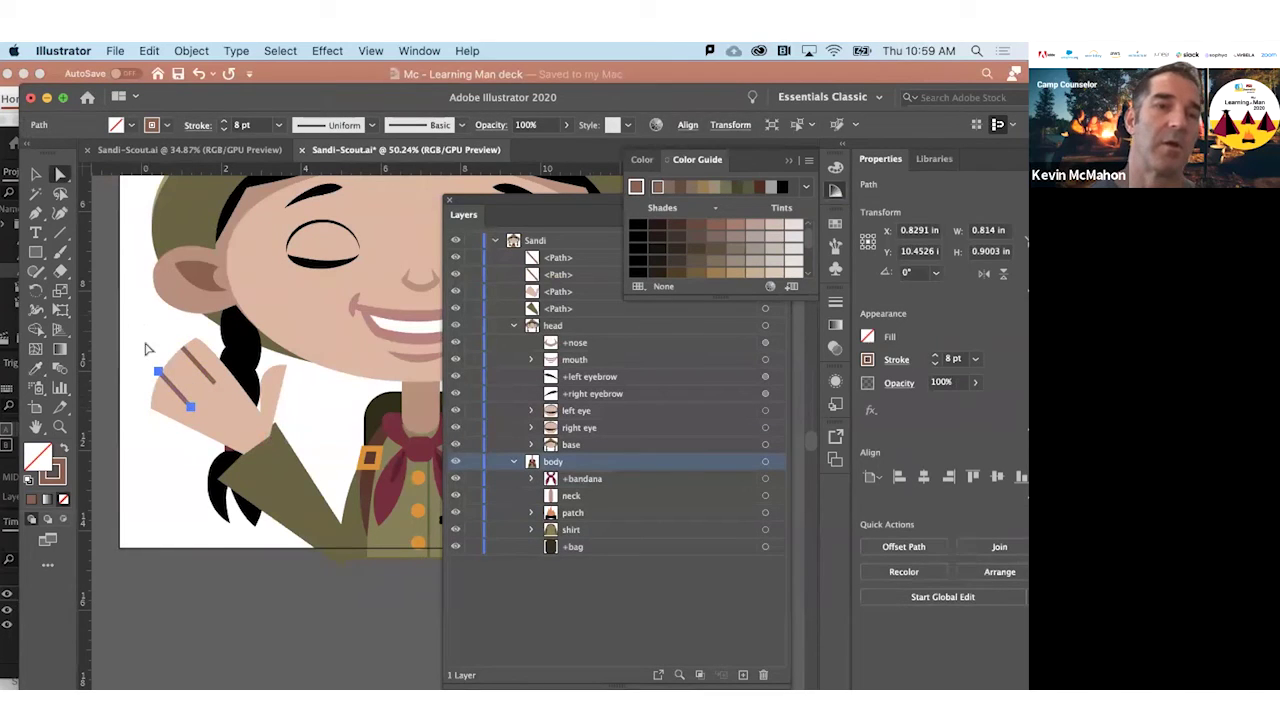
{"action": "left_click", "coordinate": [136, 322]}
{"action": "left_click", "coordinate": [195, 408]}
{"action": "left_click_drag", "start_coordinate": [198, 412], "coordinate": [222, 383]}
Draw a curved palm line across the inner ends of the two finger lines with the Pen tool
{"action": "key", "text": "p"}
{"action": "left_click", "coordinate": [223, 384]}
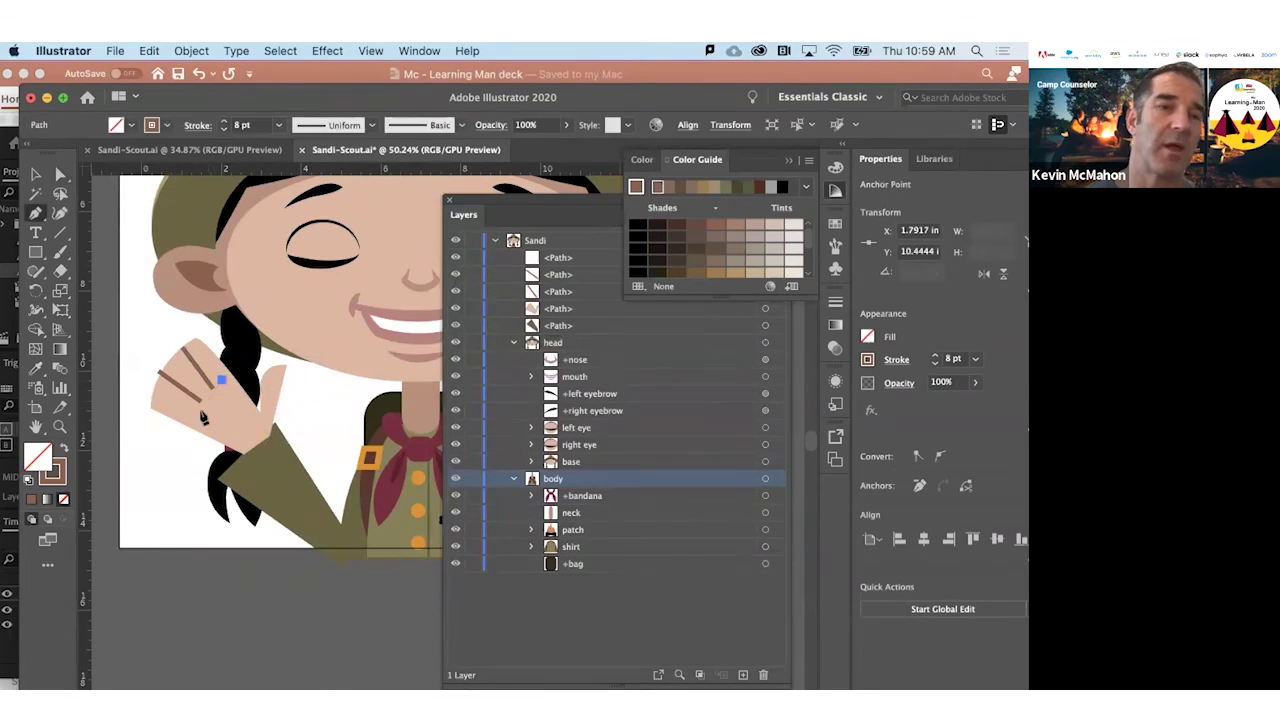
{"action": "left_click_drag", "start_coordinate": [194, 411], "coordinate": [187, 429]}
{"action": "left_click", "coordinate": [58, 173]}
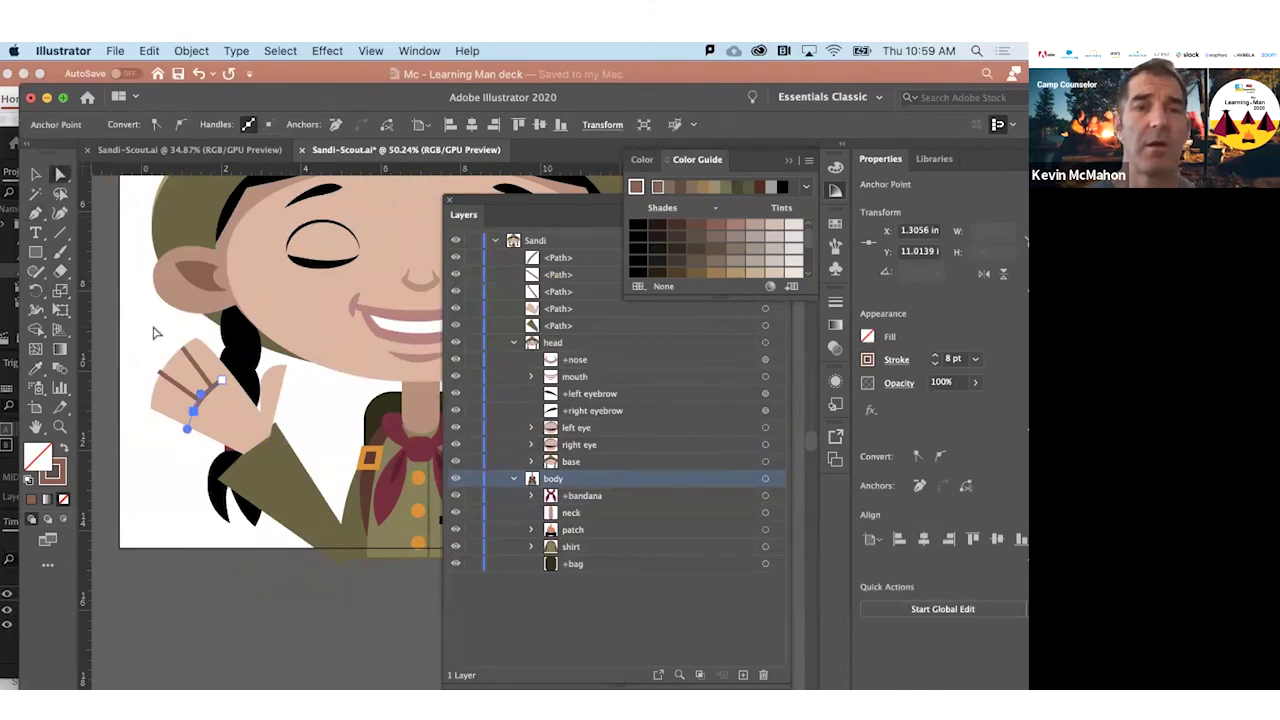
{"action": "left_click", "coordinate": [155, 330]}
Group the hand, its lines and the sleeve, and move the group into the shirt group of the body
{"action": "left_click", "coordinate": [248, 439]}
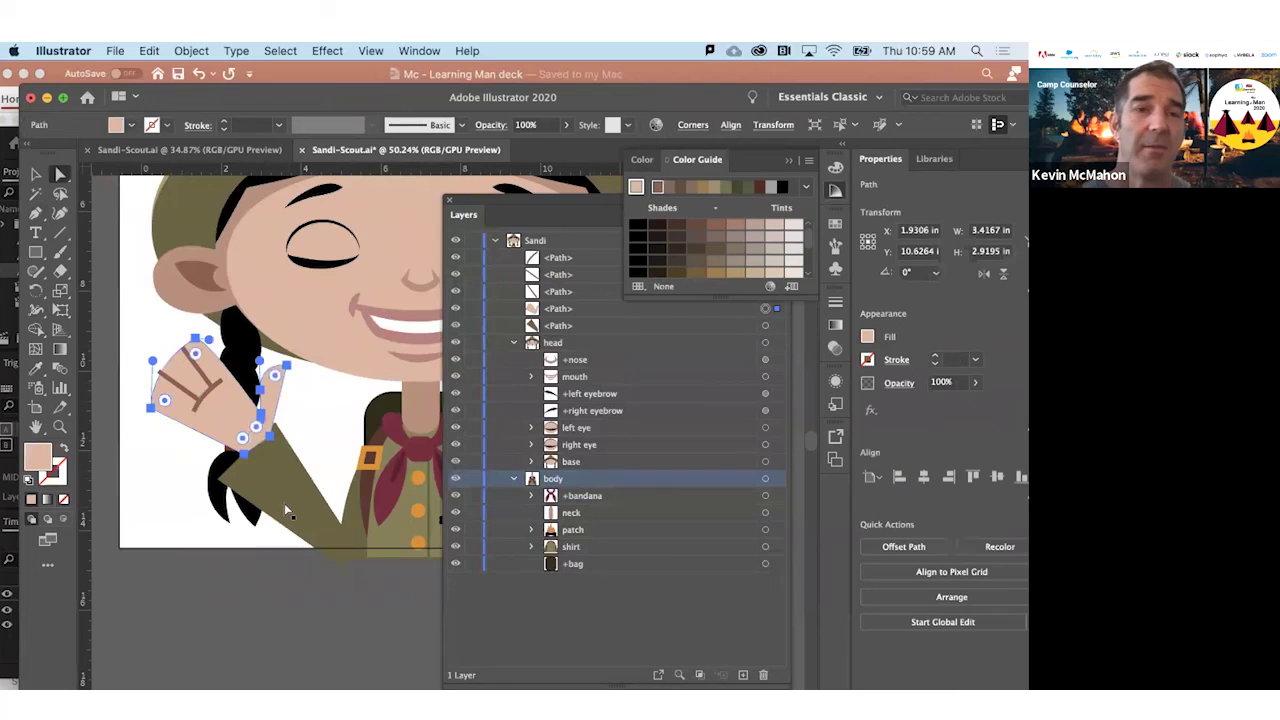
{"action": "left_click", "coordinate": [36, 174]}
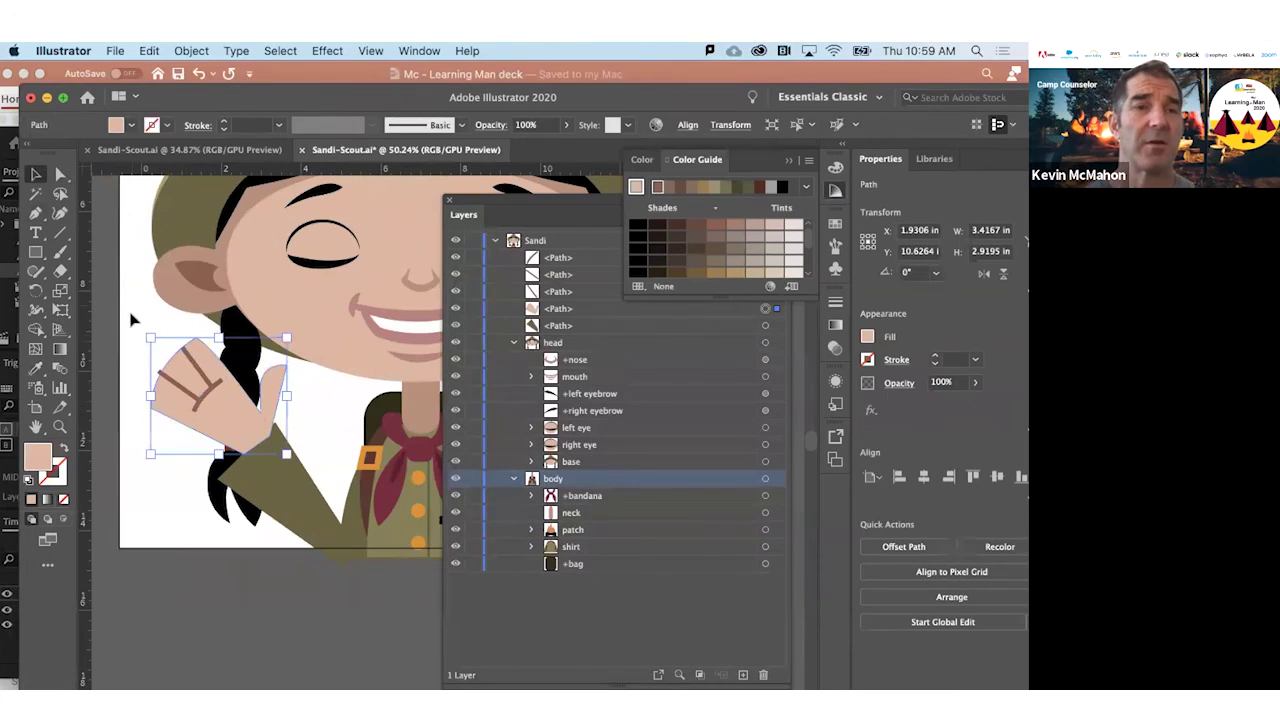
{"action": "left_click", "coordinate": [275, 498], "text": "shift"}
{"action": "key", "text": "super+g"}
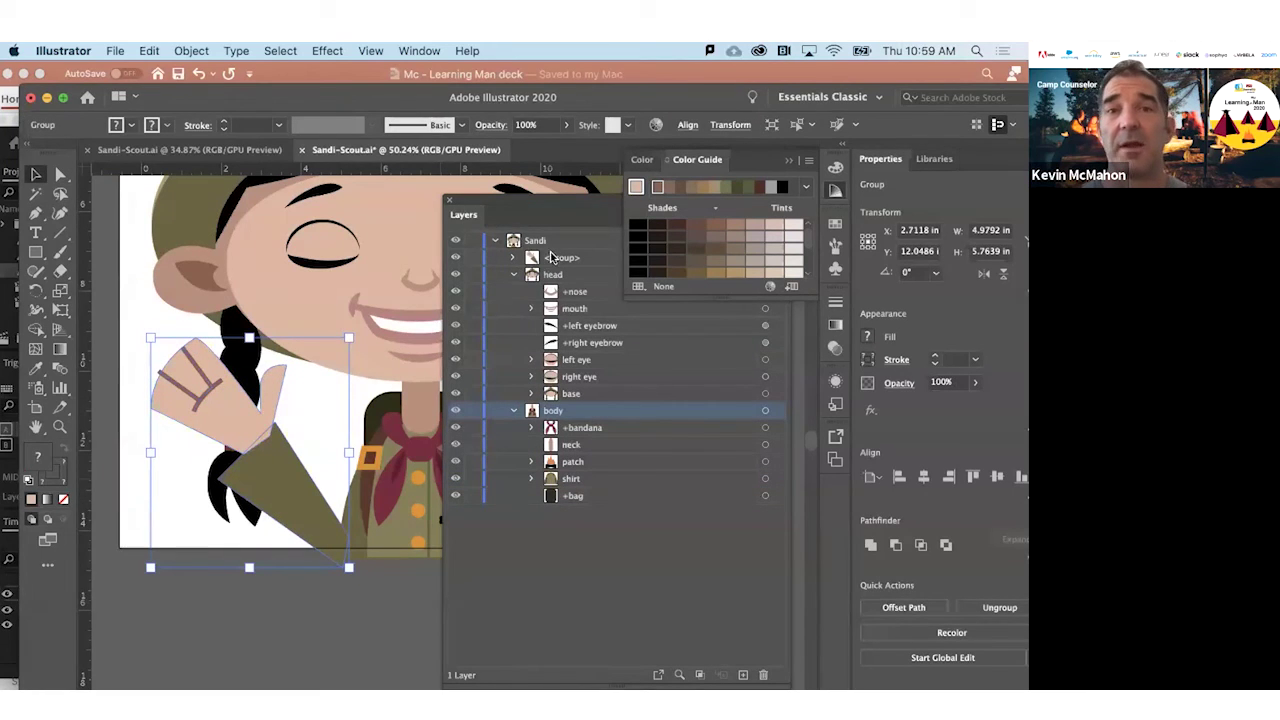
{"action": "left_click_drag", "start_coordinate": [557, 262], "coordinate": [585, 481]}
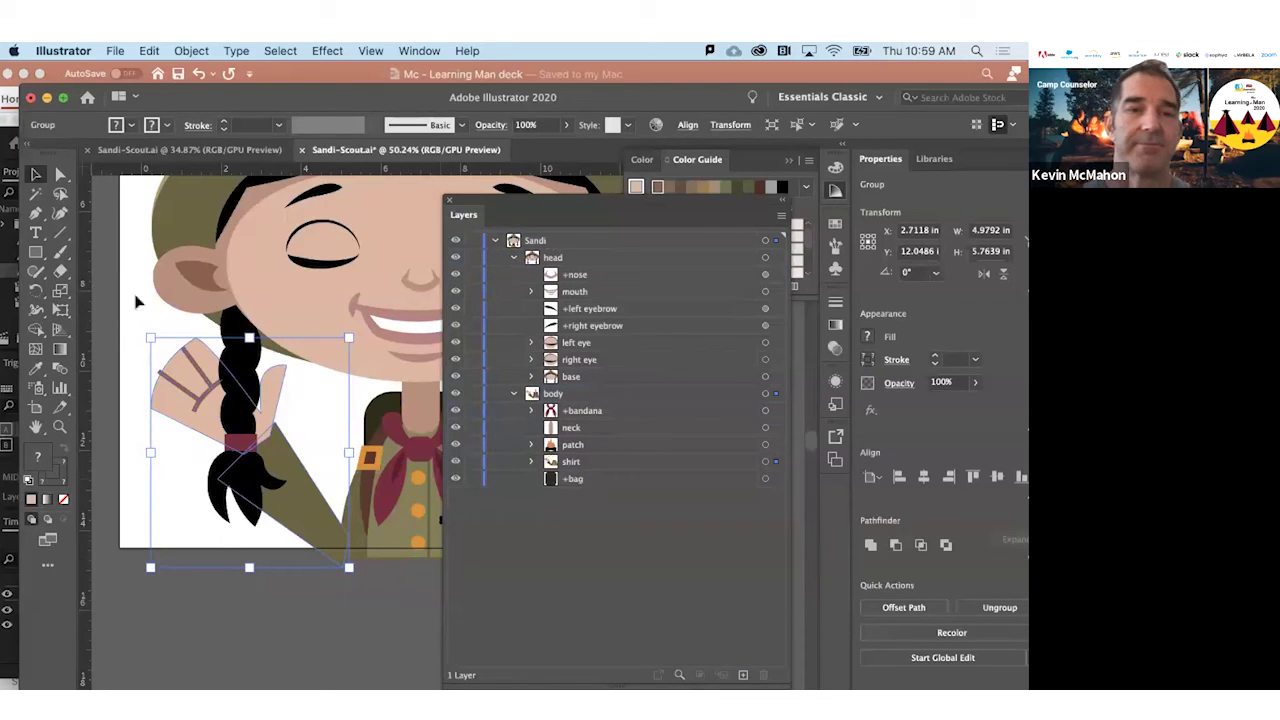
{"action": "left_click", "coordinate": [134, 320]}
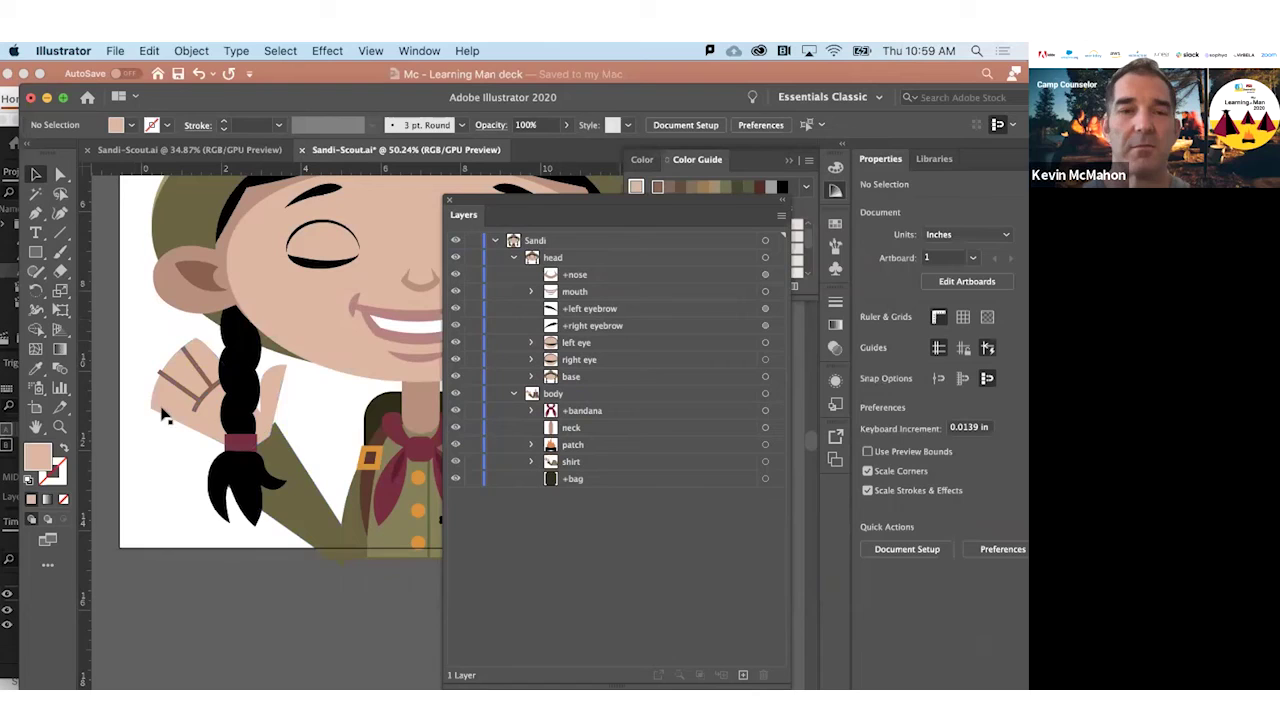
Expand the shirt and the arm group, and move the sleeve path to the top of the arm group
{"action": "left_click", "coordinate": [532, 462]}
{"action": "left_click", "coordinate": [550, 479]}
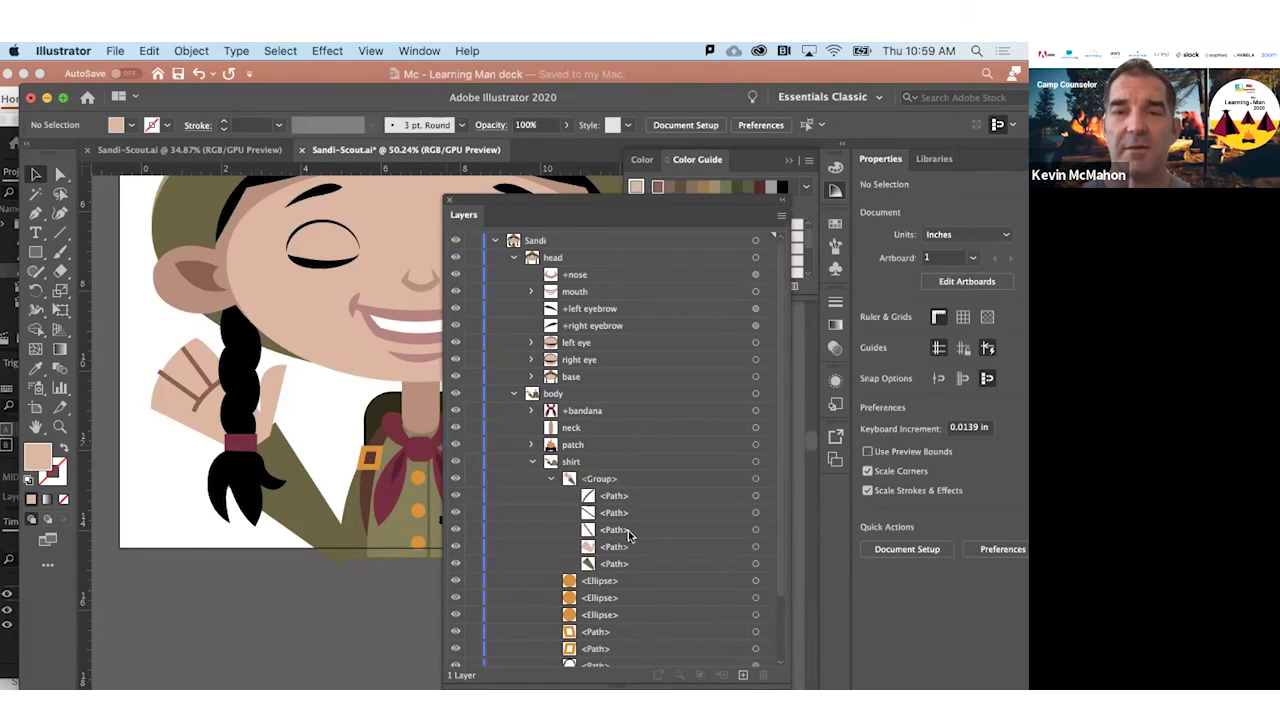
{"action": "left_click_drag", "start_coordinate": [634, 564], "coordinate": [613, 488]}
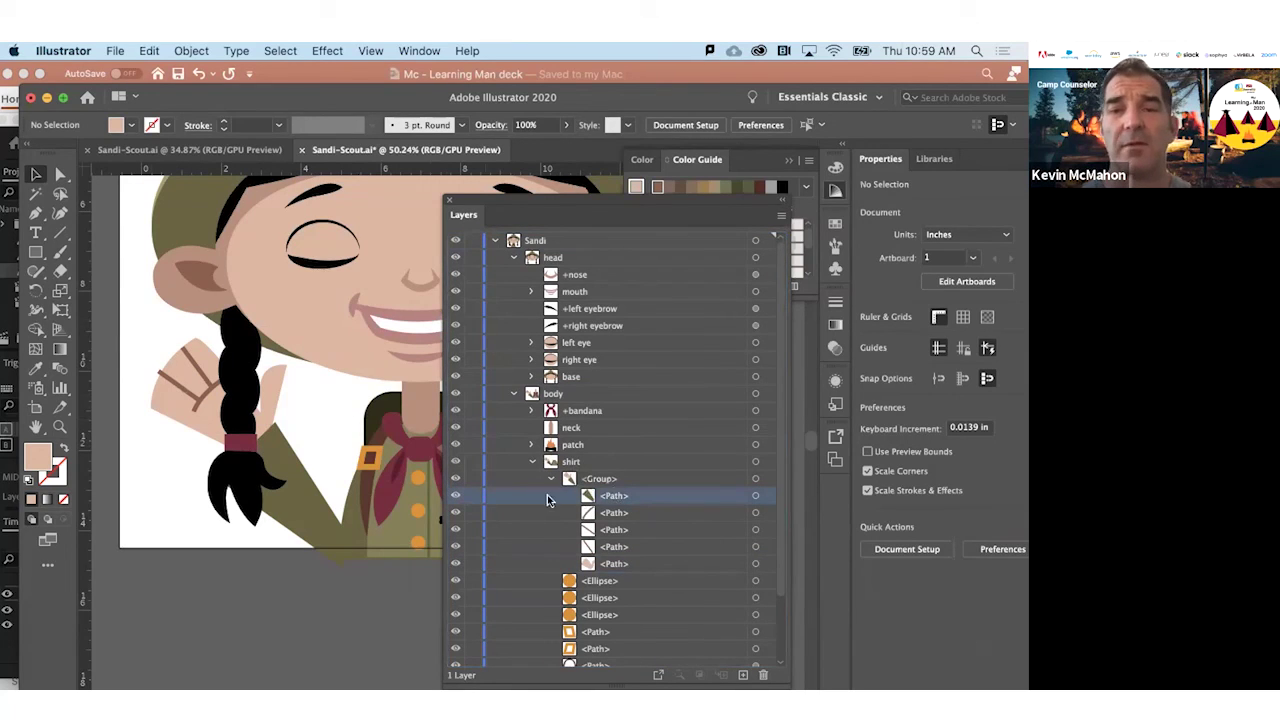
Rename the arm group inside the shirt as wave
{"action": "double_click", "coordinate": [617, 496]}
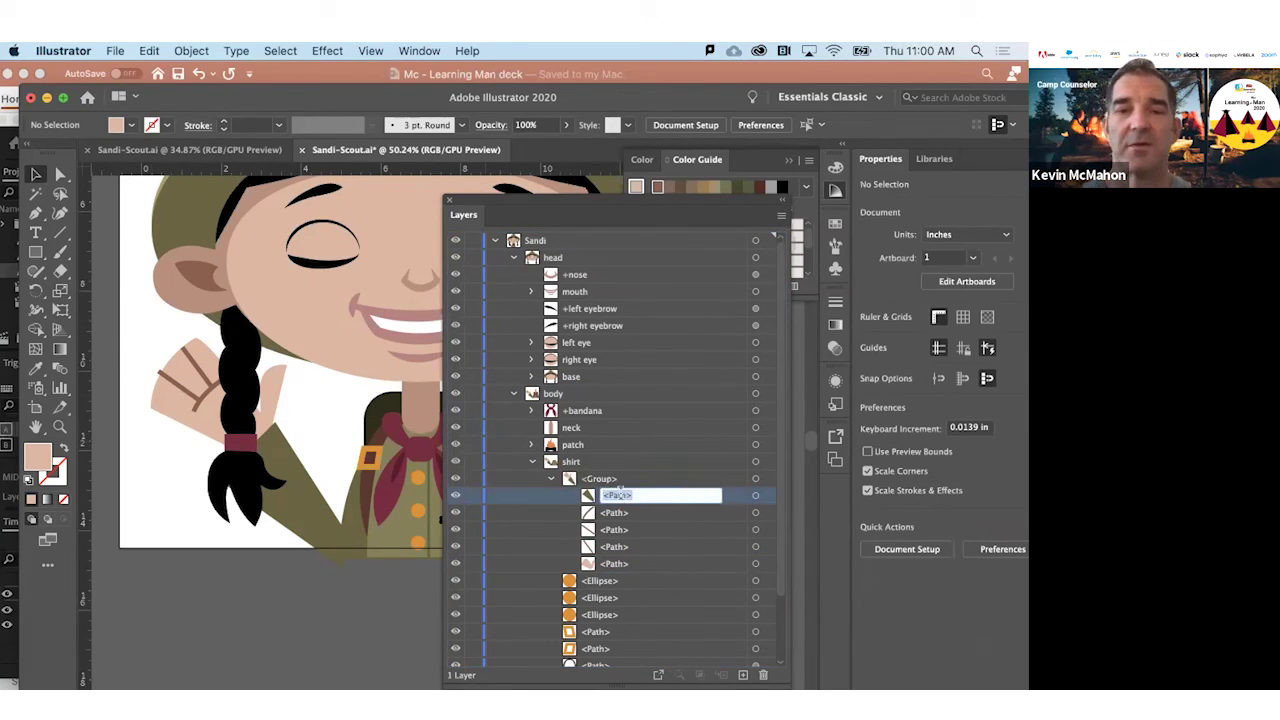
{"action": "double_click", "coordinate": [602, 479]}
{"action": "type", "text": "s"}
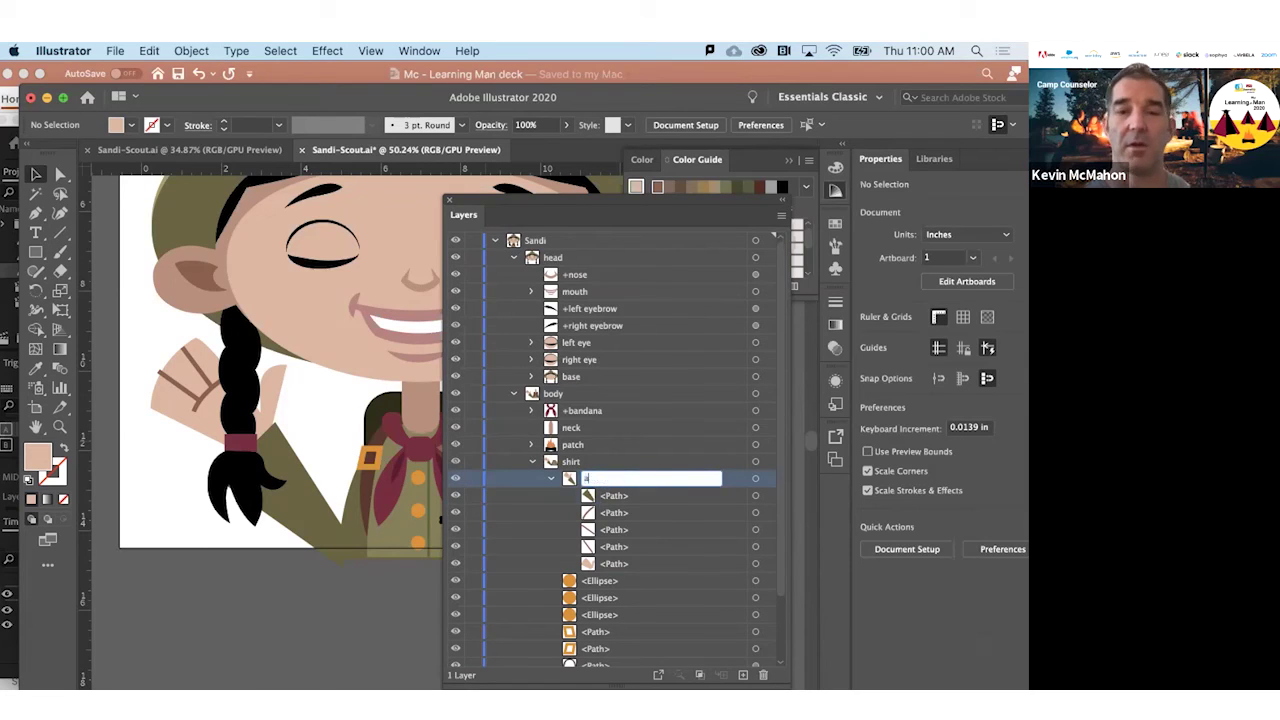
{"action": "left_click", "coordinate": [623, 498]}
{"action": "double_click", "coordinate": [586, 478]}
{"action": "left_click", "coordinate": [586, 508]}
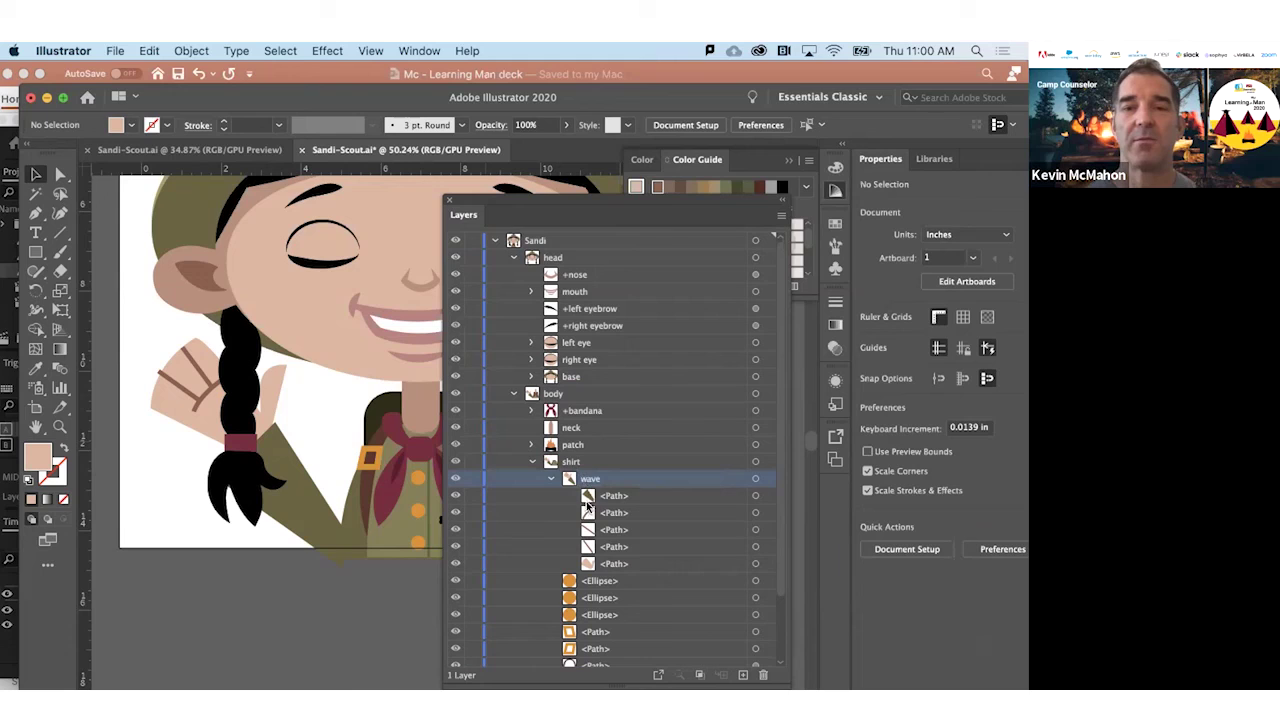
Rename the wave group inside the shirt as +wave
{"action": "double_click", "coordinate": [587, 479]}
{"action": "key", "text": "Left"}
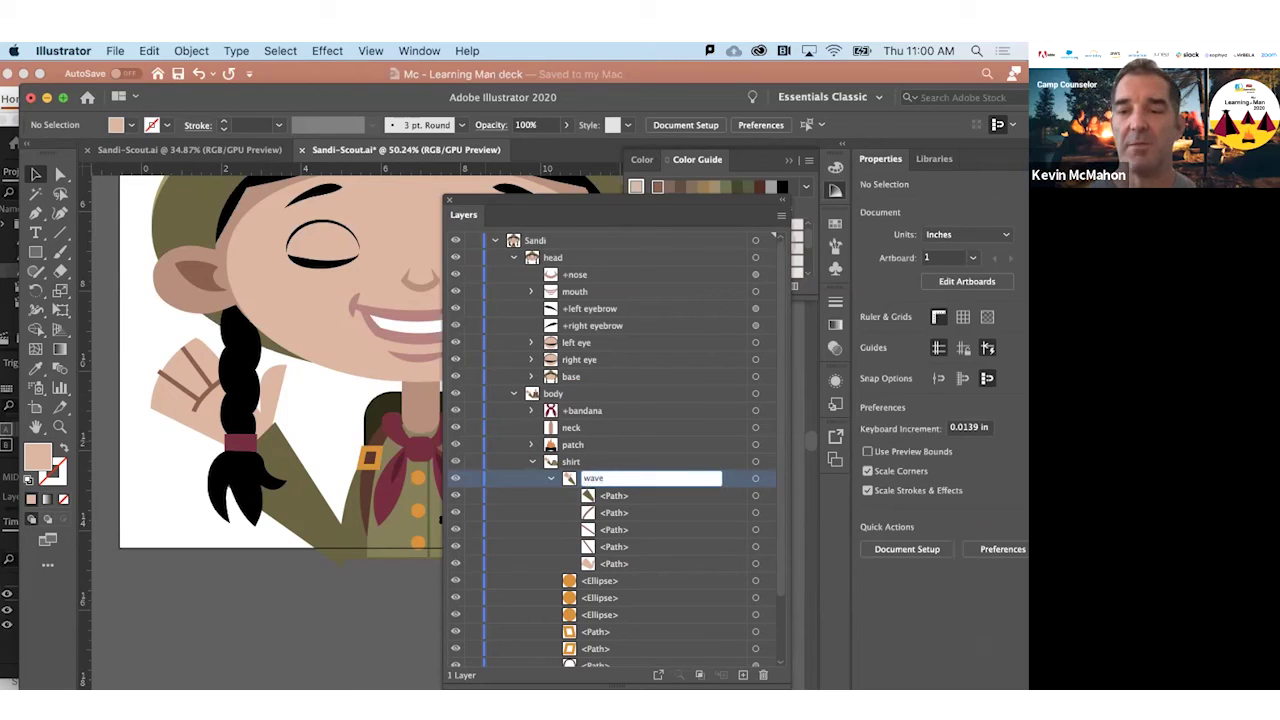
{"action": "left_click", "coordinate": [615, 497]}
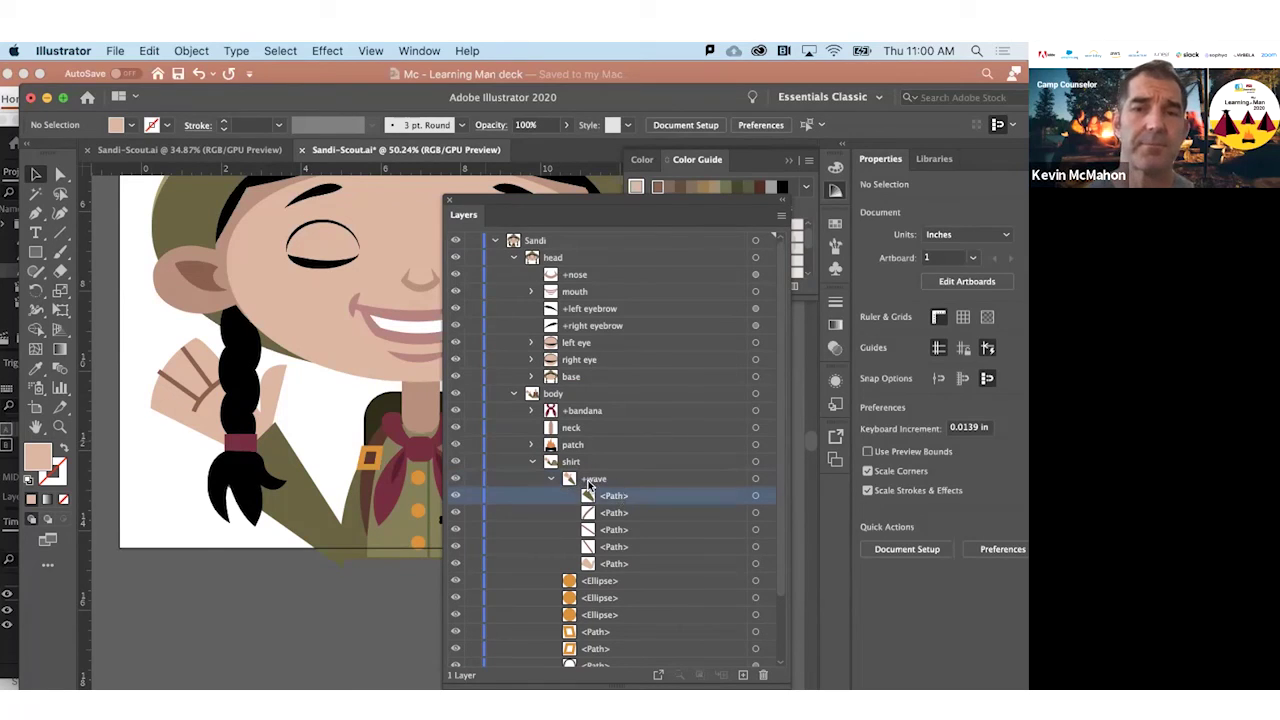
Hide the +wave group and save the Sandi-Scout artwork
{"action": "left_click", "coordinate": [456, 480]}
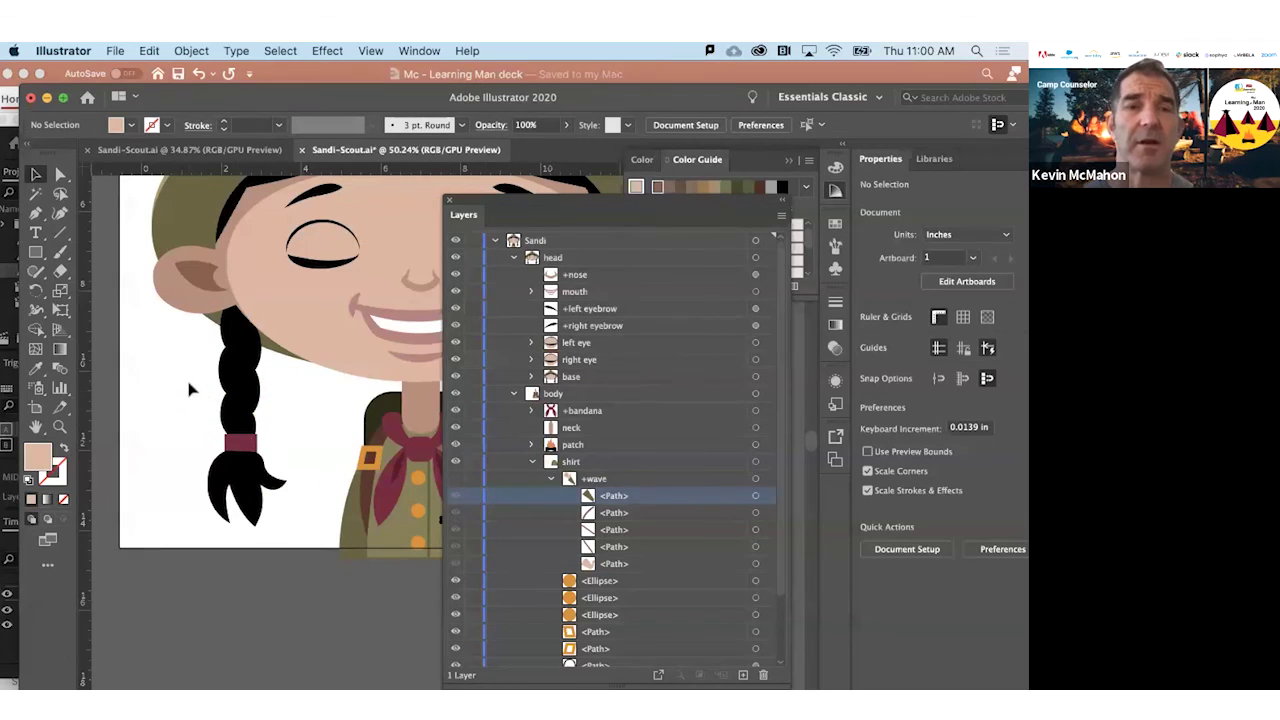
{"action": "left_click", "coordinate": [115, 51]}
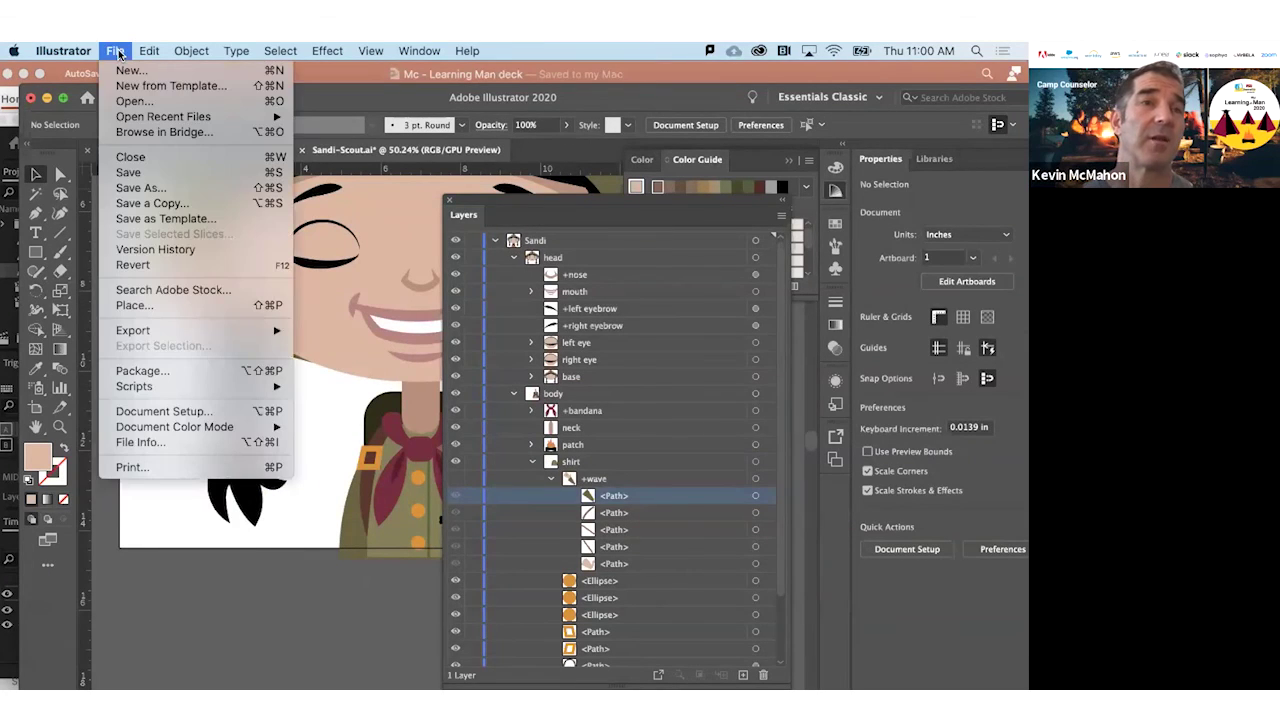
{"action": "left_click", "coordinate": [147, 178]}
Switch to Character Animator and create a new trigger in the rig of the Sandi-Scout 2 puppet, checking the body's layers
{"action": "left_click", "coordinate": [298, 668]}
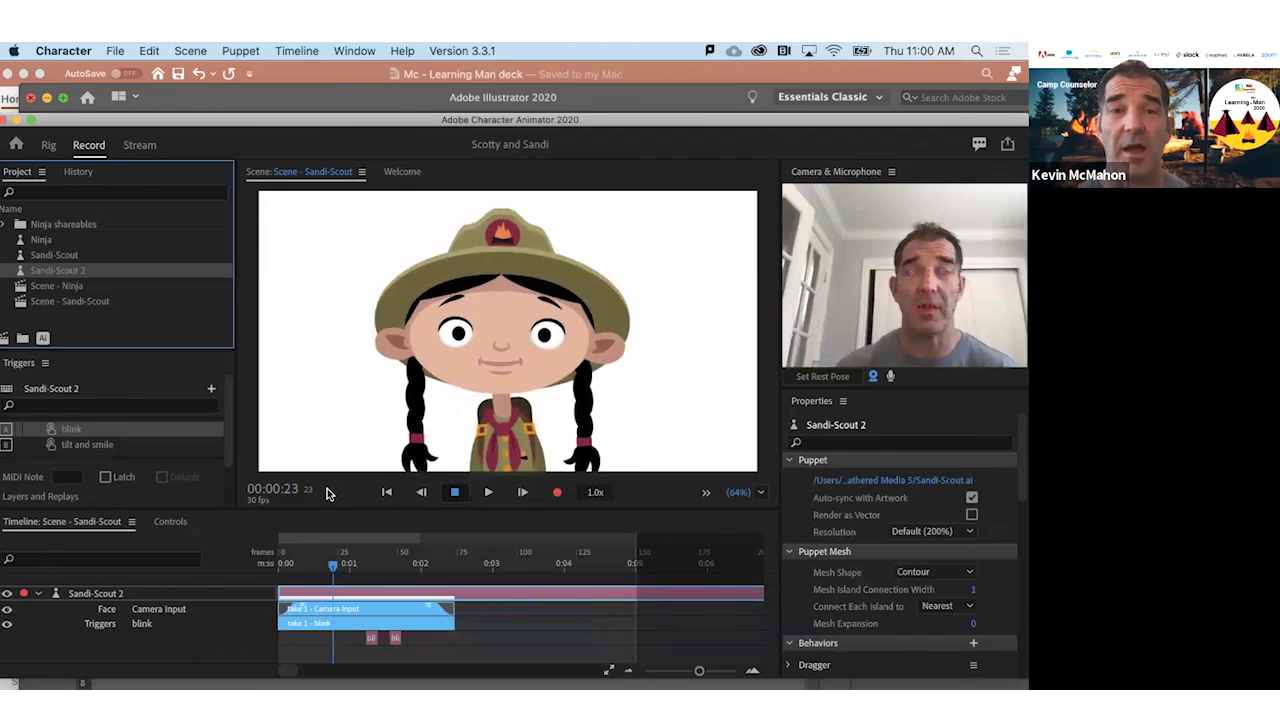
{"action": "left_click", "coordinate": [48, 145]}
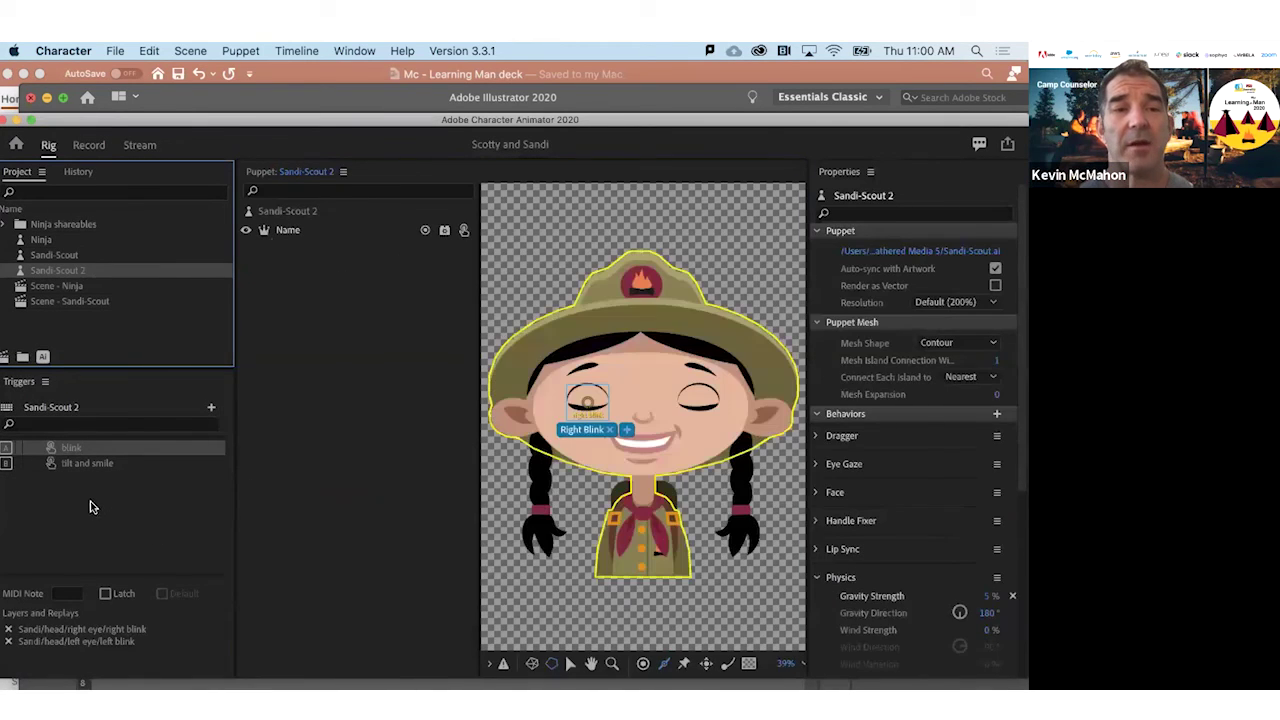
{"action": "left_click", "coordinate": [221, 412]}
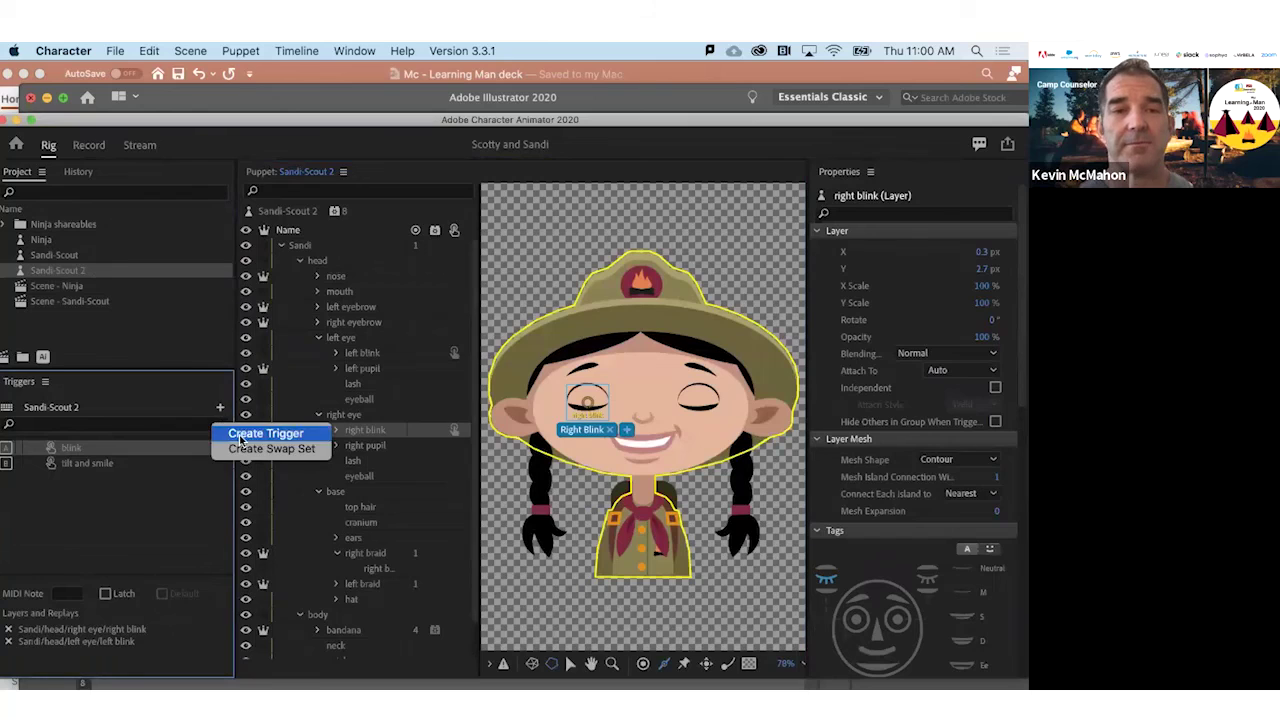
{"action": "left_click", "coordinate": [240, 432]}
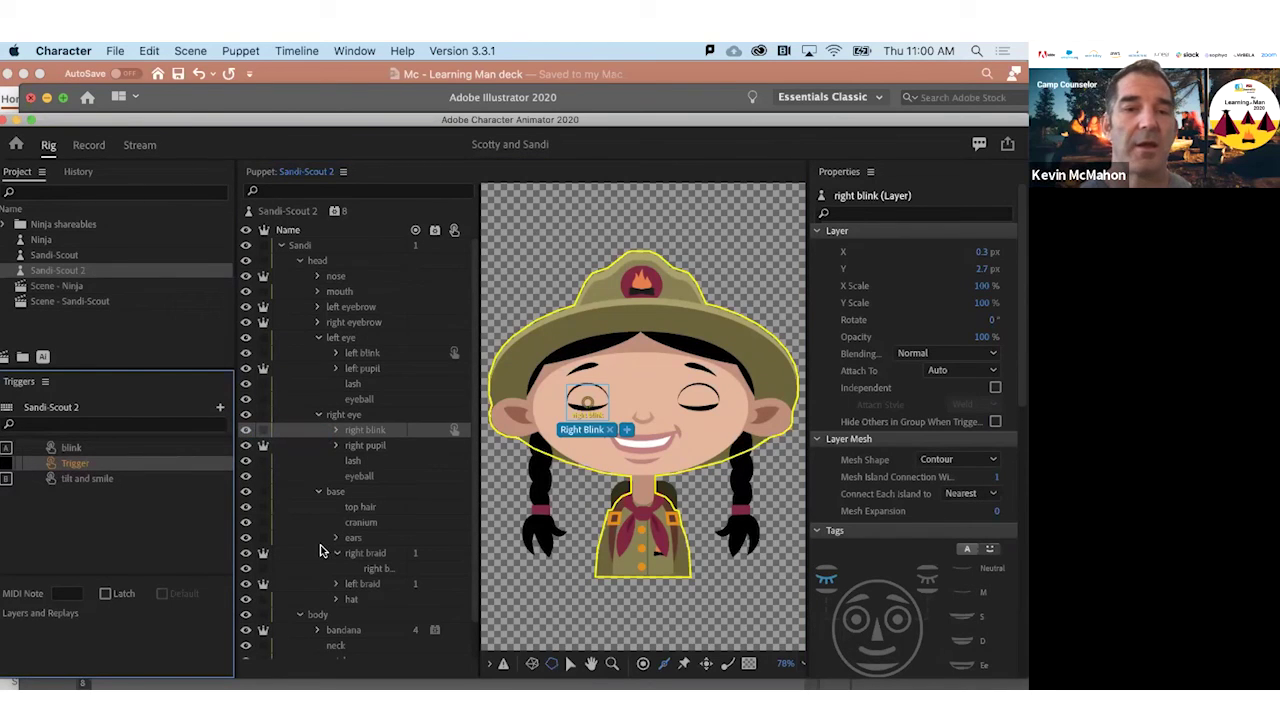
{"action": "scroll", "coordinate": [313, 520], "scroll_direction": "down", "scroll_amount": 2}
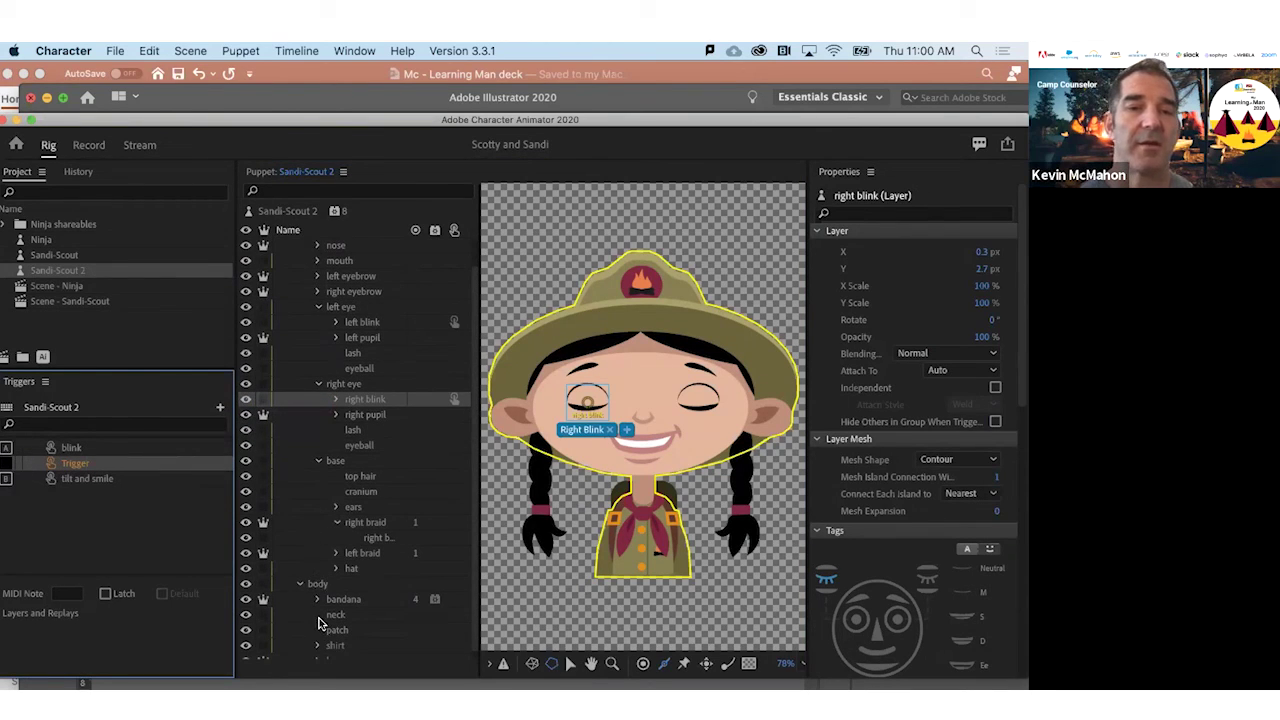
{"action": "scroll", "coordinate": [318, 622], "scroll_direction": "down", "scroll_amount": 1}
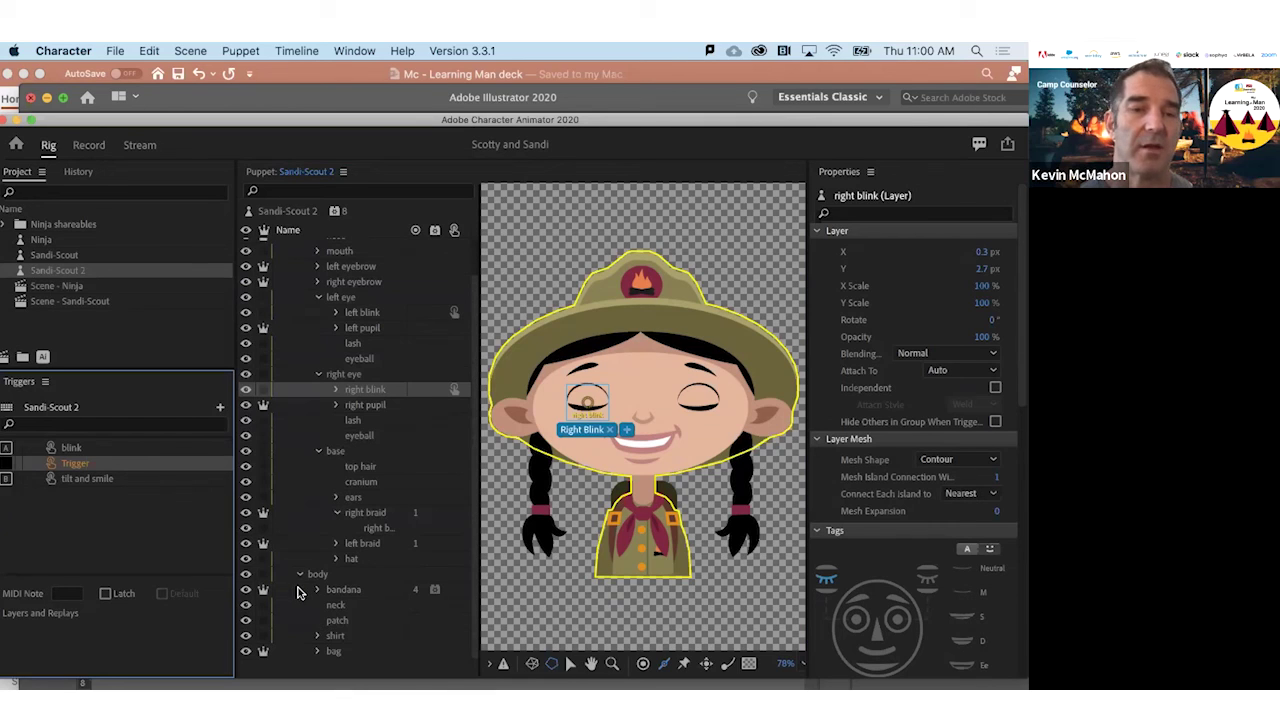
{"action": "left_click", "coordinate": [319, 577]}
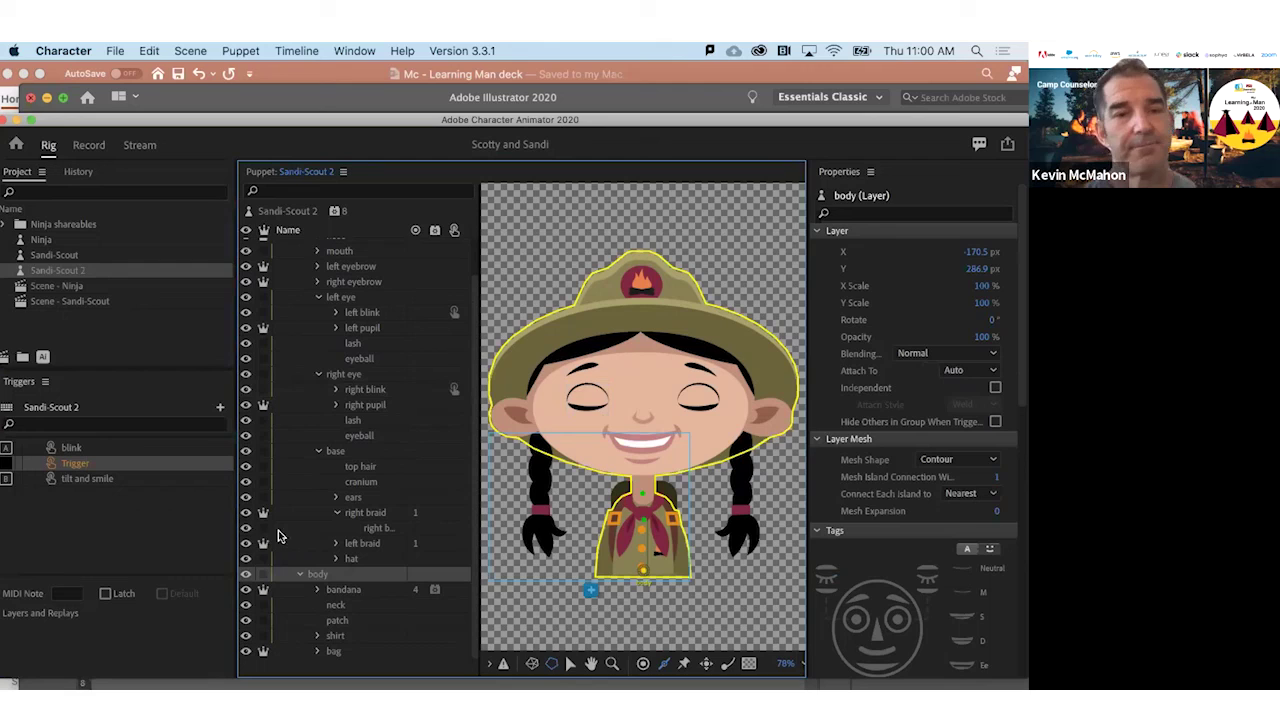
{"action": "left_click", "coordinate": [95, 463]}
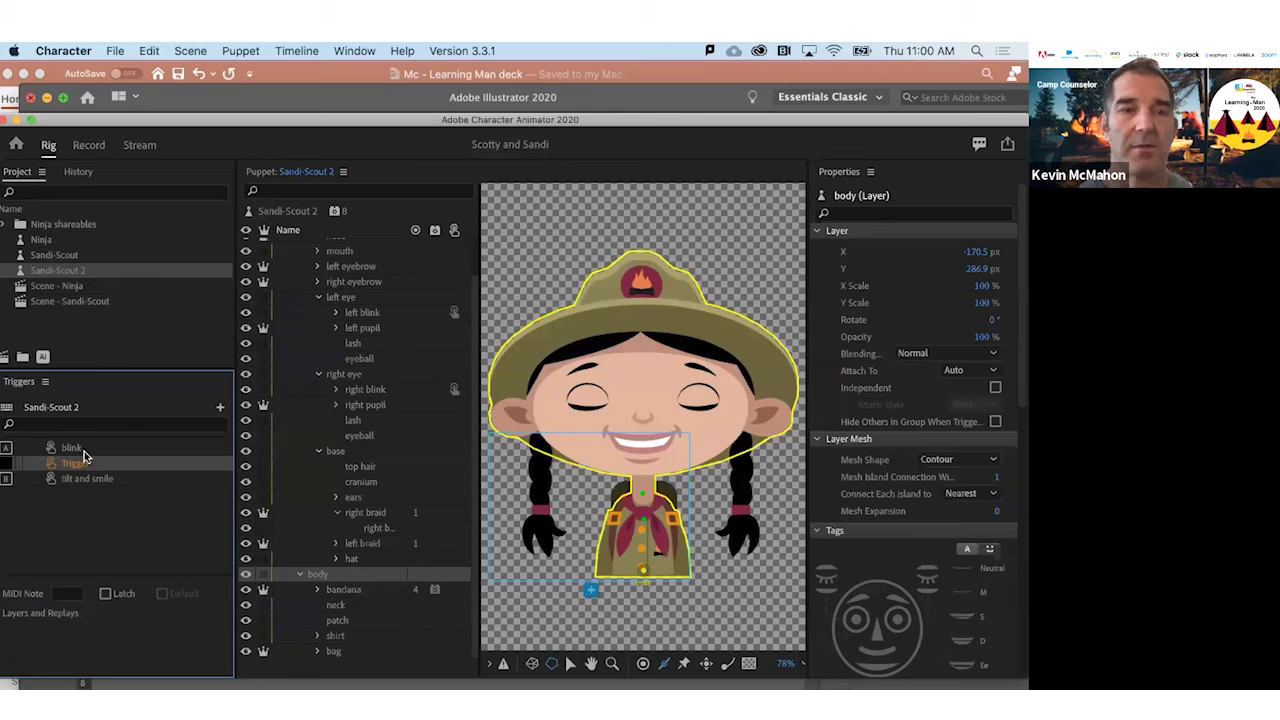
Switch to Illustrator, move the +wave group out of the shirt to between the bandana and the neck, and save the artwork
{"action": "left_click", "coordinate": [234, 666]}
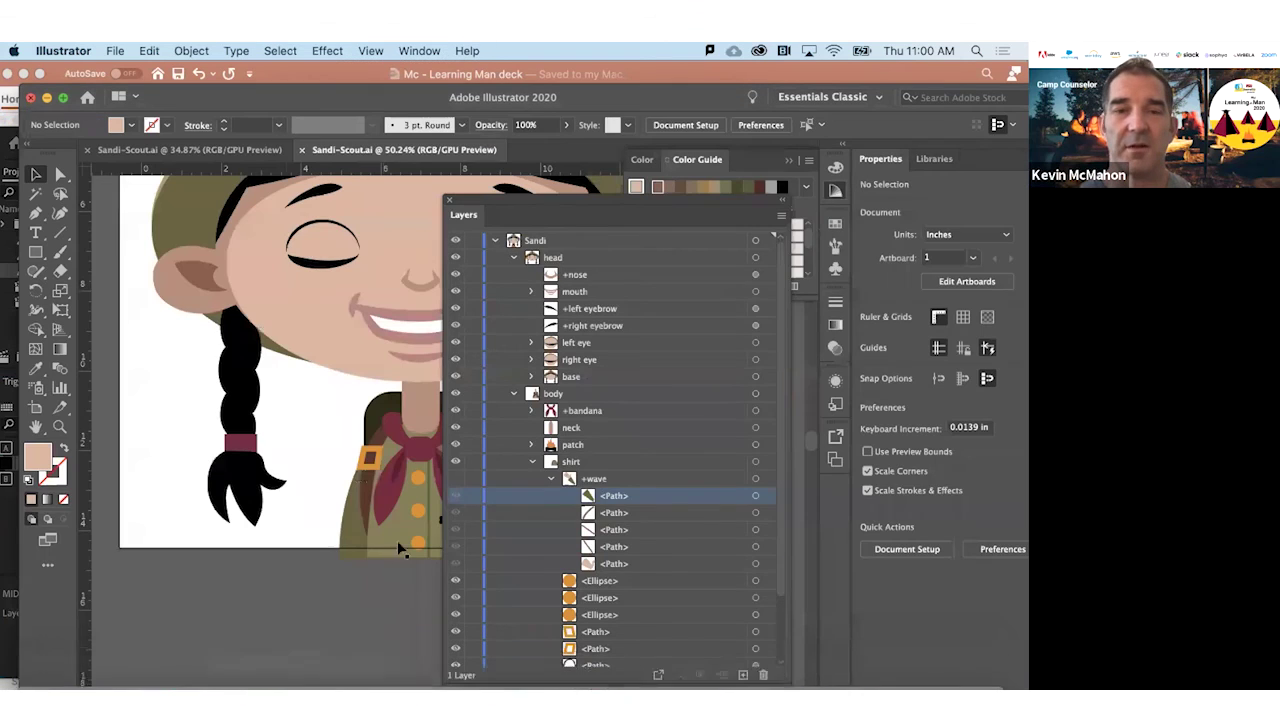
{"action": "left_click", "coordinate": [594, 478]}
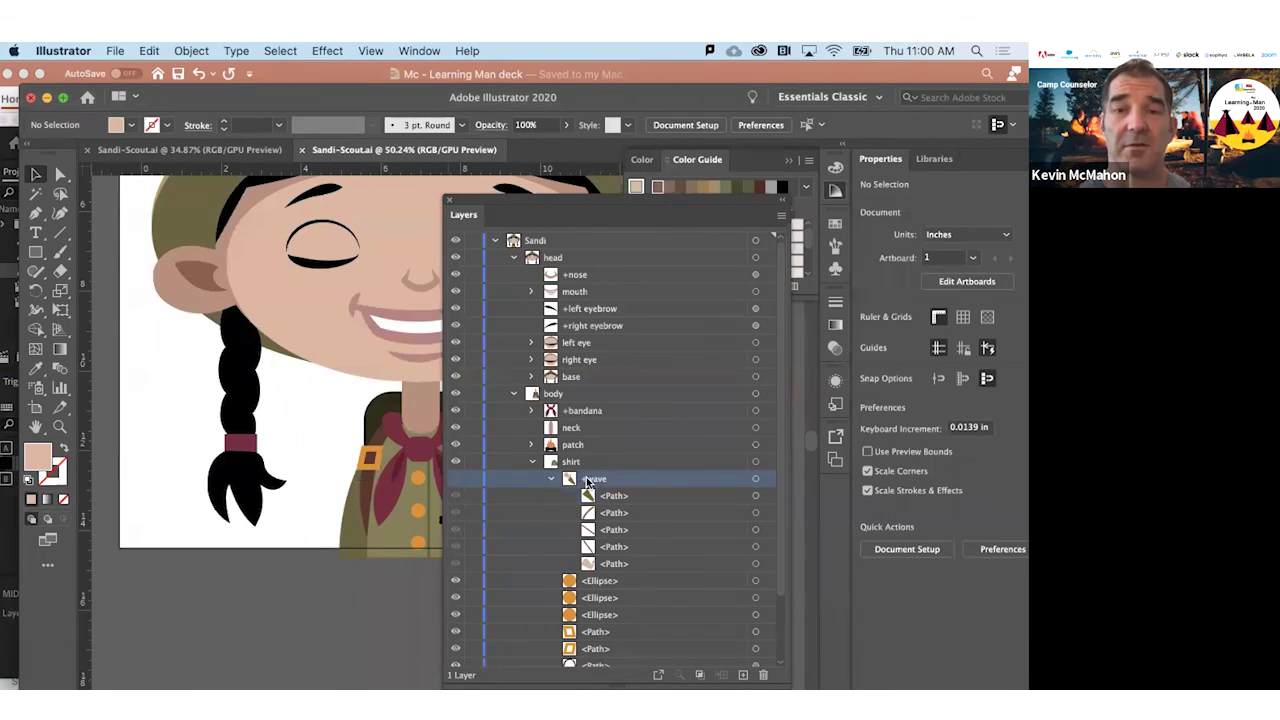
{"action": "left_click_drag", "start_coordinate": [594, 478], "coordinate": [588, 428]}
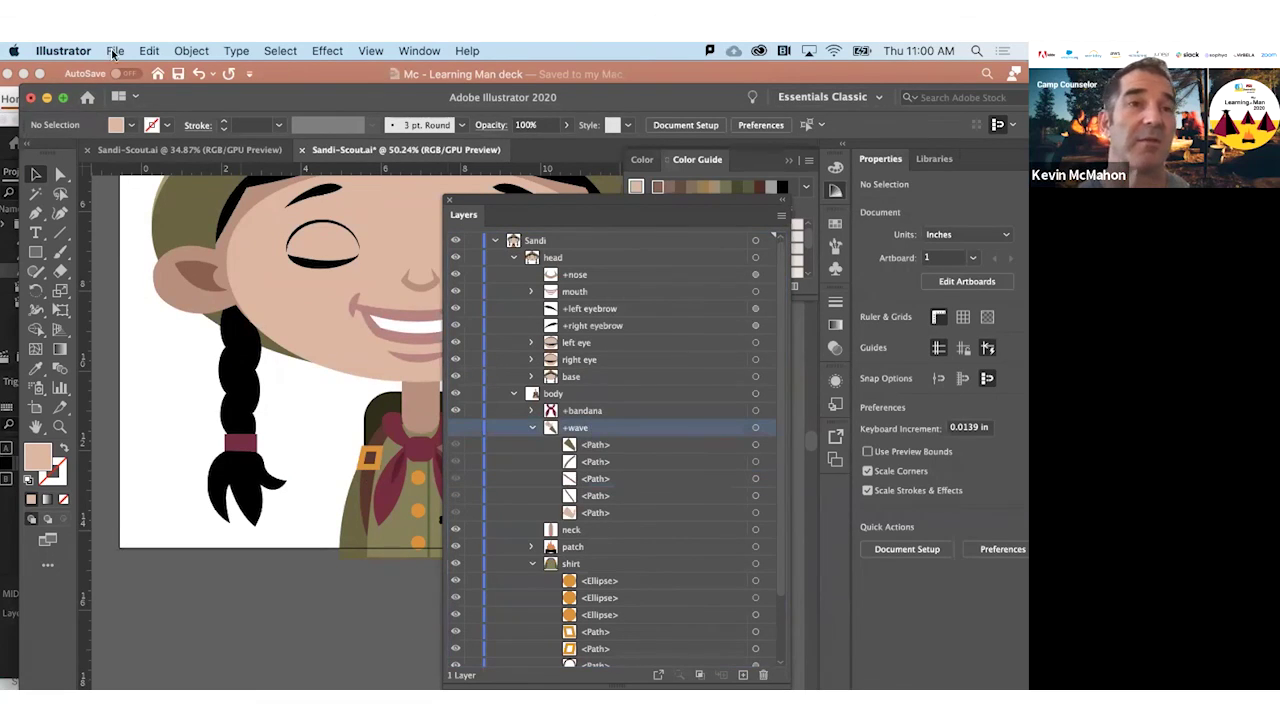
{"action": "left_click", "coordinate": [115, 55]}
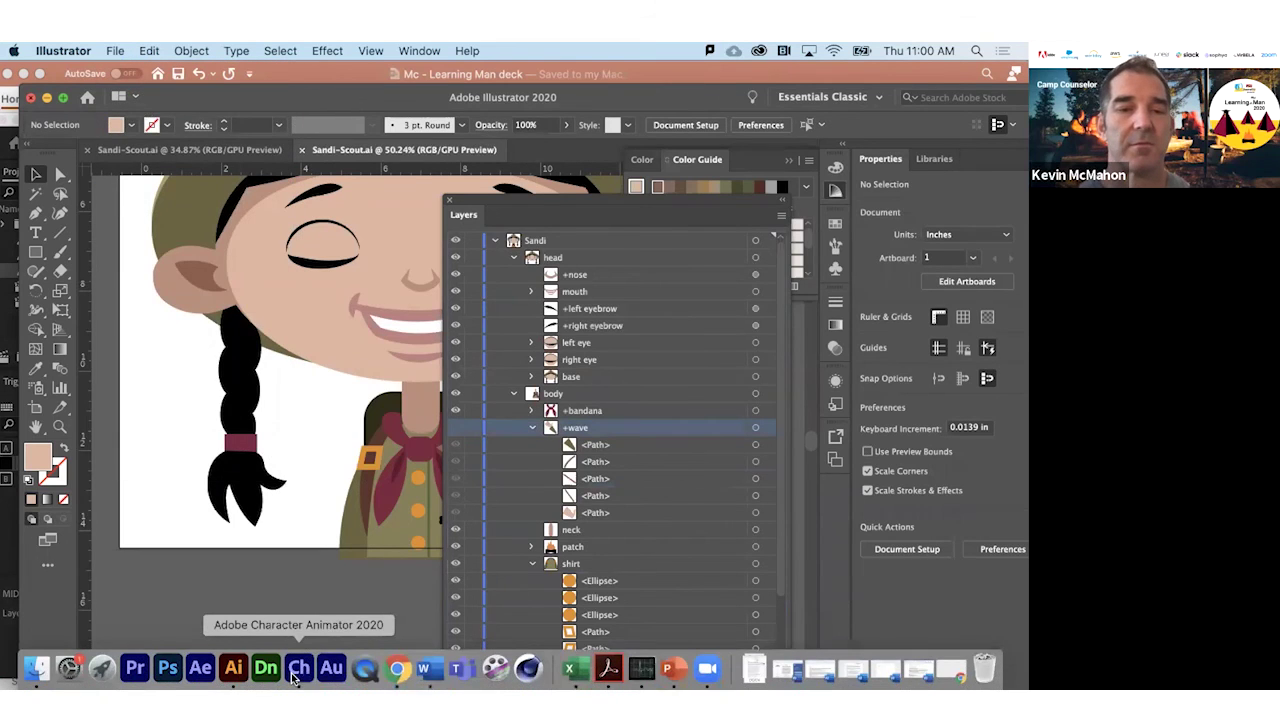
Switch to Character Animator, select the wave layer in the body, and assign the S key to the new trigger
{"action": "left_click", "coordinate": [294, 676]}
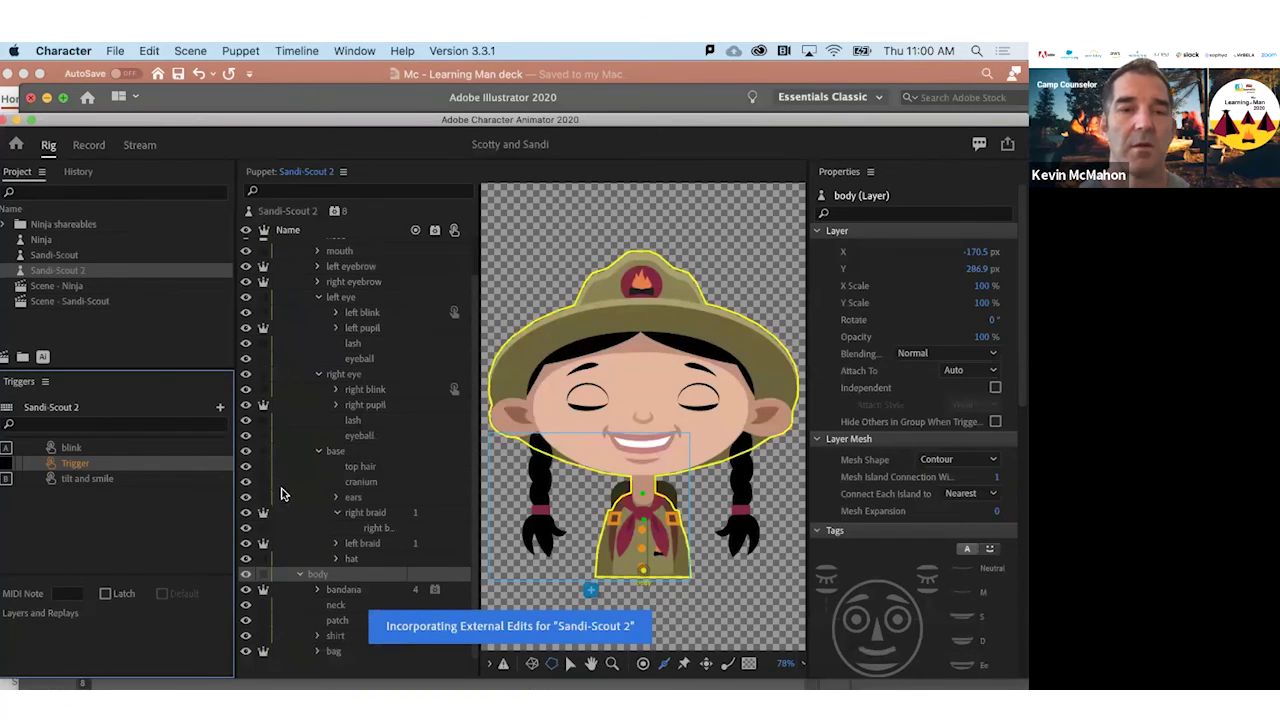
{"action": "left_click", "coordinate": [336, 605]}
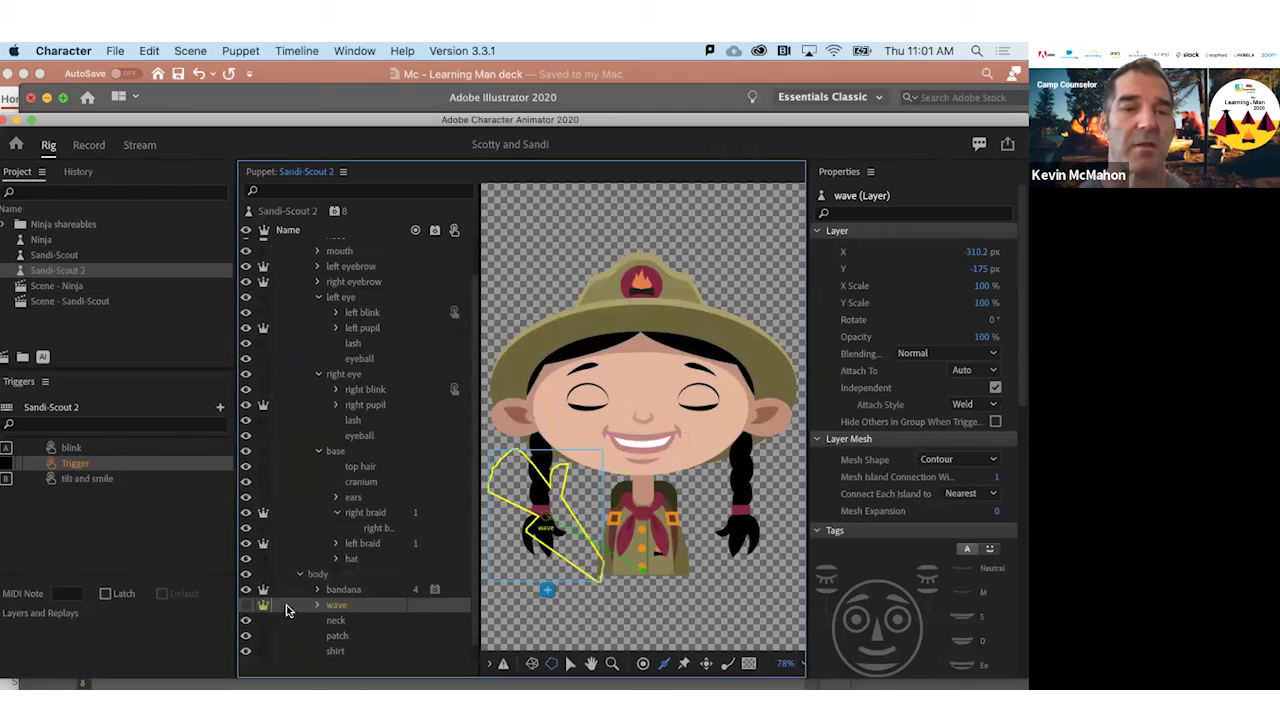
{"action": "left_click", "coordinate": [6, 465]}
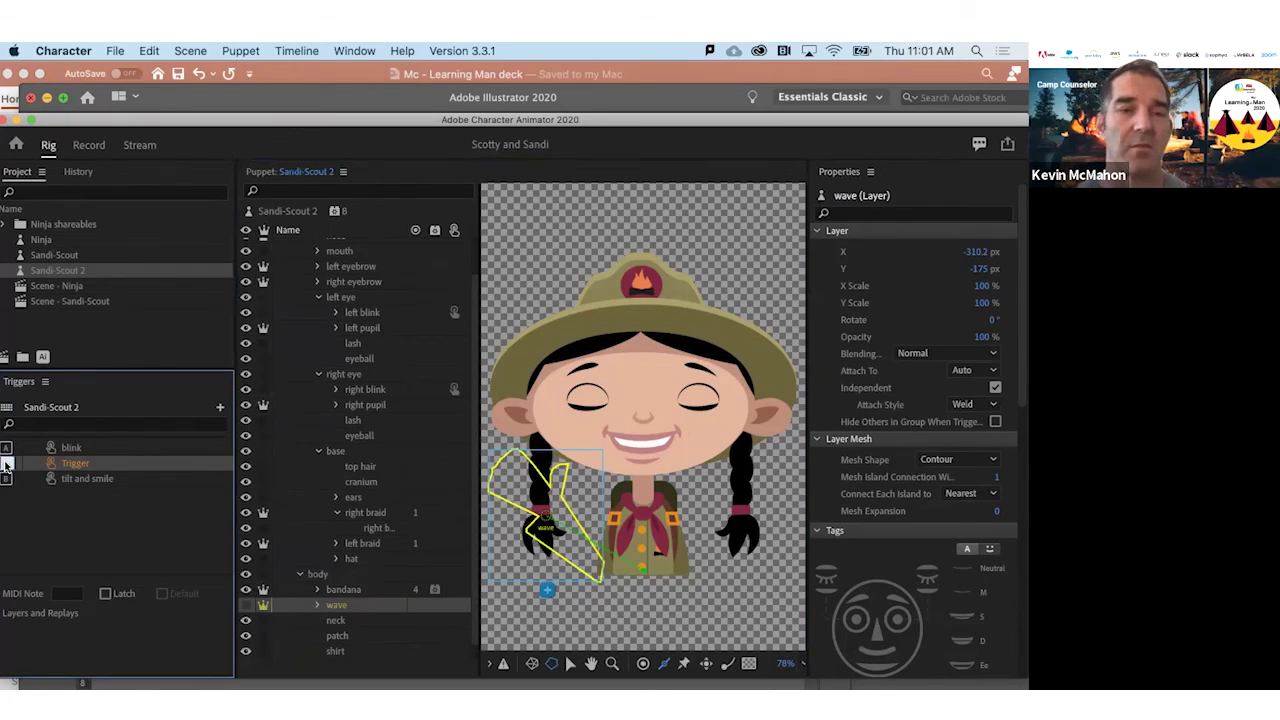
{"action": "left_click", "coordinate": [75, 530]}
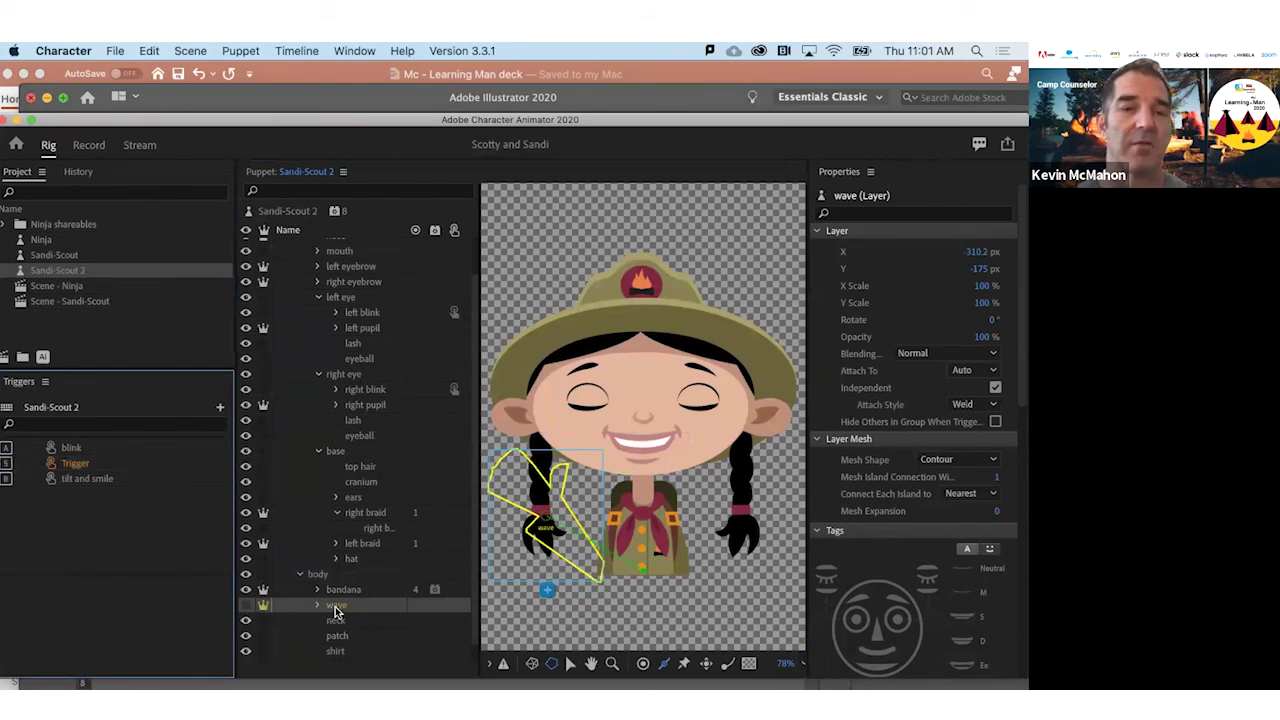
Add the body's wave layer to the S trigger and return to the Record workspace
{"action": "left_click_drag", "start_coordinate": [334, 606], "coordinate": [84, 468]}
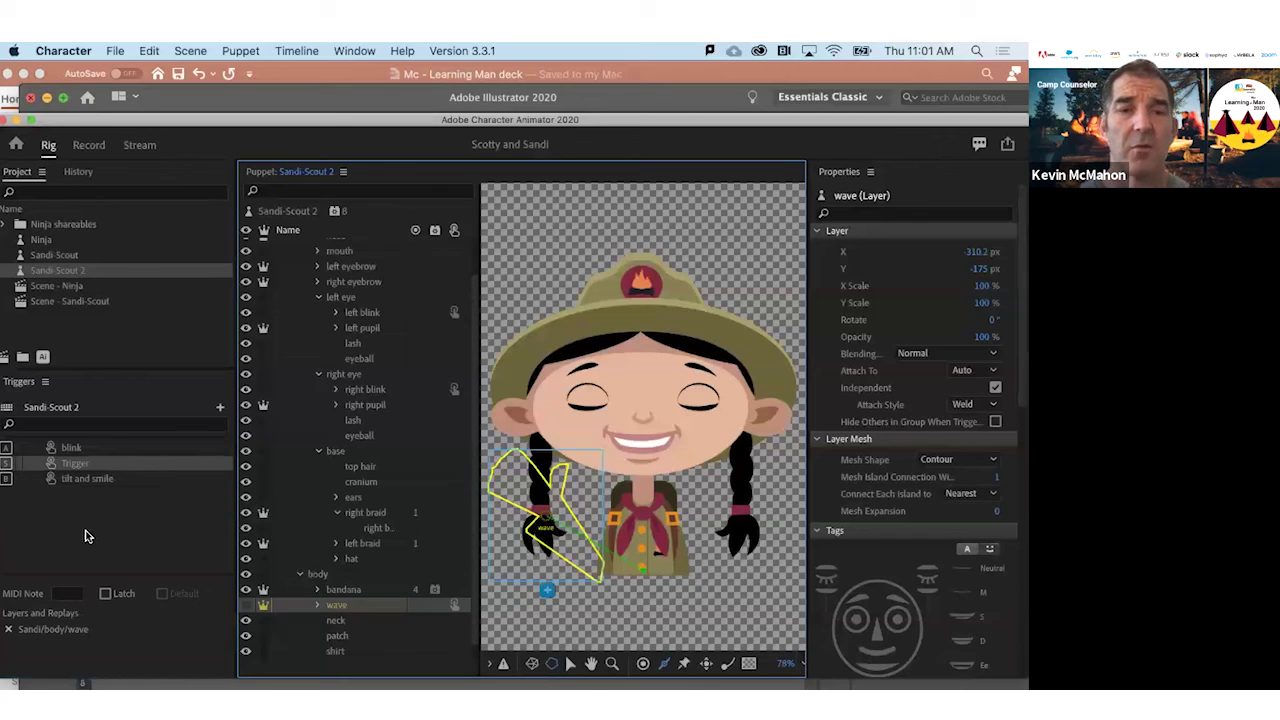
{"action": "left_click", "coordinate": [88, 145]}
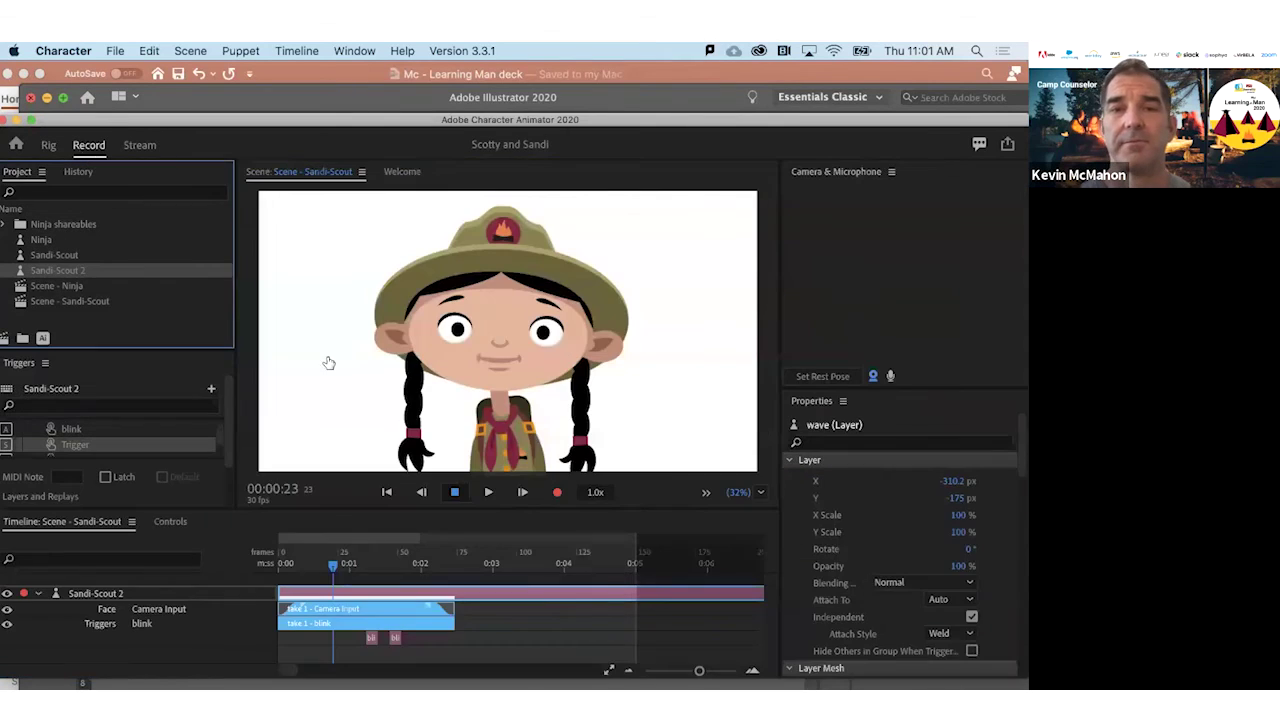